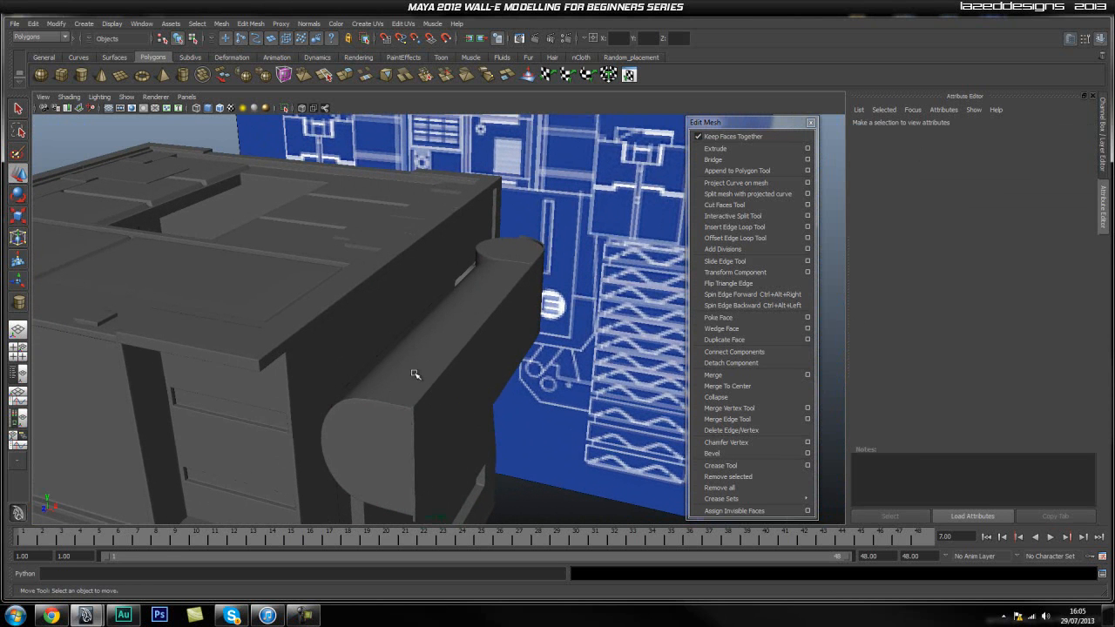
Isolate the half-round side piece with smooth preview off to examine its mesh, and bring the full model back.
left_click(414, 385)
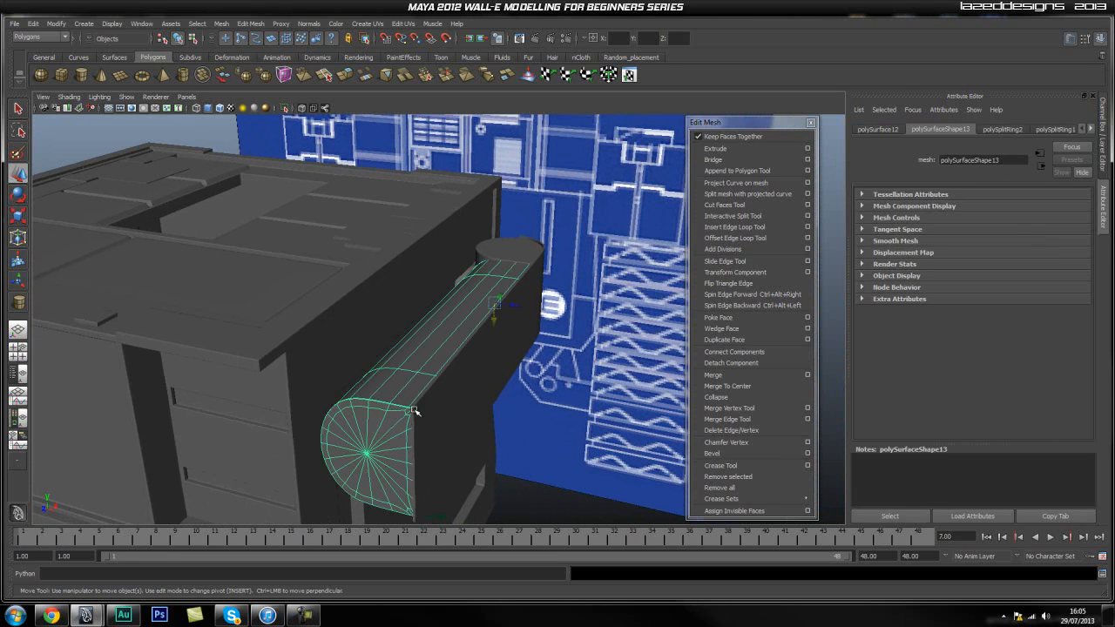
key("1")
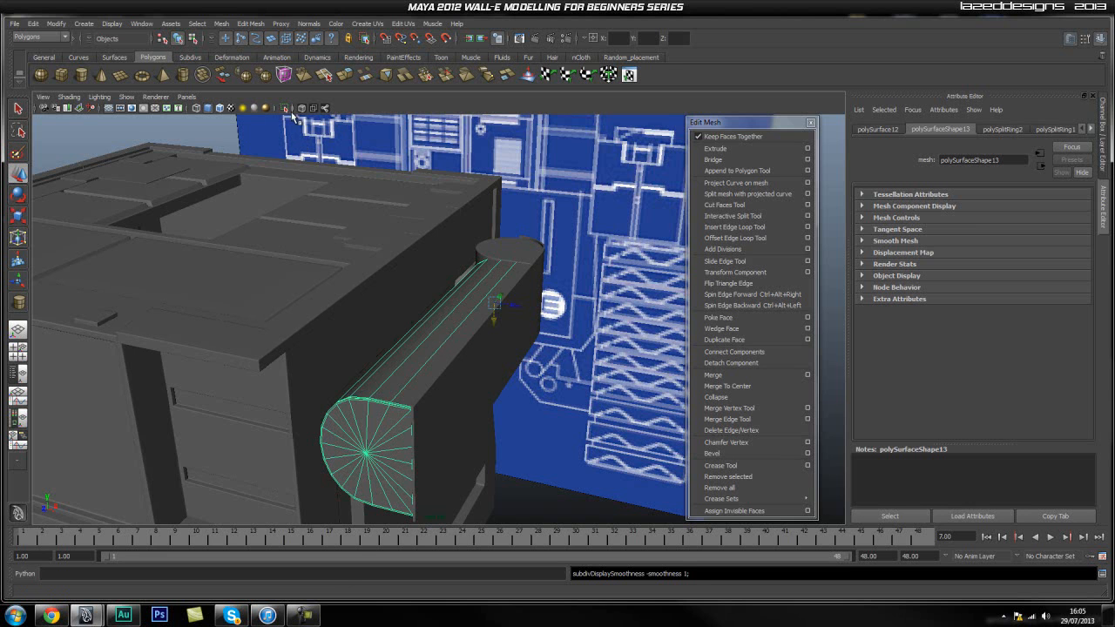
key("ctrl+1")
left_click_drag(396, 389, 369, 359, "alt")
scroll(369, 359, "down", 2)
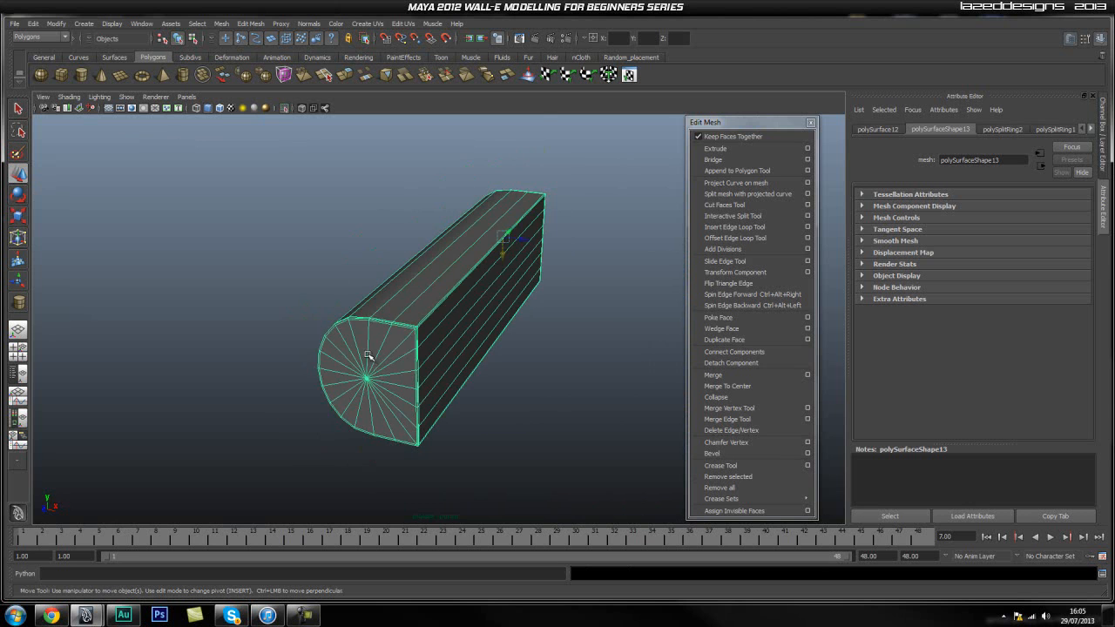
left_click(283, 109)
key("ctrl+d")
scroll(569, 357, "down", 2)
left_click(542, 391)
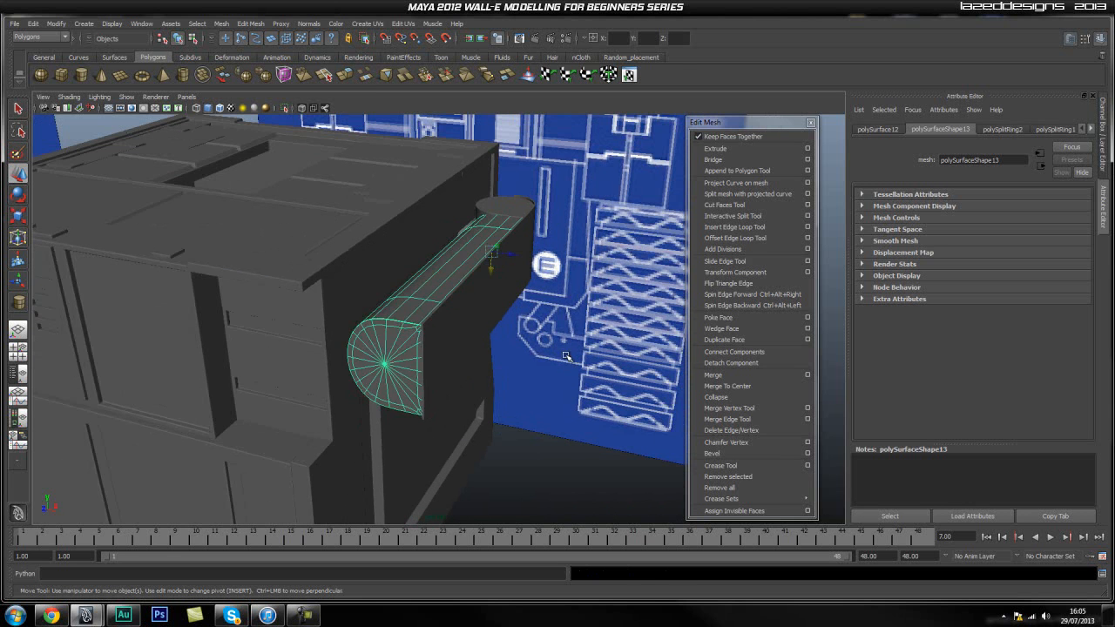
Duplicate the half-round side piece and move the copy outward, clear of the body.
left_click(394, 318)
key("ctrl+d")
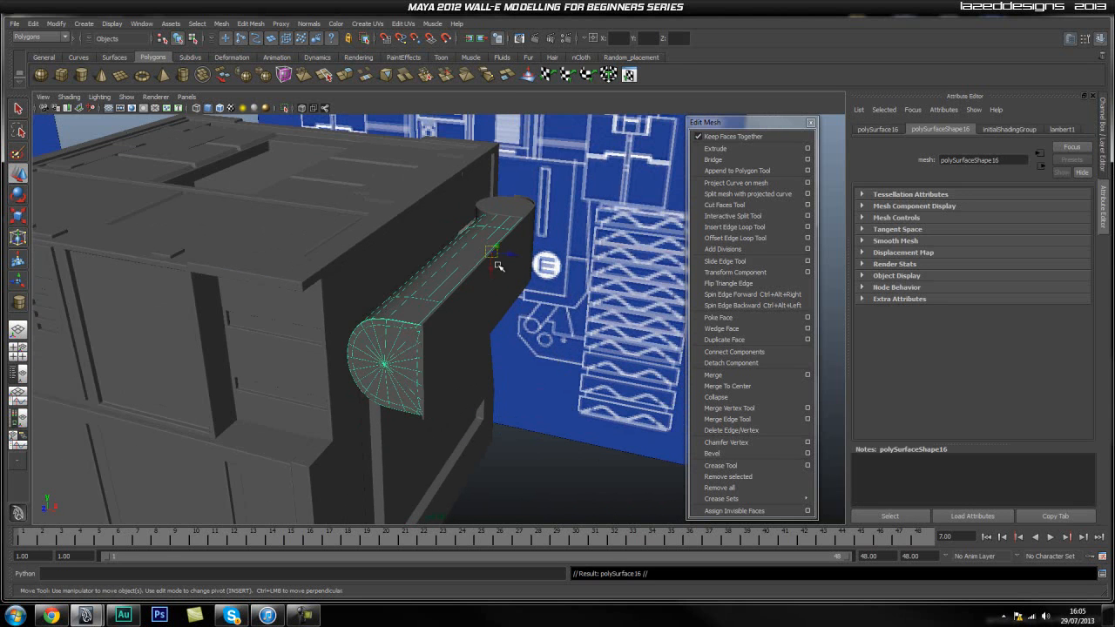
left_click_drag(514, 257, 632, 275)
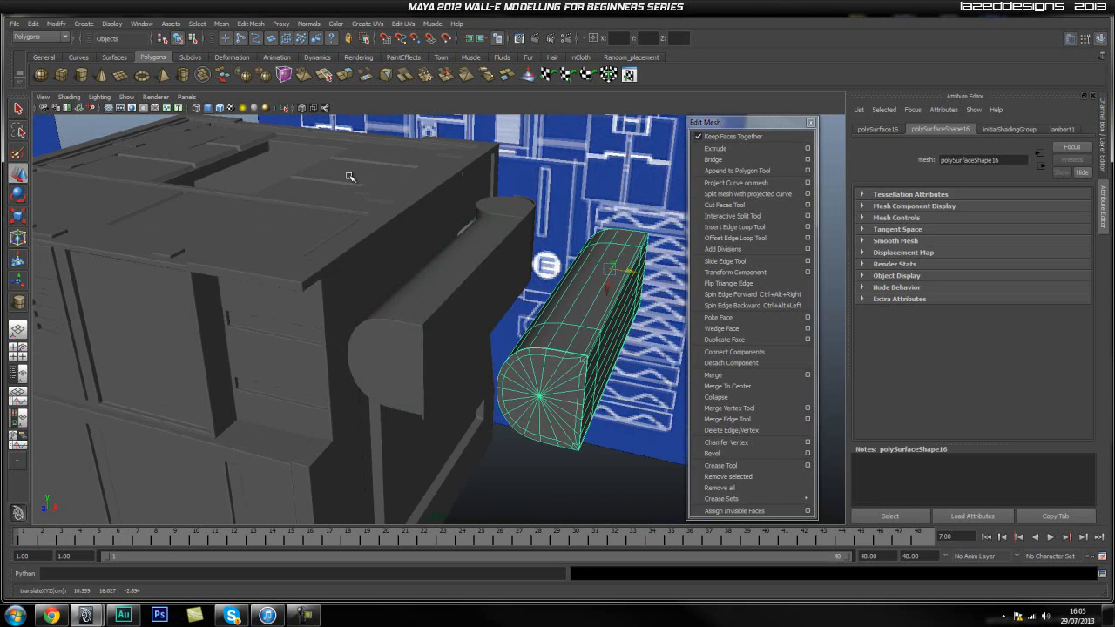
Isolate the copy with smooth preview off and insert two edge loops around it near its front end.
key("1")
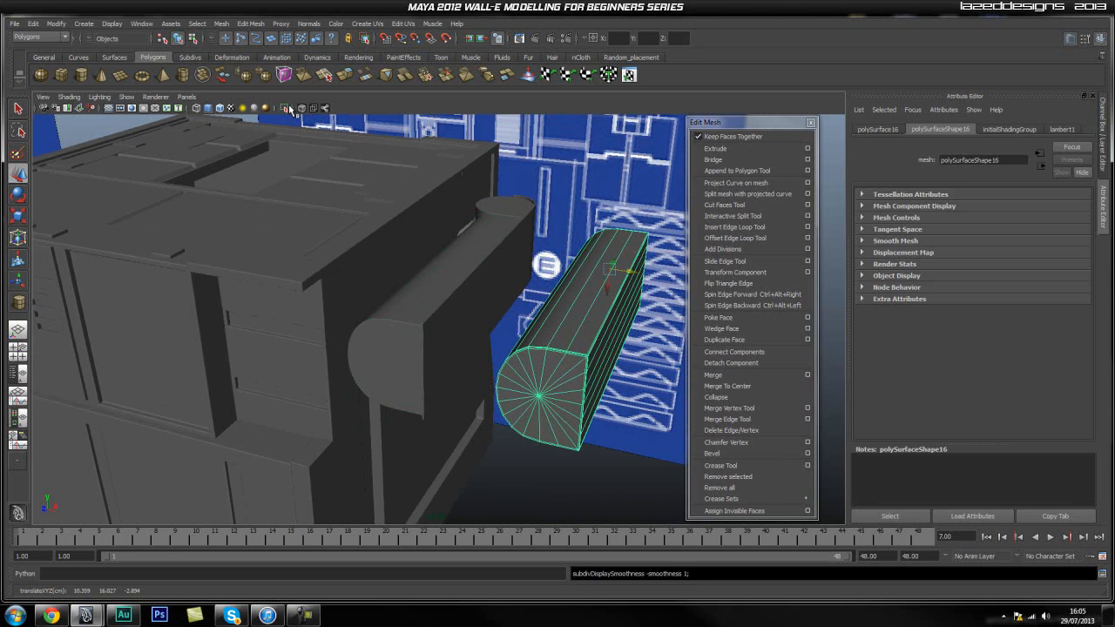
left_click(288, 109)
left_click_drag(526, 369, 488, 358, "alt")
scroll(509, 359, "up", 2)
middle_click_drag(488, 364, 455, 325, "alt")
right_click_drag(351, 341, 471, 360, "alt")
middle_click_drag(382, 319, 433, 373, "alt")
left_click(734, 226)
left_click_drag(402, 344, 252, 384)
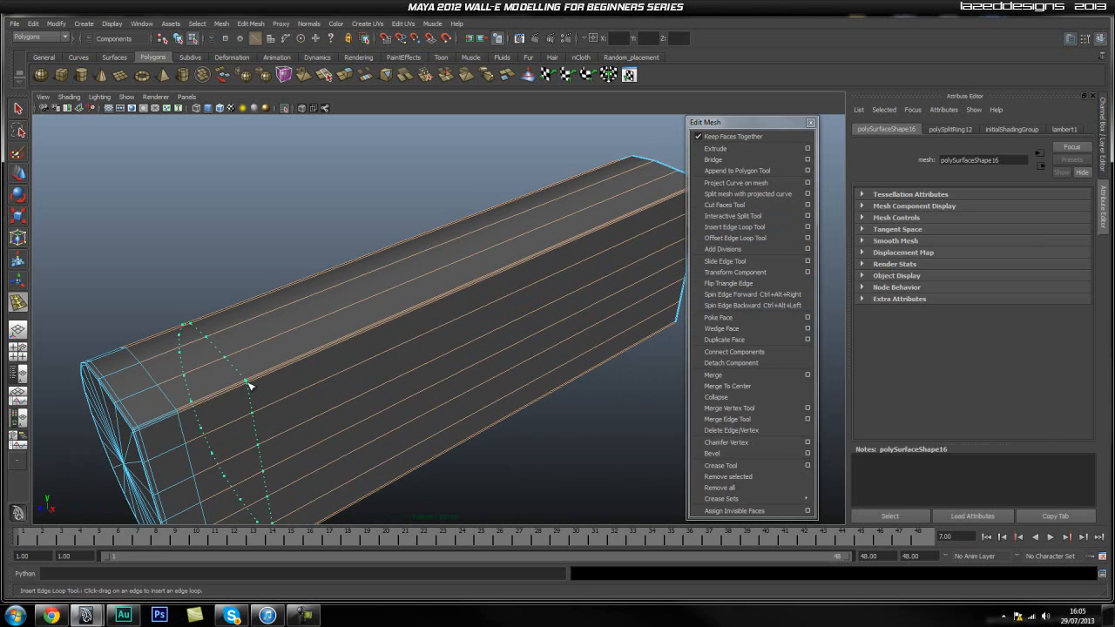
left_click_drag(248, 385, 249, 385)
left_click_drag(315, 398, 365, 370, "alt")
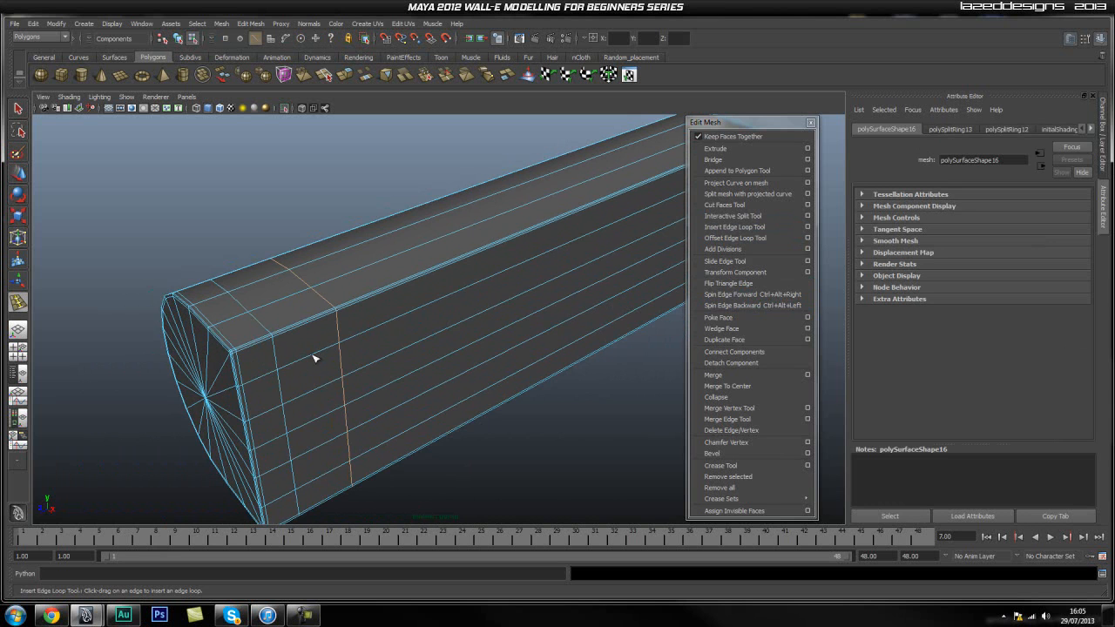
Select the ring of faces between the two new edge loops in the side view and extract it from the copy.
left_click_drag(276, 363, 299, 351, "alt")
right_click_drag(195, 329, 204, 364)
left_click(235, 332)
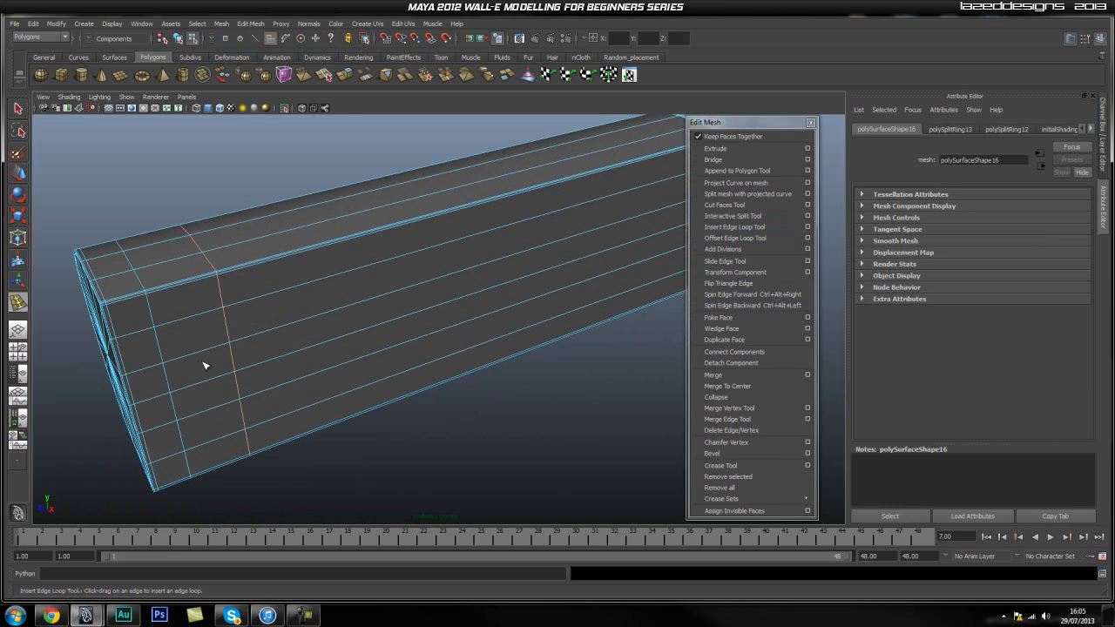
key("space")
left_click_drag(259, 332, 304, 331)
left_click(286, 351)
right_click_drag(286, 351, 257, 332, "alt")
left_click_drag(196, 357, 189, 354)
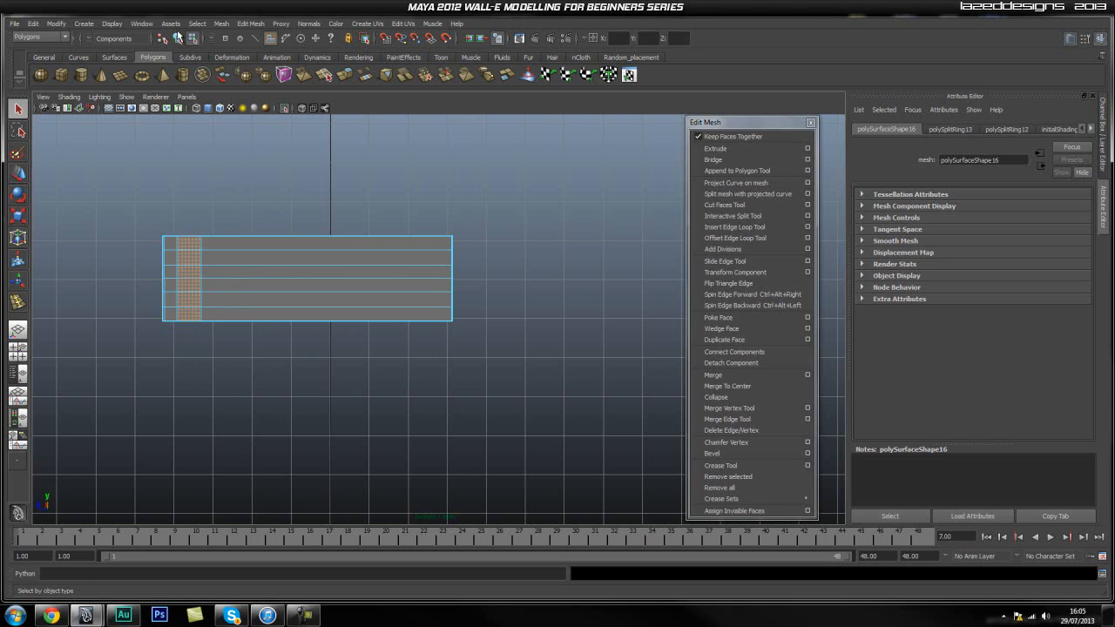
left_click(219, 27)
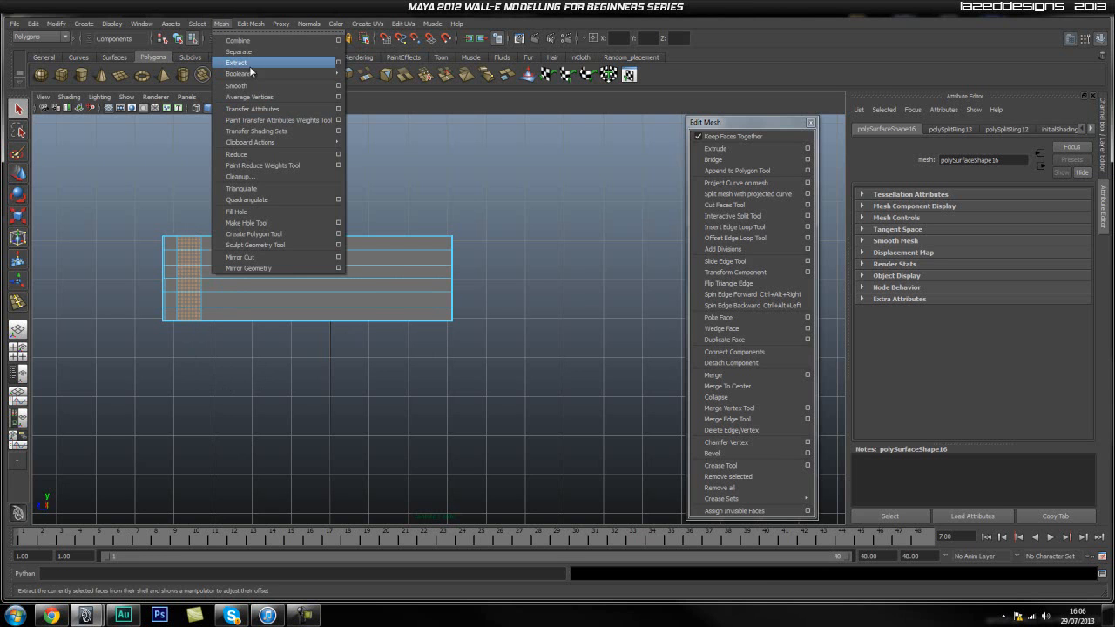
left_click(248, 111)
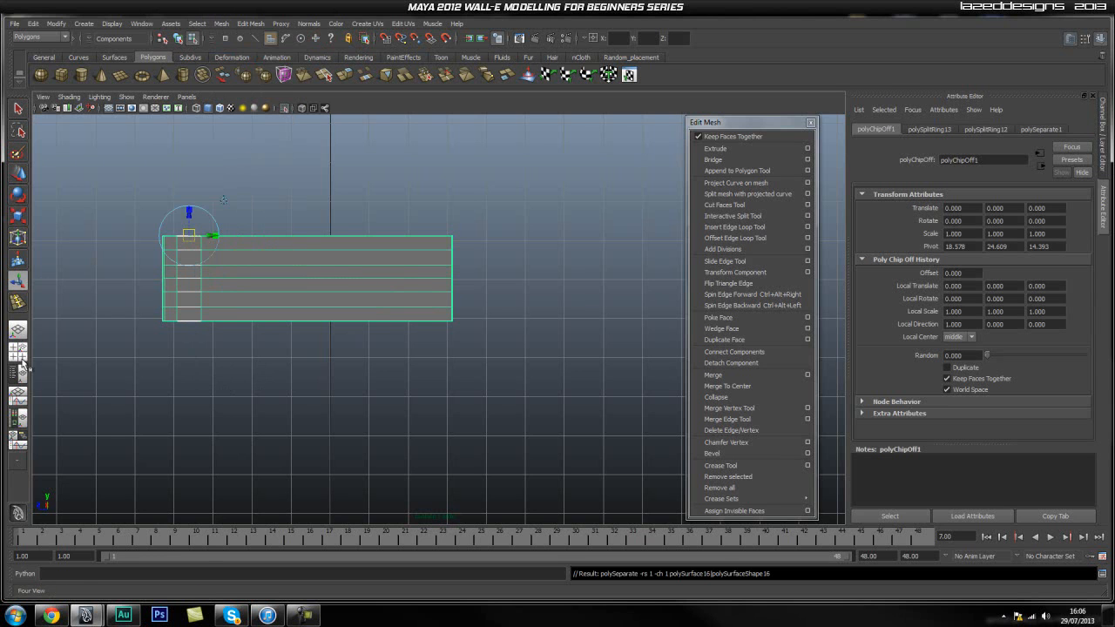
Show the Outliner beside the perspective view, take polySurface16 out of group5 and expand it.
left_click(44, 373)
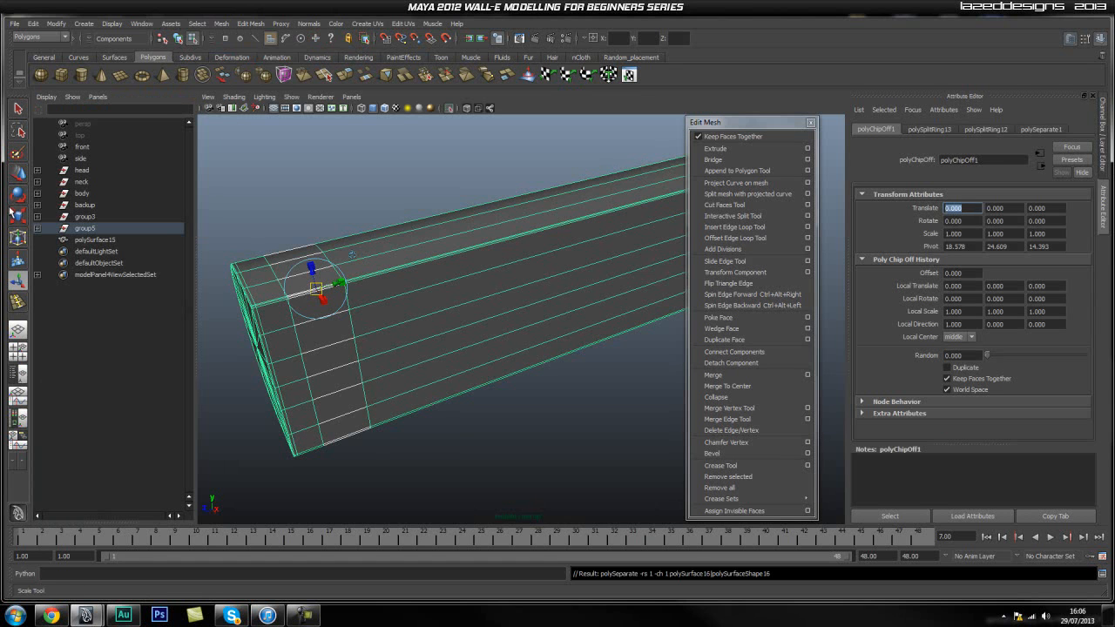
left_click(37, 227)
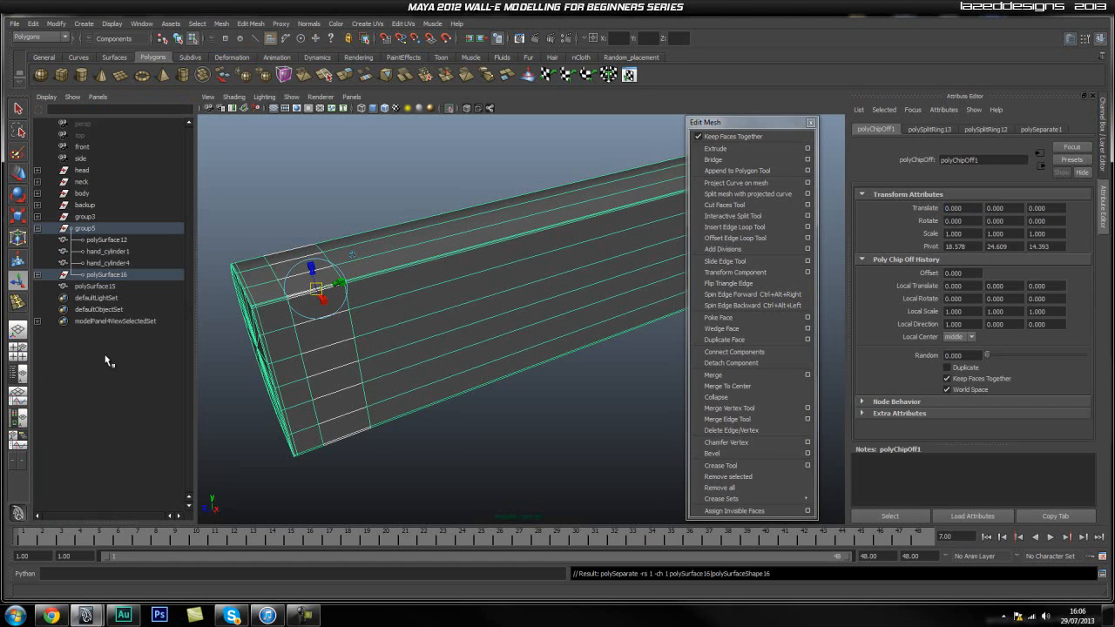
left_click(37, 275)
left_click(98, 276)
middle_click_drag(99, 276, 83, 414)
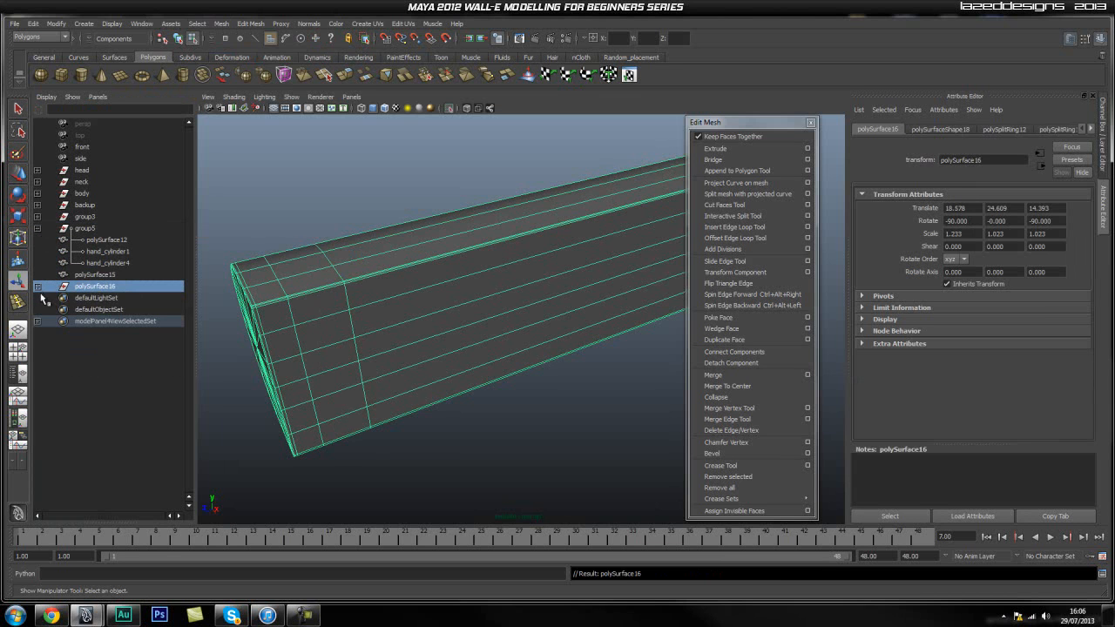
left_click(37, 287)
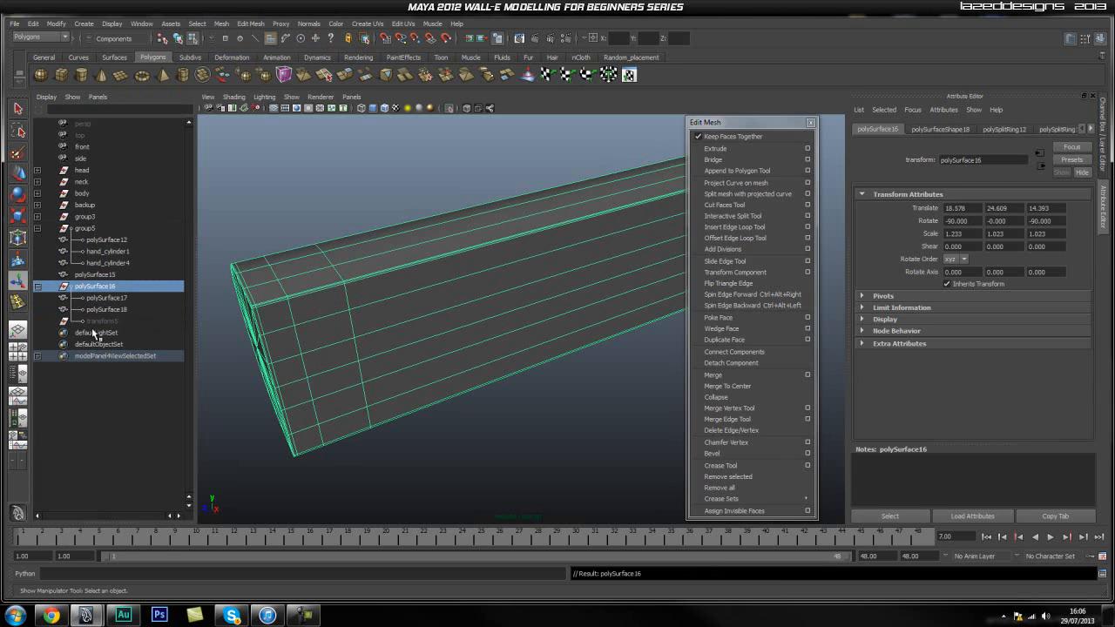
Move the extracted band polySurface17 up, clear of the remaining block.
left_click(105, 298)
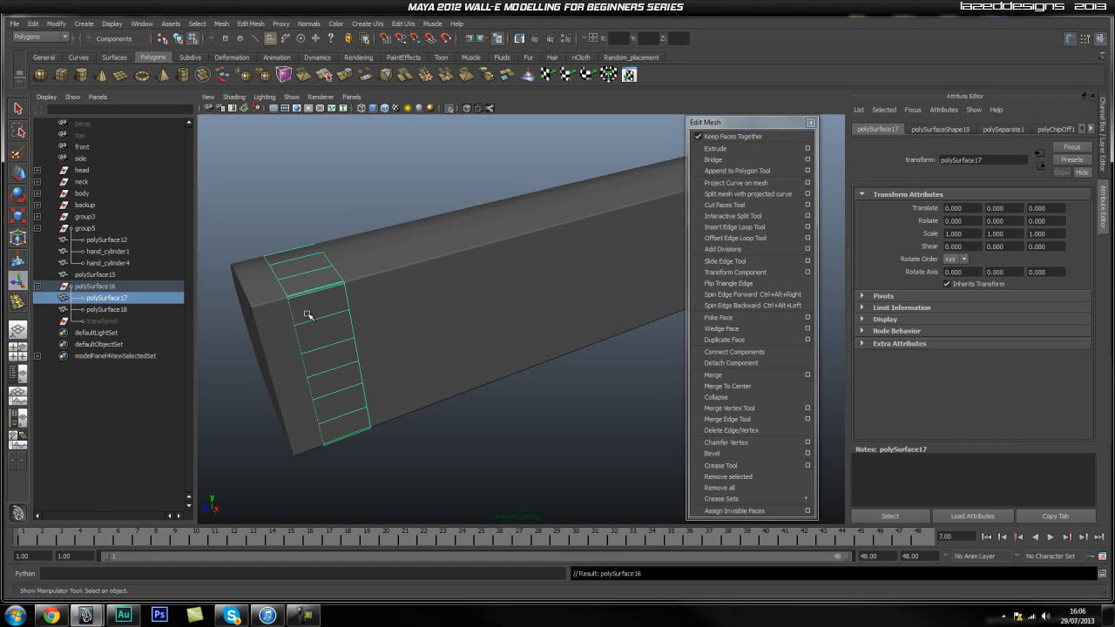
key("w")
scroll(323, 312, "down", 5)
key("space")
left_click_drag(357, 275, 401, 385)
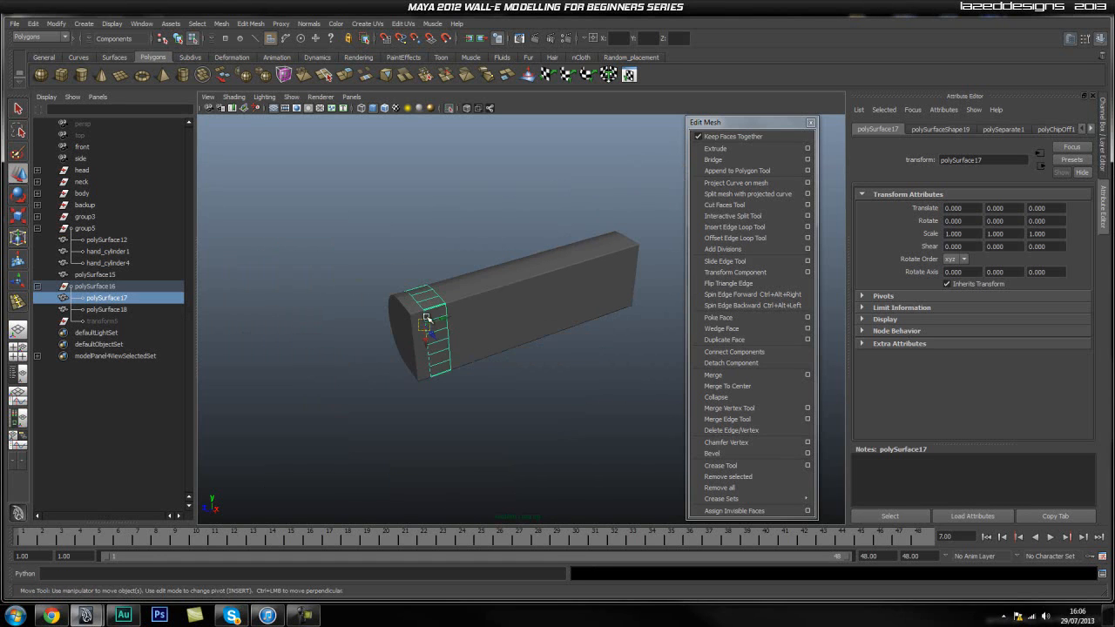
left_click_drag(424, 340, 409, 252)
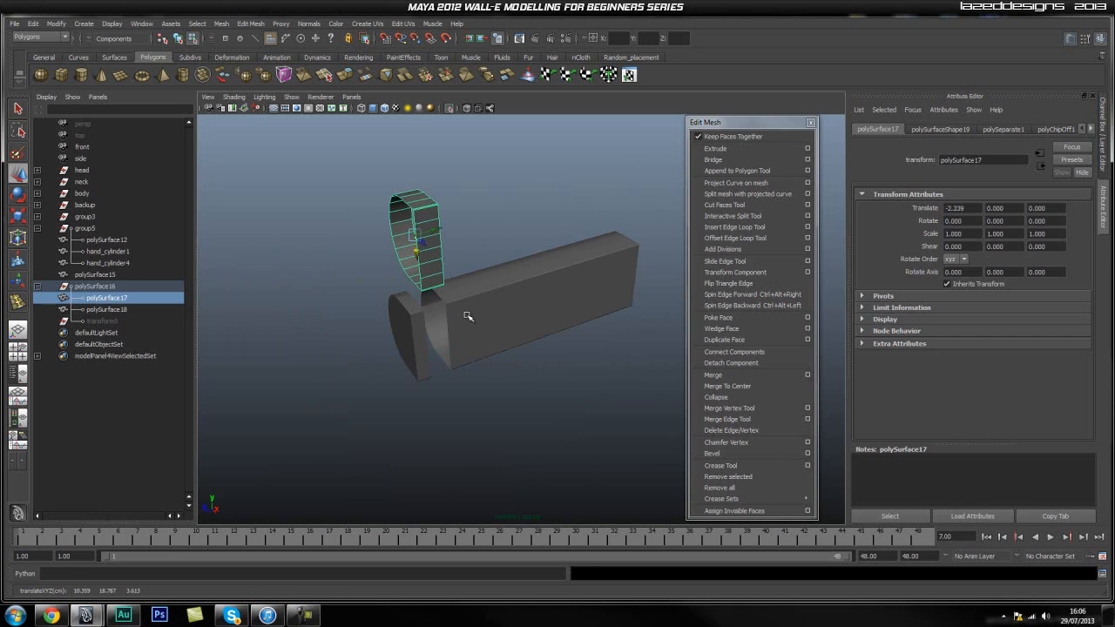
Unparent polySurface17 from polySurface16 and delete the leftover polySurface16 hierarchy.
key("Delete")
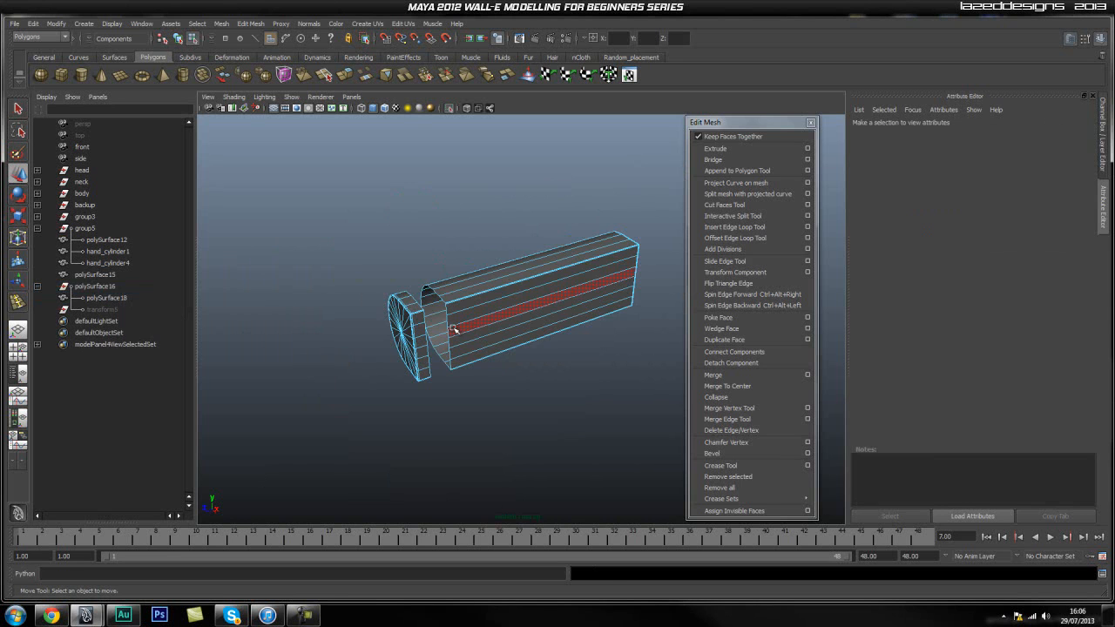
key("ctrl+z")
left_click(91, 286)
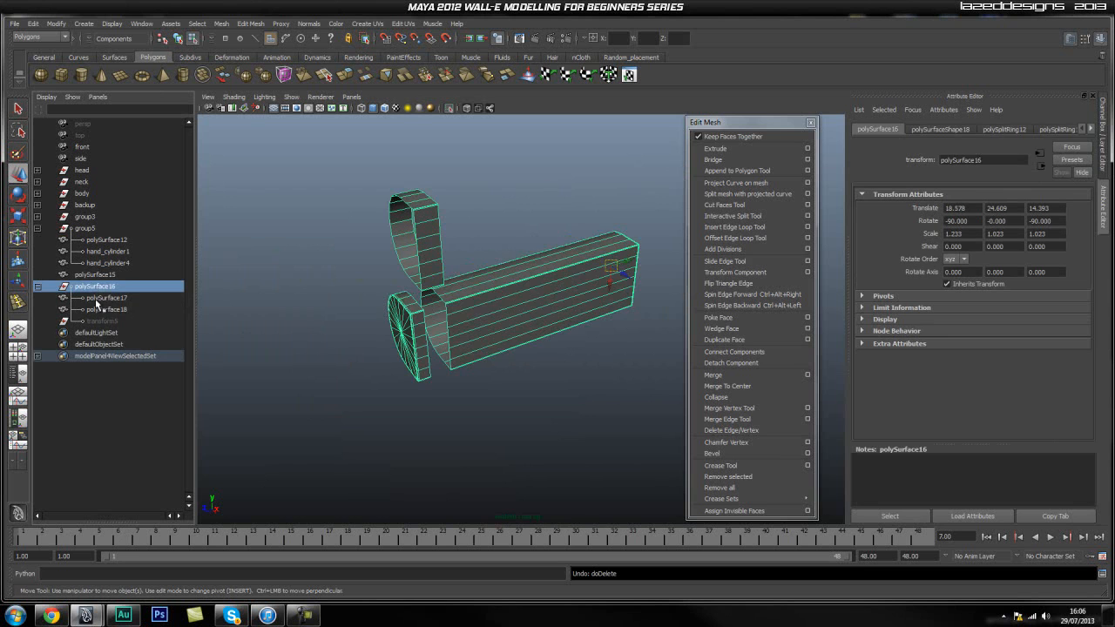
left_click(105, 298)
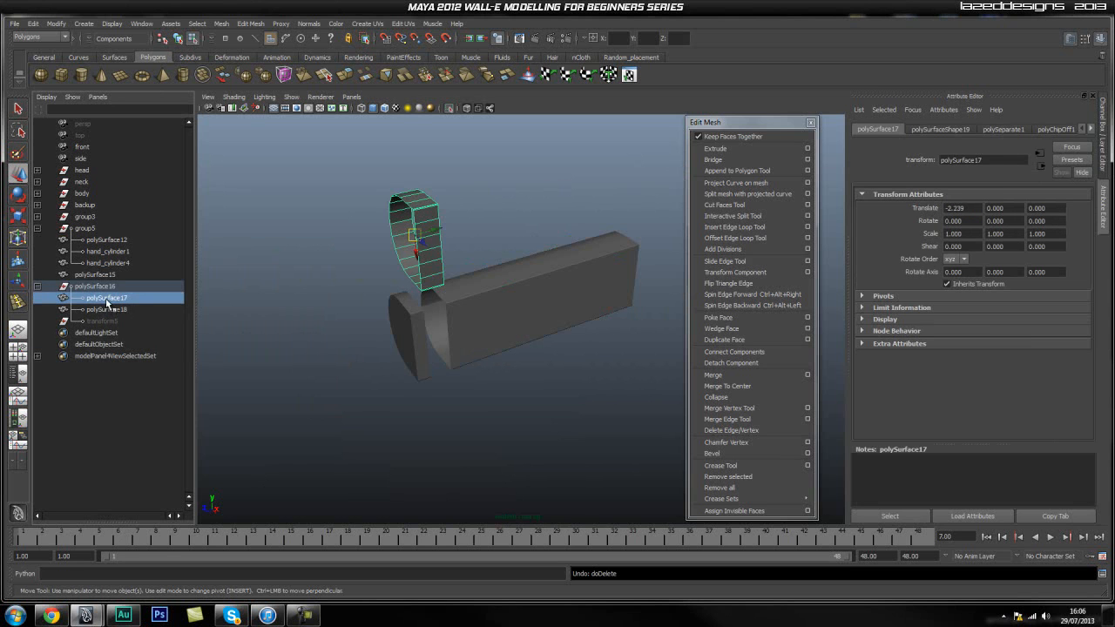
middle_click_drag(106, 302, 105, 386)
left_click(101, 287)
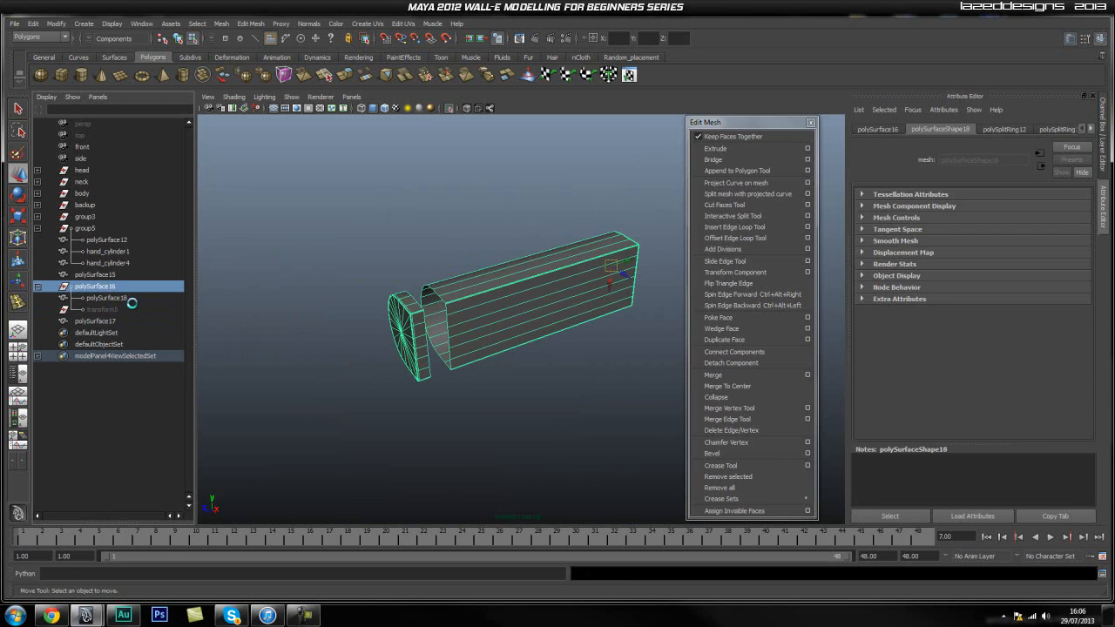
key("Delete")
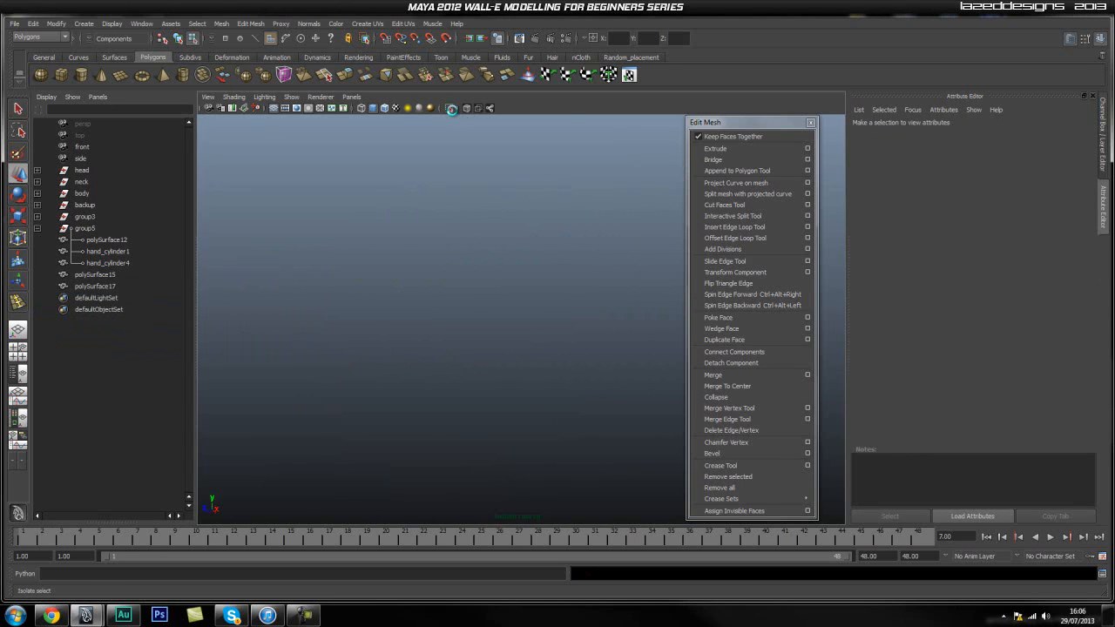
Turn off isolation to show the whole model again and locate the extracted band beside the body.
left_click(451, 109)
left_click(99, 277)
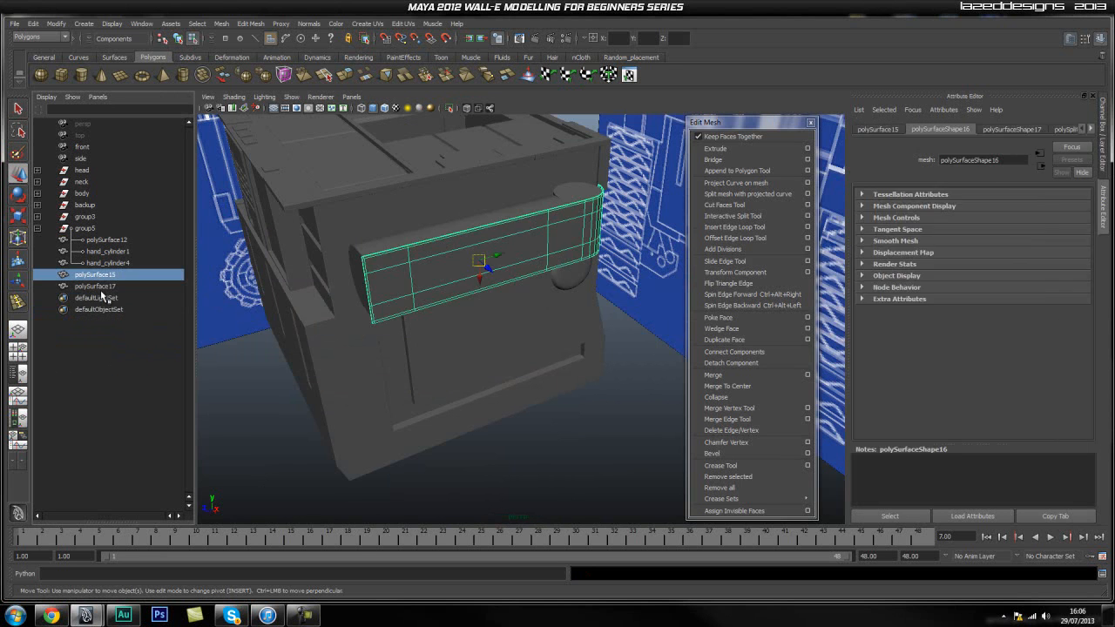
left_click_drag(103, 290, 109, 296)
right_click_drag(338, 279, 475, 293, "alt")
right_click_drag(378, 283, 353, 314, "alt")
middle_click_drag(353, 314, 394, 388, "alt")
scroll(428, 355, "down", 3)
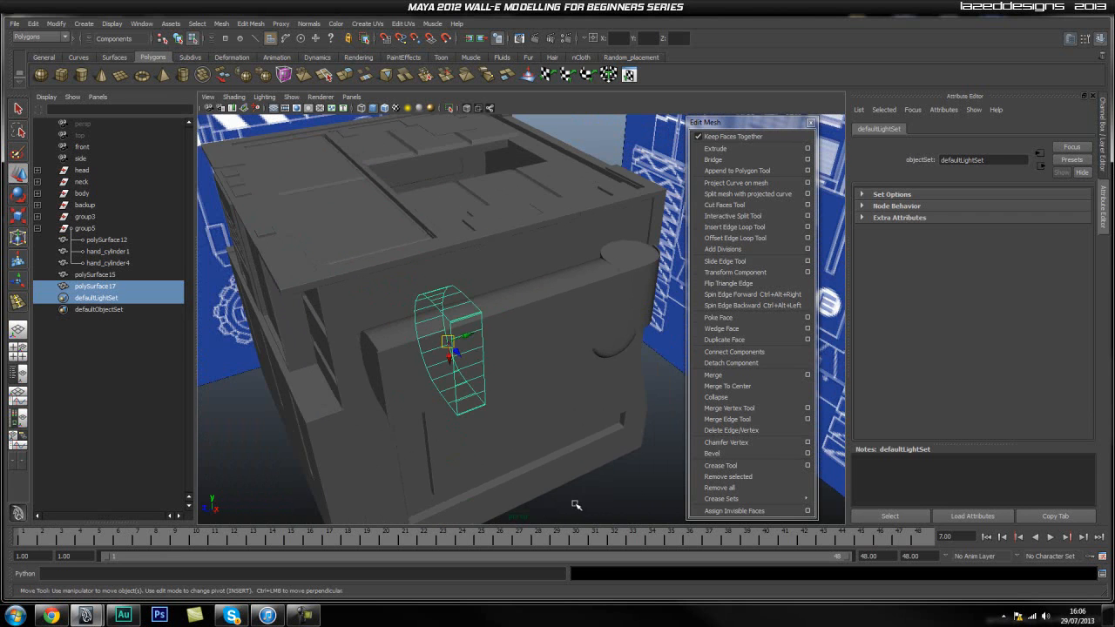
Assign the existing lambert1 material to polySurface17.
left_click(595, 488)
left_click(98, 287)
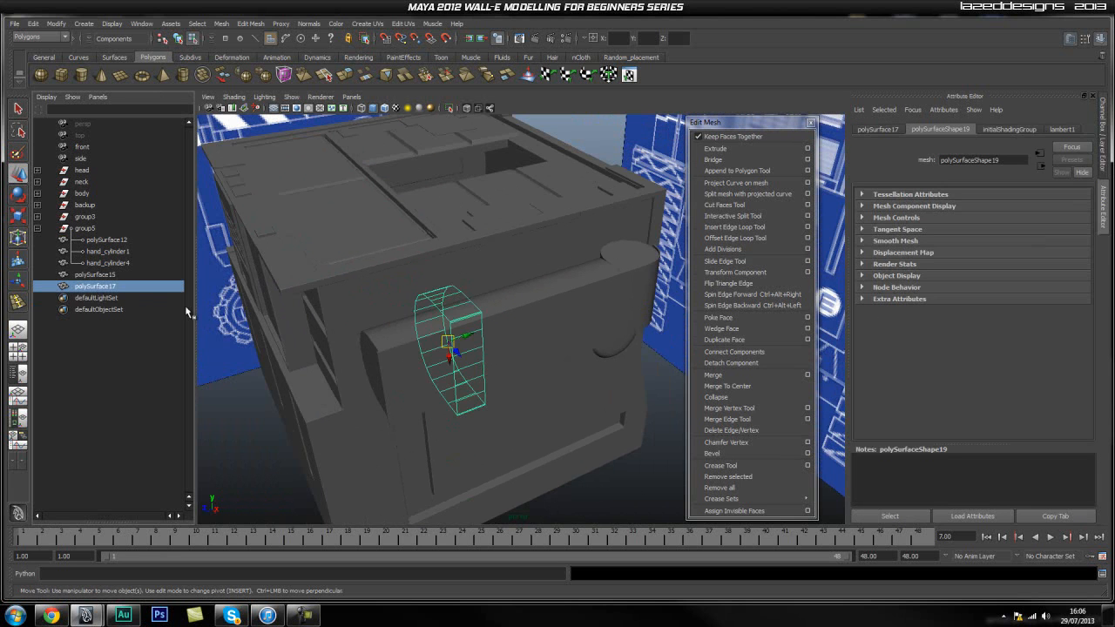
right_click(467, 320)
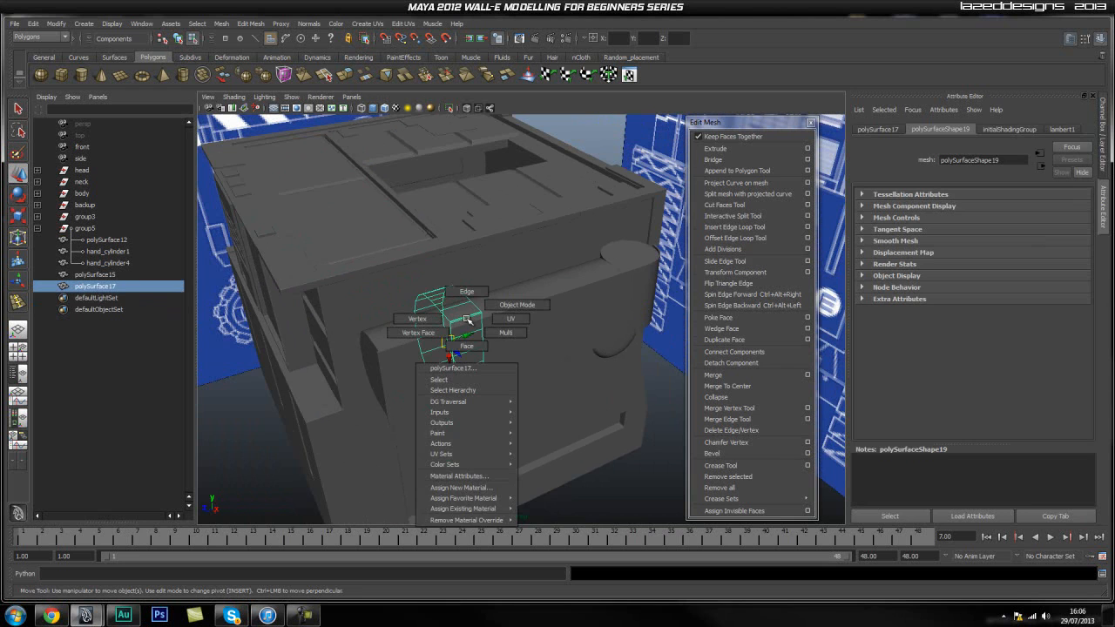
mouse_move(497, 509)
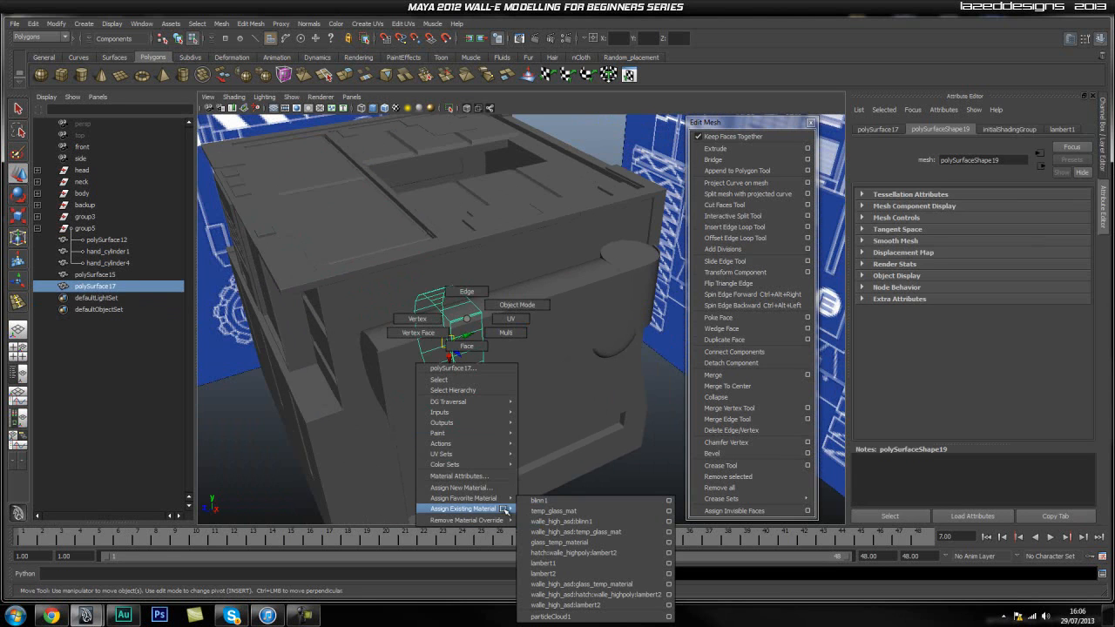
left_click(580, 563)
left_click(607, 469)
Select and delete all the flat outer faces of the band, including the thin strip along its bottom edge.
left_click(465, 376)
right_click_drag(317, 380, 457, 394, "alt")
left_click_drag(296, 380, 465, 382, "alt")
middle_click_drag(599, 398, 545, 359, "alt")
left_click_drag(545, 359, 511, 340, "alt")
right_click_drag(512, 340, 514, 371)
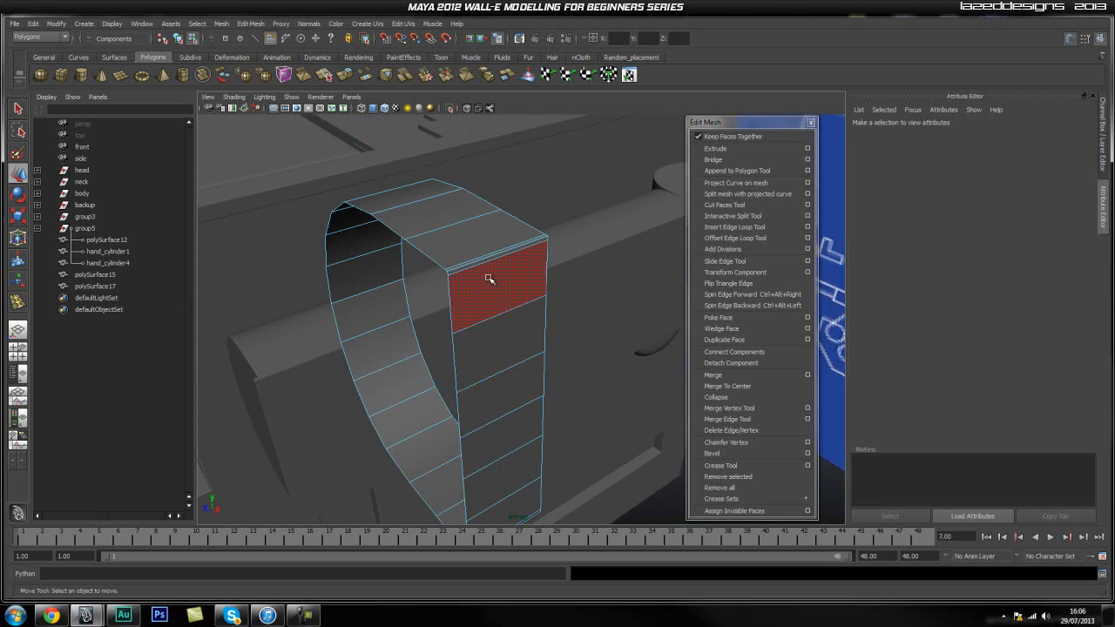
left_click(489, 260)
left_click(493, 280, "shift")
left_click(490, 359, "shift")
left_click(494, 408, "shift")
left_click(502, 453, "shift")
left_click(512, 489, "shift")
left_click(527, 514, "shift")
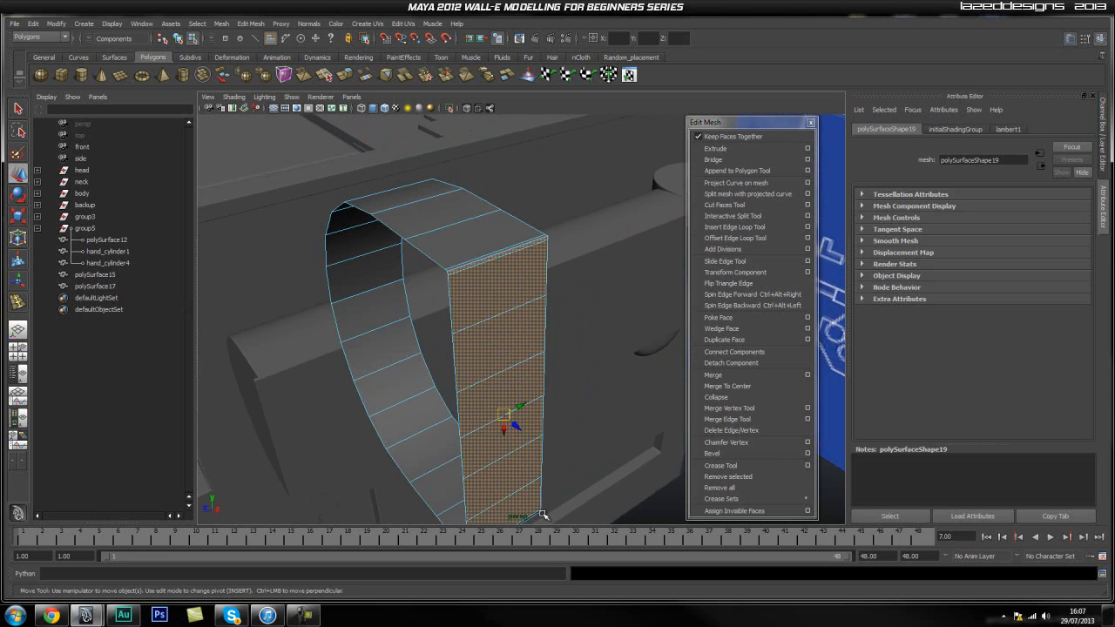
middle_click_drag(528, 472, 500, 374, "alt")
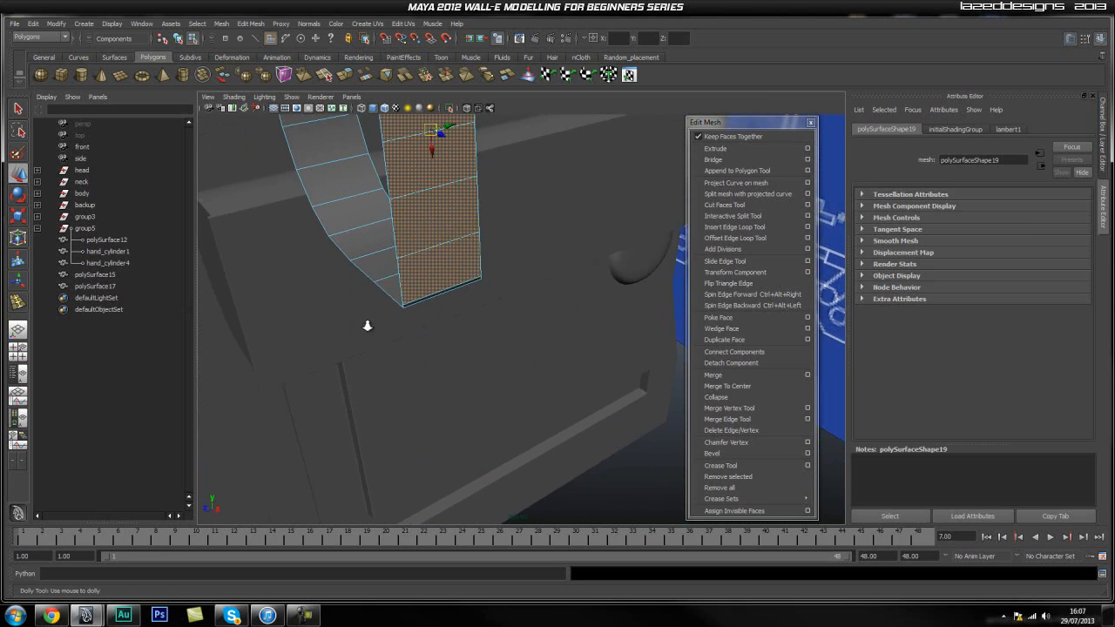
right_click_drag(356, 324, 374, 292, "alt")
left_click(374, 212, "shift")
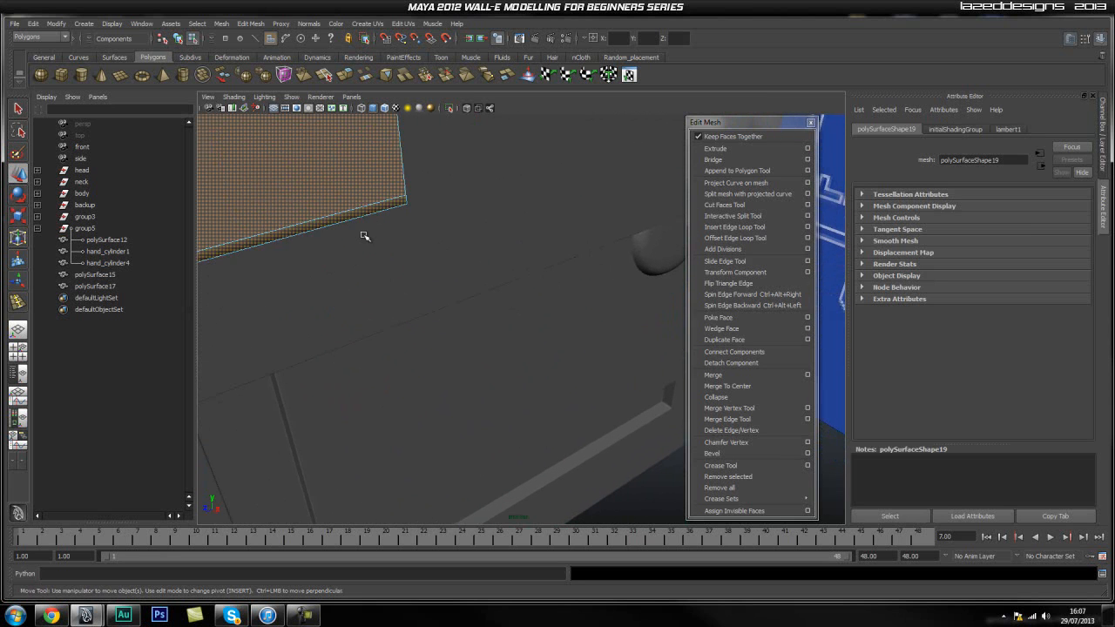
key("Delete")
Inspect the remaining curved strip from several angles against the side piece and return it to object mode.
left_click_drag(381, 217, 328, 212, "alt")
right_click_drag(379, 206, 312, 383, "alt")
left_click(392, 411)
middle_click_drag(346, 275, 457, 399, "alt")
right_click_drag(457, 399, 350, 391, "alt")
left_click_drag(351, 391, 473, 385, "alt")
left_click(474, 370)
right_click_drag(427, 336, 397, 351, "shift")
middle_click_drag(425, 395, 422, 384, "alt")
left_click_drag(422, 384, 349, 386, "alt")
right_click(387, 346)
left_click(435, 333)
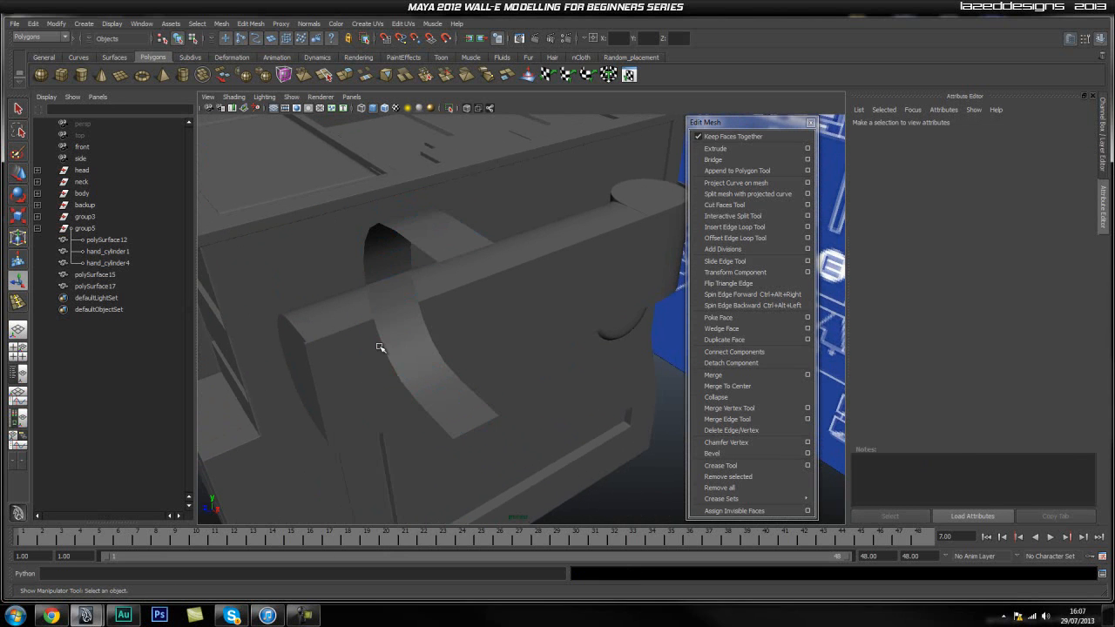
Extrude the whole curved strip polySurface17 with a thickness of 0.05.
left_click(398, 327)
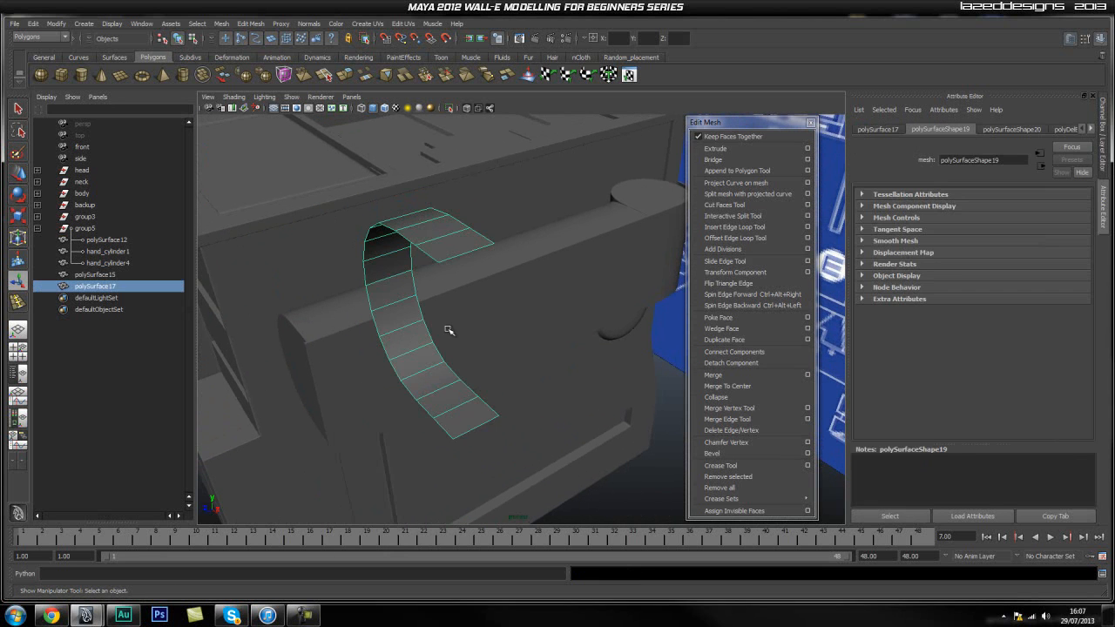
left_click(719, 148)
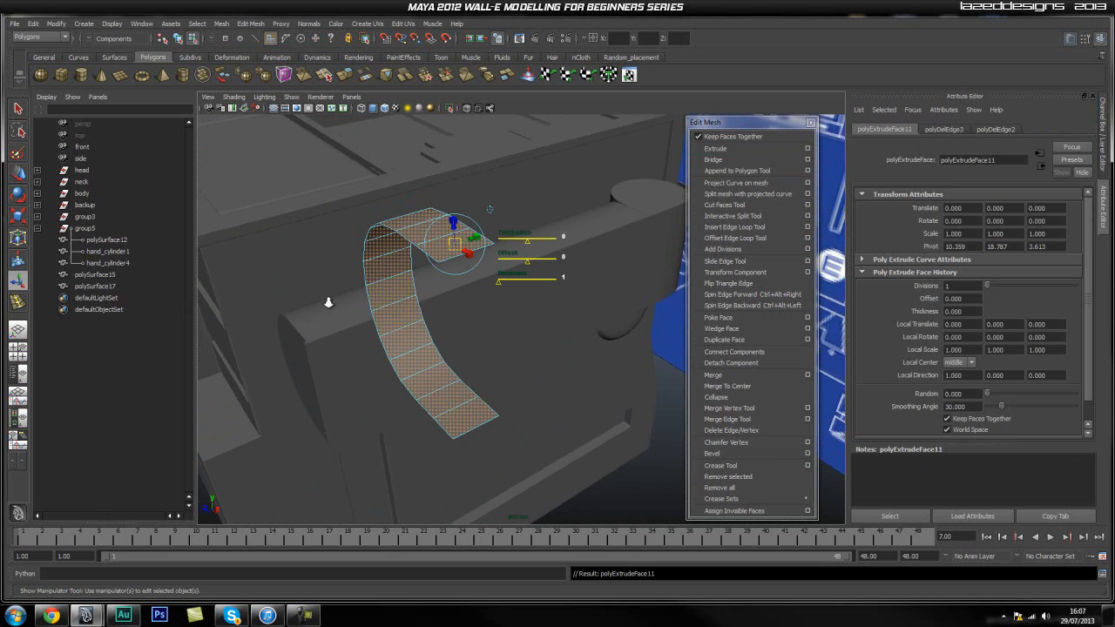
right_click_drag(323, 303, 398, 304, "alt")
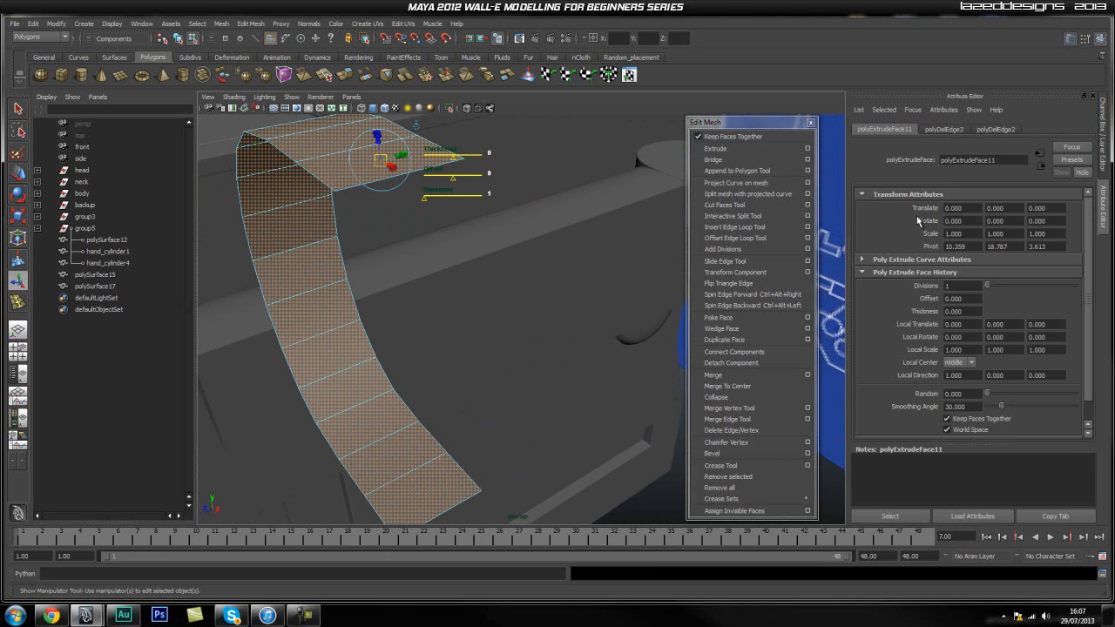
key("ctrl+a")
scroll(1045, 348, "down", 5)
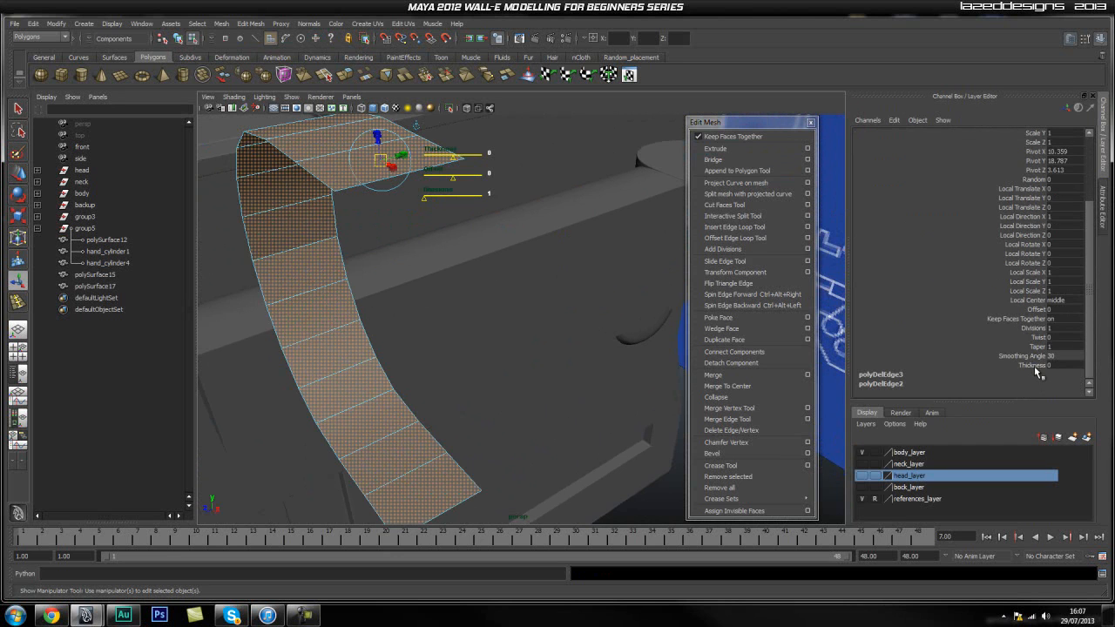
left_click(1032, 365)
middle_click_drag(537, 324, 538, 326)
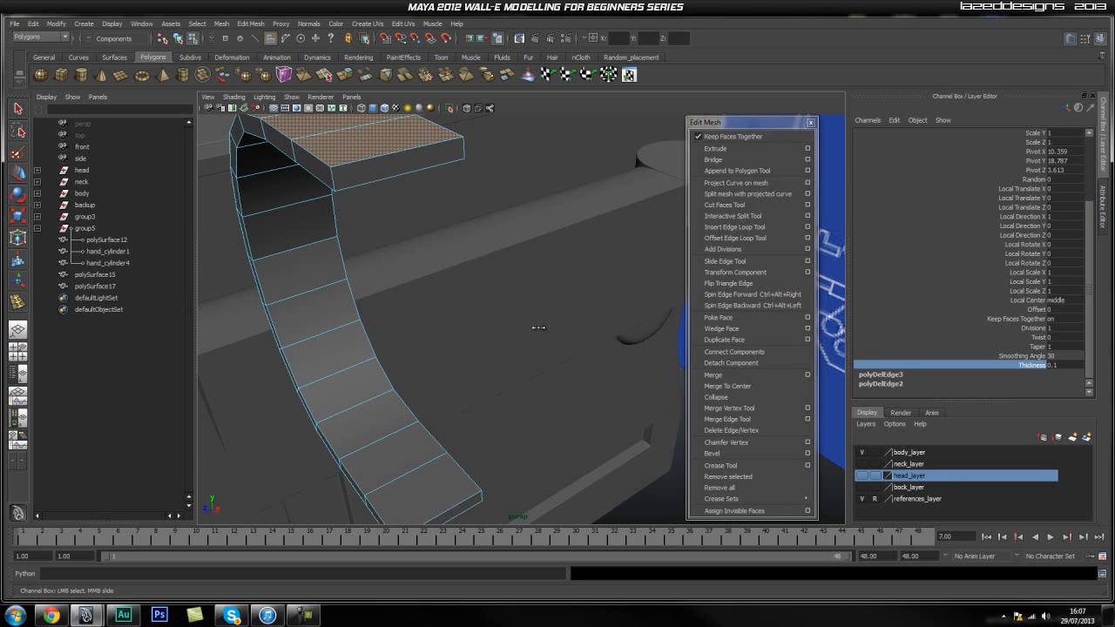
left_click(1077, 366)
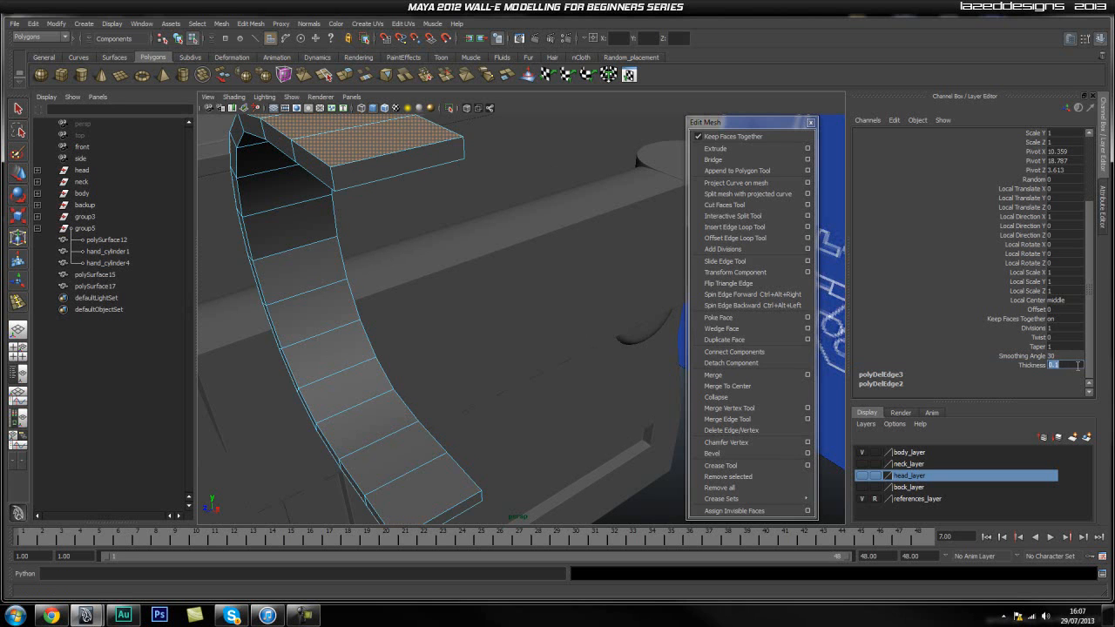
key("Return")
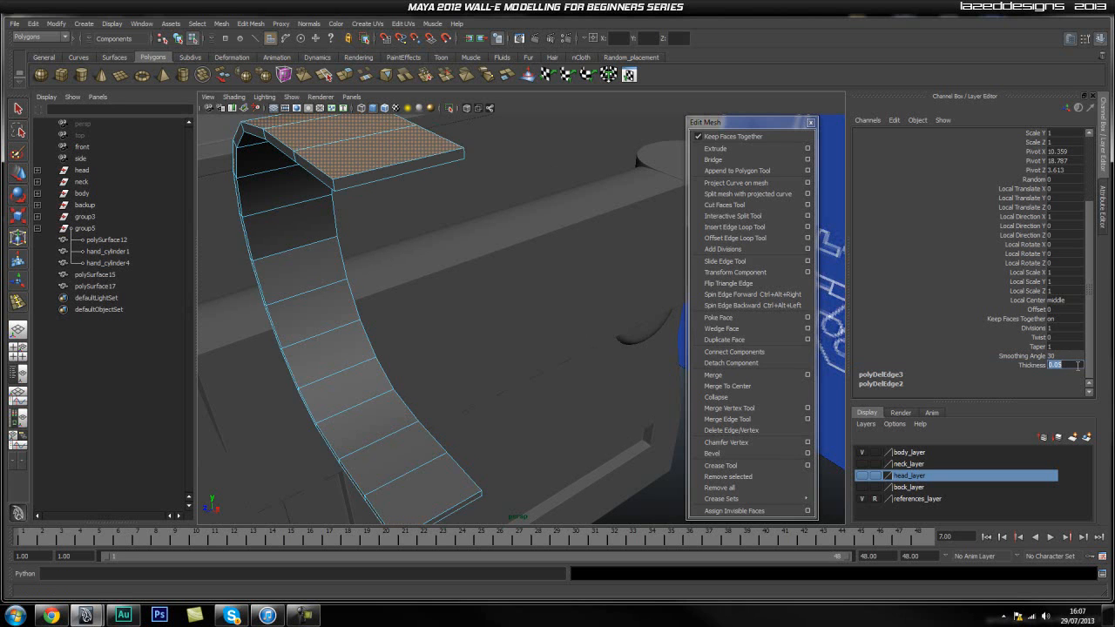
left_click(633, 470)
Insert two supporting edge loops close to the border edges at the upper end of the thickened band.
right_click_drag(339, 392, 380, 369)
left_click(333, 371)
left_click_drag(336, 281, 360, 311, "alt")
mouse_move(361, 311)
right_mouse_down("alt")
mouse_move(458, 324)
mouse_move(375, 332)
mouse_move(376, 314)
mouse_move(358, 317)
right_mouse_up("alt")
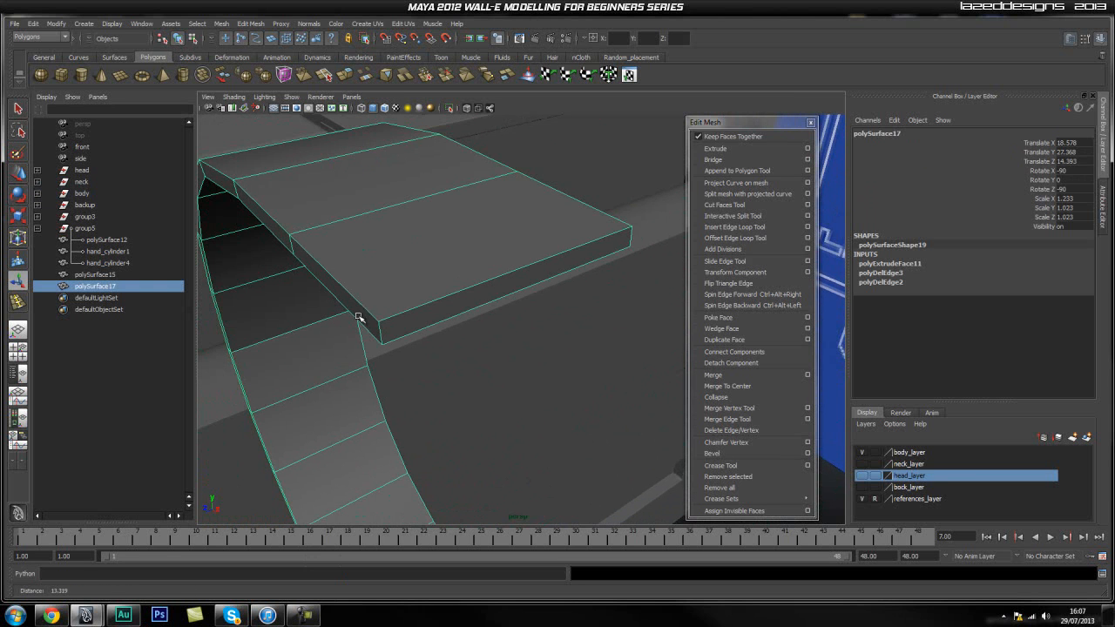
left_click(741, 227)
left_click_drag(375, 316, 377, 320)
right_click_drag(348, 331, 339, 356, "alt")
left_click_drag(339, 356, 567, 281, "alt")
left_click(462, 309)
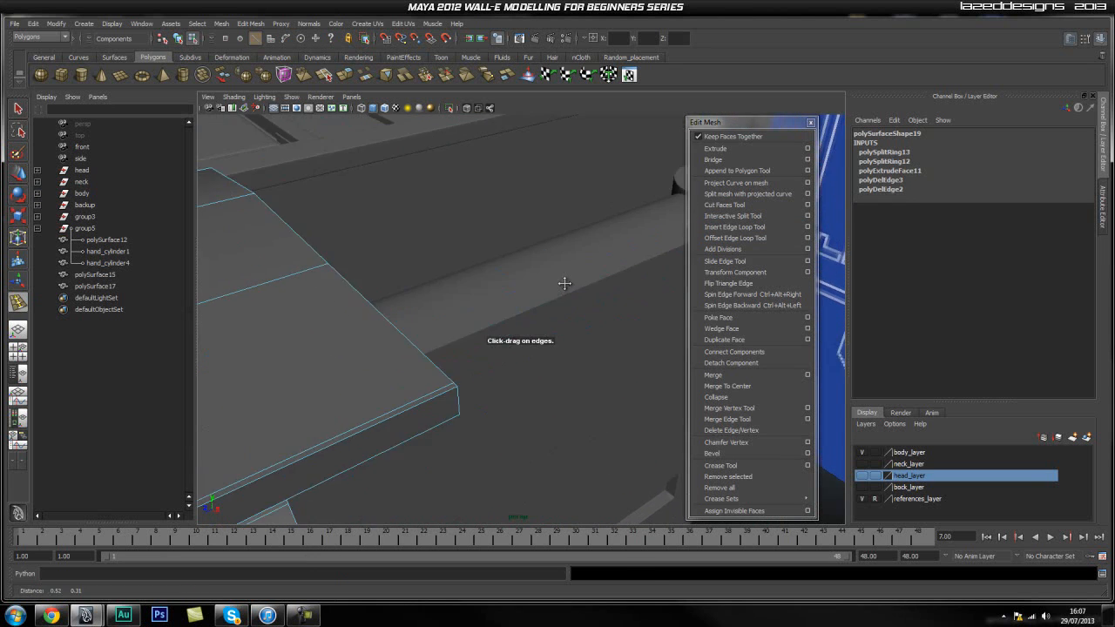
Insert three more supporting edge loops close to the remaining border edges of the curved band.
left_click(450, 398)
middle_click_drag(450, 396, 390, 398, "alt")
left_click_drag(390, 398, 442, 377, "alt")
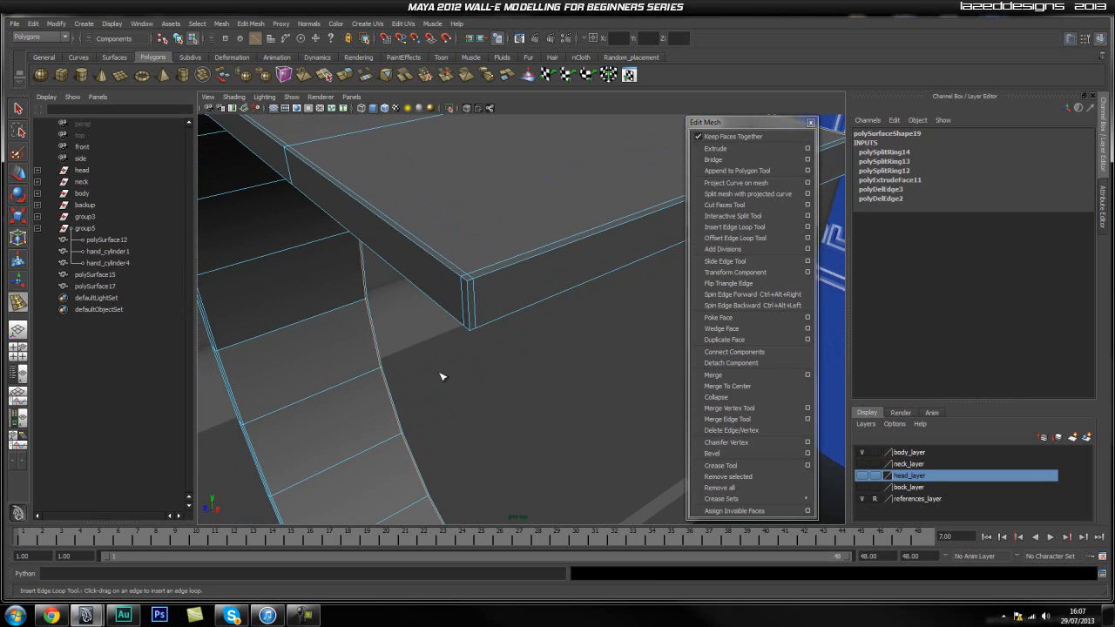
left_click(472, 328)
left_click_drag(458, 365, 427, 291, "alt")
middle_click_drag(428, 290, 389, 445, "alt")
right_click_drag(390, 435, 417, 423, "alt")
left_click_drag(369, 404, 357, 376, "alt")
right_click_drag(357, 377, 406, 306, "alt")
left_click_drag(385, 299, 394, 305, "alt")
Return the band to object mode, display it smoothed and check its shape beside the body.
key("q")
right_click_drag(394, 308, 421, 294)
left_click(389, 297)
key("3")
scroll(503, 370, "down", 5)
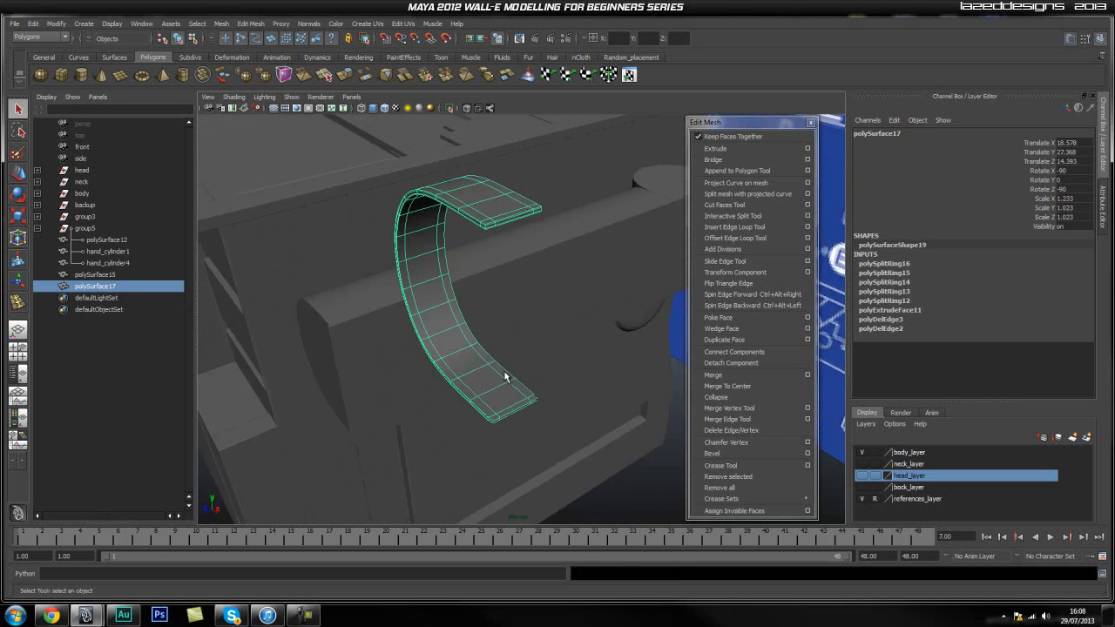
left_click(616, 324)
left_click_drag(452, 418, 523, 334, "alt")
left_click(523, 334)
left_click_drag(410, 368, 458, 309, "alt")
Move the band in the front view onto the half-round side piece's outline, at about X 15.15 and Y 24.62.
key("space")
scroll(462, 314, "down", 8)
middle_click_drag(563, 238, 507, 307, "alt")
key("w")
left_click_drag(560, 234, 418, 347)
right_click_drag(418, 346, 622, 348, "alt")
middle_click_drag(376, 336, 377, 335, "alt")
middle_click_drag(414, 293, 420, 288, "alt")
right_click_drag(401, 308, 456, 309, "alt")
middle_click_drag(429, 303, 445, 330, "alt")
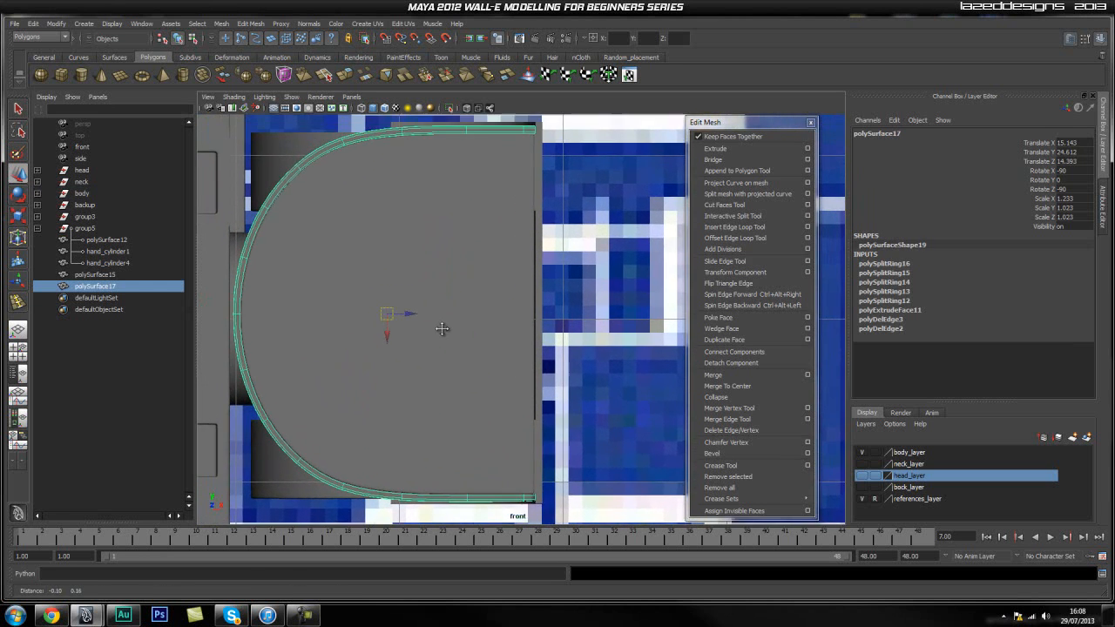
right_click_drag(411, 346, 406, 334, "alt")
left_click_drag(410, 314, 410, 314)
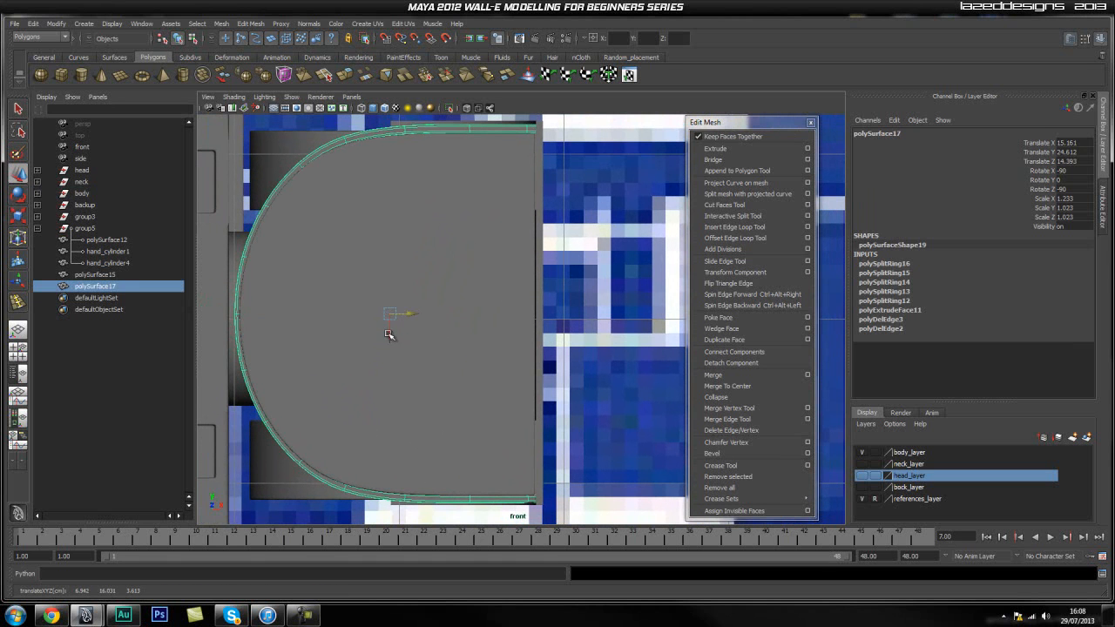
left_click_drag(388, 337, 408, 274)
Inspect in perspective how closely the band fits around the curved edge of the half-round side piece.
key("space")
left_click(588, 347)
left_click_drag(426, 354, 531, 355, "alt")
right_click_drag(466, 358, 542, 351, "alt")
middle_click_drag(507, 357, 488, 415, "alt")
right_click_drag(489, 415, 508, 386, "alt")
left_click_drag(507, 386, 518, 381, "alt")
left_click_drag(534, 307, 499, 244, "alt")
Scale the band uniformly to about 1.226, 1.017 and 1.017 so it hugs the side piece's curve.
left_click(522, 189)
key("r")
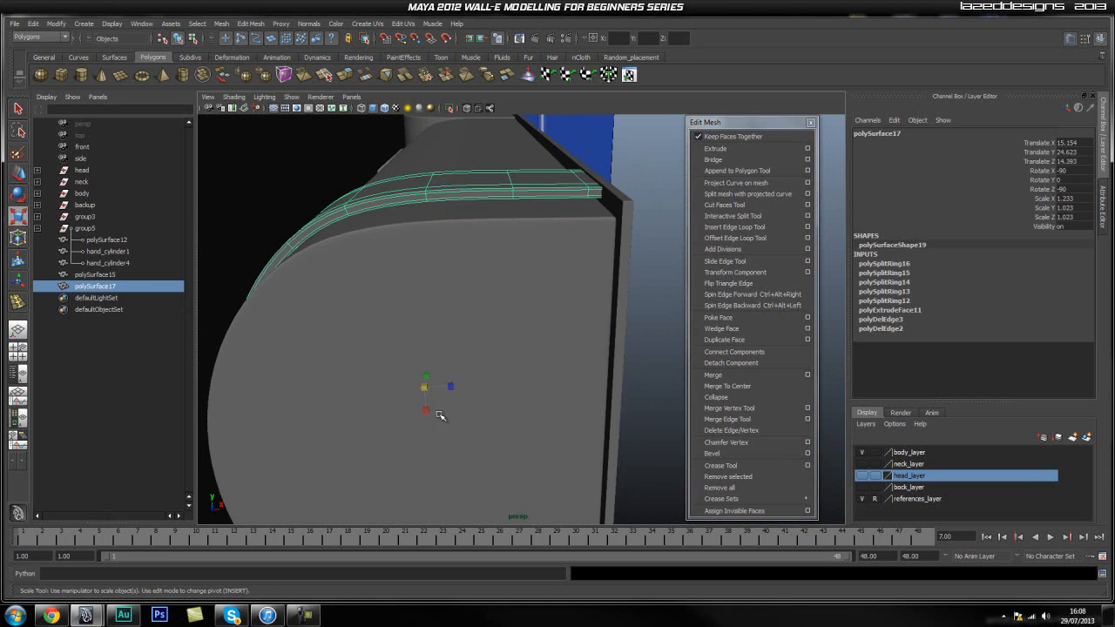
left_click_drag(422, 385, 273, 350)
key("space")
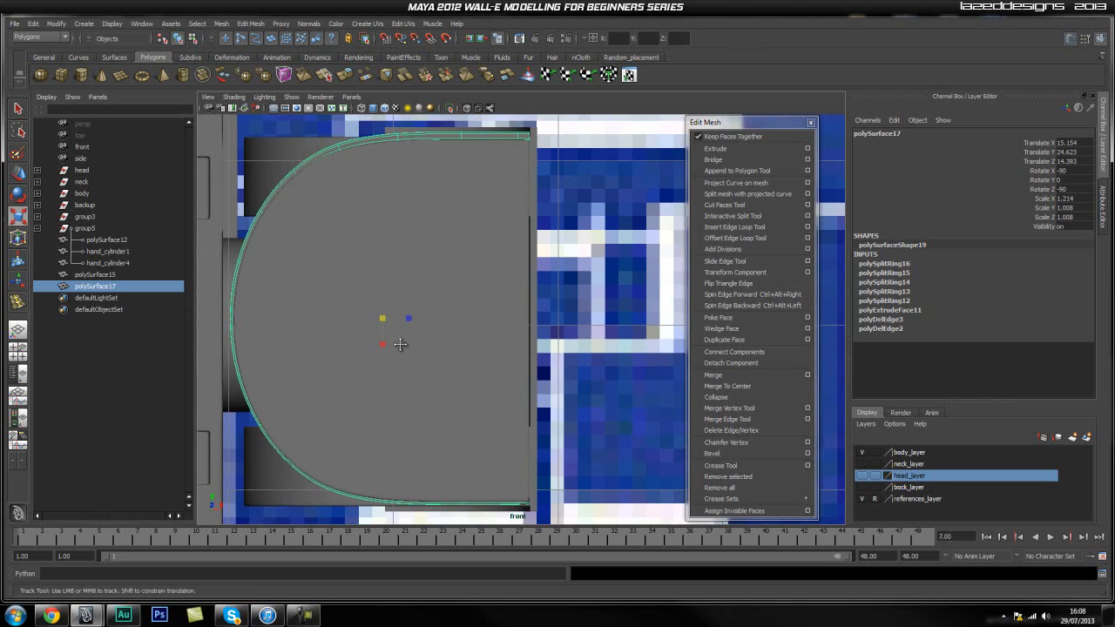
key("1")
middle_click_drag(381, 316, 378, 332, "alt")
Fine-tune the band's horizontal position to X 15.15 in the front view, comparing its unsmoothed and smoothed display.
key("w")
left_click_drag(405, 321, 386, 320)
key("r")
key("3")
key("w")
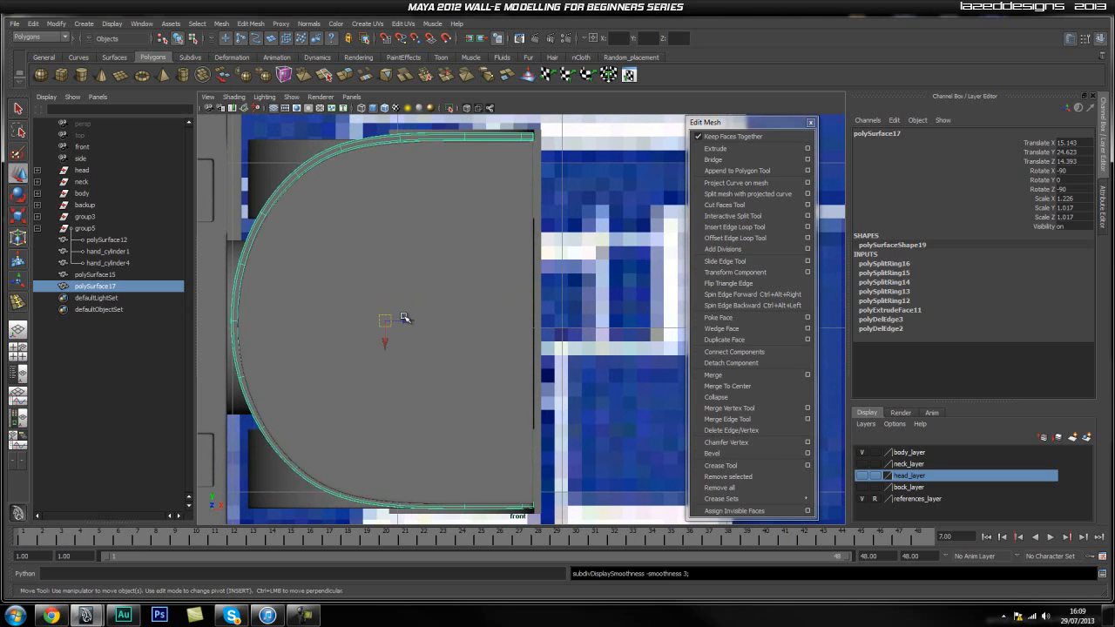
key("1")
key("3")
left_click_drag(408, 321, 405, 322)
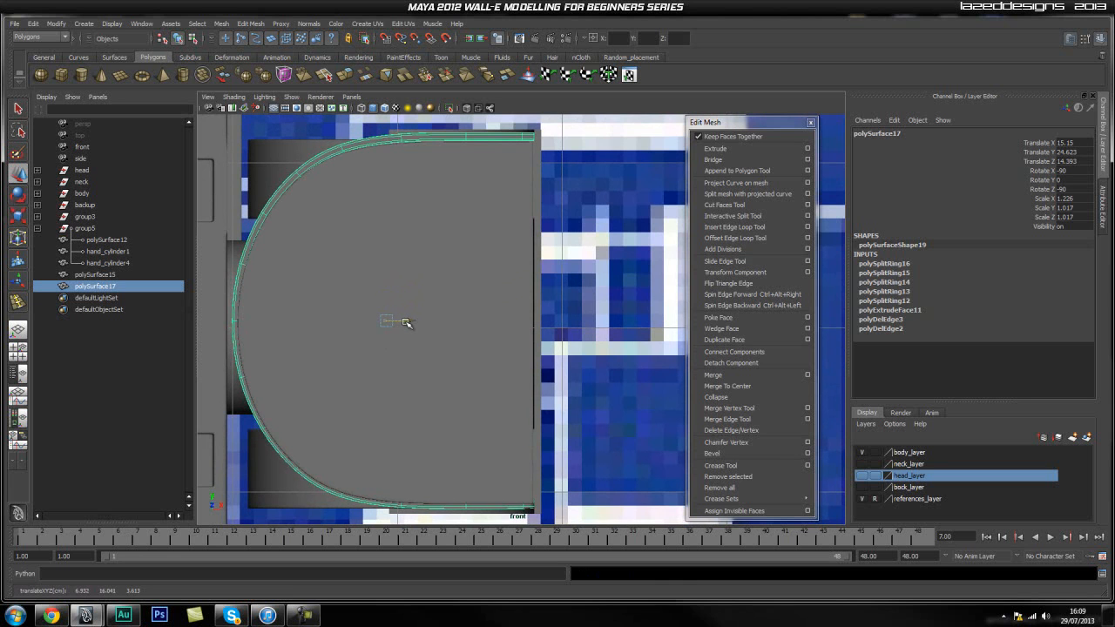
key("1")
key("3")
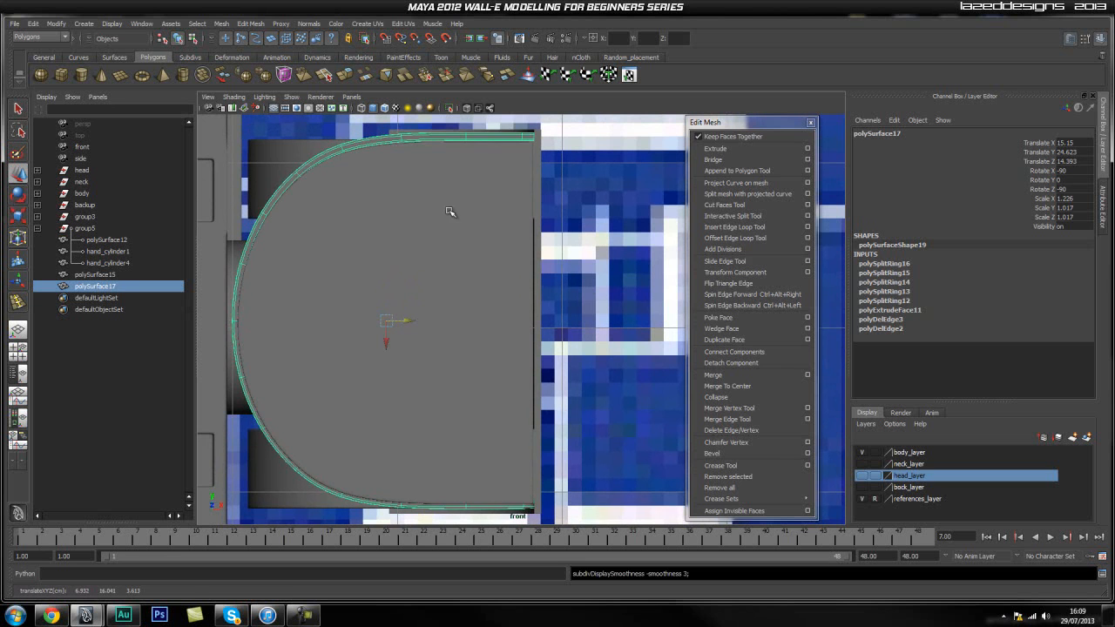
Examine the band's ends and its fit against the side piece up close in the perspective view.
middle_click_drag(511, 307, 497, 288, "alt")
key("space")
left_click_drag(461, 254, 514, 228)
middle_click_drag(513, 229, 409, 242, "alt")
scroll(526, 262, "up", 4)
left_click(525, 263)
middle_click_drag(423, 179, 432, 250, "alt")
left_click_drag(432, 250, 414, 246, "alt")
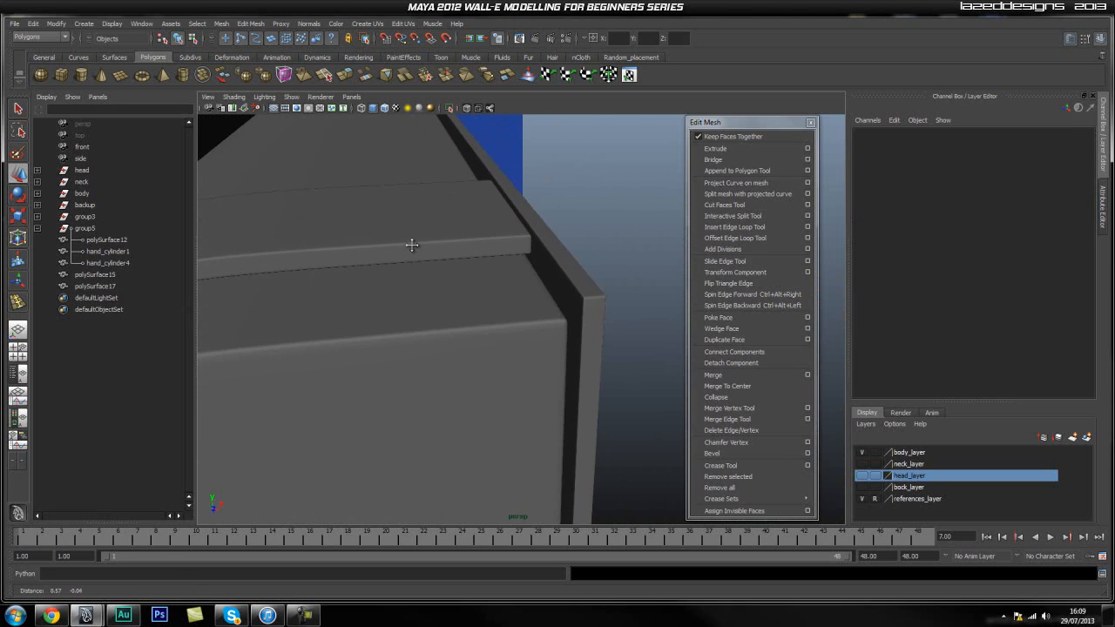
left_click_drag(471, 349, 444, 266, "alt")
middle_click_drag(444, 267, 452, 315, "alt")
left_click_drag(452, 315, 453, 299, "alt")
middle_click_drag(454, 263, 458, 287, "alt")
left_click_drag(458, 286, 417, 242, "alt")
Isolate the band, insert a supporting edge loop near its end, and return to the full model with the band smoothed.
left_click(416, 194)
left_click(449, 108)
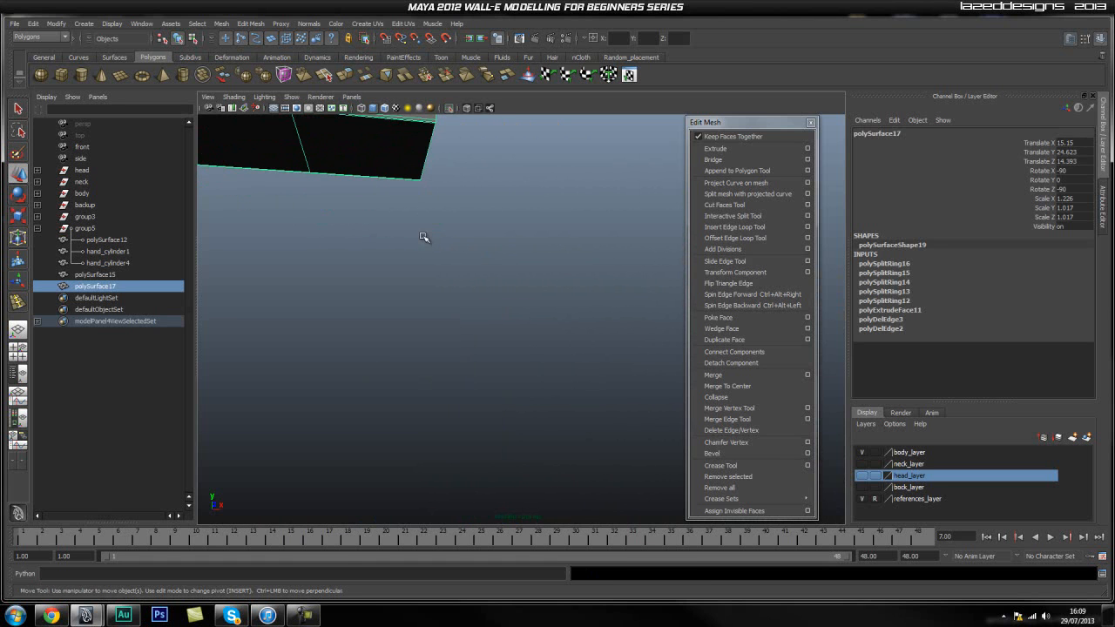
left_click(734, 228)
left_click_drag(497, 341, 475, 366, "alt")
left_click(471, 370)
key("q")
right_click_drag(403, 377, 447, 363)
left_click(398, 380)
key("3")
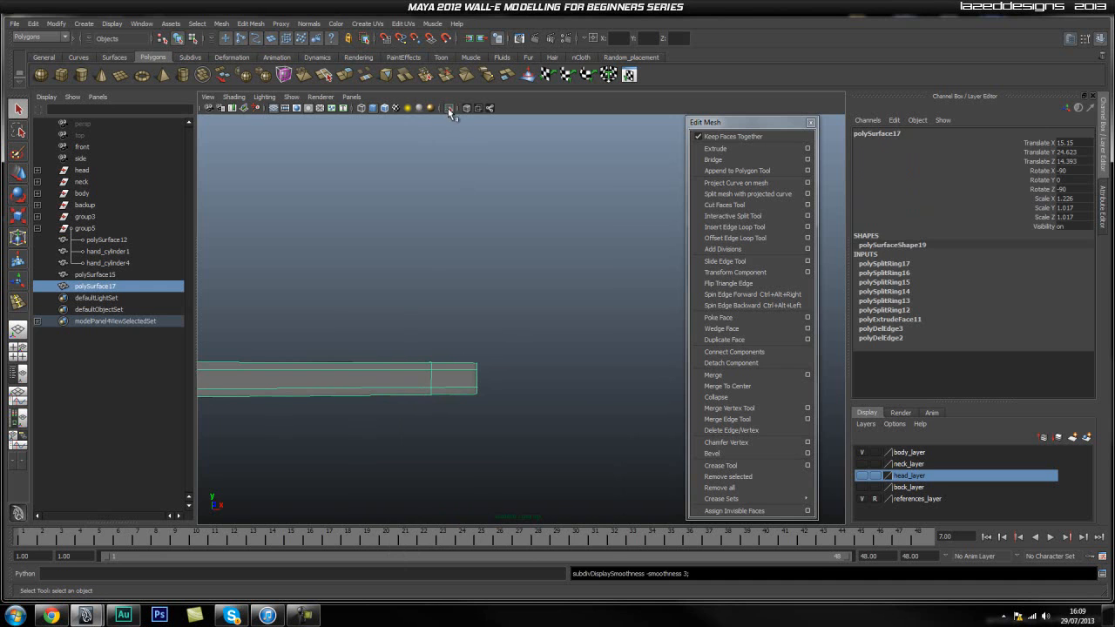
left_click(447, 109)
Isolate hand_cylinder1, the rounded piece at the end of the side bar, in unsmoothed display.
left_click(610, 292)
left_click_drag(610, 293, 416, 291, "alt")
middle_click_drag(356, 313, 395, 244, "alt")
scroll(396, 244, "up", 5)
left_click_drag(397, 253, 373, 281, "alt")
left_click_drag(458, 216, 449, 259, "alt")
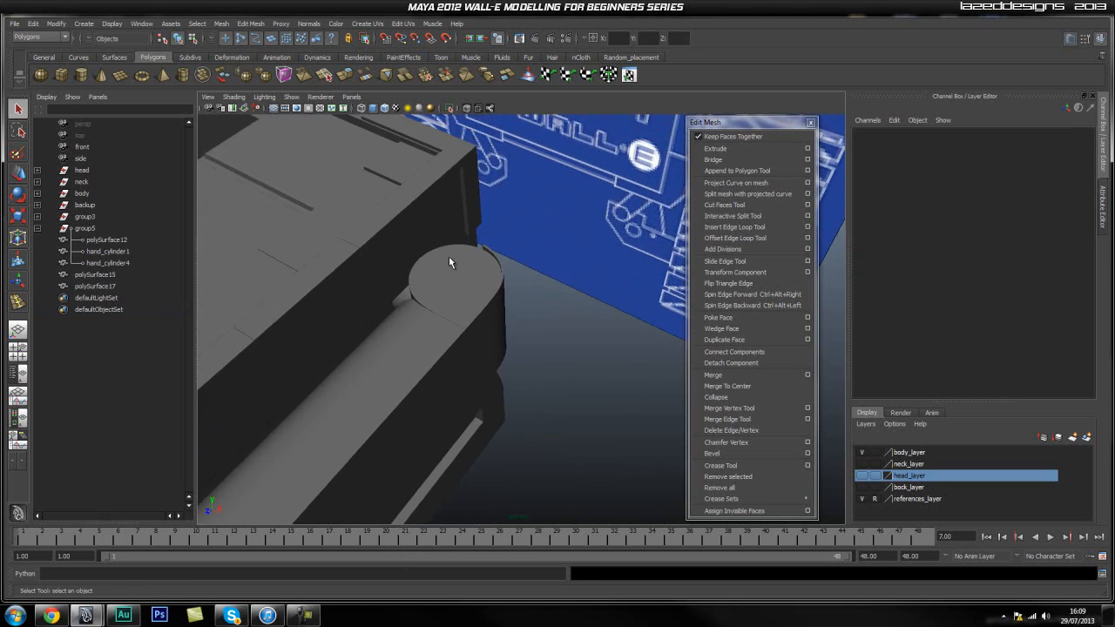
left_click(453, 266)
key("1")
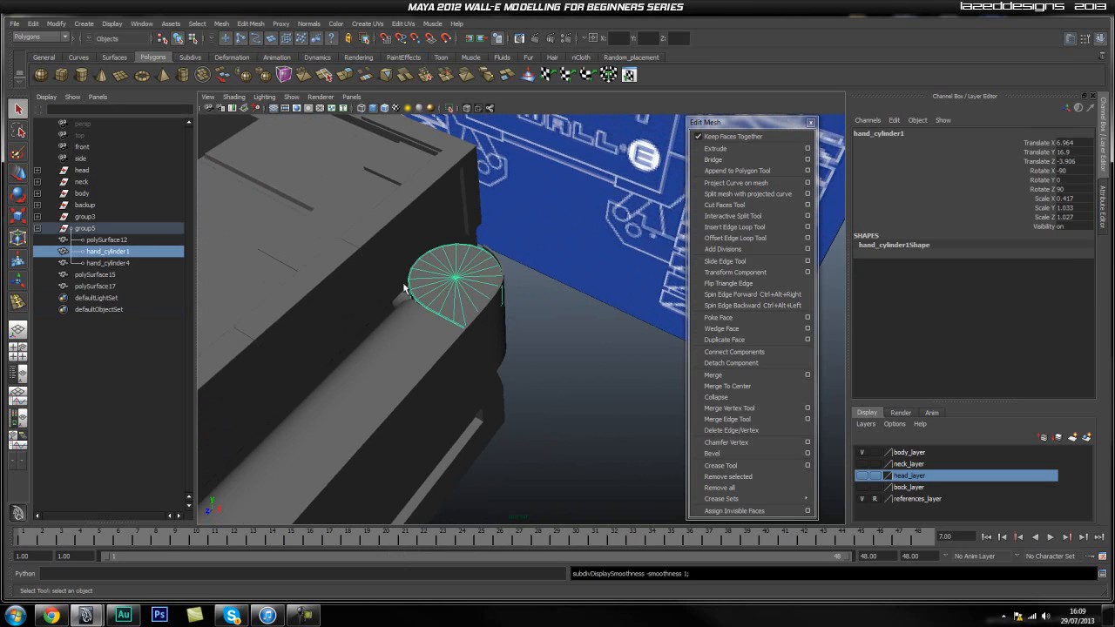
left_click(448, 109)
scroll(488, 249, "up", 3)
left_click_drag(485, 249, 478, 295, "alt")
scroll(478, 295, "up", 4)
middle_click_drag(376, 271, 410, 266, "alt")
scroll(426, 295, "up", 2)
left_click_drag(412, 270, 394, 250, "alt")
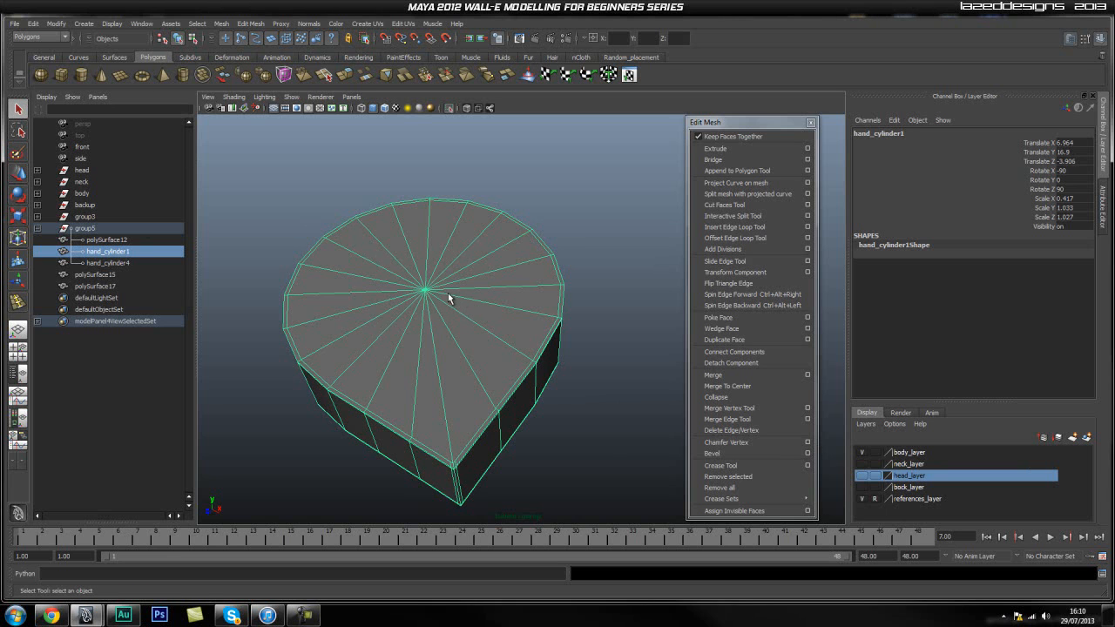
Make the surface of hand_cylinder1 live.
key("space")
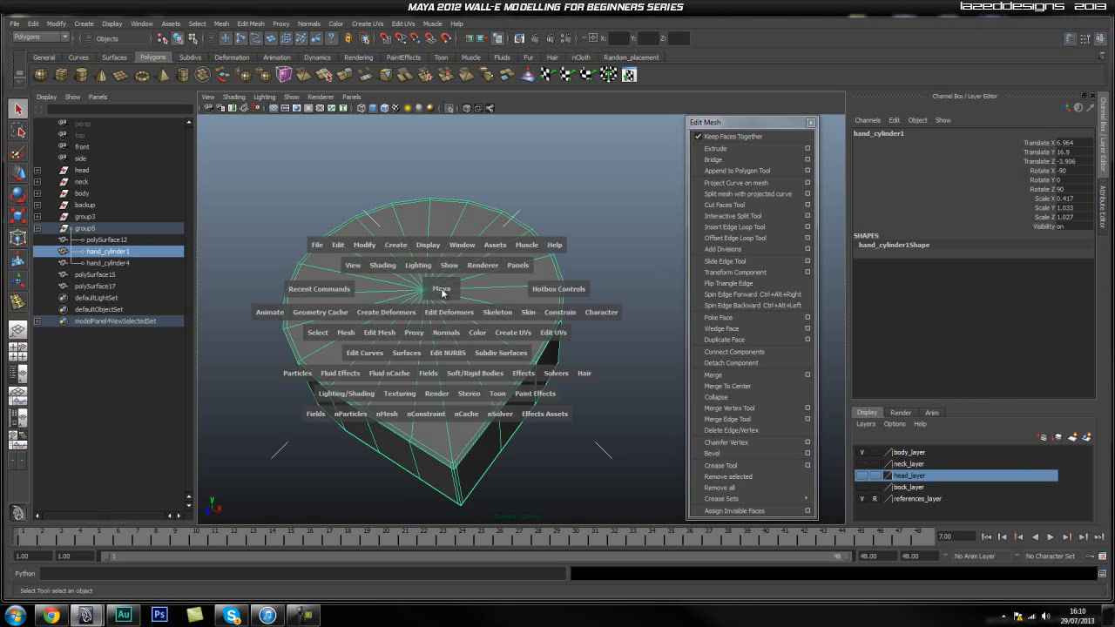
left_click(366, 245)
left_click(403, 346)
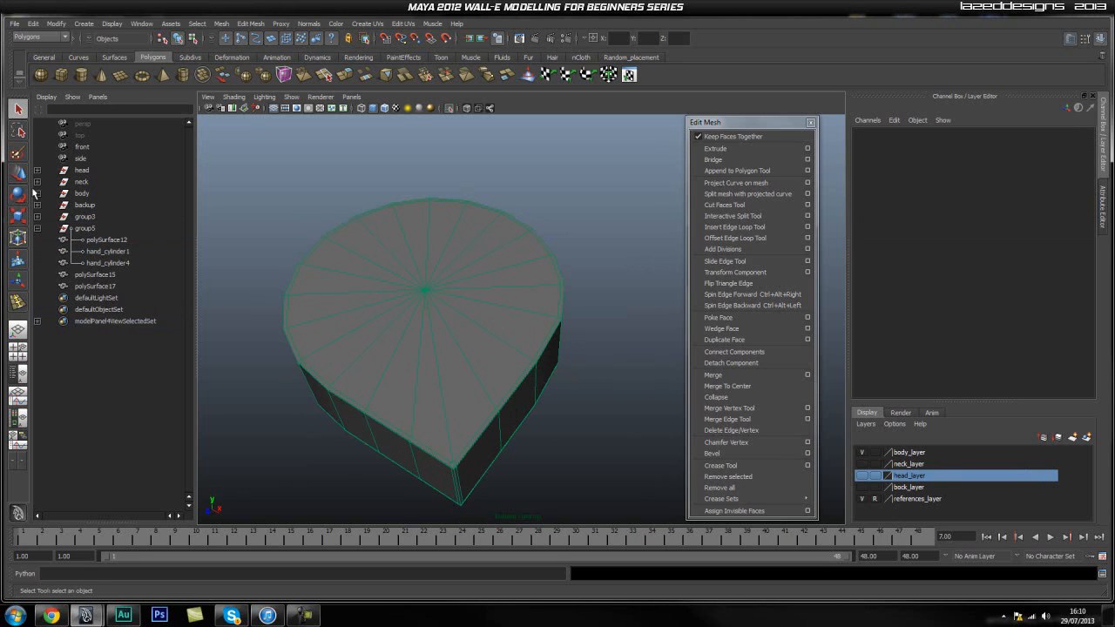
Draw a polygon cylinder on the flat top face of hand_cylinder1, starting from the face's center point.
left_click(81, 74)
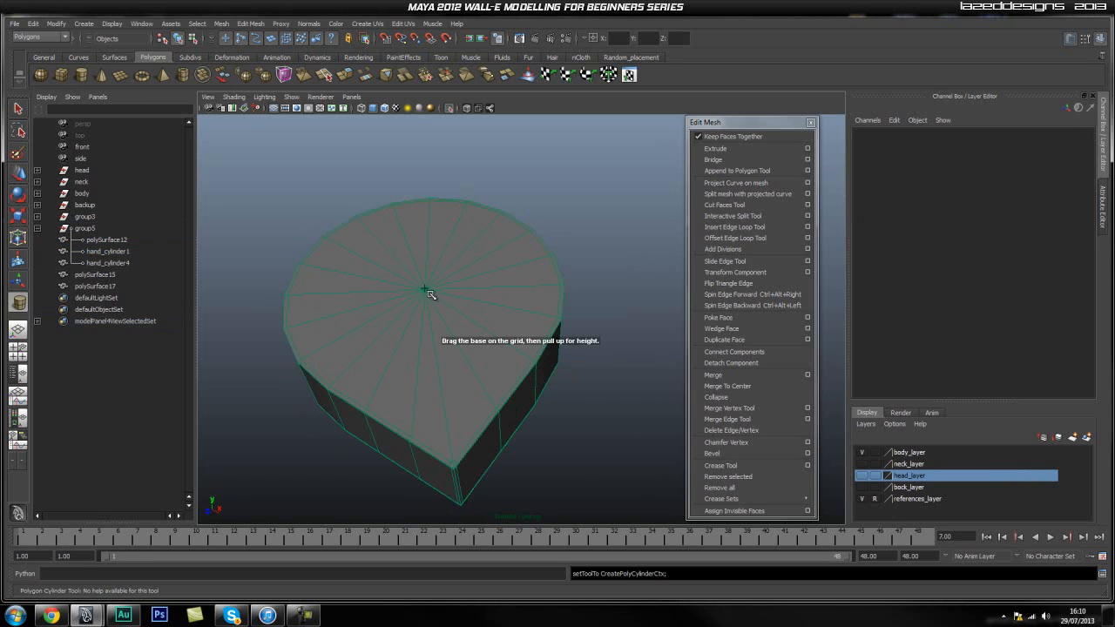
right_click_drag(334, 275, 454, 288, "alt")
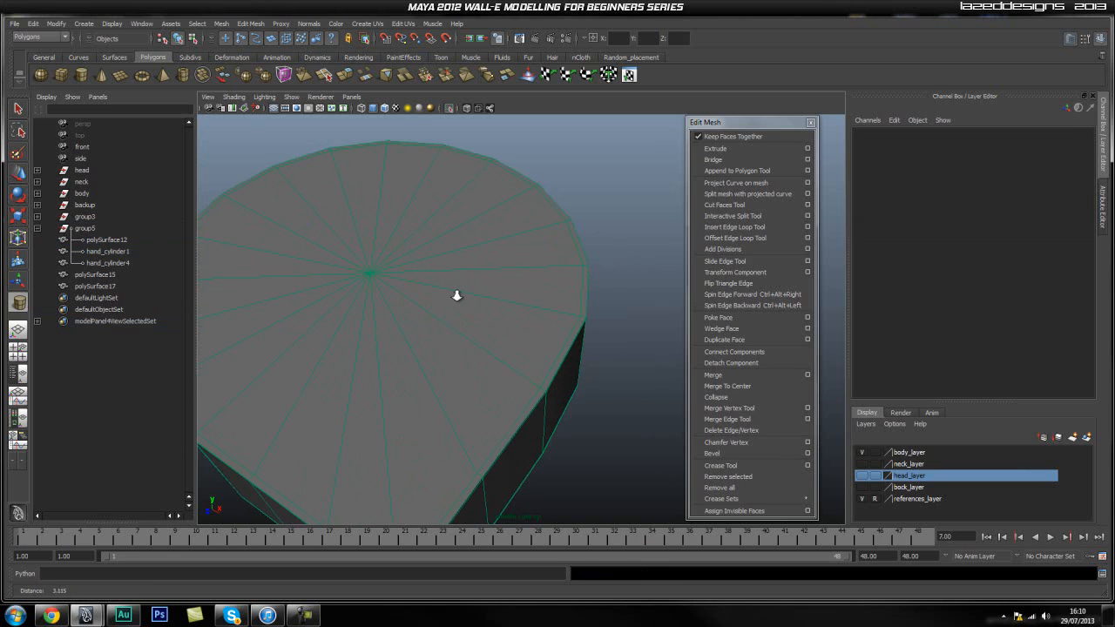
middle_click_drag(371, 273, 407, 280, "alt")
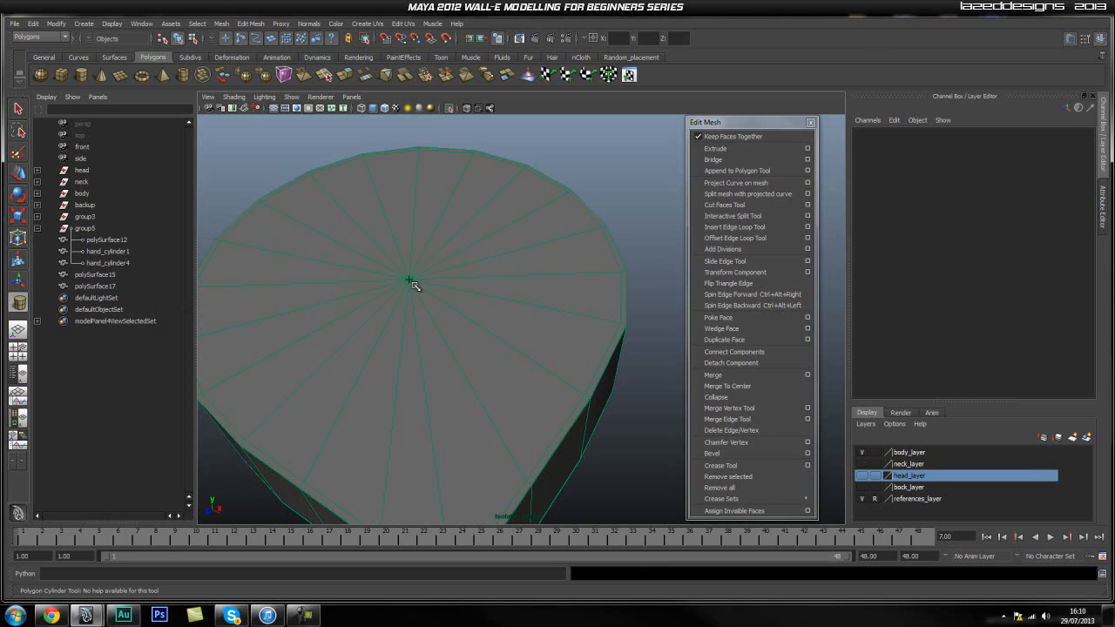
left_click_drag(411, 281, 452, 398)
left_click_drag(441, 395, 414, 394)
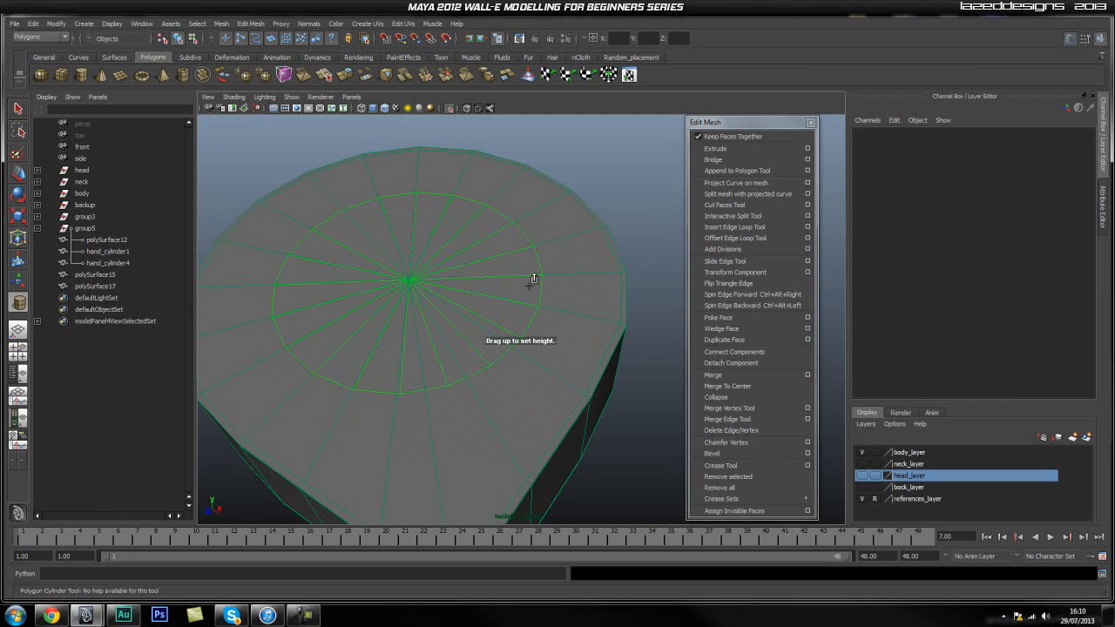
left_click(411, 285)
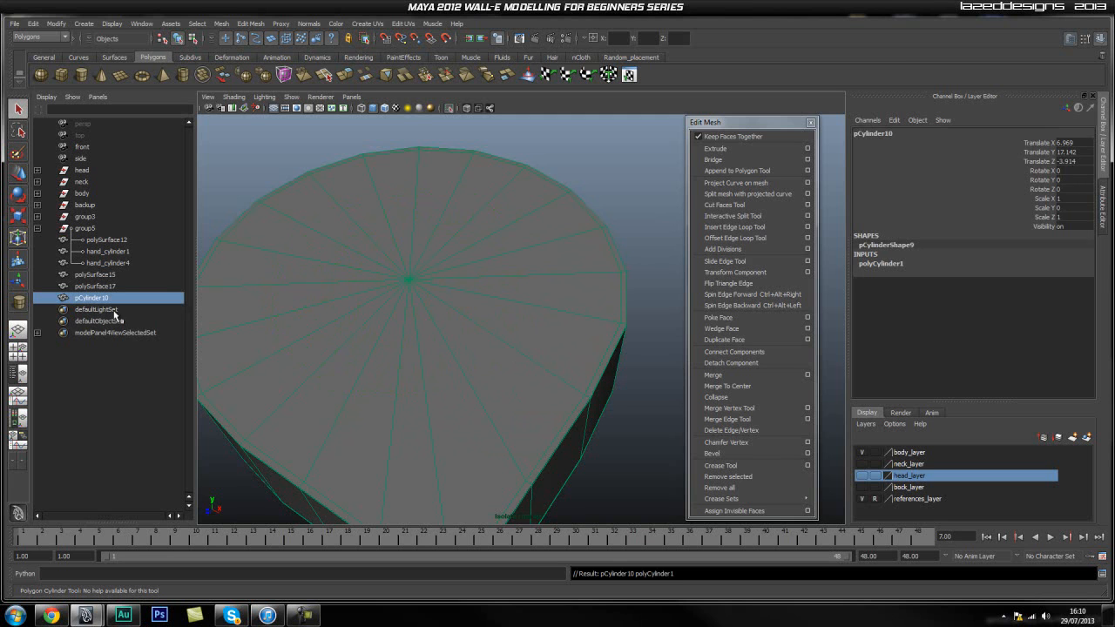
Turn off the live surface and select the newly drawn cylinder.
key("space")
left_click(391, 320)
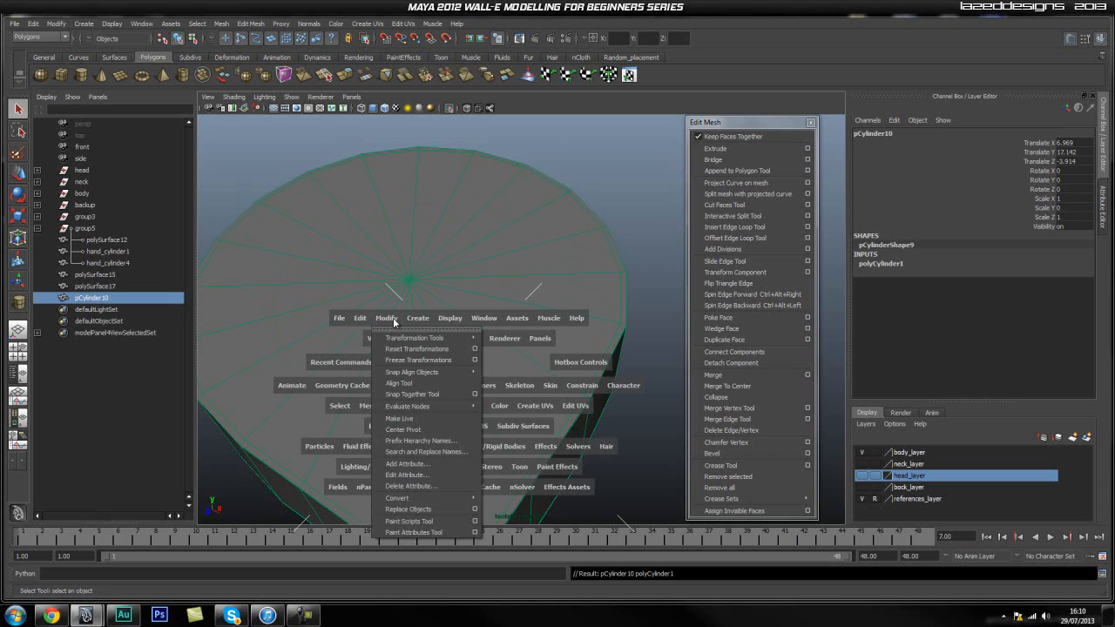
left_click(411, 419)
key("space")
left_click(329, 261)
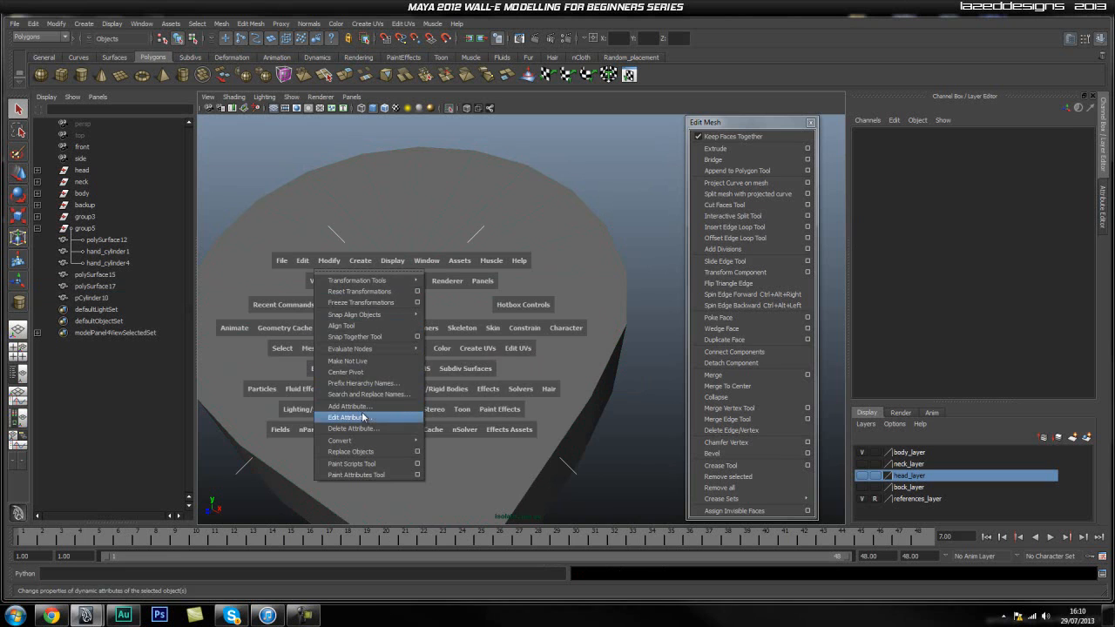
left_click(354, 363)
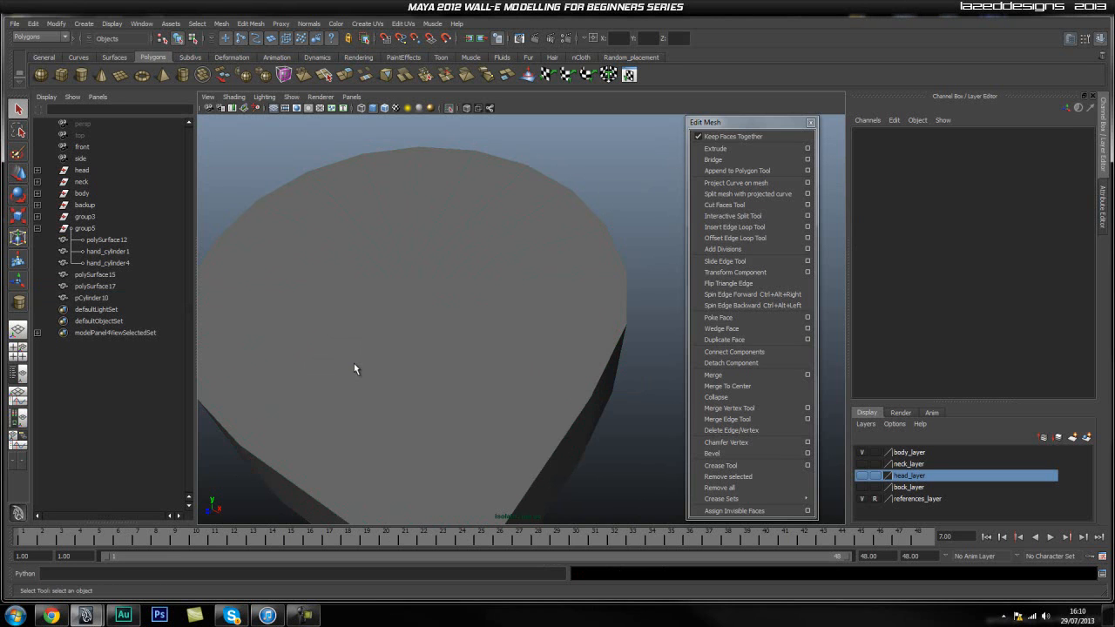
left_click(103, 298)
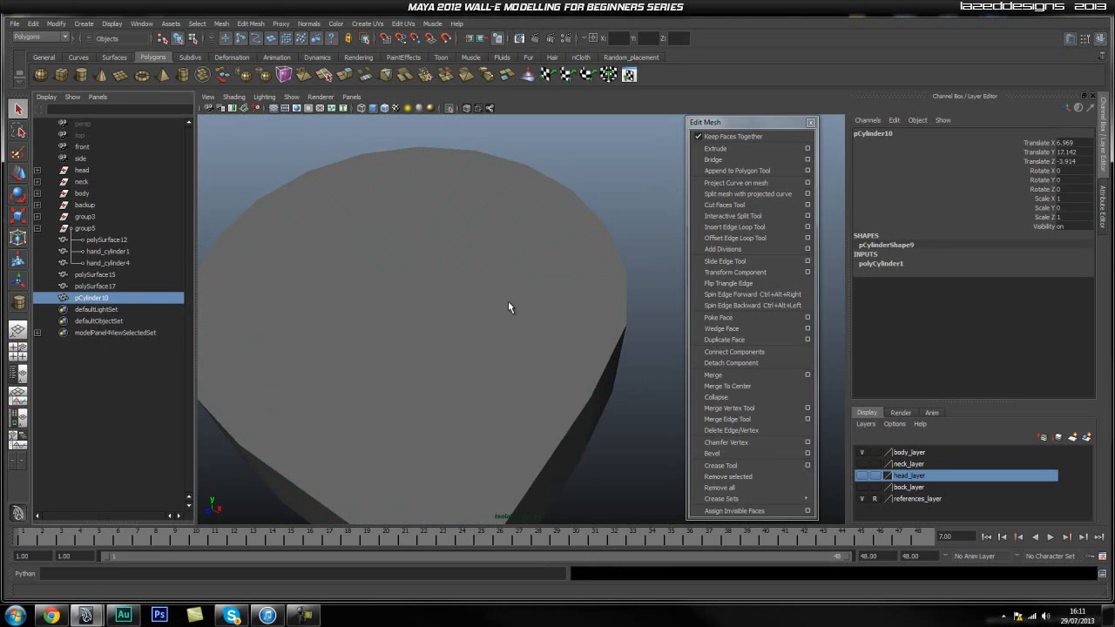
left_click(542, 301)
right_click_drag(476, 306, 481, 336)
left_click(489, 330)
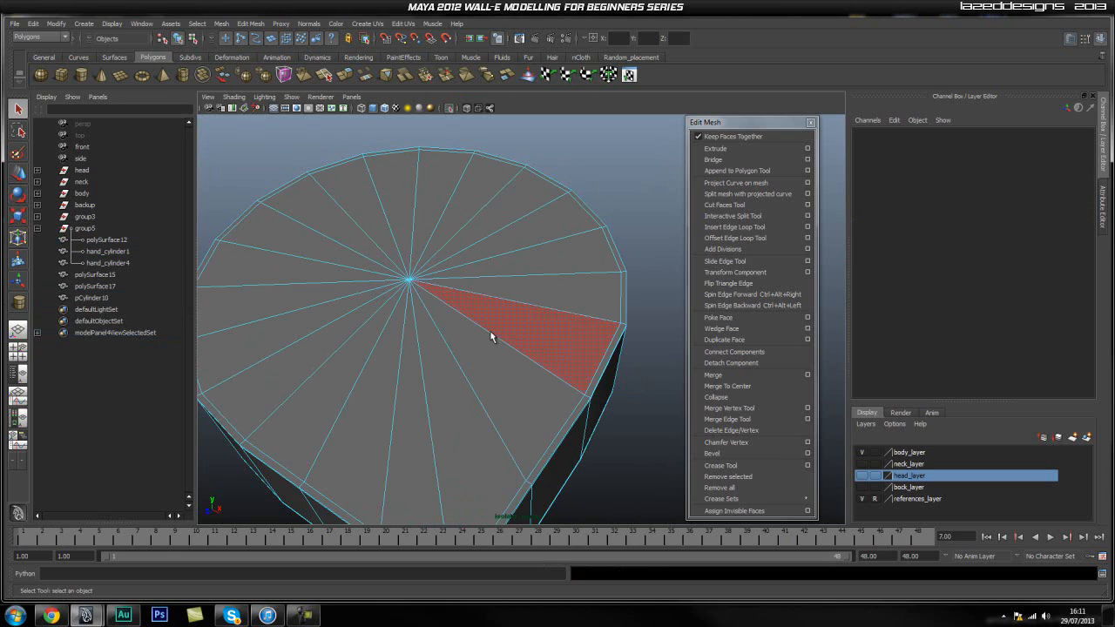
left_click(553, 343)
left_click(518, 379, "shift")
left_click(442, 416, "shift")
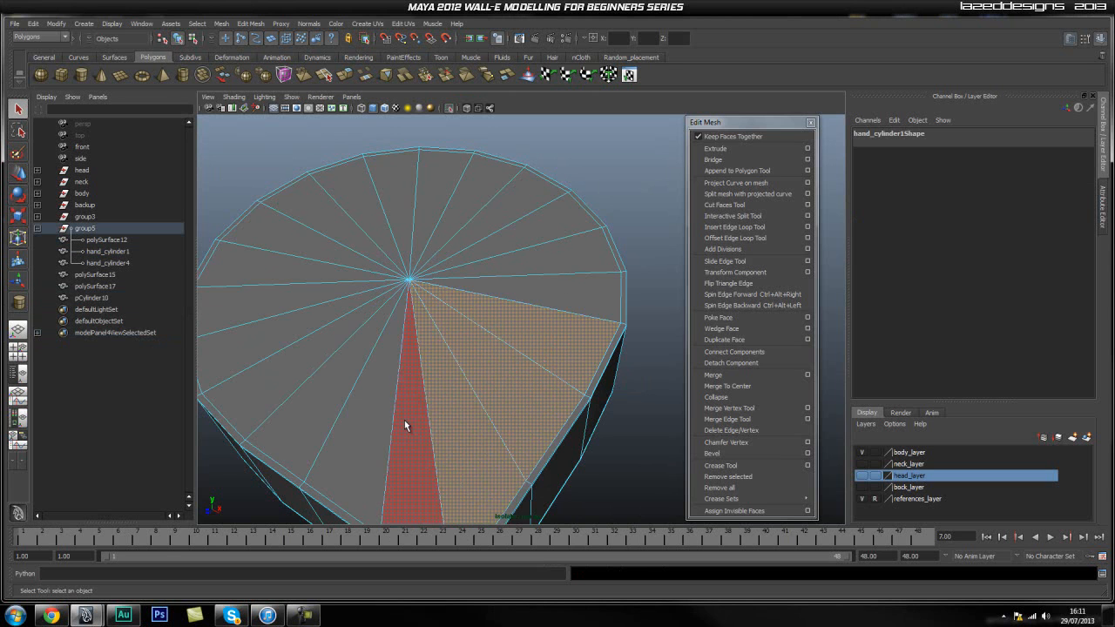
left_click(405, 419, "shift")
left_click(316, 390, "shift")
left_click(298, 360, "shift")
left_click(279, 313, "shift")
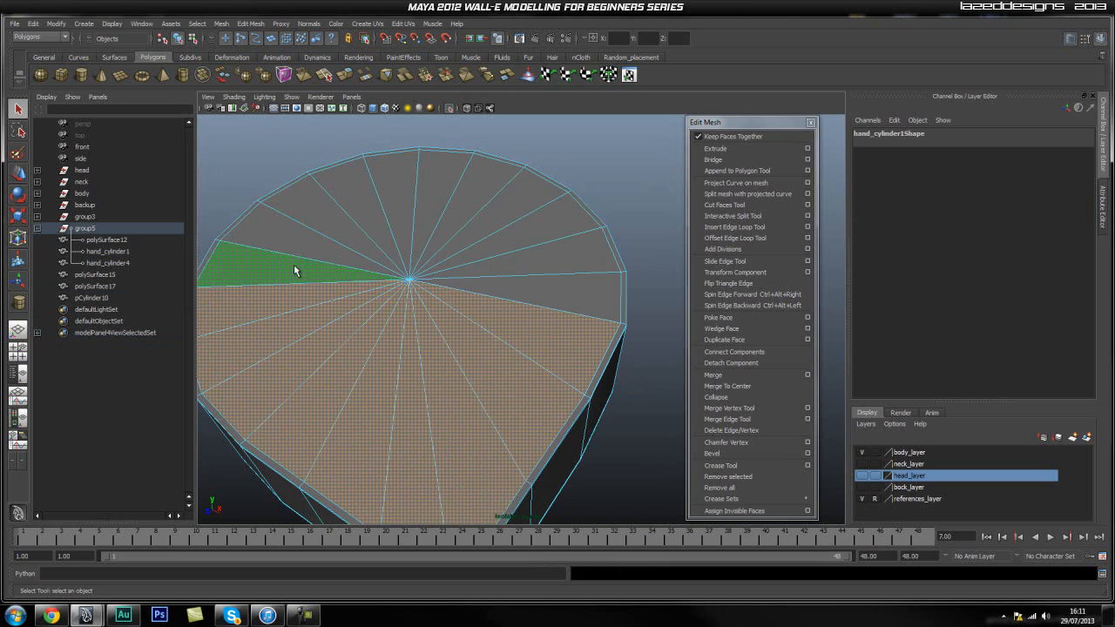
left_click(292, 261, "shift")
left_click(321, 221, "shift")
left_click(350, 212, "shift")
left_click(390, 203, "shift")
left_click(427, 199, "shift")
left_click(474, 187, "shift")
left_click(510, 218, "shift")
left_click(538, 240, "shift")
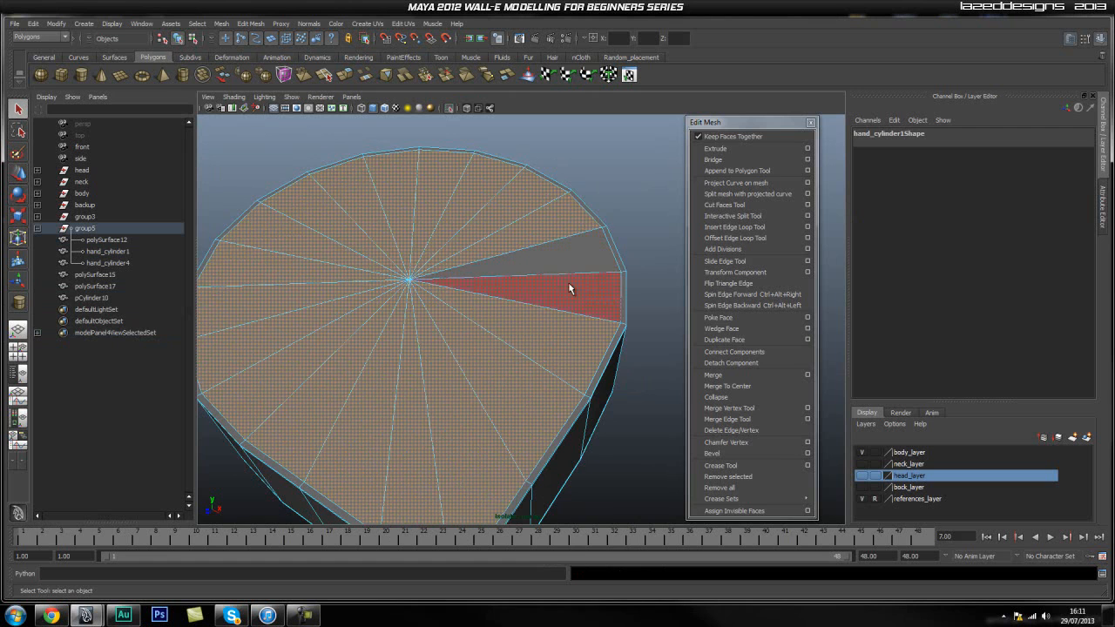
left_click(105, 299)
key("w")
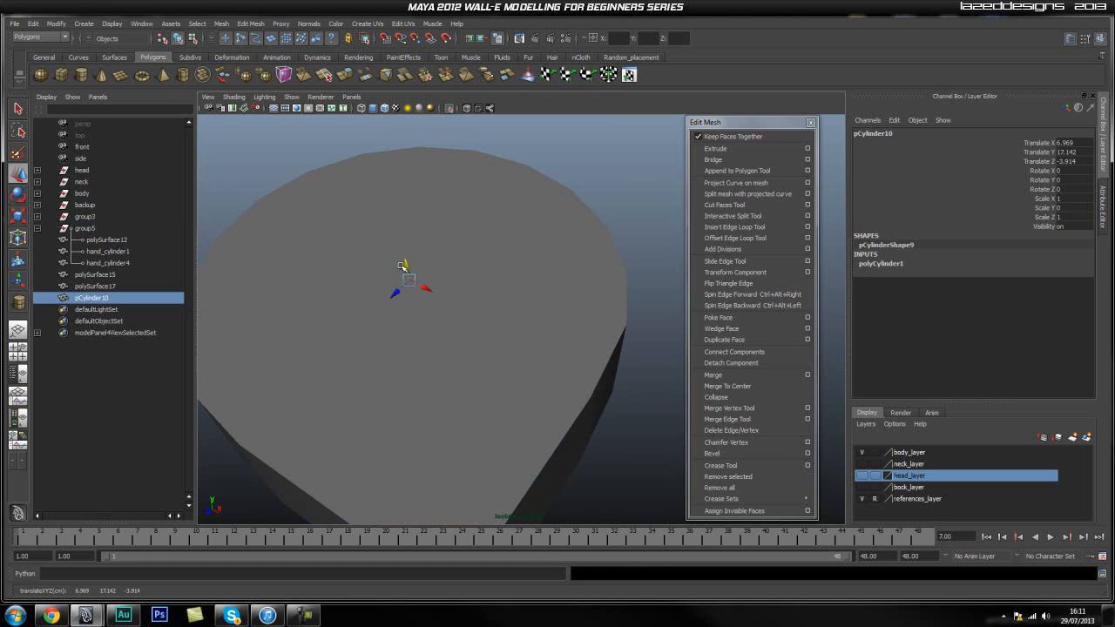
left_click_drag(451, 302, 477, 357, "alt")
left_click(105, 286)
left_click(130, 275)
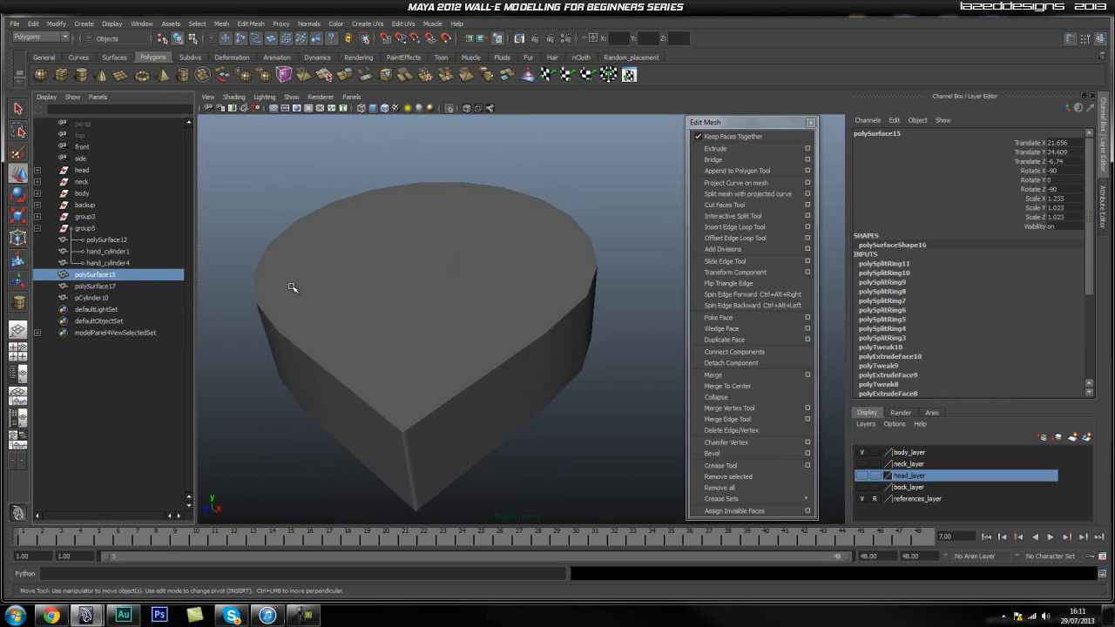
Extrude all the triangular faces of hand_cylinder1's top cap and scale them inward to form a rim around the cap.
left_click(376, 240)
left_click_drag(381, 238, 403, 261, "alt")
scroll(435, 268, "up", 1)
right_click_drag(431, 359, 432, 382)
left_click(433, 386)
left_click(396, 405, "shift")
left_click(364, 396, "shift")
left_click(334, 373, "shift")
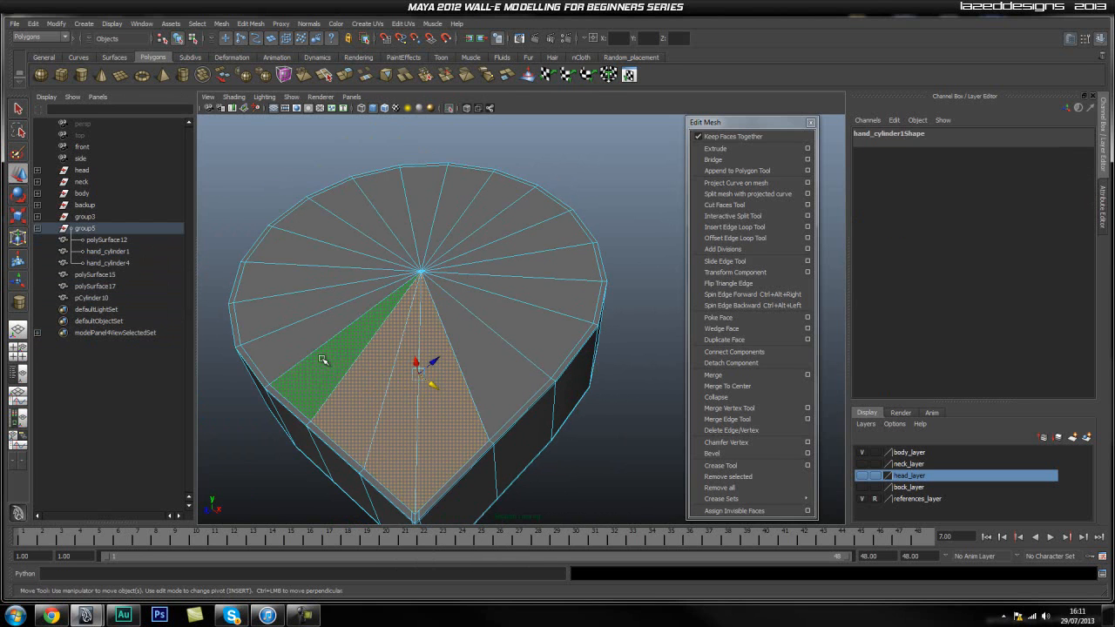
left_click(298, 343, "shift")
left_click(294, 303, "shift")
left_click(292, 277, "shift")
left_click(315, 250, "shift")
left_click(341, 224, "shift")
left_click(364, 205, "shift")
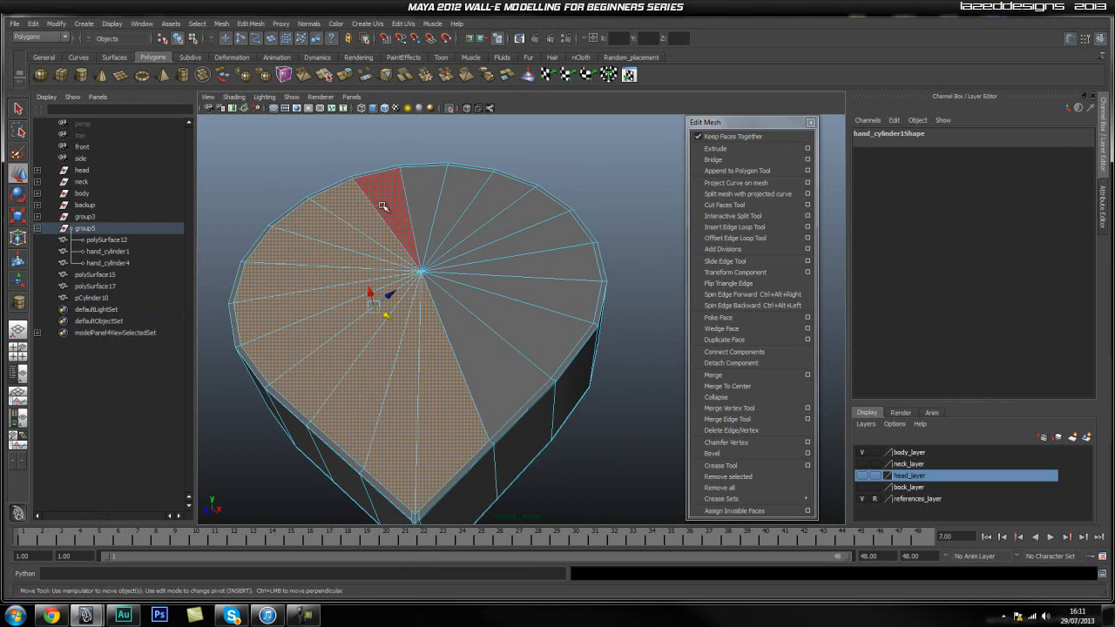
left_click(389, 193, "shift")
left_click(423, 203, "shift")
left_click(465, 197, "shift")
left_click(489, 205, "shift")
left_click(515, 222, "shift")
left_click(535, 242, "shift")
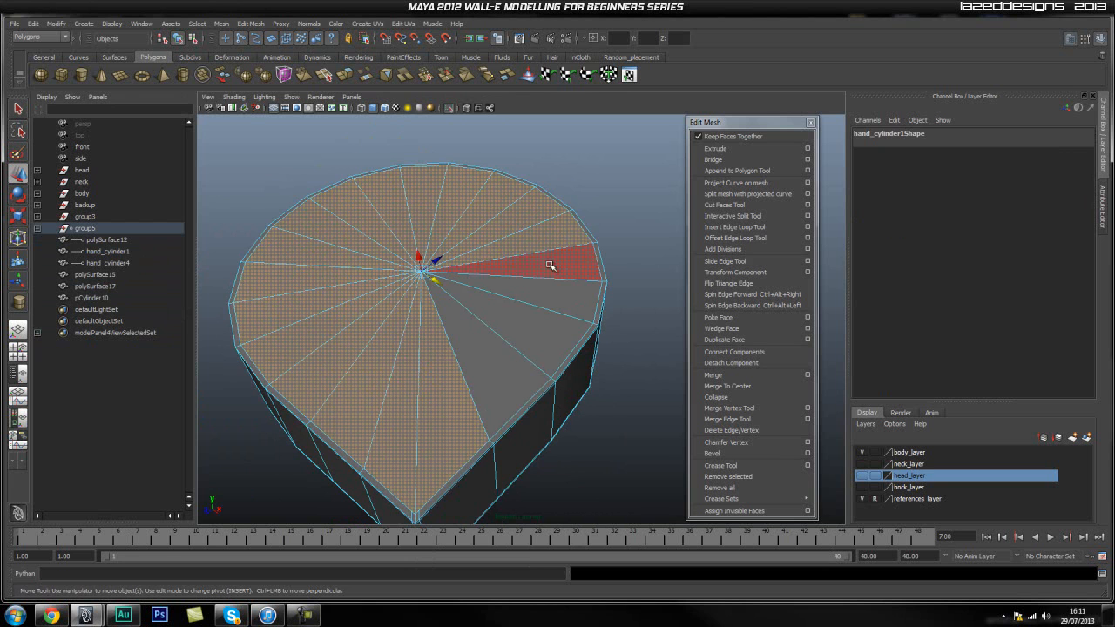
left_click(553, 265, "shift")
left_click(554, 297, "shift")
left_click(557, 339, "shift")
left_click(514, 383, "shift")
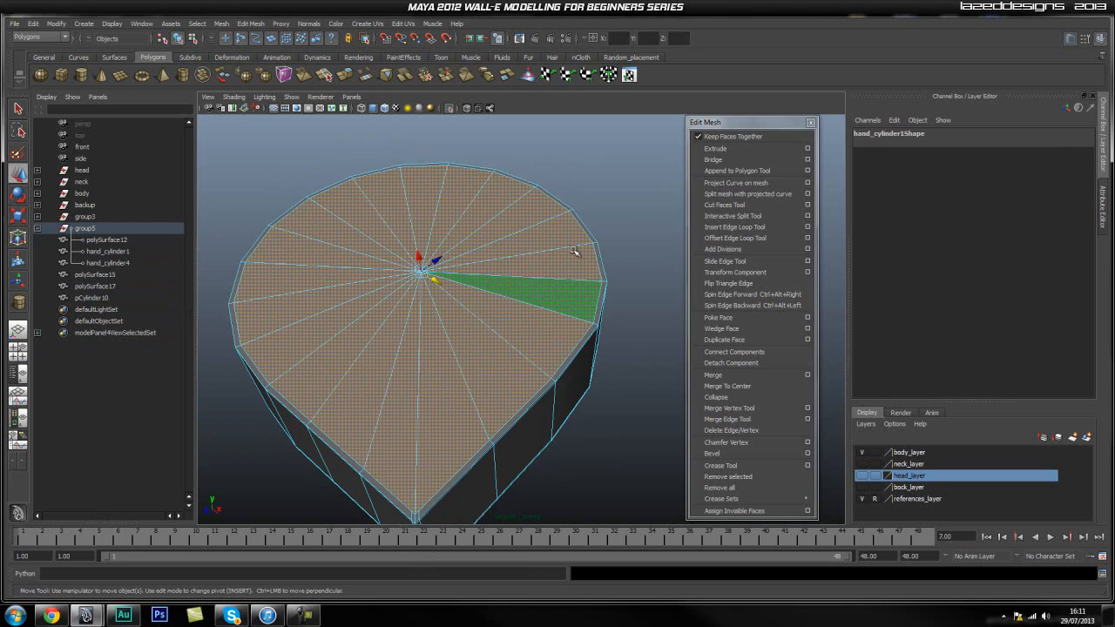
left_click(714, 149)
key("r")
left_click_drag(422, 273, 368, 321)
left_click_drag(467, 411, 480, 373, "alt")
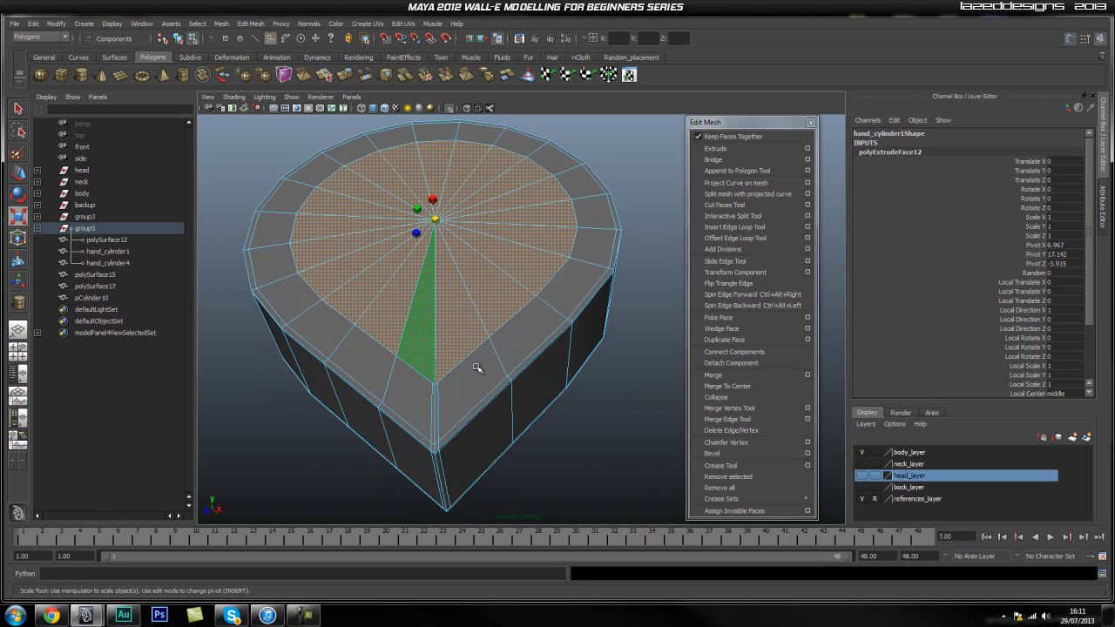
Delete the extra edges running beside the corner edge on the top rim of hand_cylinder1.
key("q")
right_click_drag(462, 371, 465, 341)
left_click_drag(452, 431, 458, 350, "alt")
left_click(455, 352)
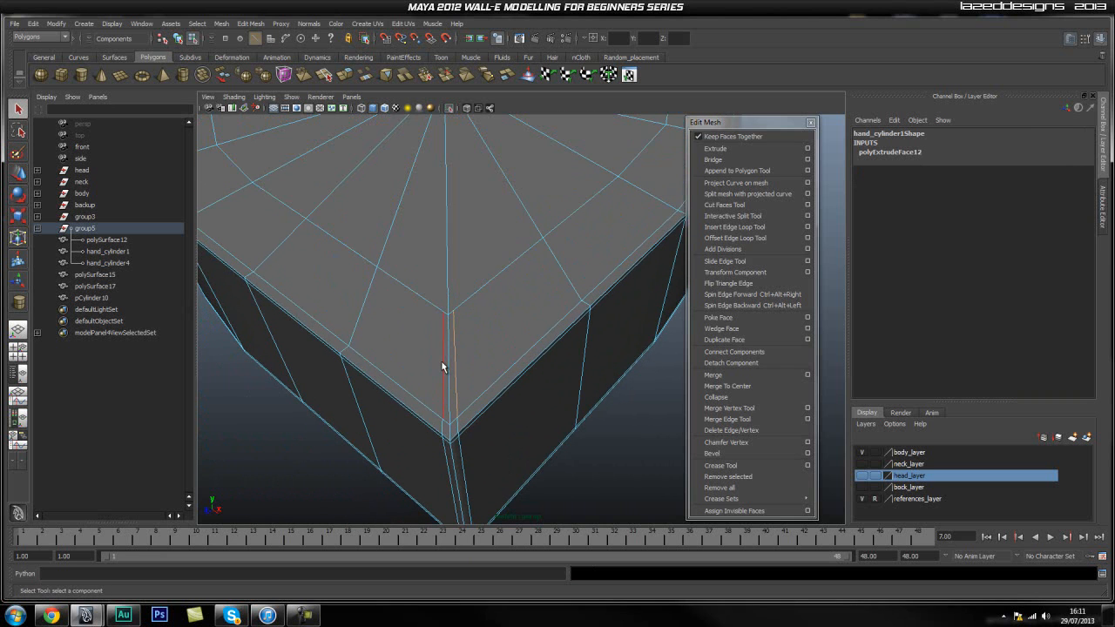
right_click_drag(419, 339, 373, 357, "shift")
left_click_drag(466, 258, 460, 325, "alt")
Delete the fan of triangular faces inside the top rim of hand_cylinder1 to open a hole.
left_click(470, 406)
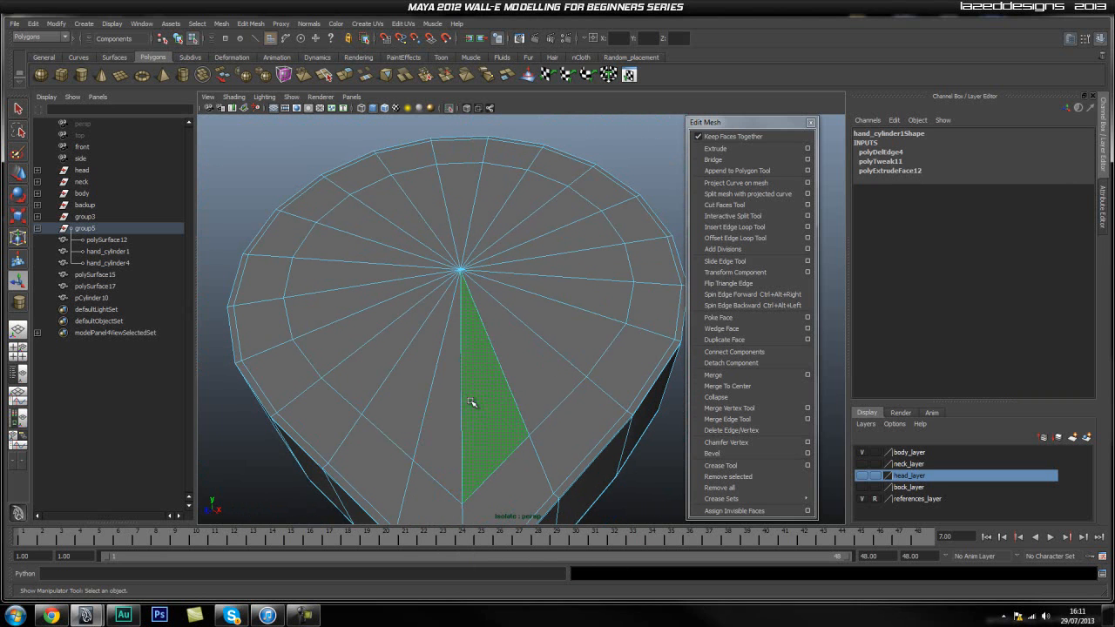
left_click(413, 395, "shift")
left_click(371, 362, "shift")
left_click(356, 337, "shift")
left_click(346, 310, "shift")
left_click(350, 265, "shift")
left_click(357, 248, "shift")
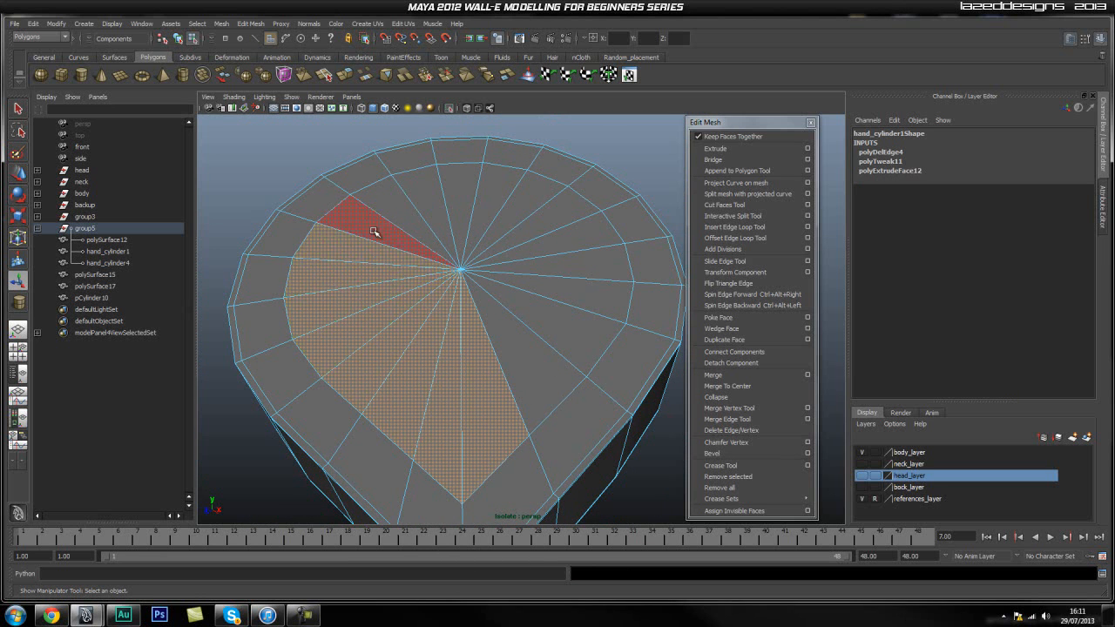
left_click(374, 230, "shift")
left_click(390, 204, "shift")
left_click(413, 187, "shift")
left_click(442, 175, "shift")
left_click(471, 174, "shift")
left_click(501, 182, "shift")
left_click(526, 197, "shift")
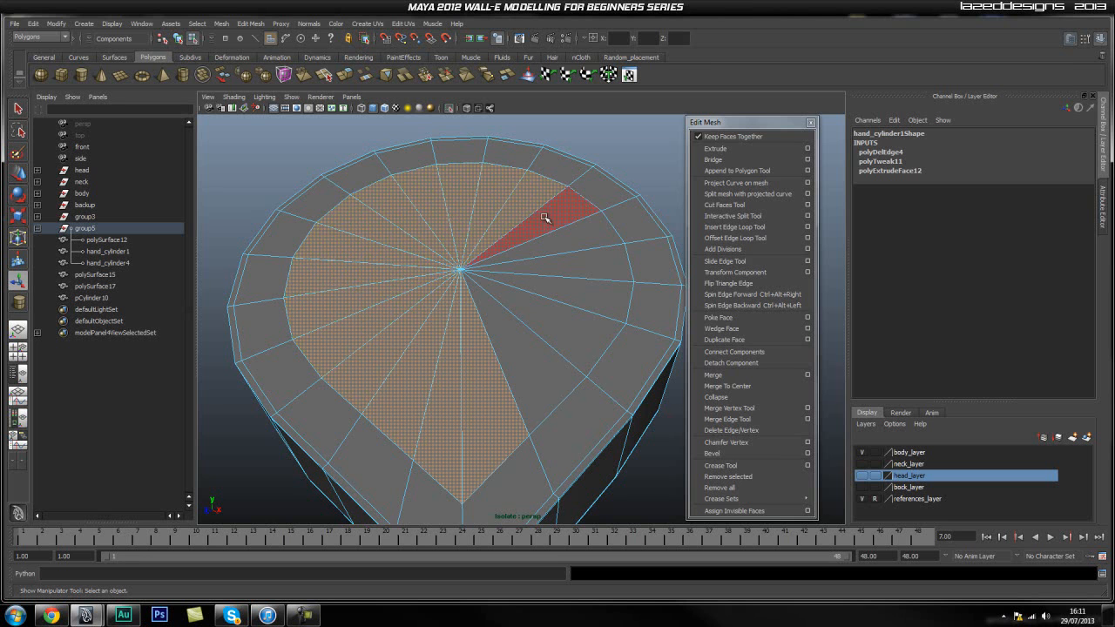
left_click(540, 213, "shift")
left_click(566, 233, "shift")
left_click(576, 257, "shift")
left_click(579, 279, "shift")
left_click(574, 303, "shift")
left_click(562, 331, "shift")
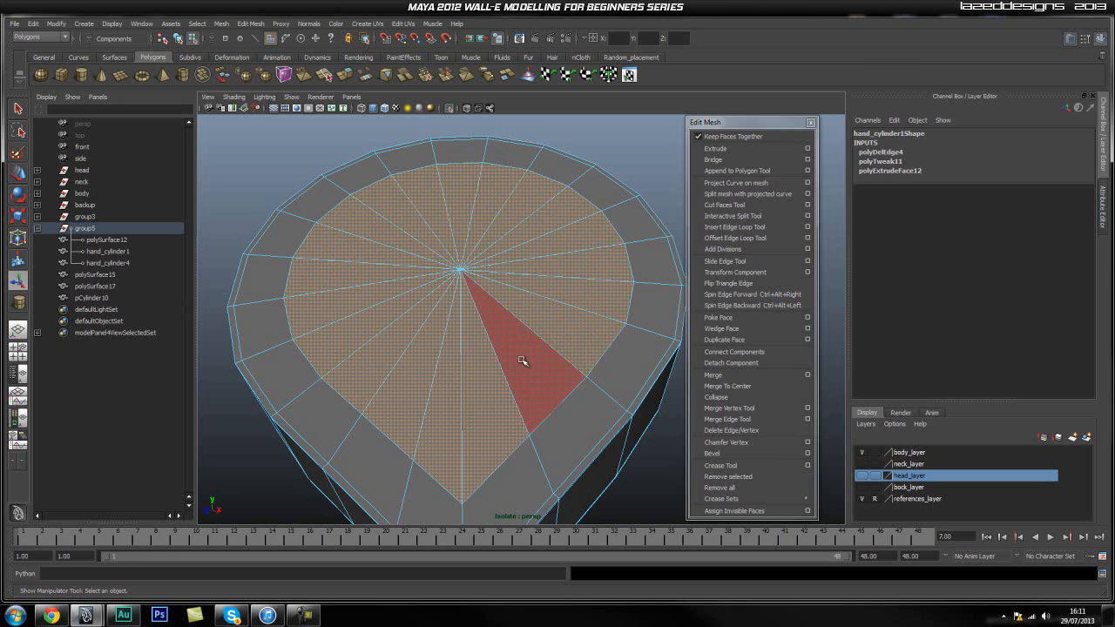
left_click(531, 349, "shift")
key("Delete")
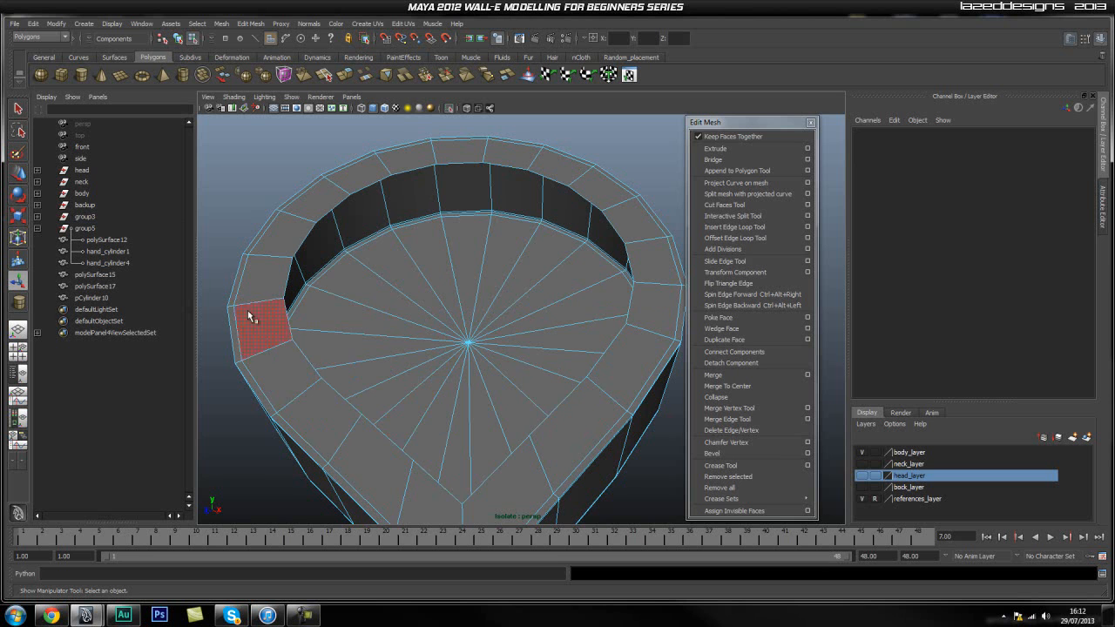
left_click(94, 297)
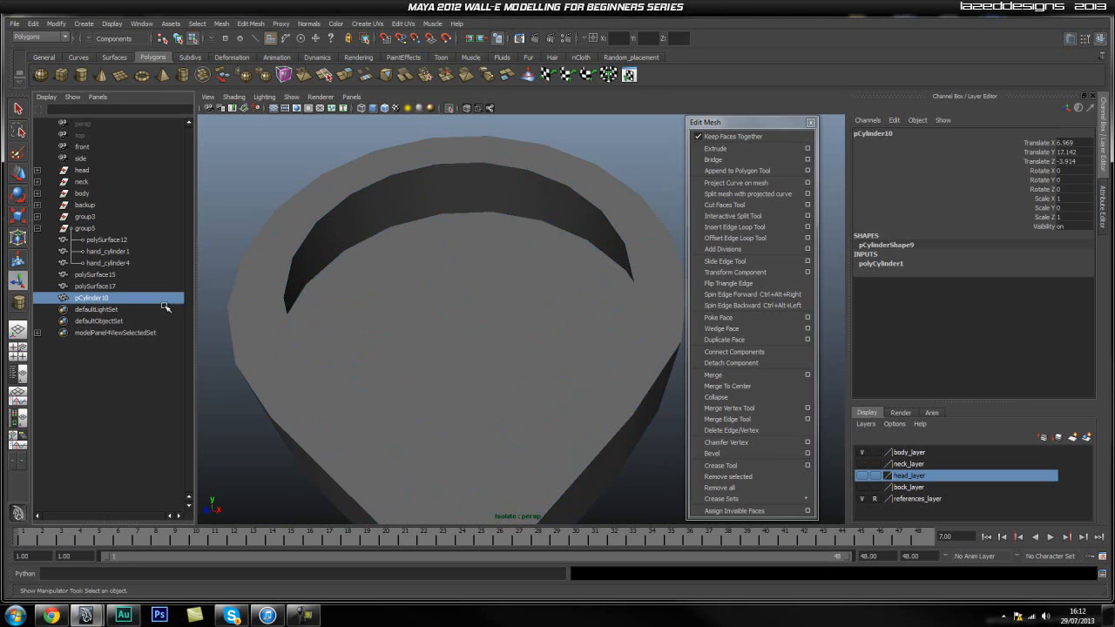
scroll(404, 337, "down", 3)
scroll(404, 338, "up", 3)
middle_click_drag(404, 338, 420, 350, "alt")
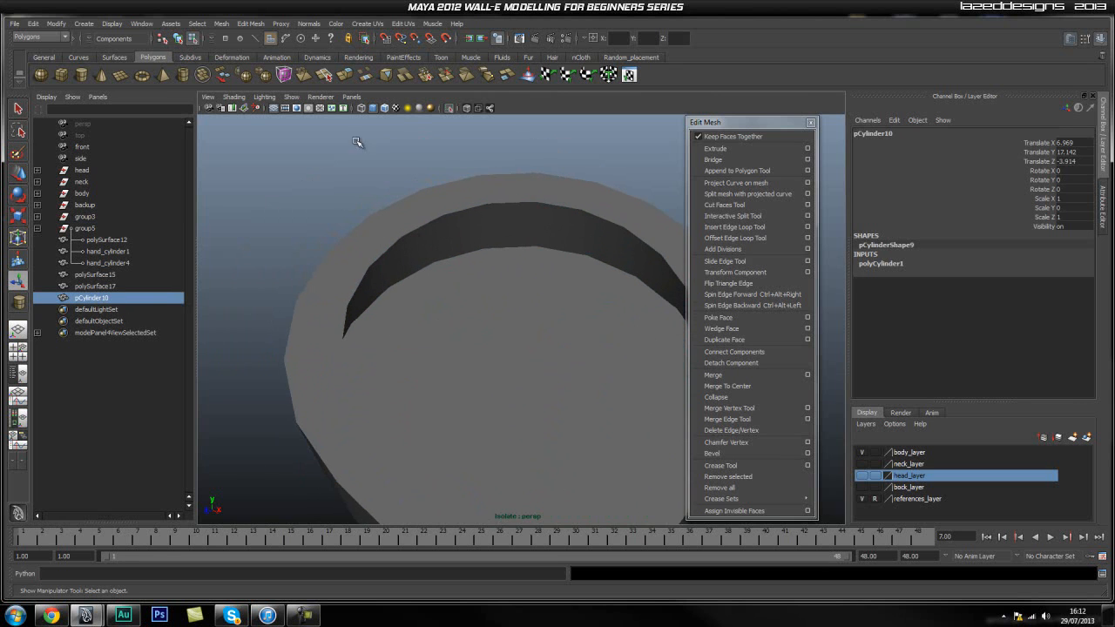
left_click(448, 108)
key("F11")
left_click(448, 109)
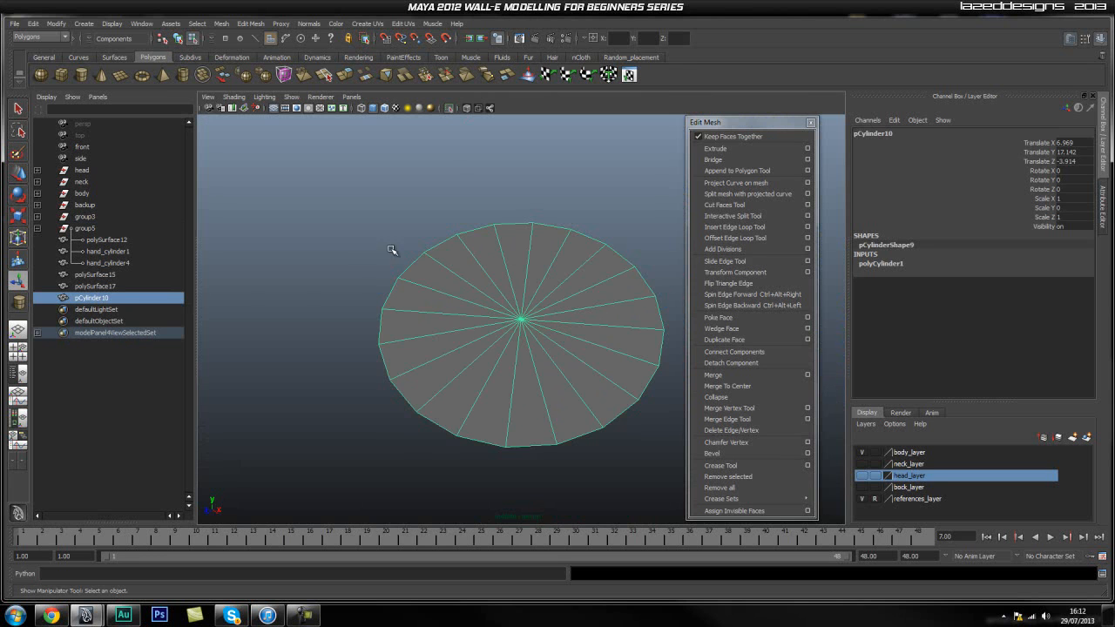
left_click(94, 286)
Leave the current isolation, then isolate hand_cylinder1 and pCylinder10 together.
left_click(450, 109)
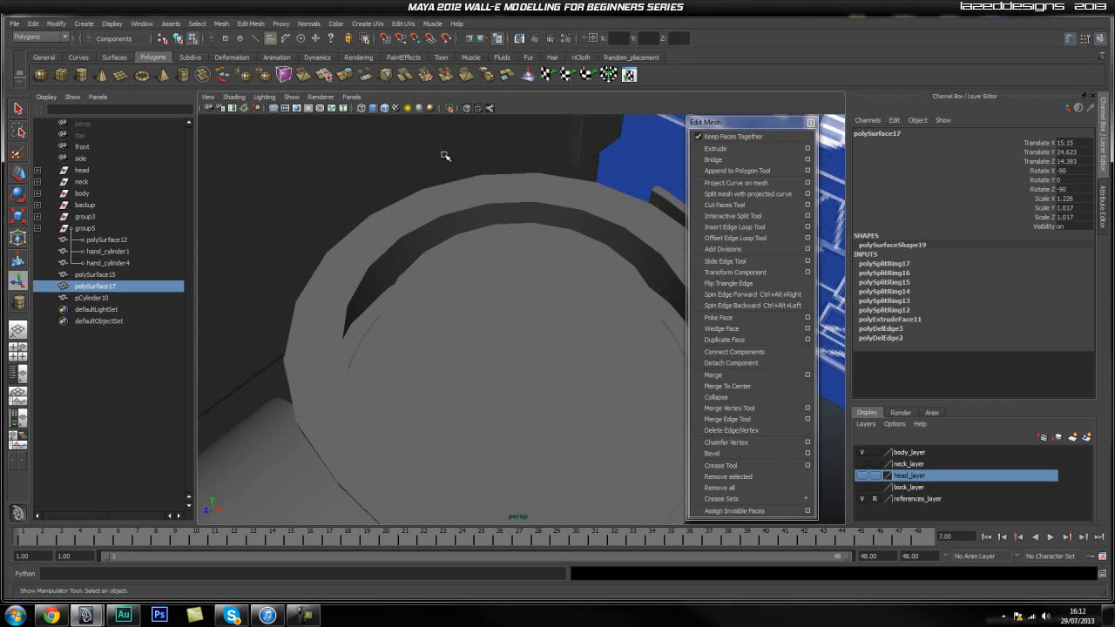
left_click(475, 316)
key("q")
right_click_drag(431, 209, 485, 194)
left_click(402, 214)
left_click(510, 318, "shift")
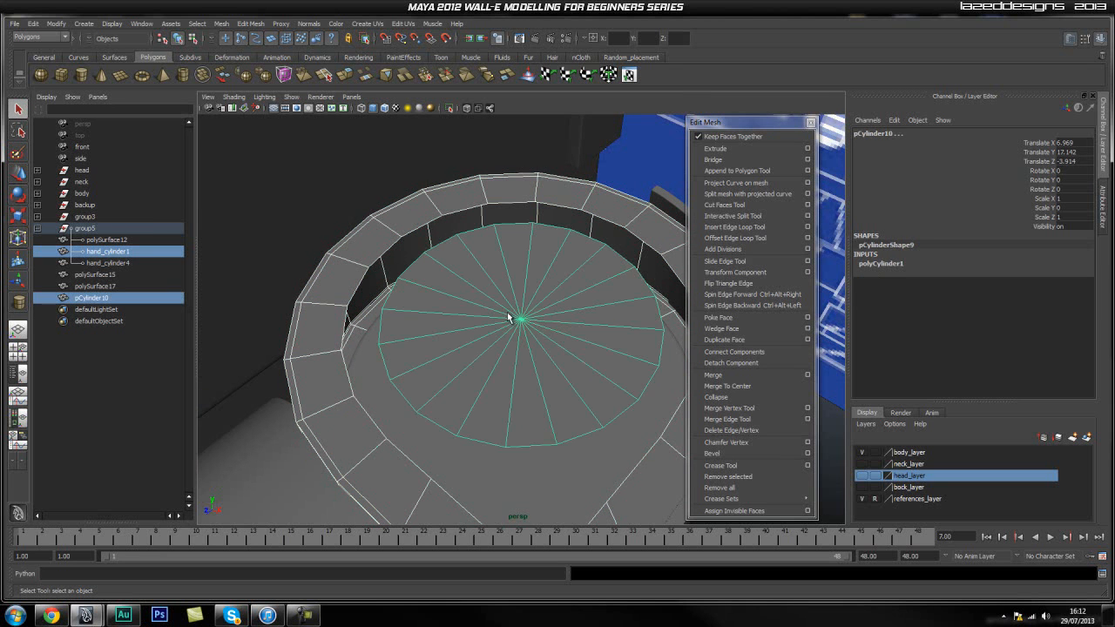
left_click(449, 109)
middle_click_drag(536, 255, 492, 244, "alt")
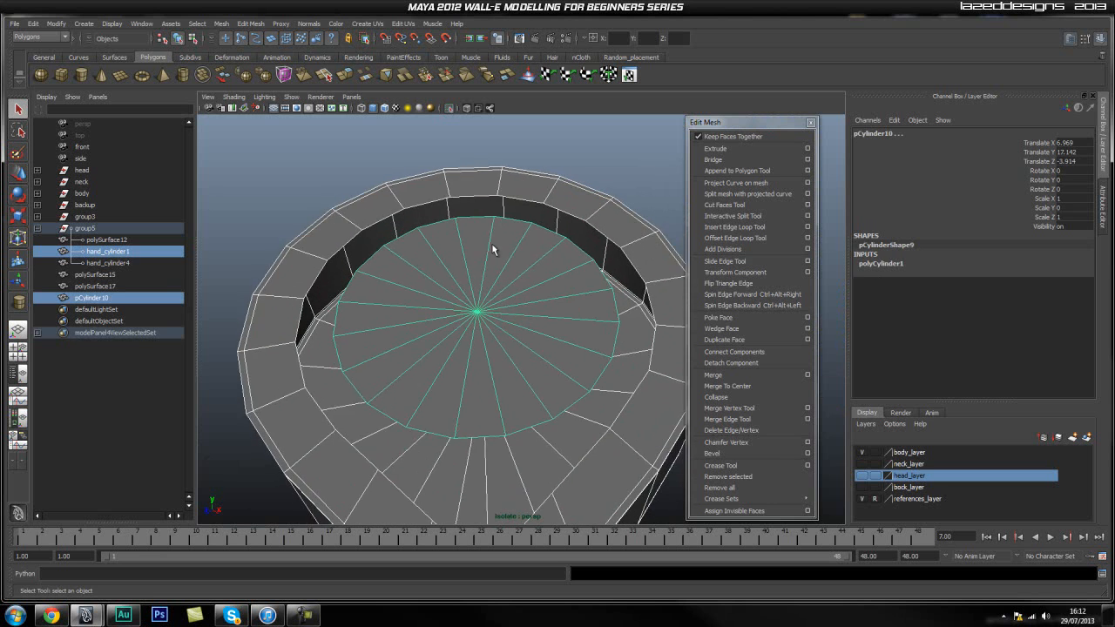
Combine hand_cylinder1 and pCylinder10 into a single mesh.
left_click(611, 173)
left_click(604, 226)
left_click(490, 315, "shift")
middle_click_drag(450, 338, 426, 275, "alt")
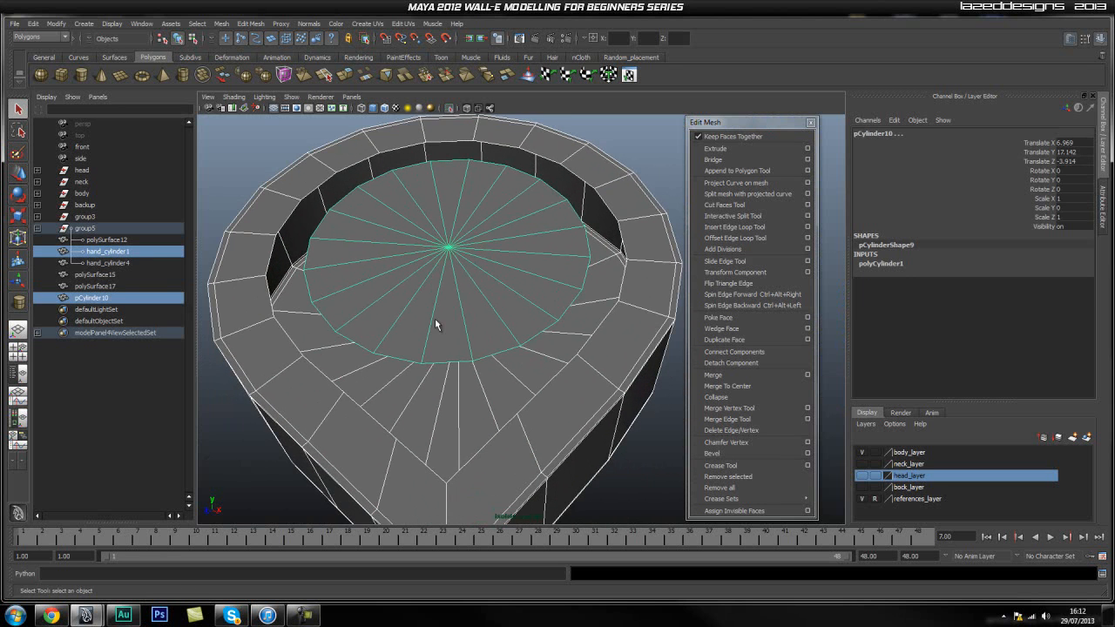
left_click(221, 24)
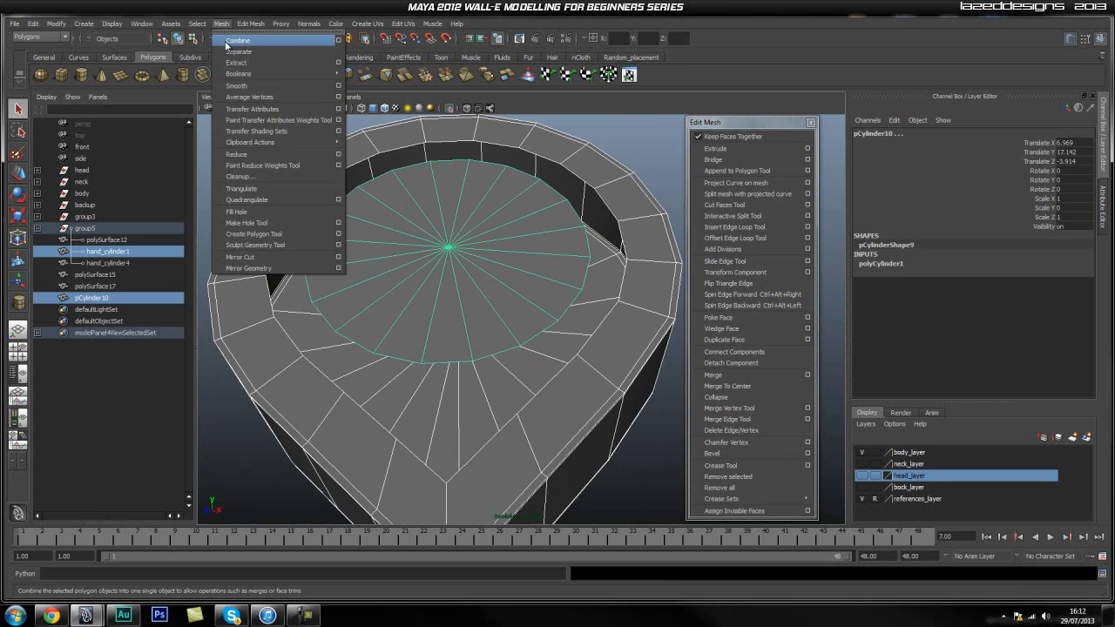
left_click(244, 41)
Select the combined mesh of the hand piece and cylinder and isolate it in the view.
left_click(93, 298)
left_click(94, 309)
left_click(450, 109)
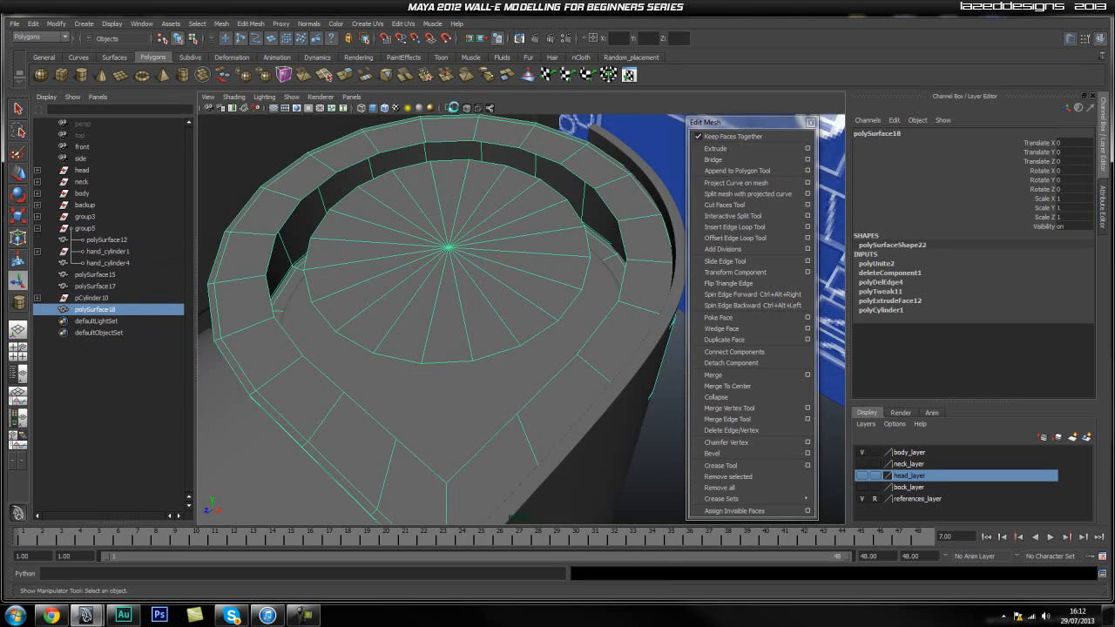
left_click(446, 108)
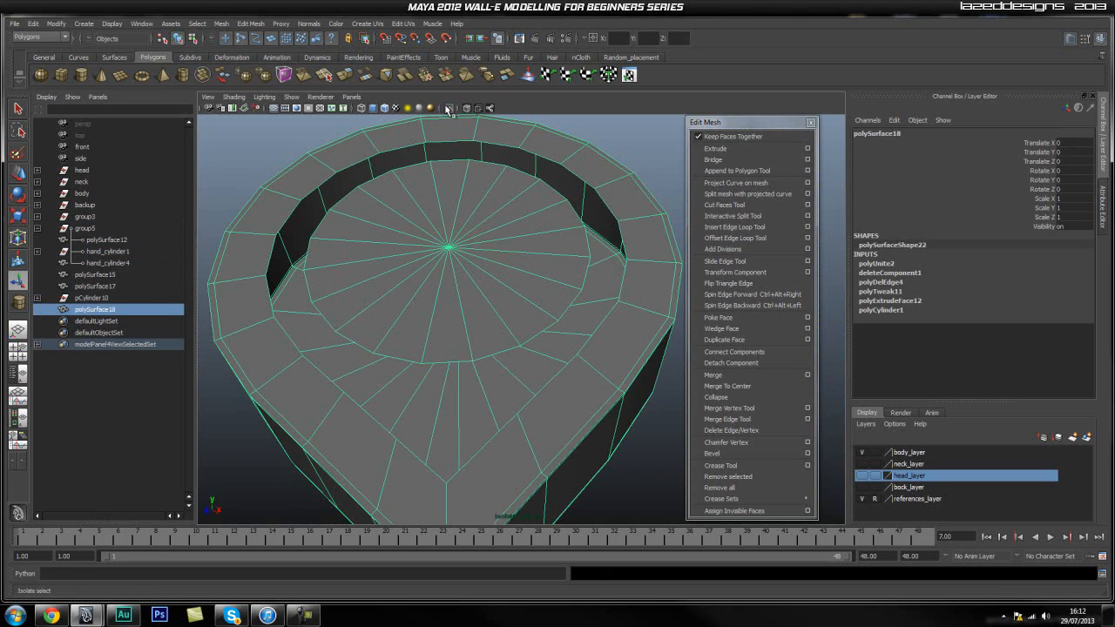
middle_click_drag(383, 177, 389, 221, "alt")
left_click(553, 149)
left_click(477, 284)
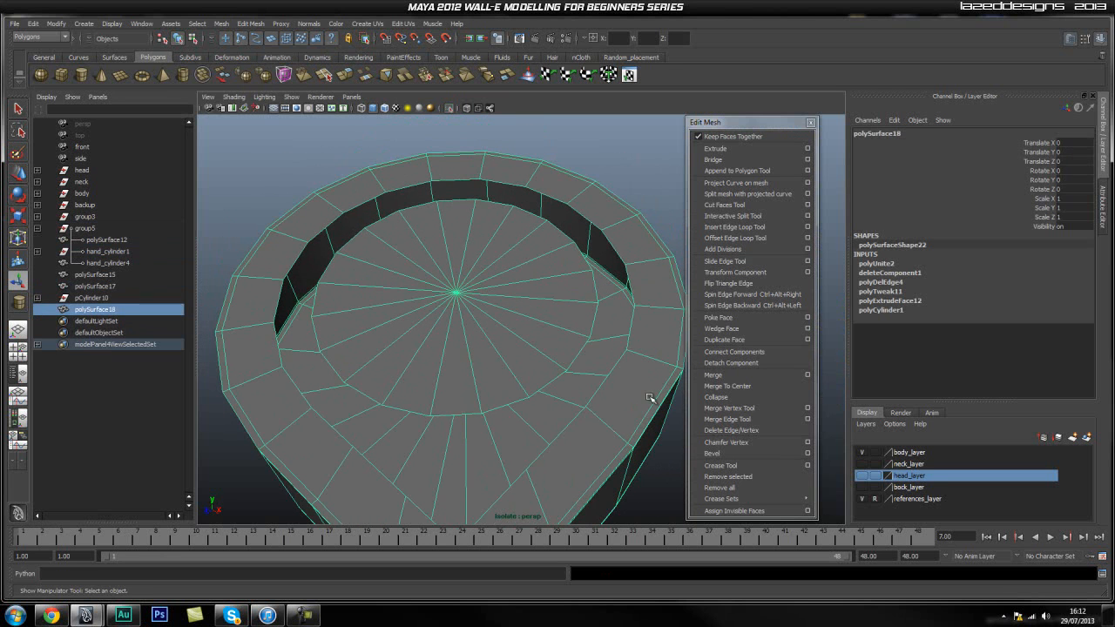
Merge the hole rim's vertices onto the matching cylinder cap vertices along the far half of the opening with the Merge Vertex Tool.
left_click_drag(501, 448, 488, 324, "alt")
left_click_drag(490, 221, 474, 245, "alt")
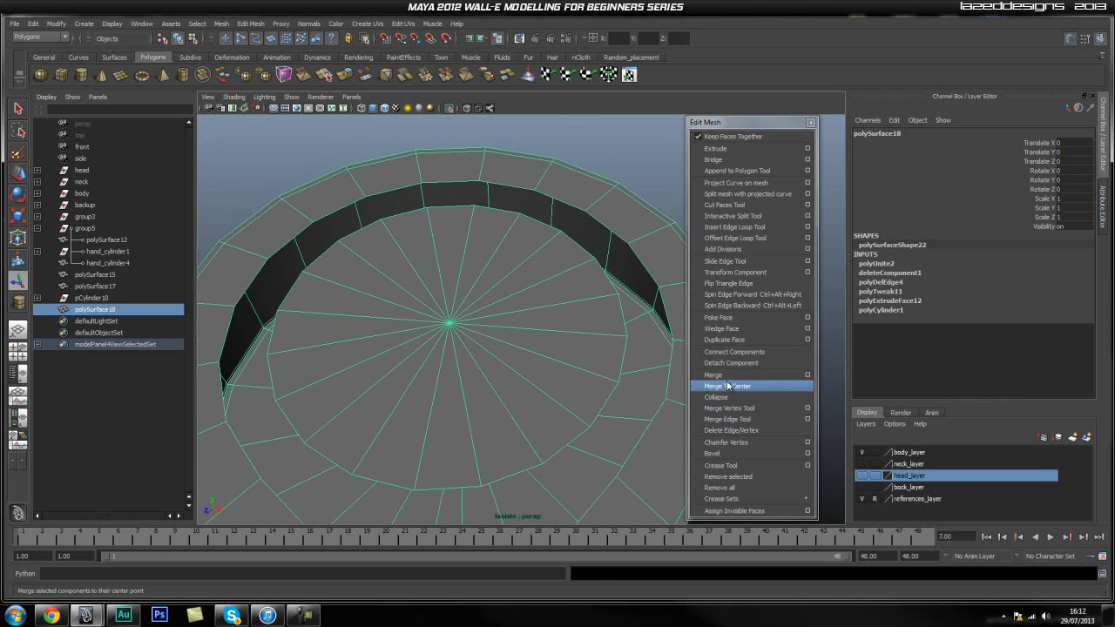
left_click(736, 409)
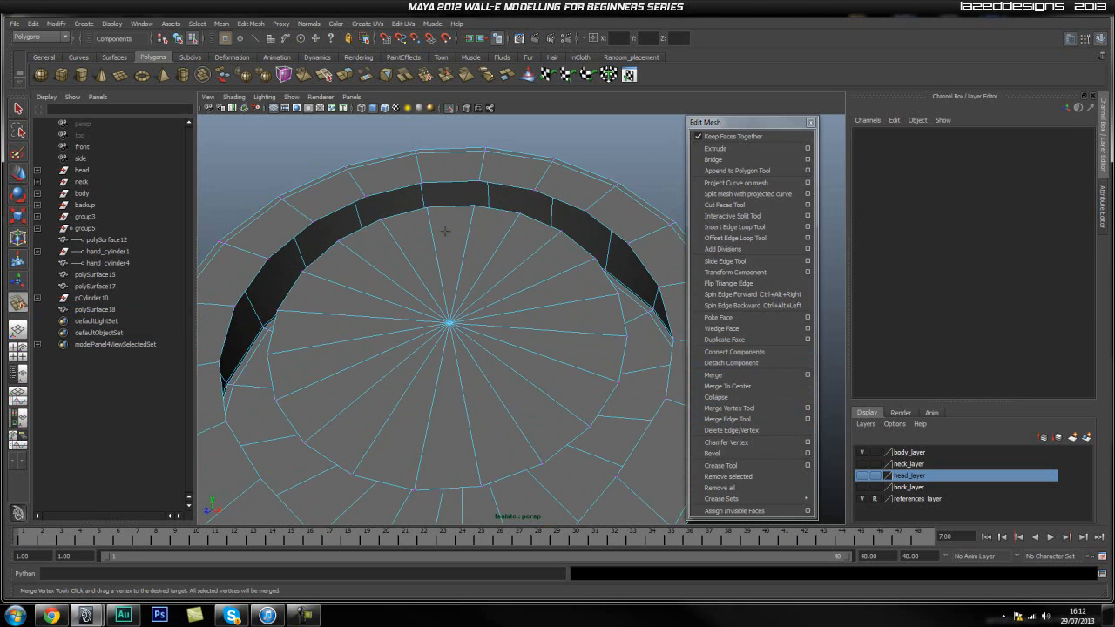
left_click_drag(426, 205, 596, 260)
left_click_drag(631, 297, 618, 294)
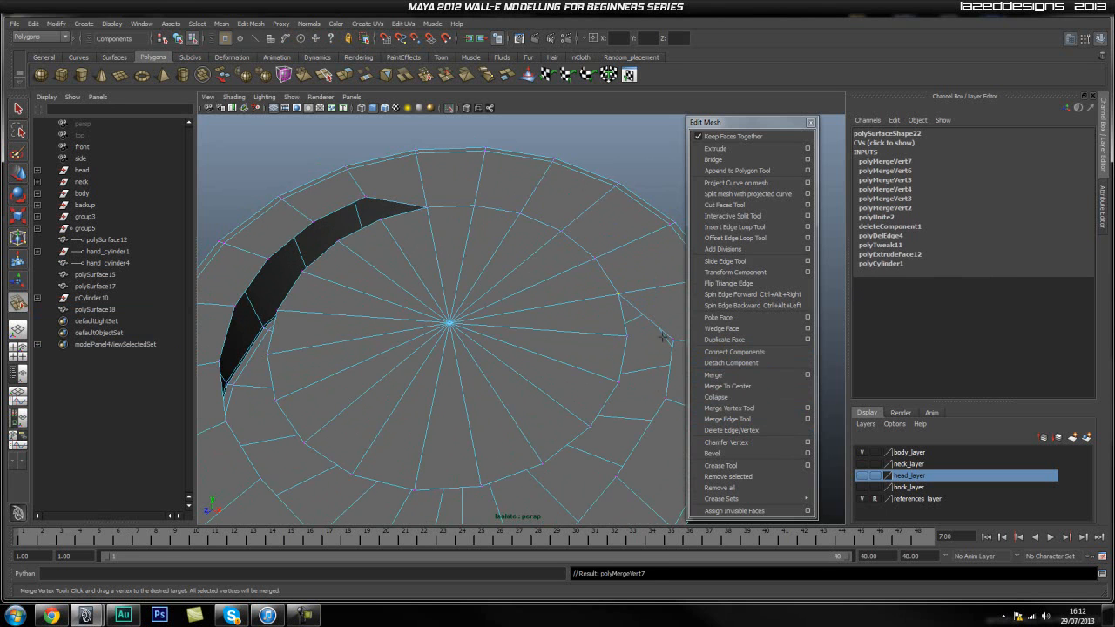
left_click_drag(629, 337, 627, 337)
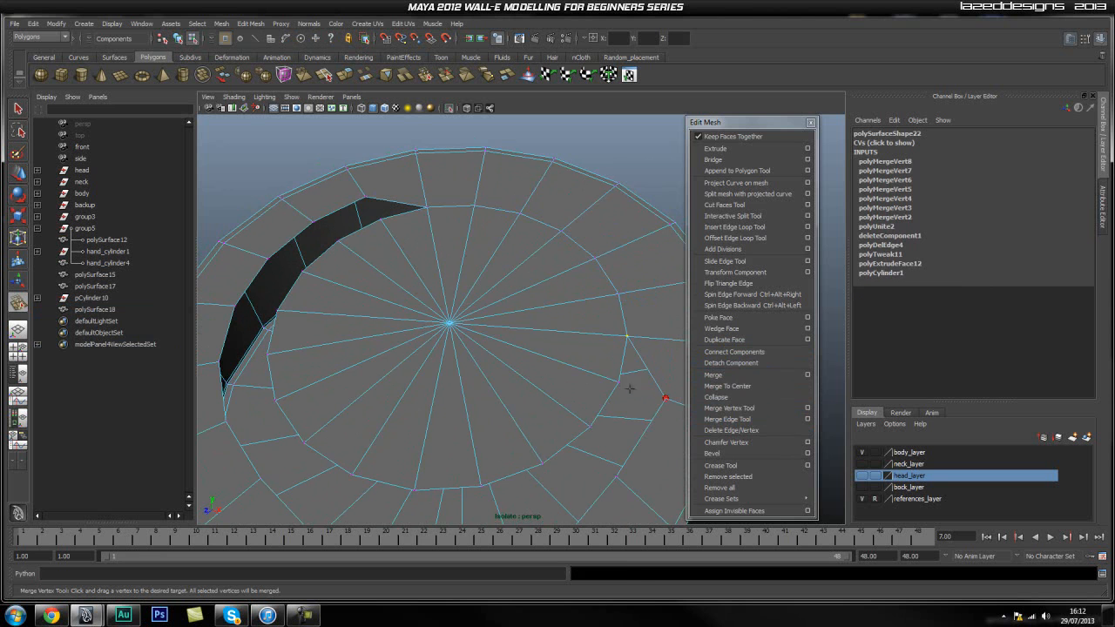
Merge the rim vertices onto the cylinder cap vertices along the side facing the hand piece's tapered end.
left_click_drag(646, 390, 618, 381)
left_click_drag(592, 430, 593, 431)
middle_click_drag(593, 430, 554, 382, "alt")
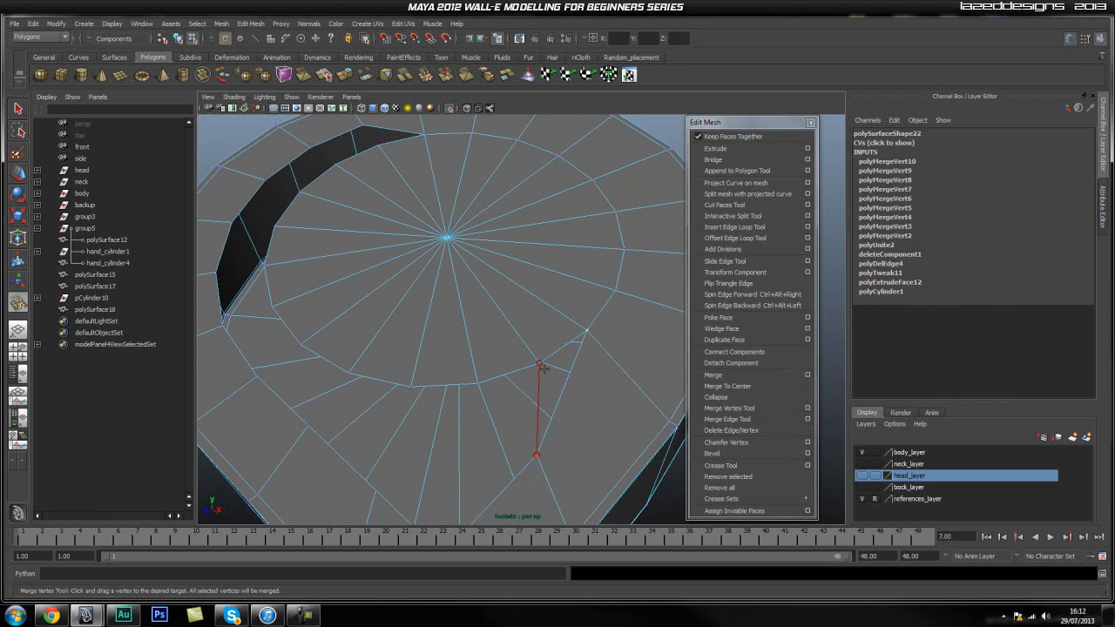
left_click_drag(547, 375, 537, 359)
middle_click_drag(525, 400, 525, 354, "alt")
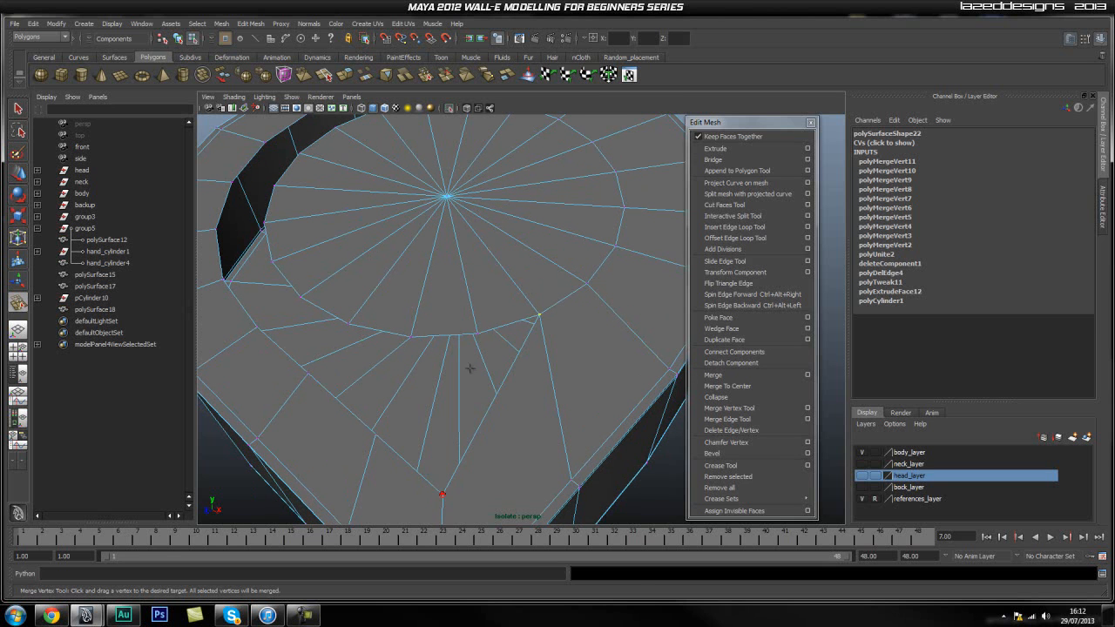
left_click_drag(477, 335, 476, 335)
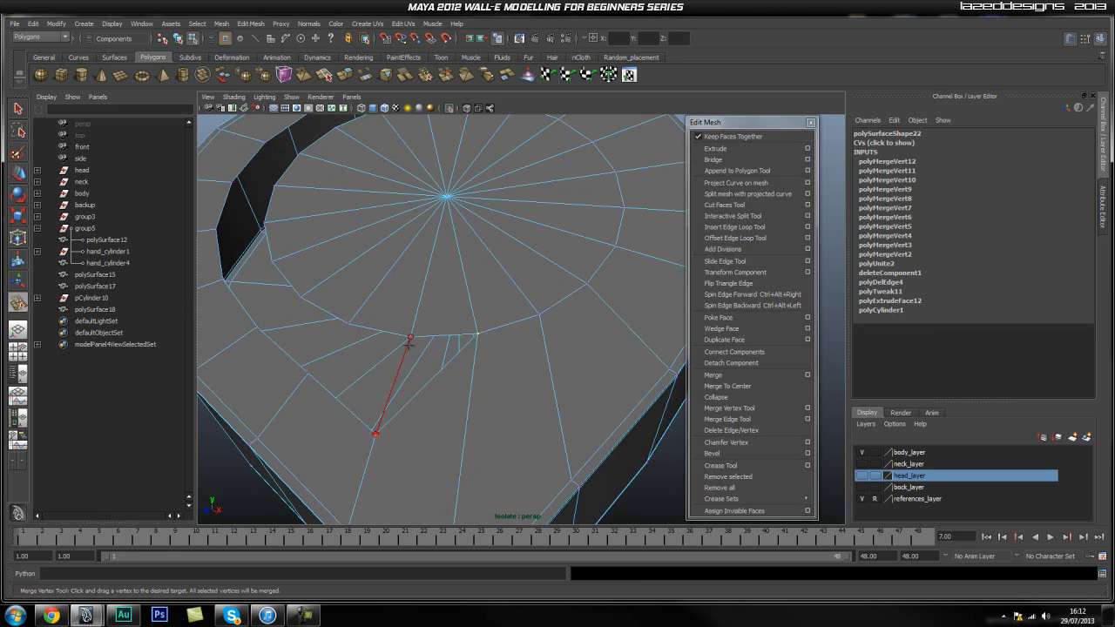
left_click_drag(407, 350, 411, 338)
middle_click_drag(353, 369, 438, 388, "alt")
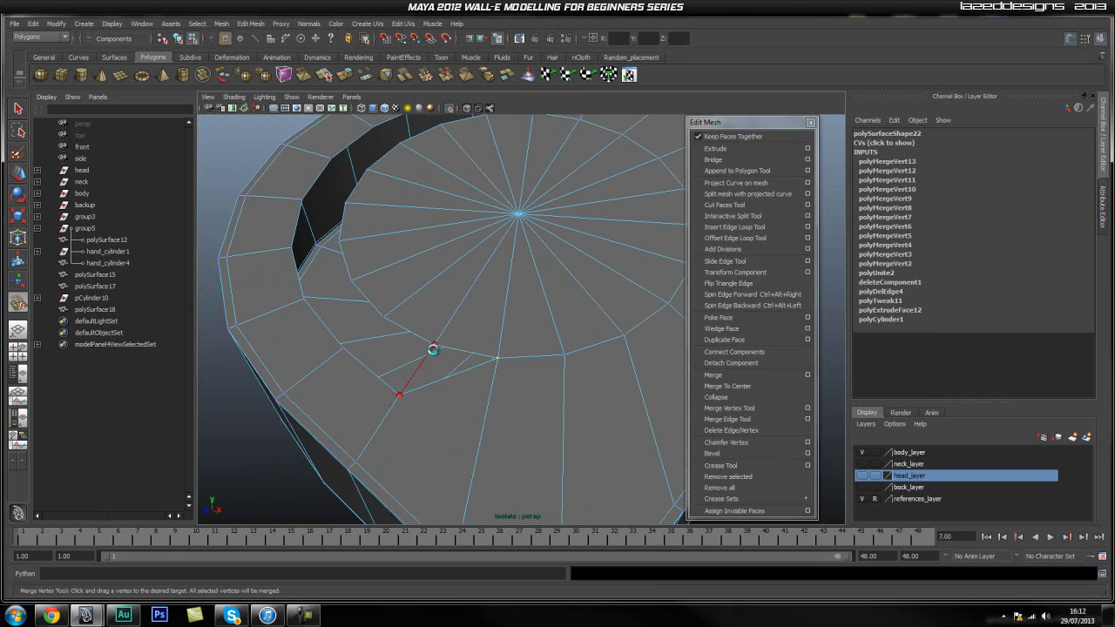
left_click_drag(433, 347, 433, 345)
Merge the remaining rim vertices onto the cylinder cap to close the last dark gap around the circle.
left_click_drag(343, 347, 352, 286)
middle_click_drag(334, 247, 341, 306, "alt")
left_click_drag(356, 302, 356, 302)
middle_click_drag(337, 286, 341, 323, "alt")
left_click_drag(353, 300, 355, 299)
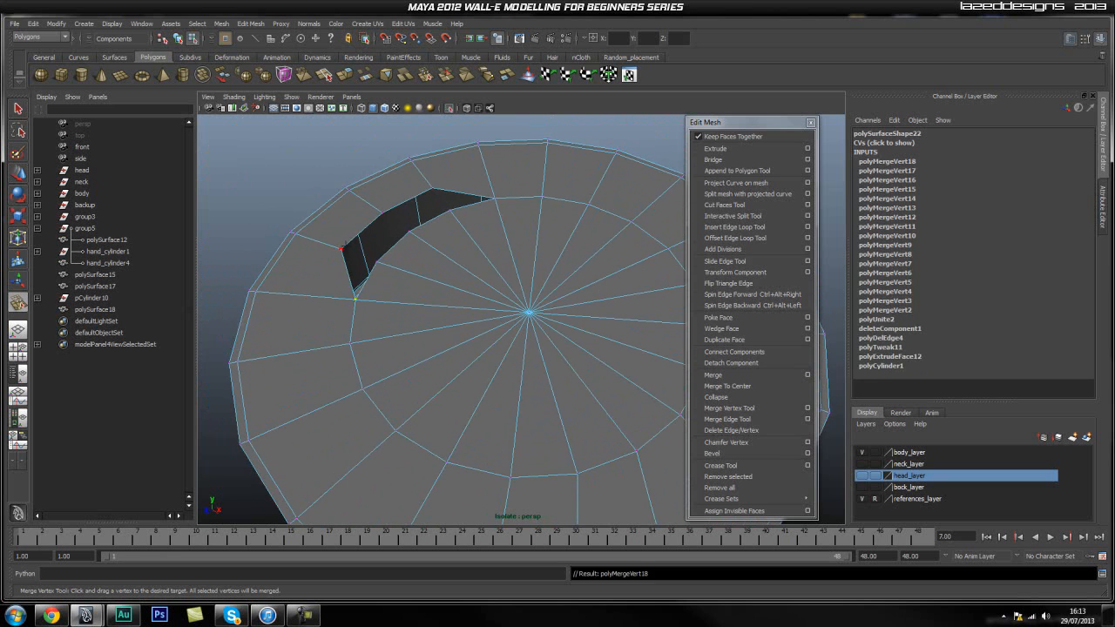
left_click_drag(377, 263, 377, 263)
middle_click_drag(377, 263, 359, 246, "alt")
left_click_drag(396, 260, 433, 244)
Extrude all triangular faces of the round cap and scale them very slightly inward, leaving a thin border ring.
middle_click_drag(539, 373, 455, 94, "alt")
left_click_drag(511, 233, 525, 322, "alt")
key("q")
right_click_drag(487, 333, 524, 277)
left_click(361, 345)
right_click_drag(430, 338, 435, 369)
left_click(464, 407)
left_click(511, 391, "shift")
left_click(546, 379, "shift")
left_click(576, 358, "shift")
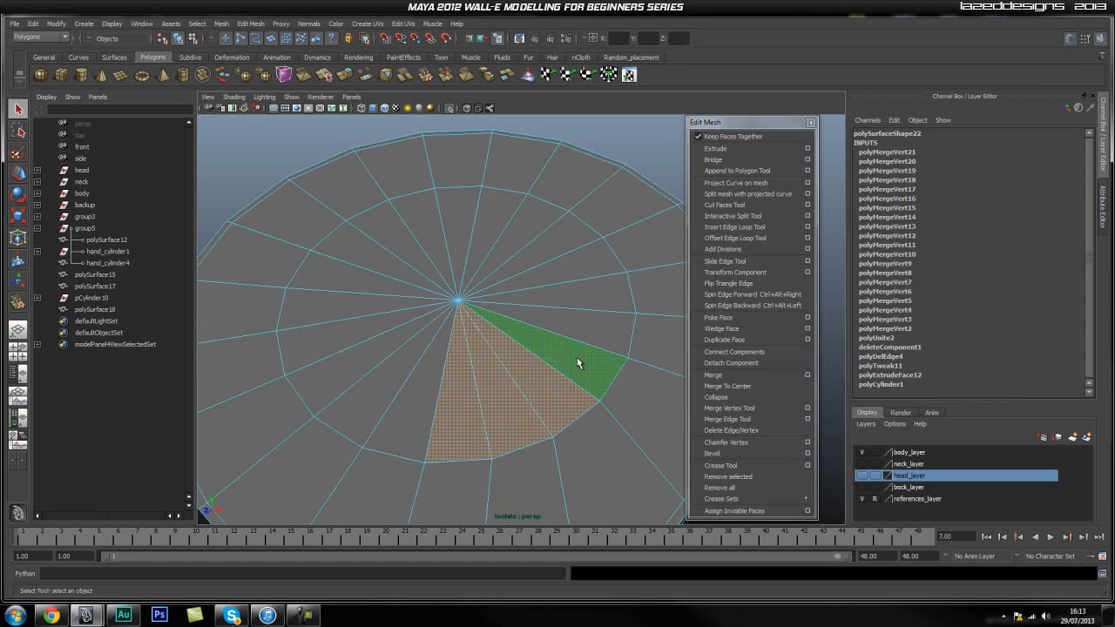
left_click(585, 330, "shift")
left_click(584, 299, "shift")
left_click(578, 266, "shift")
left_click(521, 213, "shift")
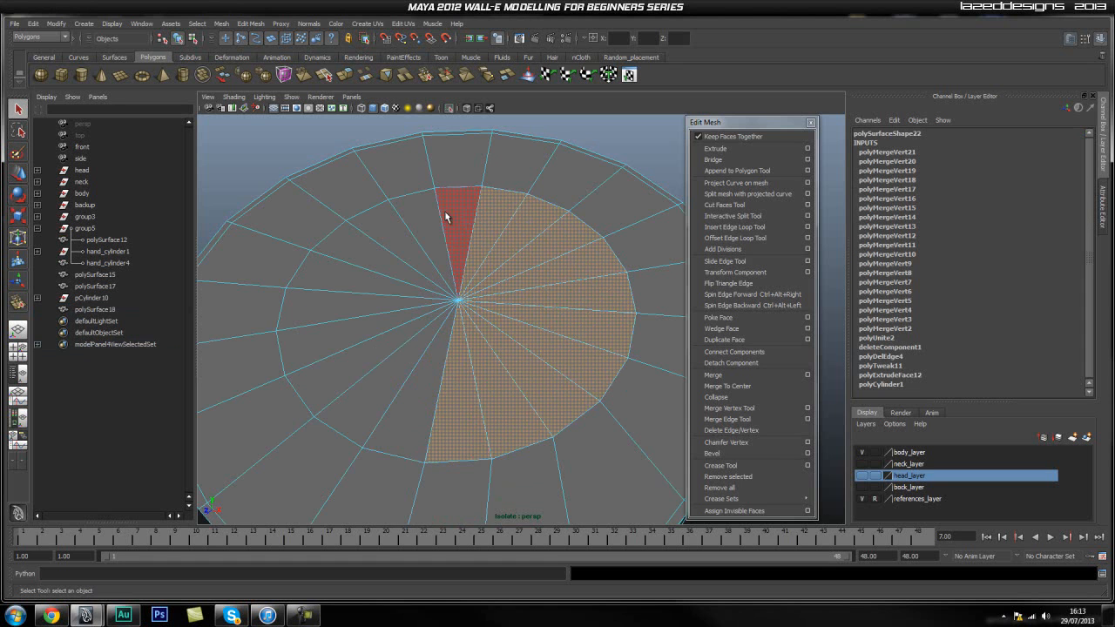
left_click(457, 214, "shift")
left_click(416, 224, "shift")
left_click(378, 243, "shift")
left_click(330, 277, "shift")
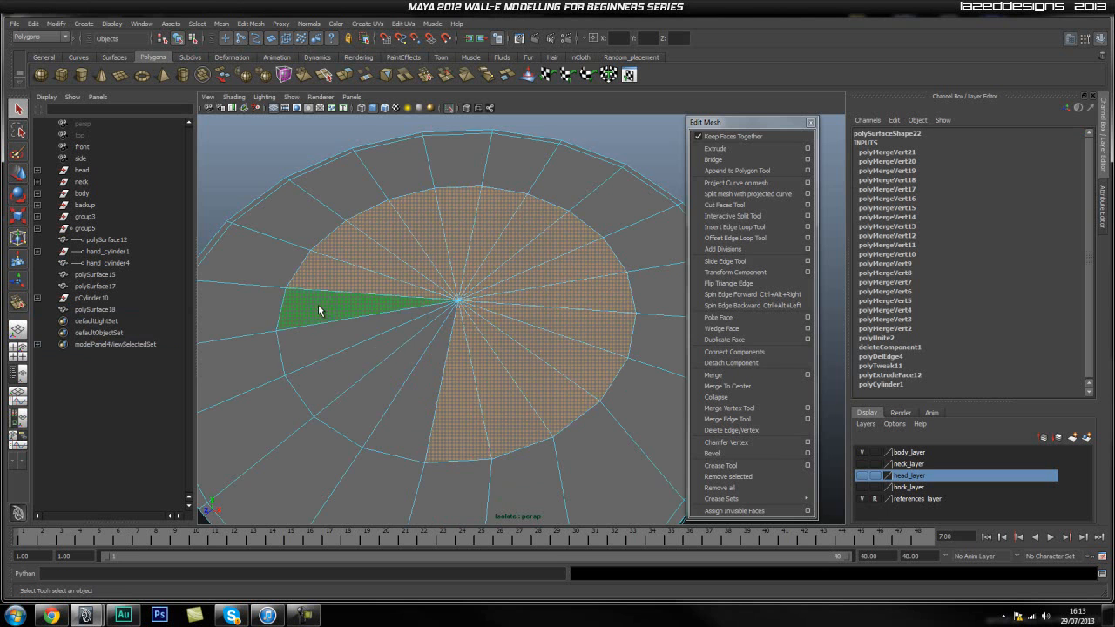
left_click(319, 301, "shift")
left_click(322, 352, "shift")
left_click(349, 378, "shift")
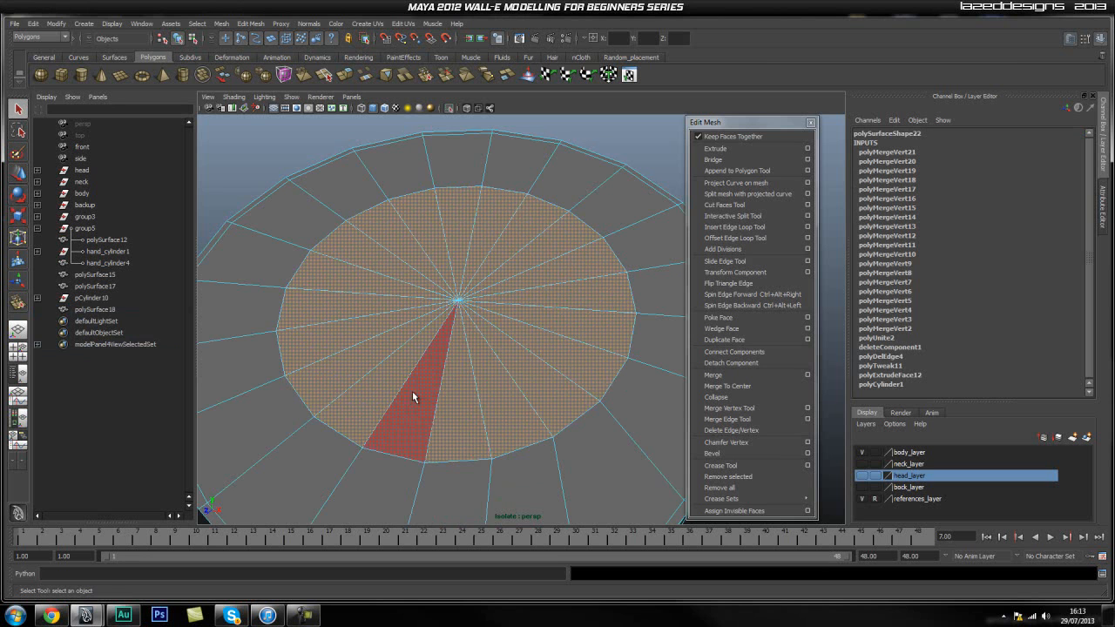
left_click(413, 396, "shift")
left_click(715, 148)
key("r")
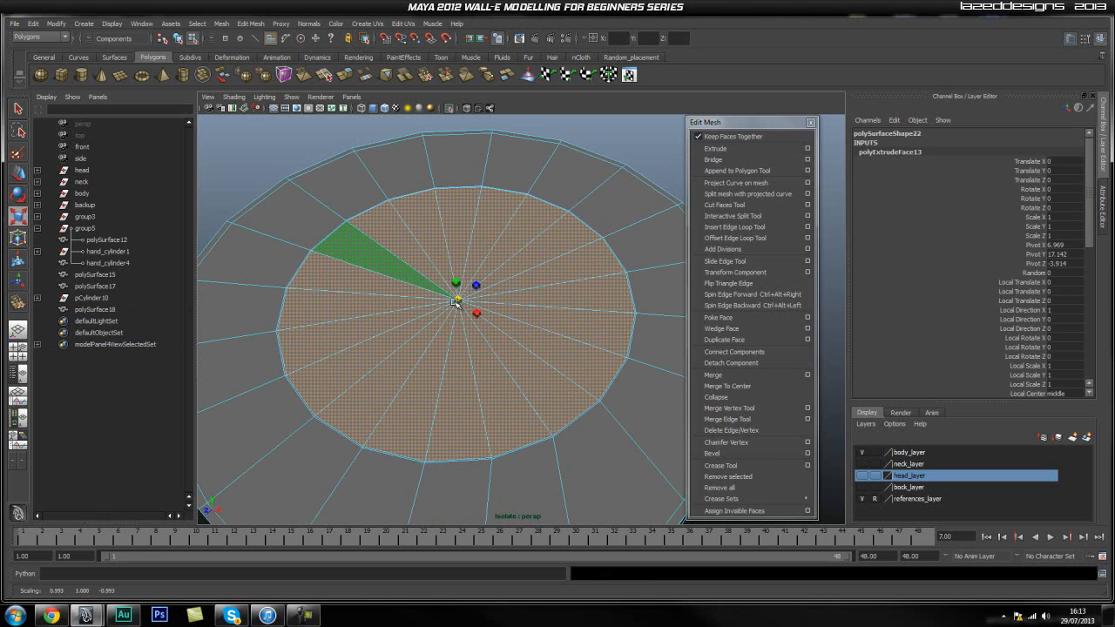
right_click_drag(328, 346, 354, 351, "alt")
middle_click_drag(371, 393, 391, 354, "alt")
right_click_drag(391, 354, 477, 360, "alt")
right_click_drag(462, 319, 492, 296, "alt")
left_click_drag(448, 208, 453, 208)
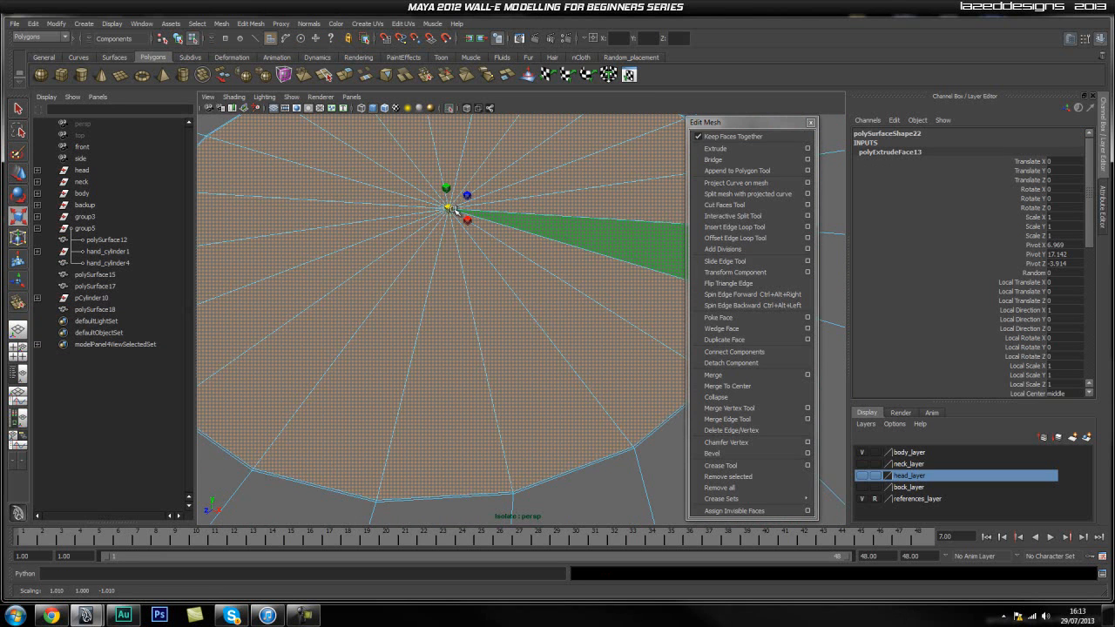
Extrude the cap faces again and move them straight down to about Y 17.024 to form a recess.
left_click_drag(459, 322, 470, 350, "alt")
left_click(738, 149)
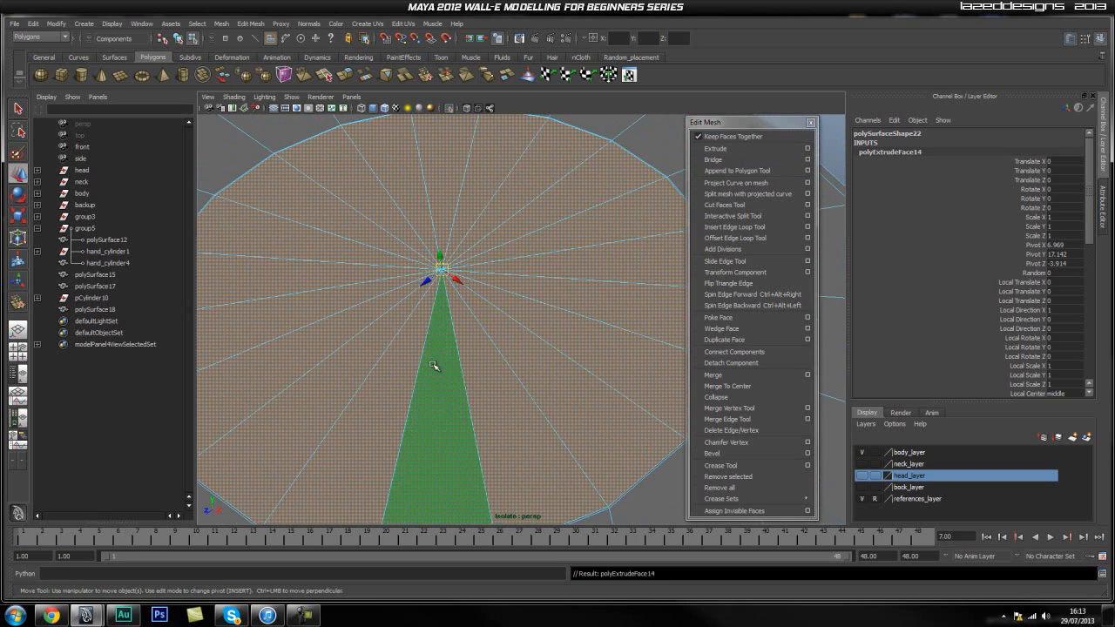
left_click_drag(441, 265, 441, 259)
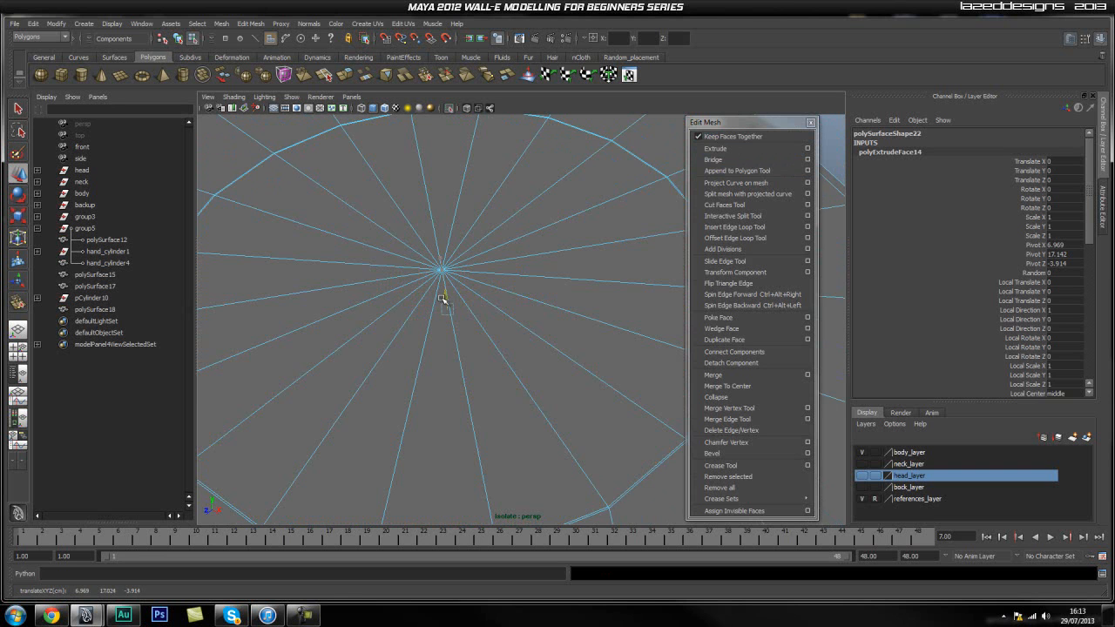
Try to delete the ring of triangular faces covering the recess, and undo the deletion.
scroll(493, 380, "down", 2)
left_click(499, 374)
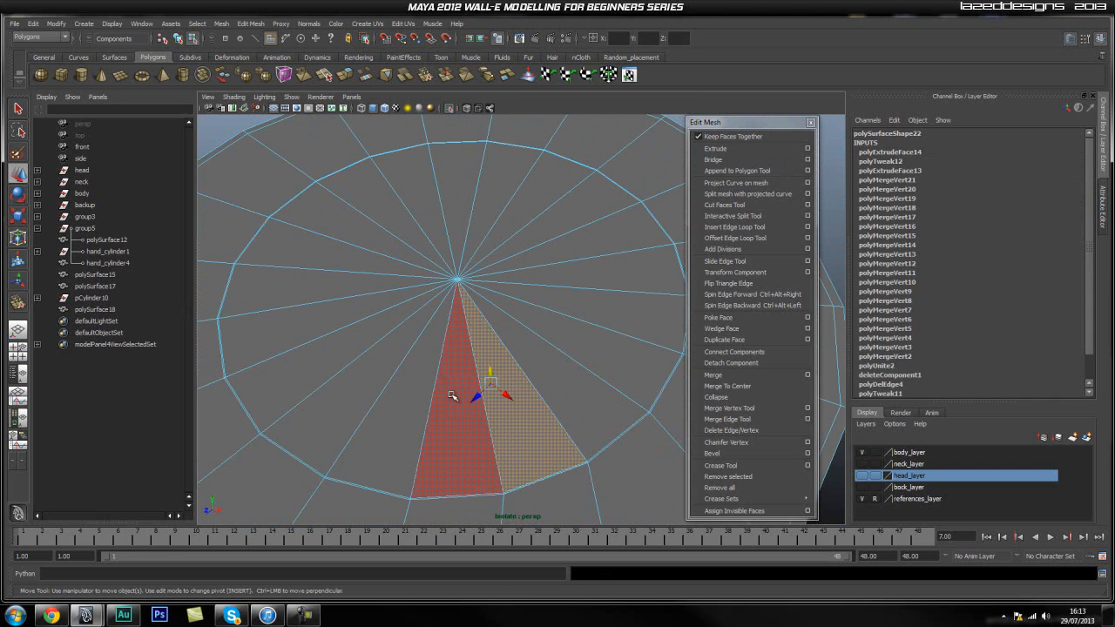
left_click(454, 393)
left_click(513, 387, "shift")
left_click(561, 374, "shift")
left_click(609, 321, "shift")
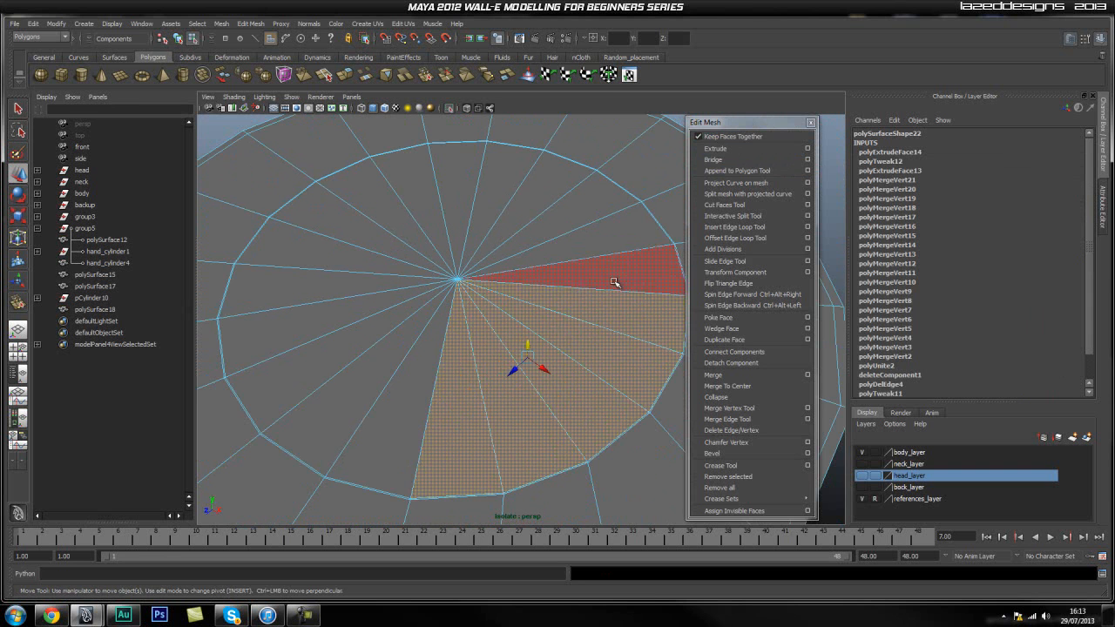
left_click(615, 281, "shift")
left_click(590, 238, "shift")
left_click(566, 206, "shift")
left_click(543, 199, "shift")
left_click(494, 188, "shift")
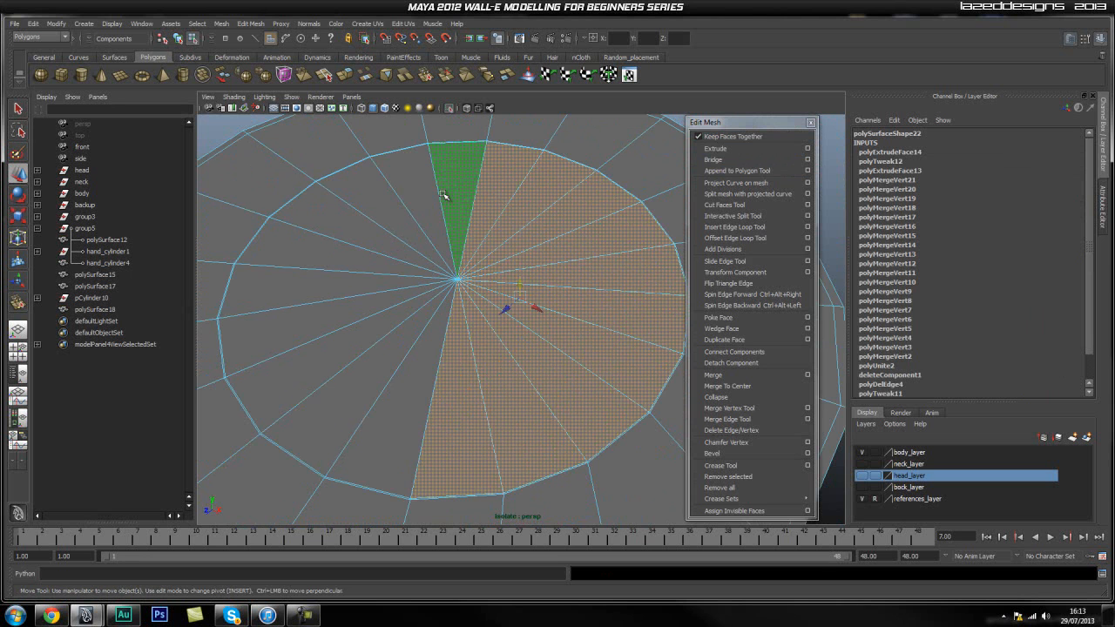
left_click(459, 187, "shift")
left_click(417, 190, "shift")
left_click(383, 207, "shift")
left_click(348, 232, "shift")
left_click(298, 269, "shift")
left_click(287, 294, "shift")
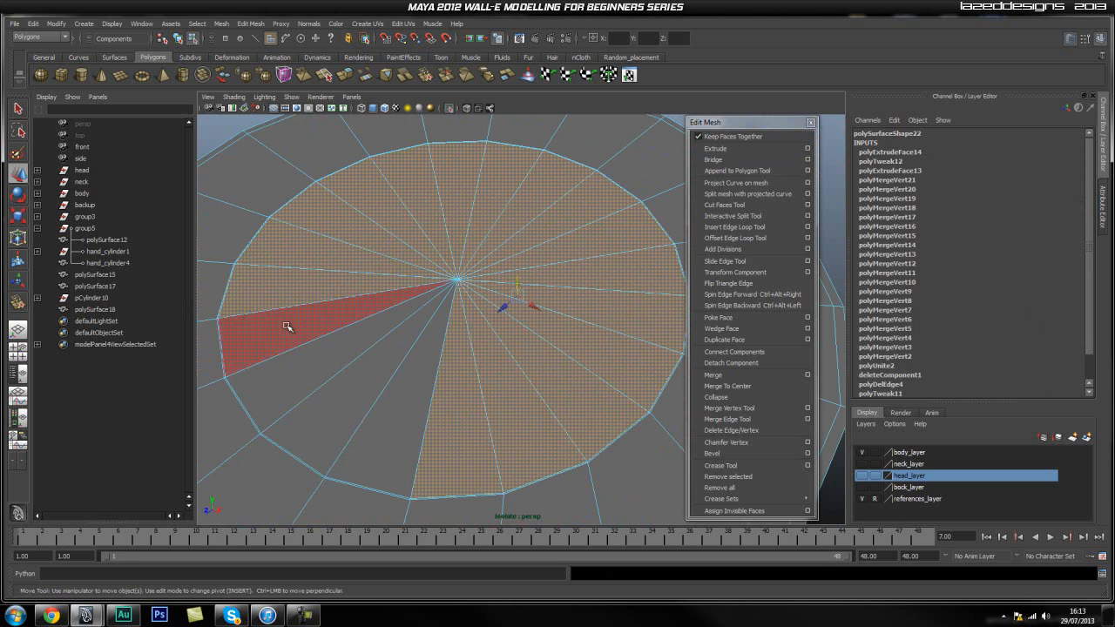
left_click(290, 330, "shift")
left_click(300, 370, "shift")
left_click(349, 392, "shift")
left_click(389, 407, "shift")
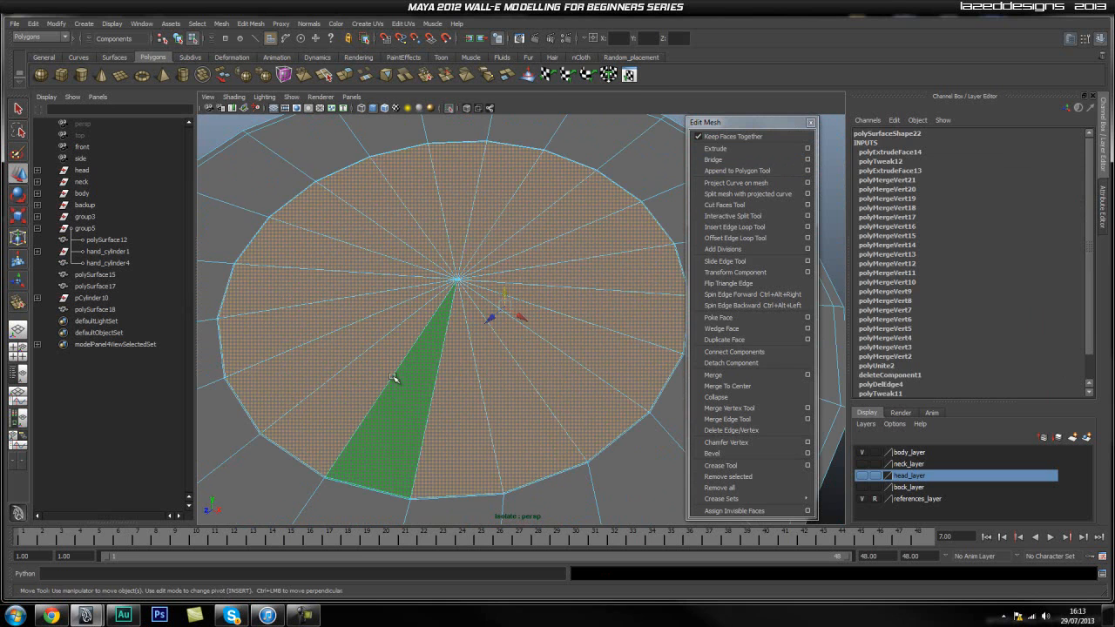
key("Delete")
left_click_drag(550, 256, 572, 266, "alt")
key("ctrl+z")
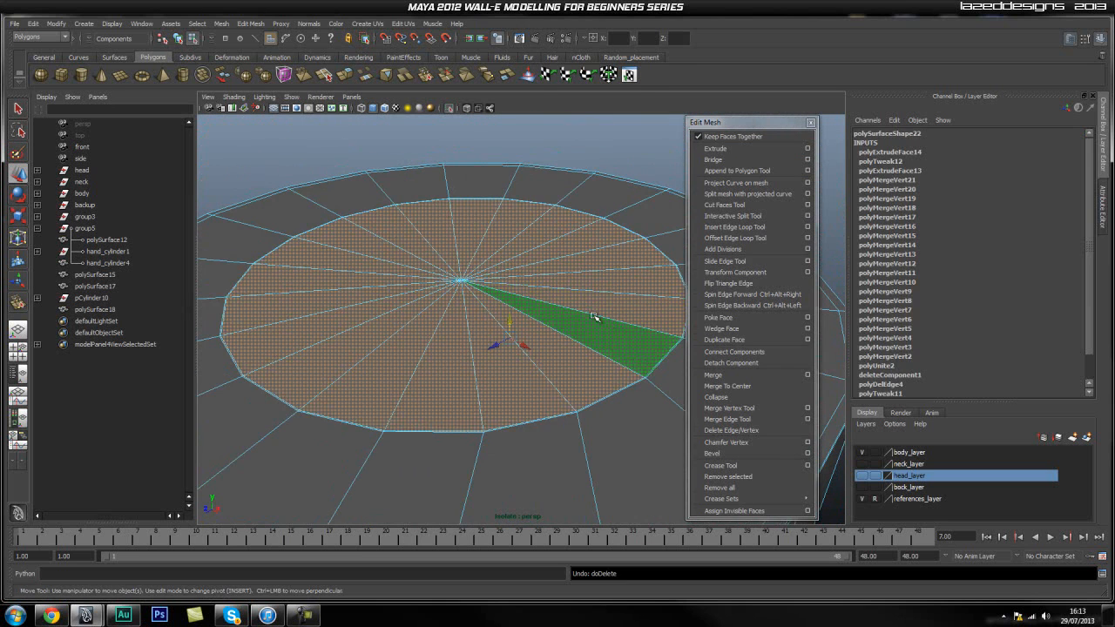
Delete all the triangular faces covering the recess to open it up.
left_click(609, 134)
left_click(544, 401)
left_click(593, 375, "shift")
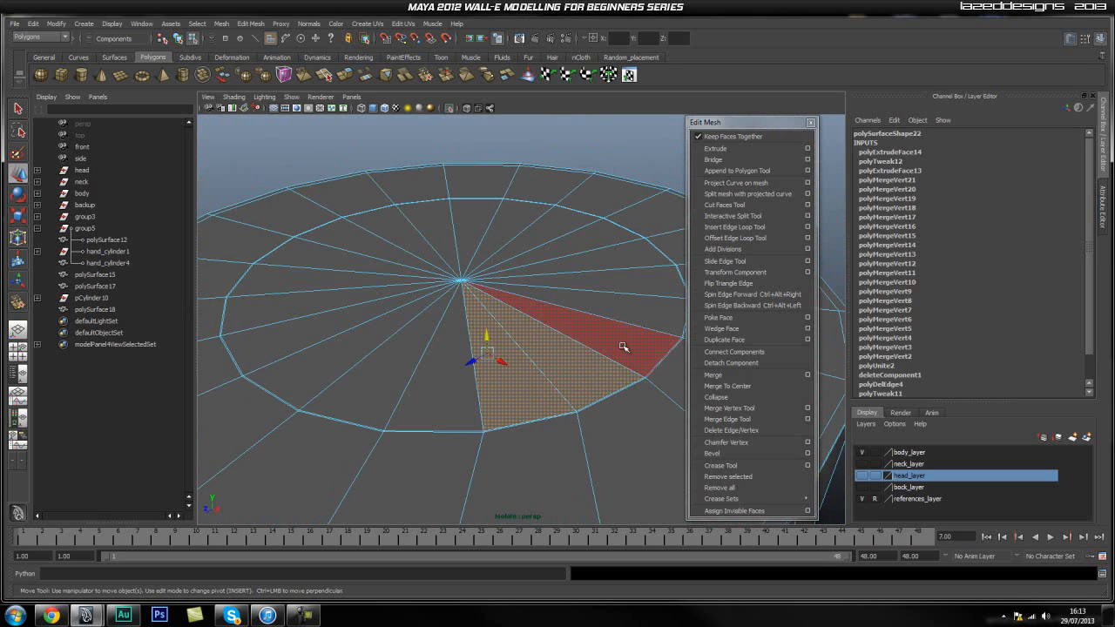
left_click(628, 347, "shift")
left_click(637, 318, "shift")
left_click(640, 256, "shift")
left_click(609, 242, "shift")
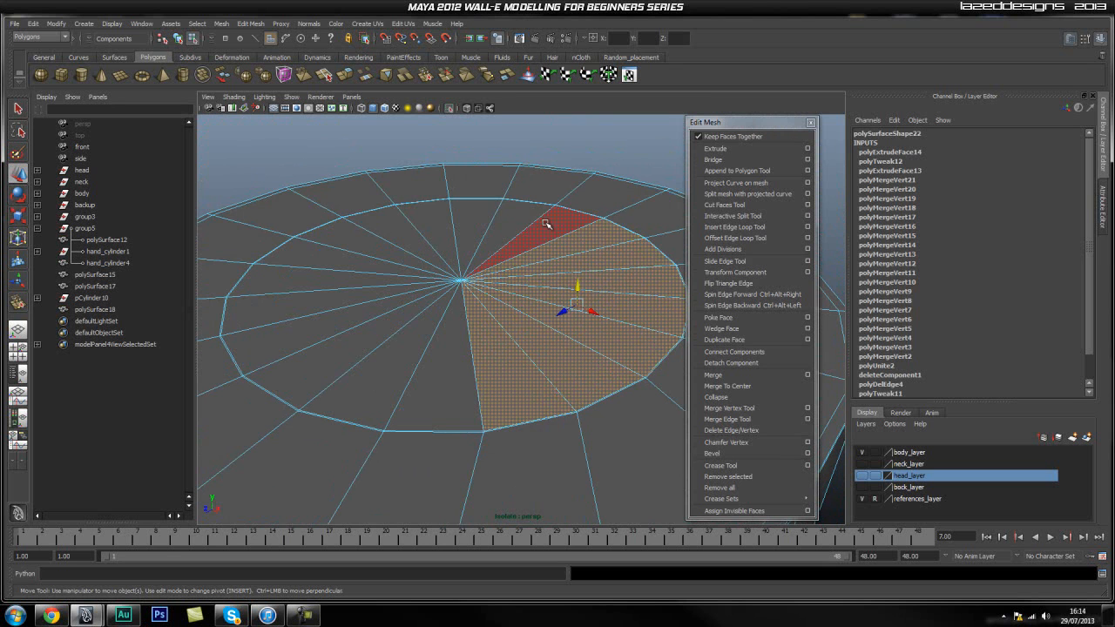
left_click(547, 229, "shift")
left_click(516, 225, "shift")
left_click(477, 218, "shift")
left_click(436, 222, "shift")
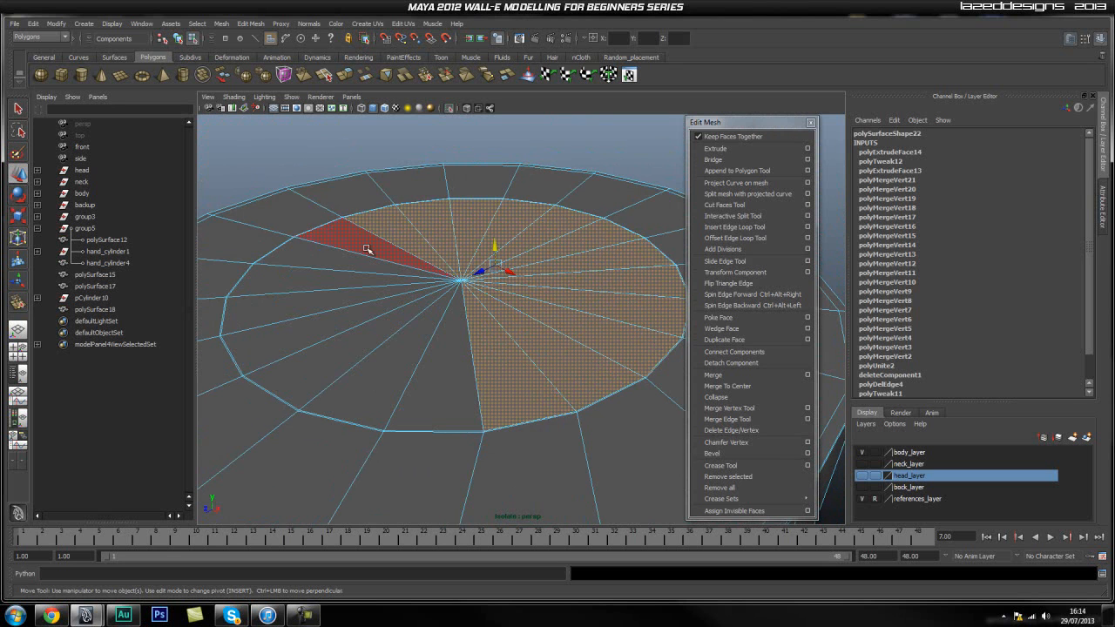
left_click(367, 249, "shift")
left_click(324, 260, "shift")
left_click(311, 280, "shift")
left_click(310, 311, "shift")
left_click(310, 341, "shift")
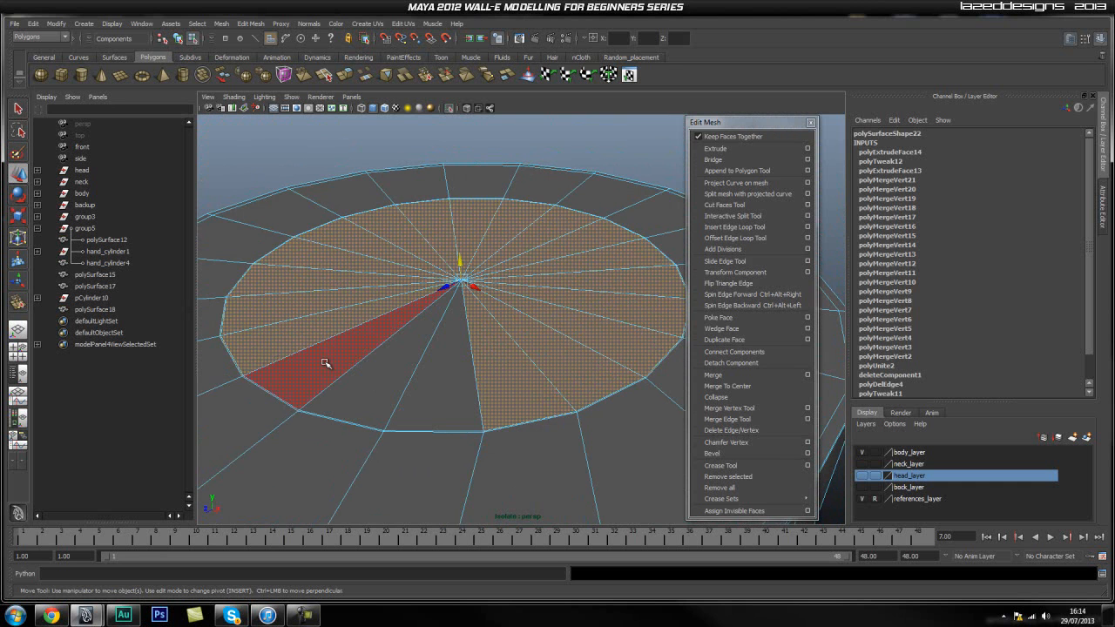
left_click(324, 363, "shift")
left_click(394, 383, "shift")
left_click(435, 384, "shift")
key("Delete")
Raise all triangular faces of the recess floor to about Y 17.085 to make the recess shallower.
left_click_drag(450, 366, 502, 351, "alt")
scroll(539, 309, "down", 5)
scroll(537, 349, "up", 4)
middle_click_drag(515, 276, 498, 321, "alt")
left_click_drag(498, 321, 557, 334, "alt")
right_click_drag(509, 314, 531, 342)
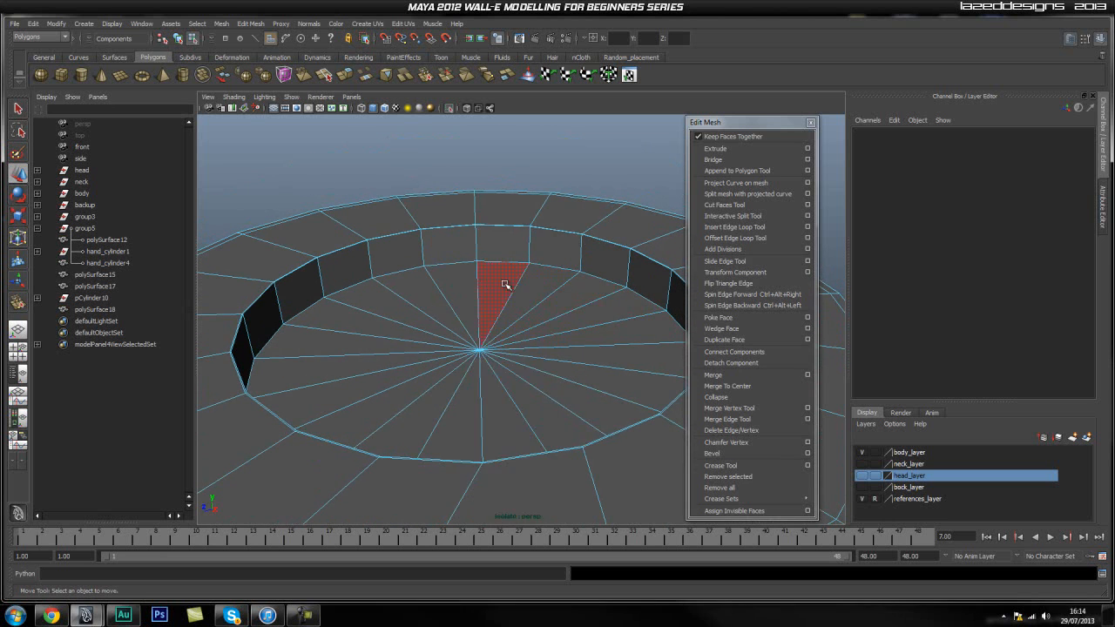
left_click(503, 299)
left_click(601, 313, "shift")
left_click(629, 334, "shift")
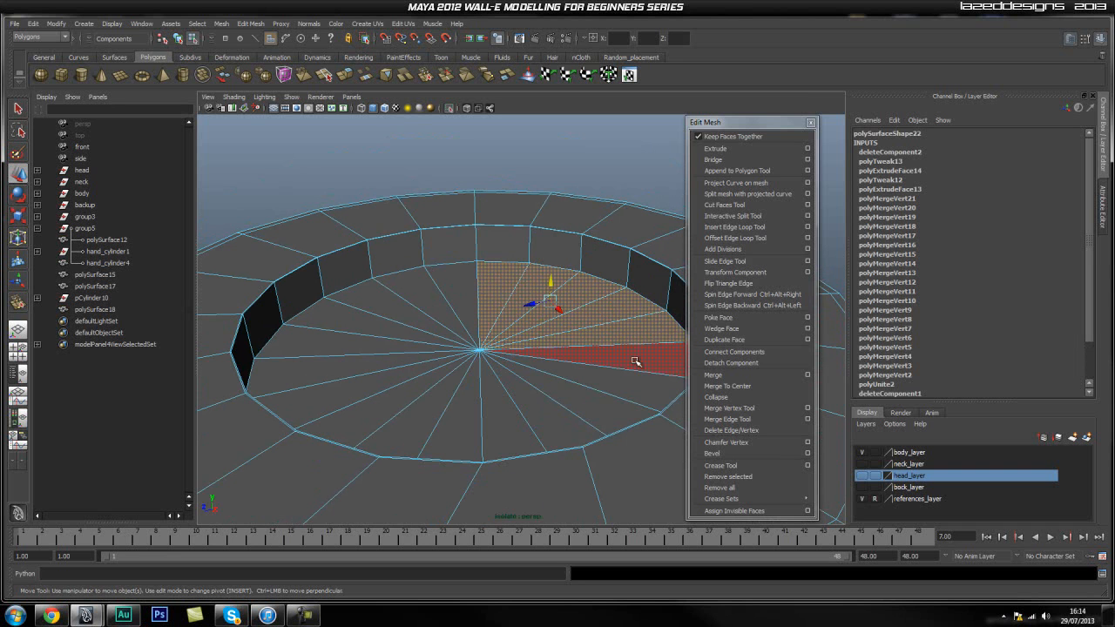
left_click(635, 360, "shift")
left_click(619, 383, "shift")
left_click(588, 404, "shift")
left_click(547, 422, "shift")
left_click(492, 427, "shift")
left_click(444, 420, "shift")
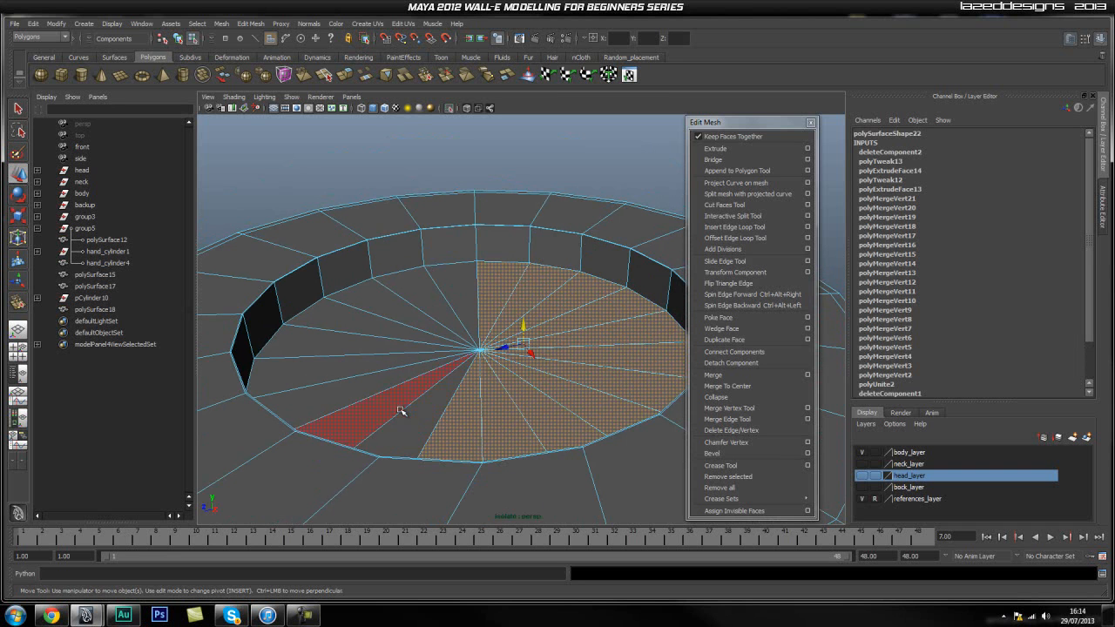
left_click(418, 418, "shift")
left_click(396, 406, "shift")
left_click(373, 385, "shift")
left_click(372, 362, "shift")
left_click(373, 342, "shift")
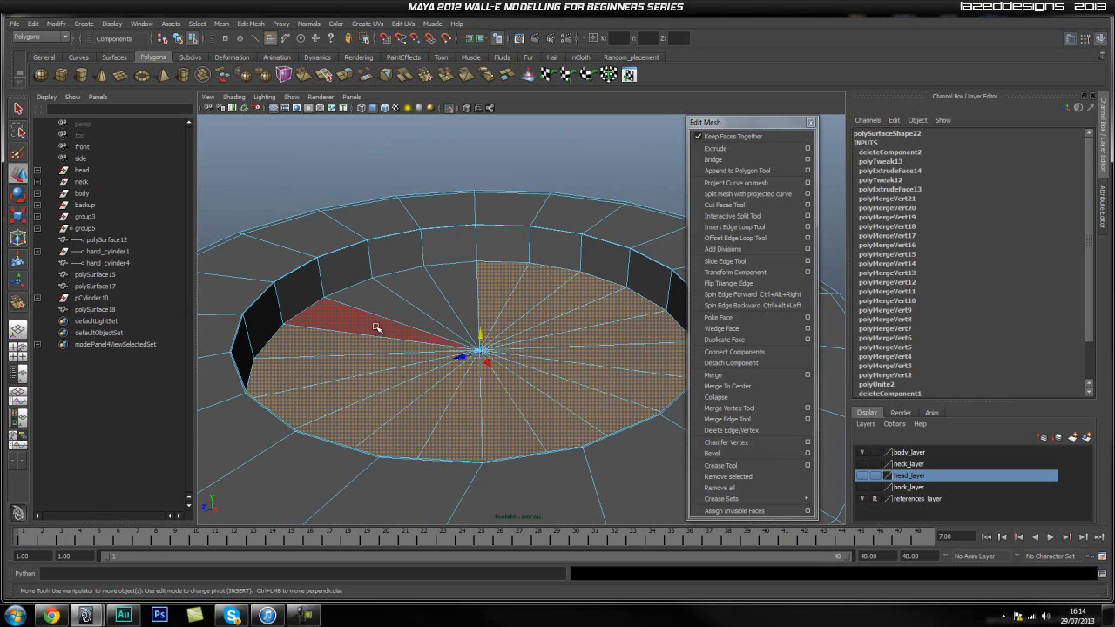
left_click(378, 323, "shift")
left_click(398, 304, "shift")
left_click(422, 292, "shift")
left_click_drag(477, 333, 481, 309)
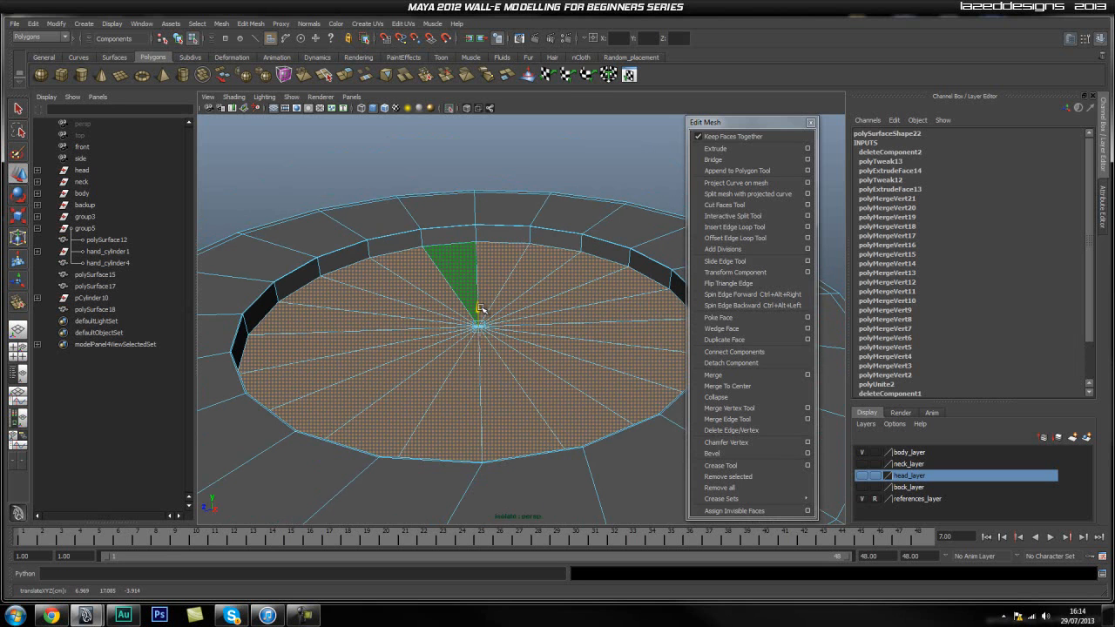
Extrude the recess floor's triangular faces and scale them inward uniformly to about 0.993 for a narrow border.
left_click_drag(592, 369, 547, 277, "alt")
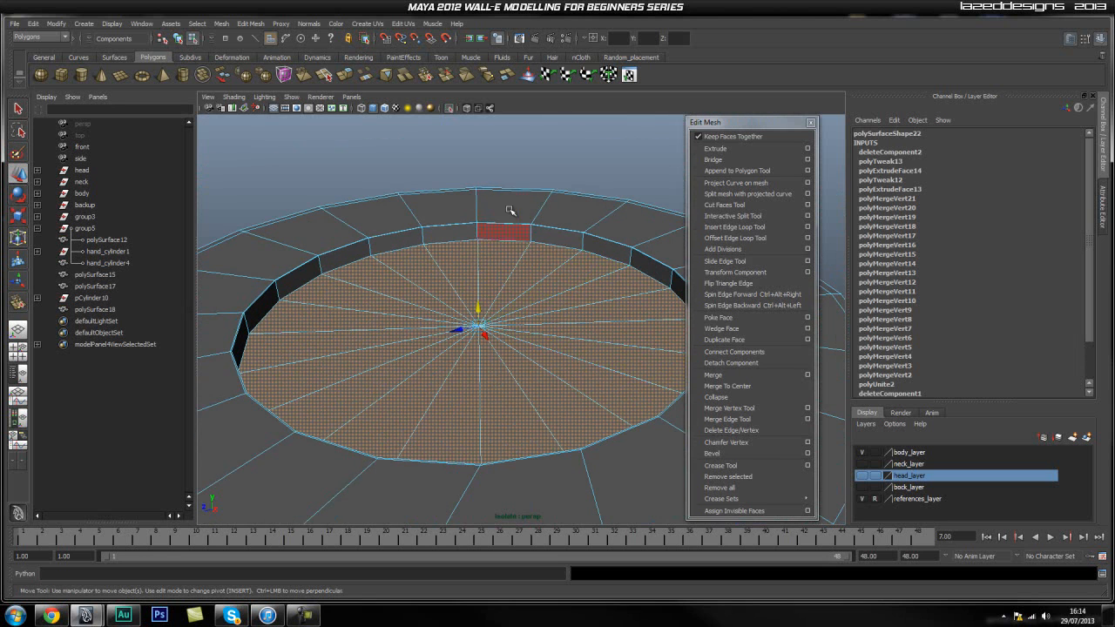
left_click(474, 306)
scroll(461, 257, "up", 2)
left_click_drag(461, 257, 257, 296, "alt")
key("ctrl+z")
middle_click_drag(257, 296, 391, 336, "alt")
scroll(393, 314, "up", 3)
left_click_drag(393, 311, 296, 288, "alt")
scroll(344, 270, "up", 2)
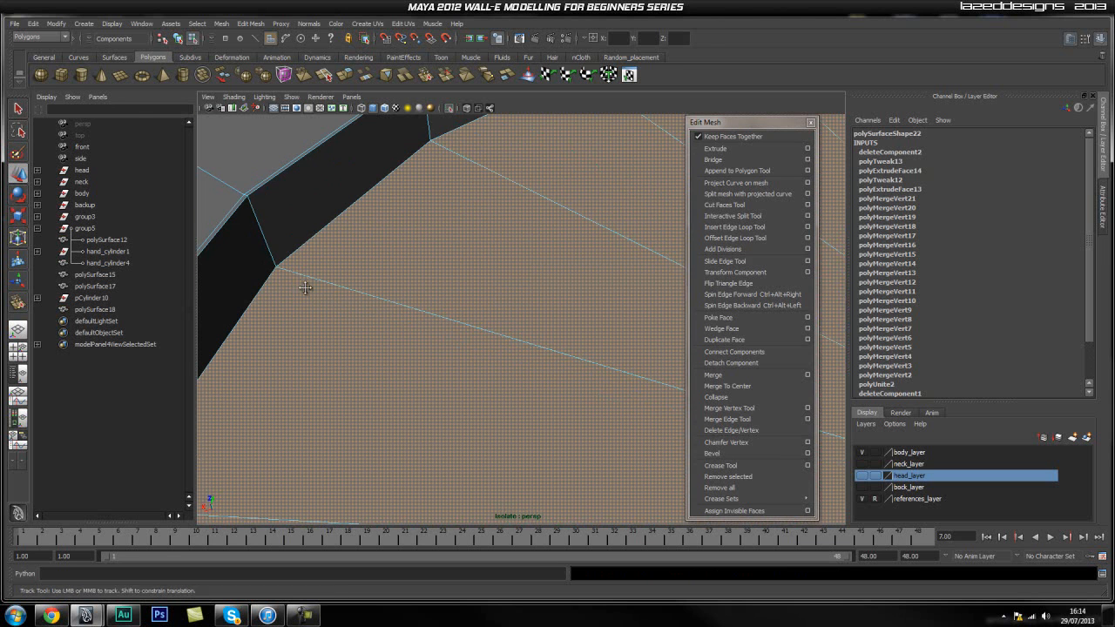
left_click(719, 154)
key("r")
scroll(523, 308, "down", 3)
left_click_drag(427, 254, 465, 277, "alt")
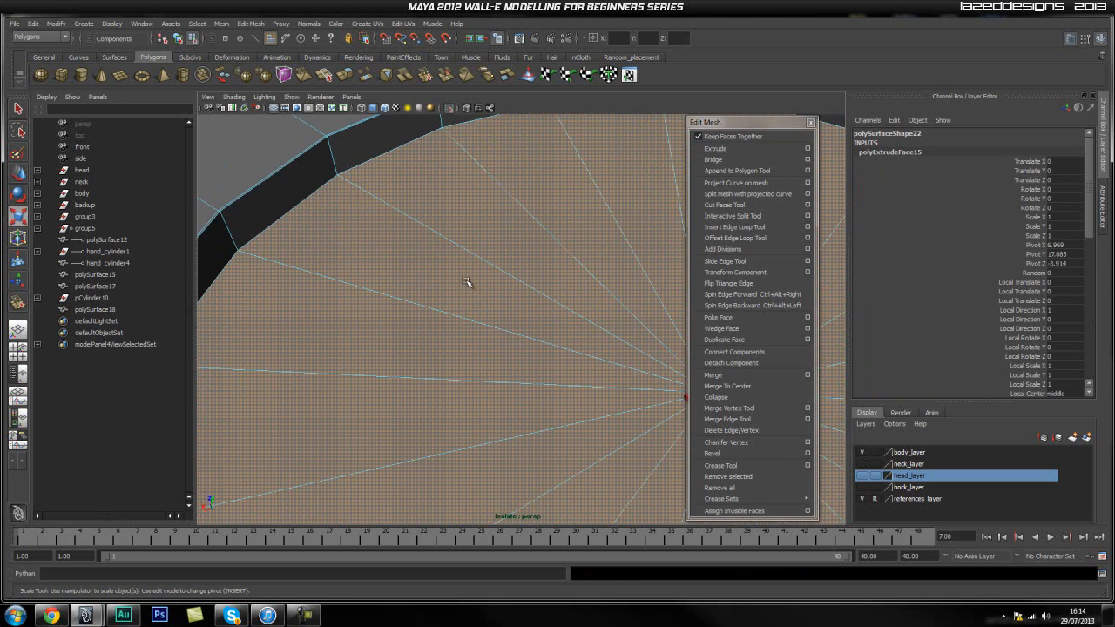
scroll(469, 281, "down", 2)
left_click_drag(636, 363, 637, 364)
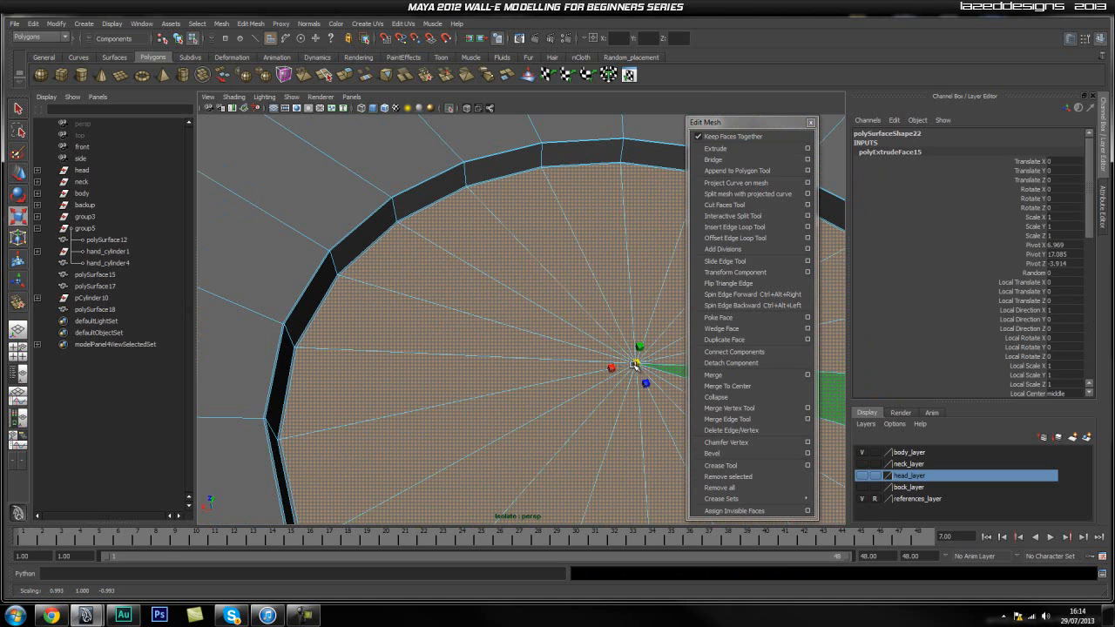
Insert two edge loops around the recess wall, one close to its lower edge and one close to its upper edge.
right_click_drag(331, 323, 630, 345, "alt")
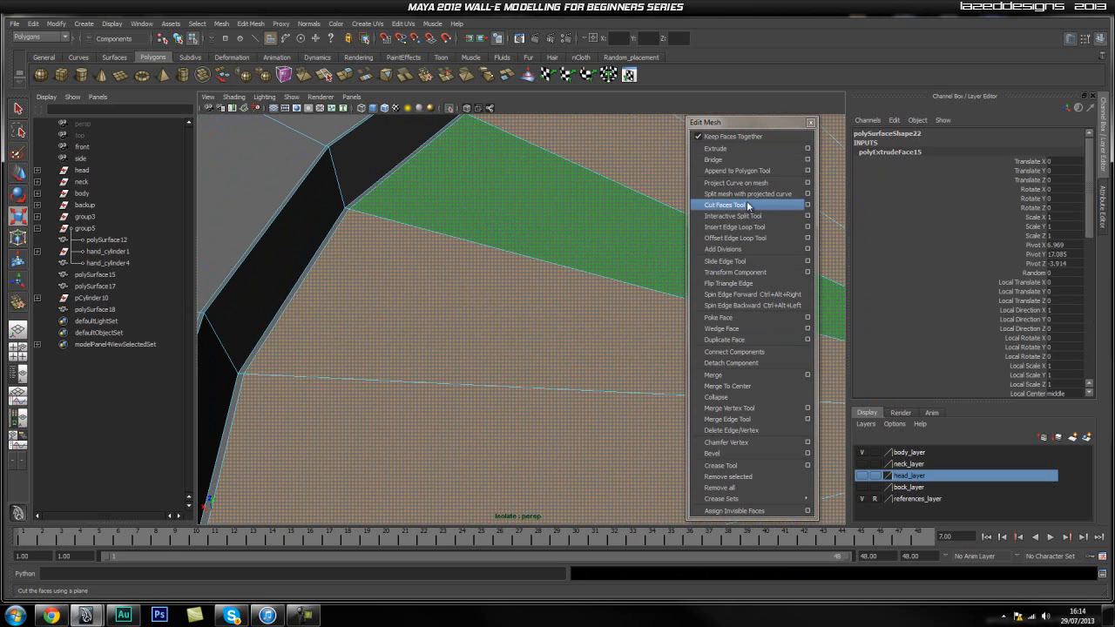
left_click(745, 231)
left_click_drag(347, 204, 344, 202)
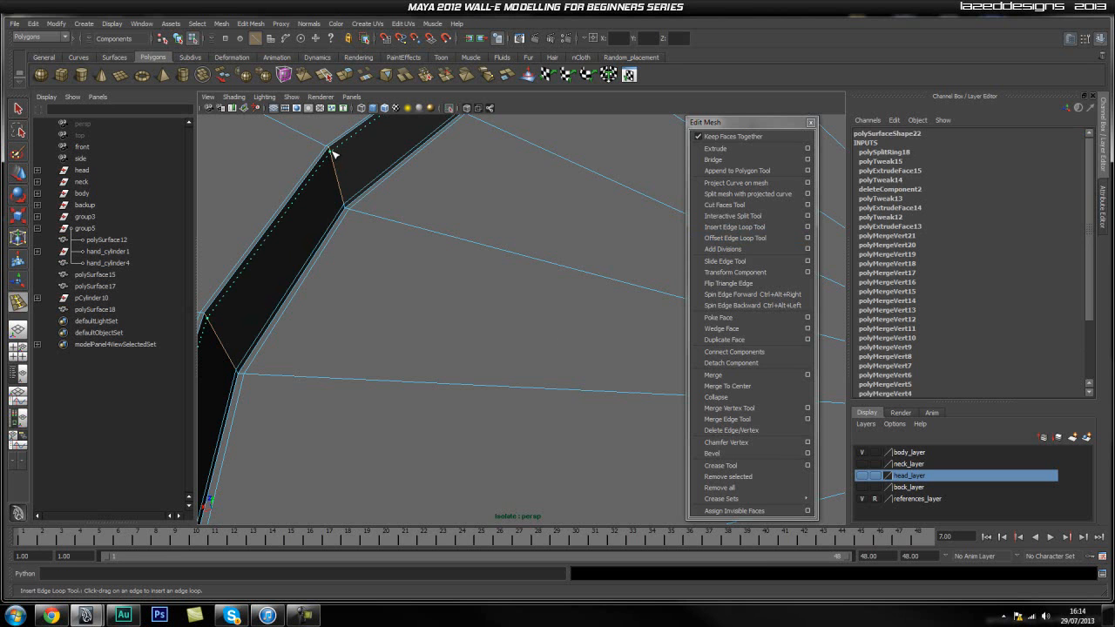
left_click_drag(331, 150, 331, 151)
key("q")
Inspect the hand piece in smooth preview, switch X-ray on and off, and return to the unsmoothed display.
scroll(518, 270, "down", 6)
left_click_drag(521, 275, 569, 307, "alt")
scroll(569, 307, "down", 4)
right_click_drag(542, 354, 560, 348)
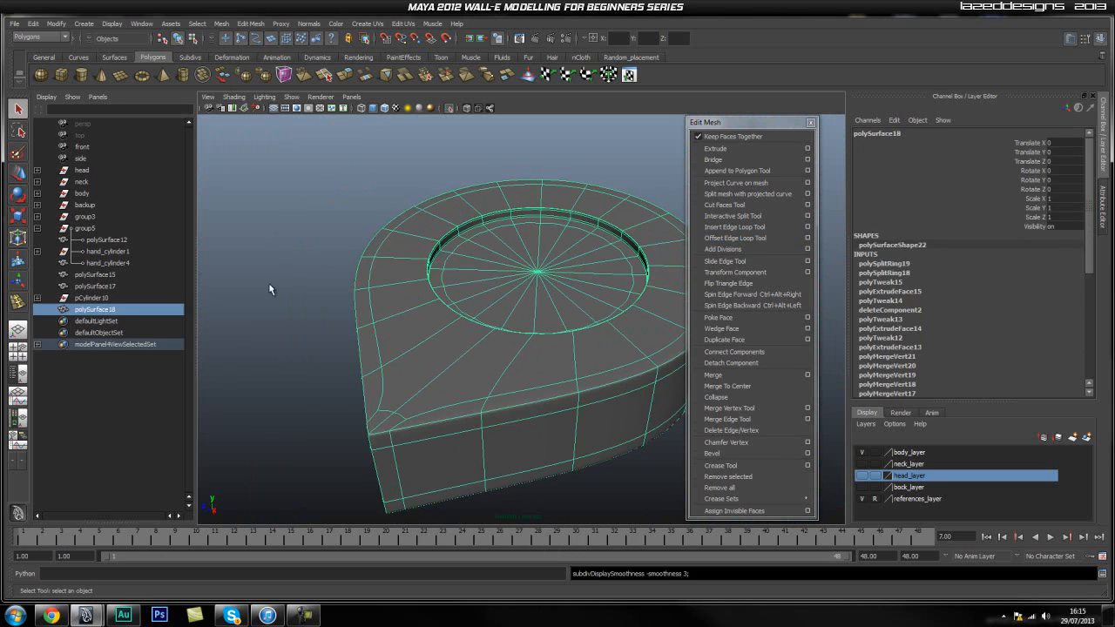
left_click(314, 311)
left_click_drag(567, 322, 468, 322, "alt")
left_click_drag(345, 298, 531, 343, "alt")
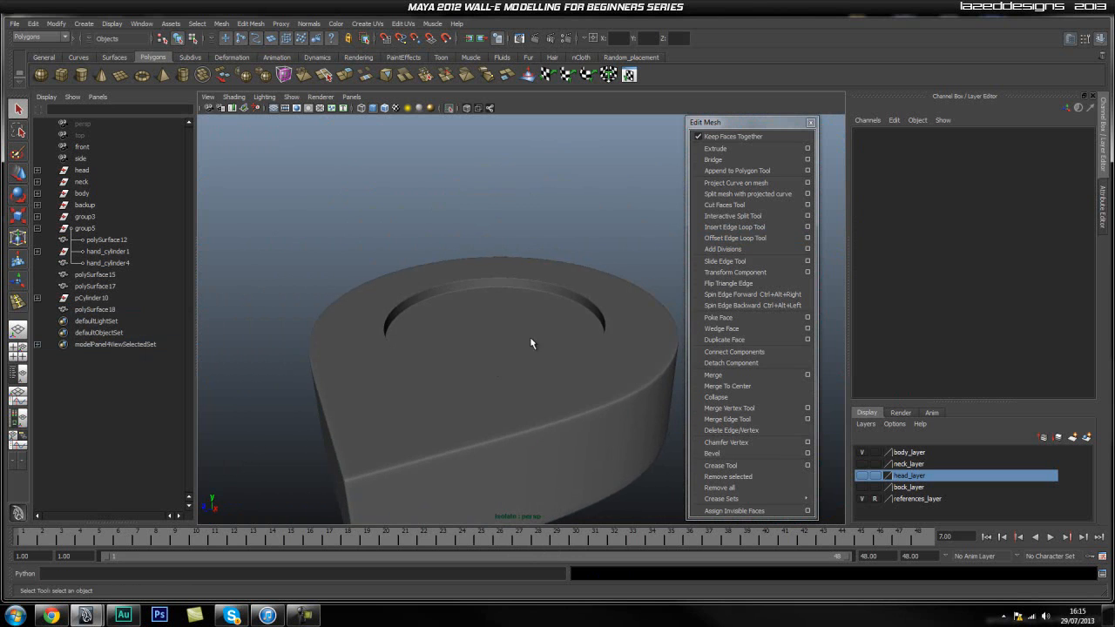
left_click(465, 108)
left_click(465, 108)
left_click(424, 362)
key("1")
left_click_drag(453, 328, 394, 335, "alt")
right_click_drag(395, 336, 481, 340, "alt")
mouse_move(482, 340)
left_mouse_down("alt")
mouse_move(398, 351)
mouse_move(476, 349)
left_mouse_up("alt")
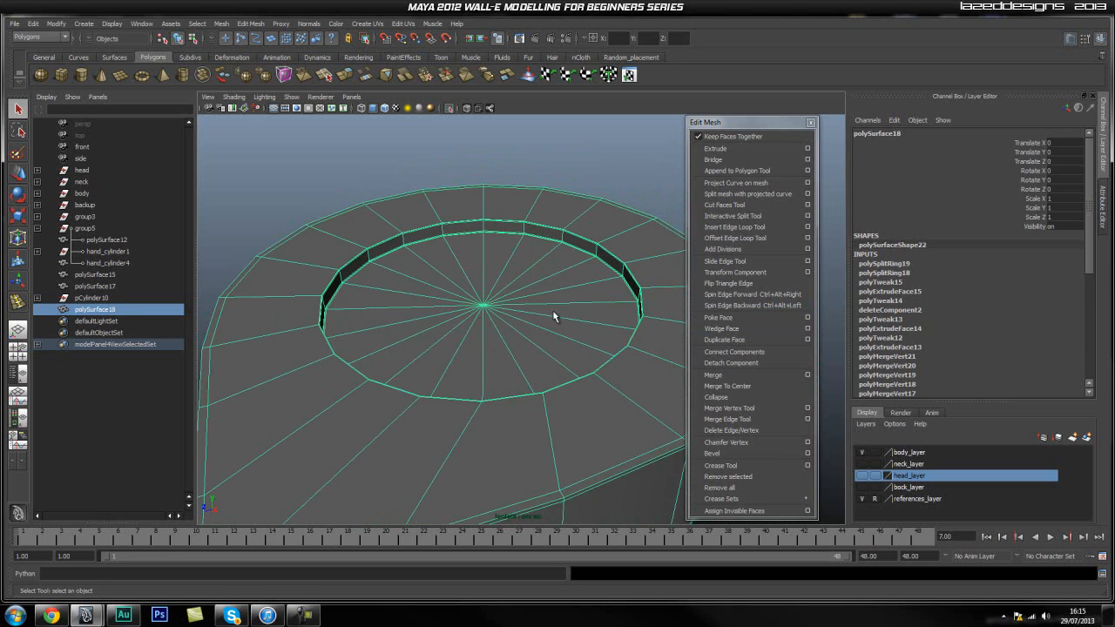
Select all triangular faces of the recess floor, extrude them and scale them inward to about 0.89.
left_click_drag(469, 294, 461, 299, "alt")
right_click_drag(460, 297, 526, 305, "alt")
left_click_drag(526, 304, 531, 320, "alt")
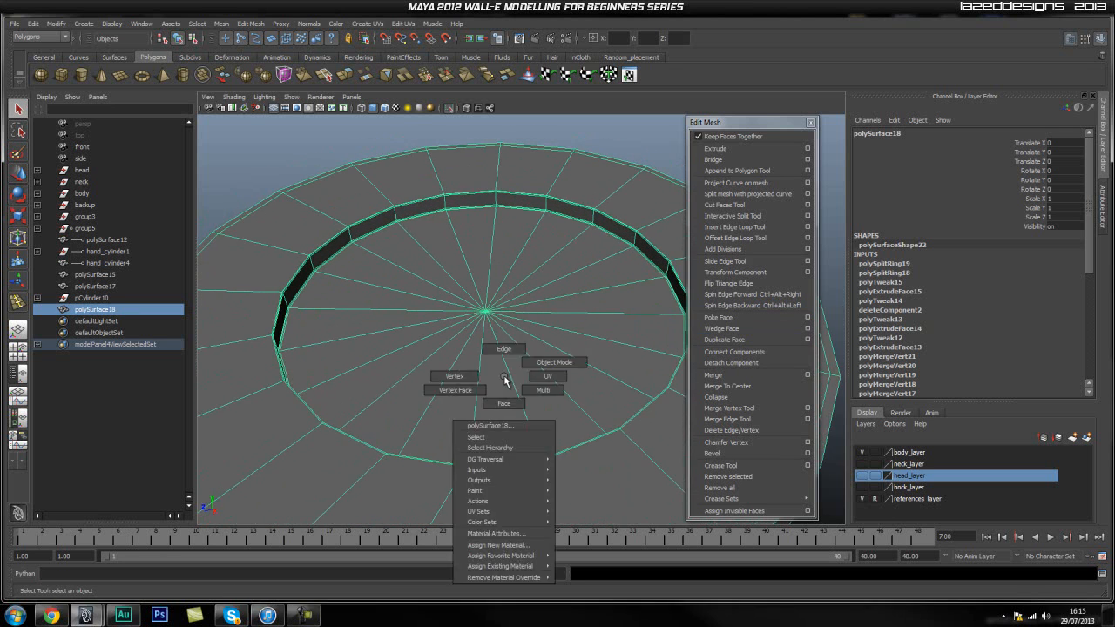
right_click_drag(505, 377, 505, 399)
left_click(506, 396)
left_click(546, 400, "shift")
left_click(594, 377, "shift")
left_click(612, 341, "shift")
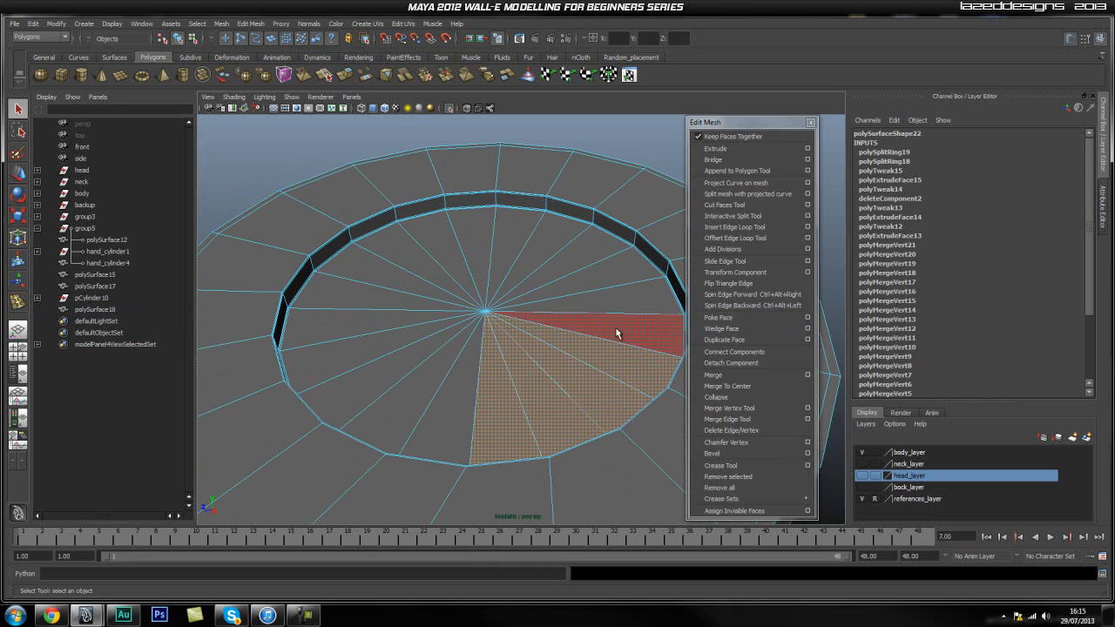
left_click(614, 312, "shift")
left_click(649, 265, "shift")
left_click(601, 248, "shift")
left_click(475, 243, "shift")
left_click(423, 251, "shift")
left_click(442, 247, "shift")
left_click(392, 279, "shift")
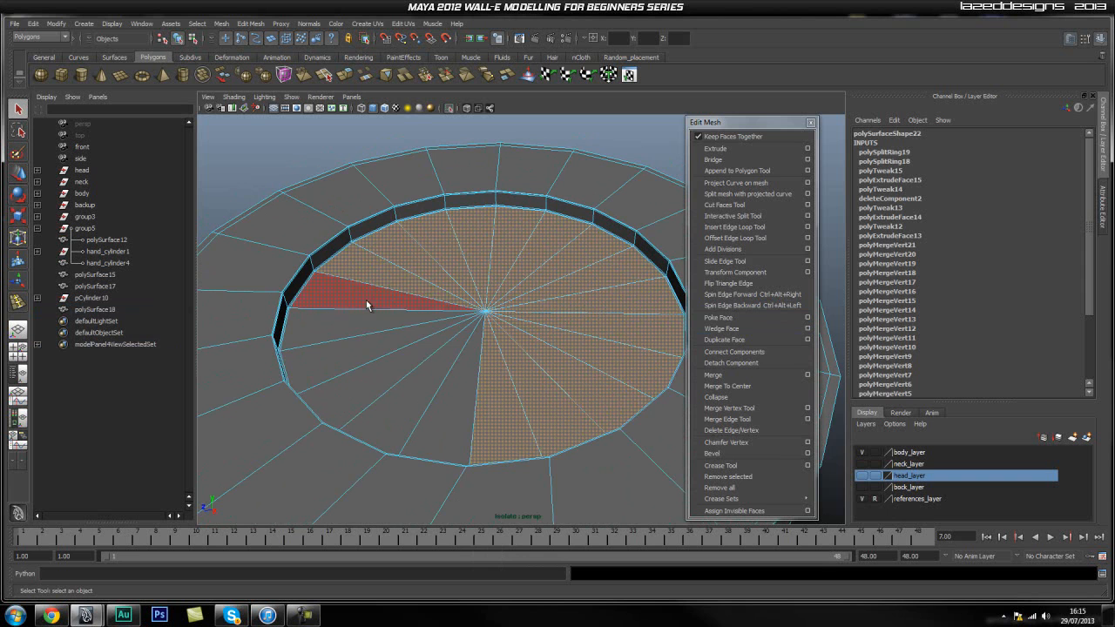
left_click(366, 304, "shift")
left_click(354, 323, "shift")
left_click(349, 345, "shift")
left_click(372, 361, "shift")
left_click(395, 397, "shift")
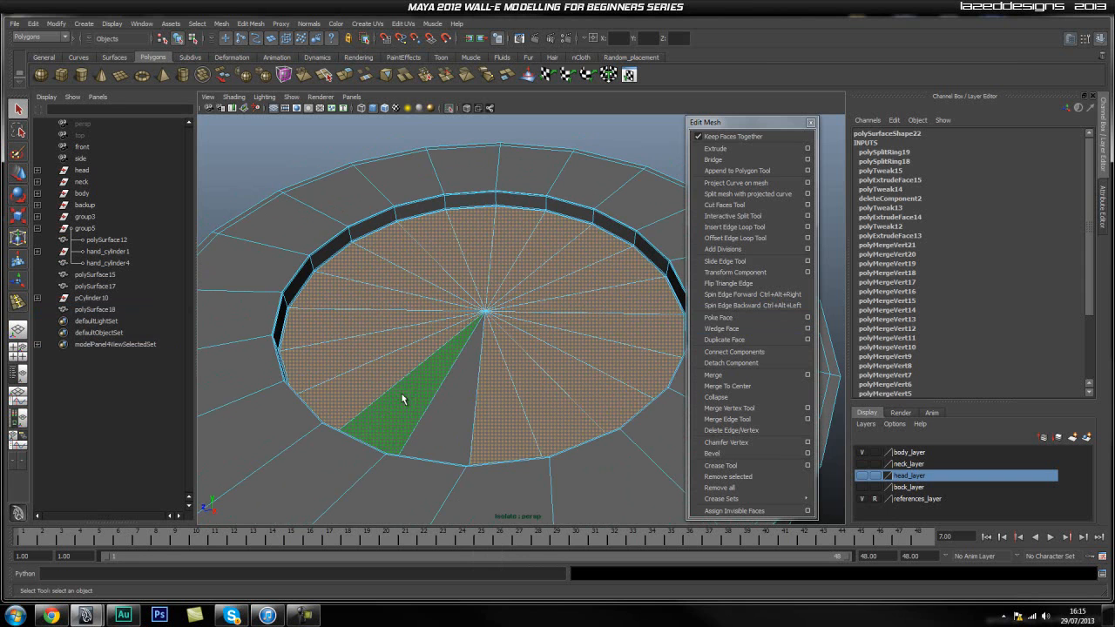
left_click(447, 396, "shift")
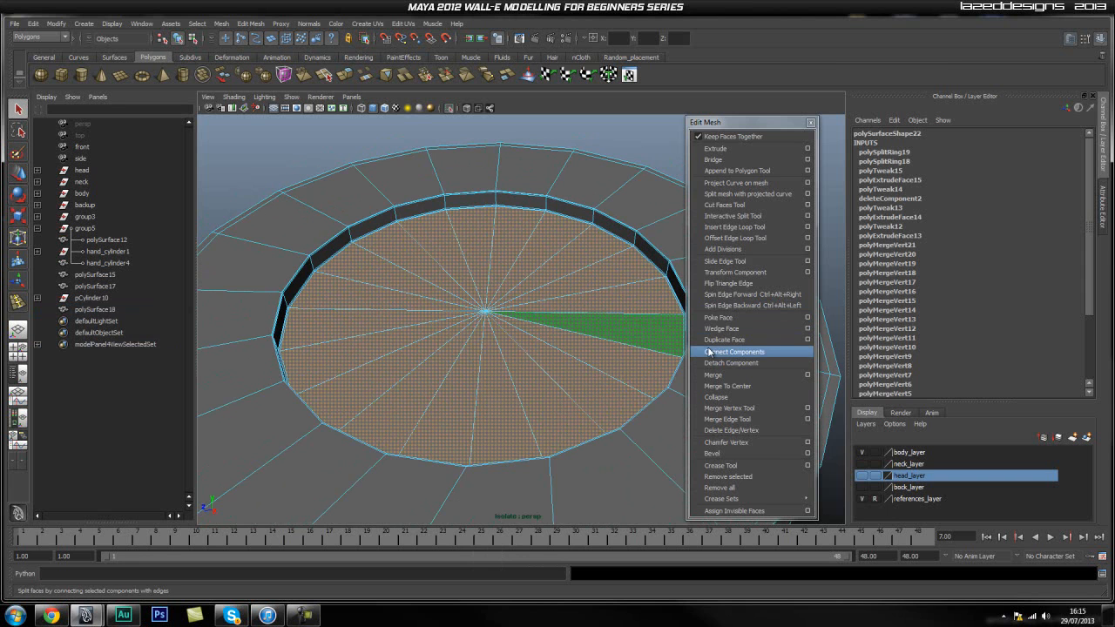
left_click(715, 148)
key("r")
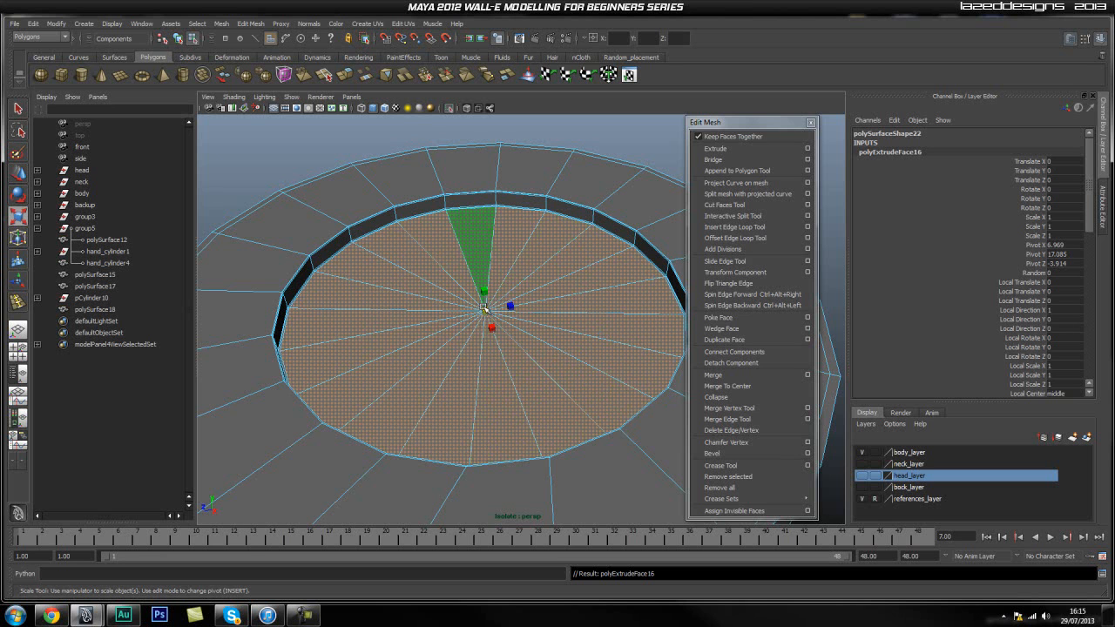
left_click_drag(485, 309, 453, 329)
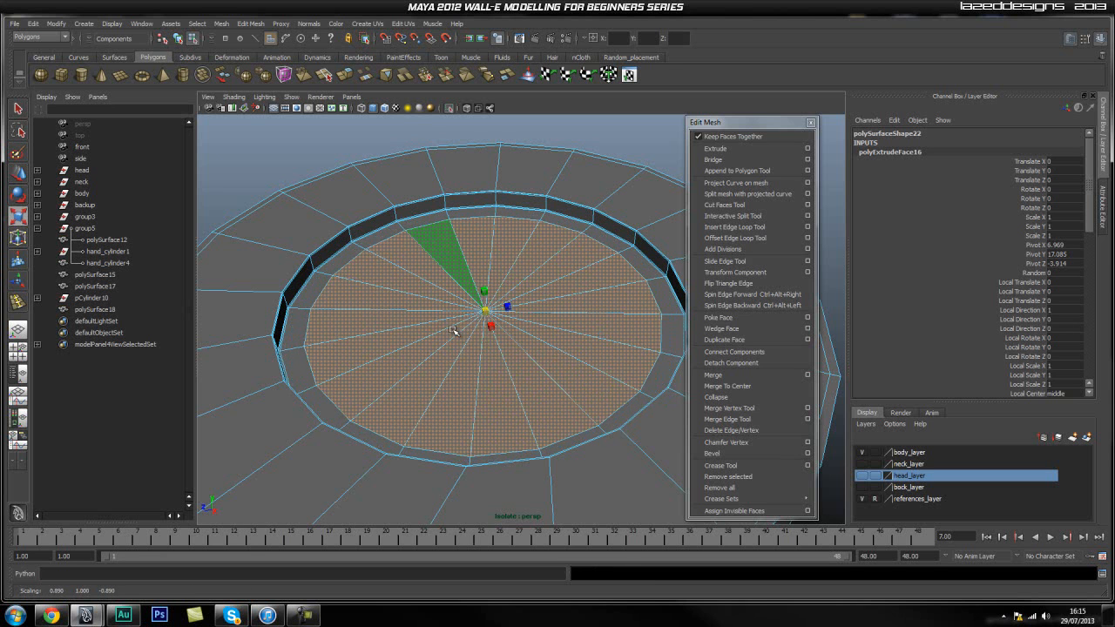
Extrude the inset floor faces once more and scale them inward to about 0.99.
right_click_drag(342, 340, 453, 329, "alt")
left_click(715, 148)
key("r")
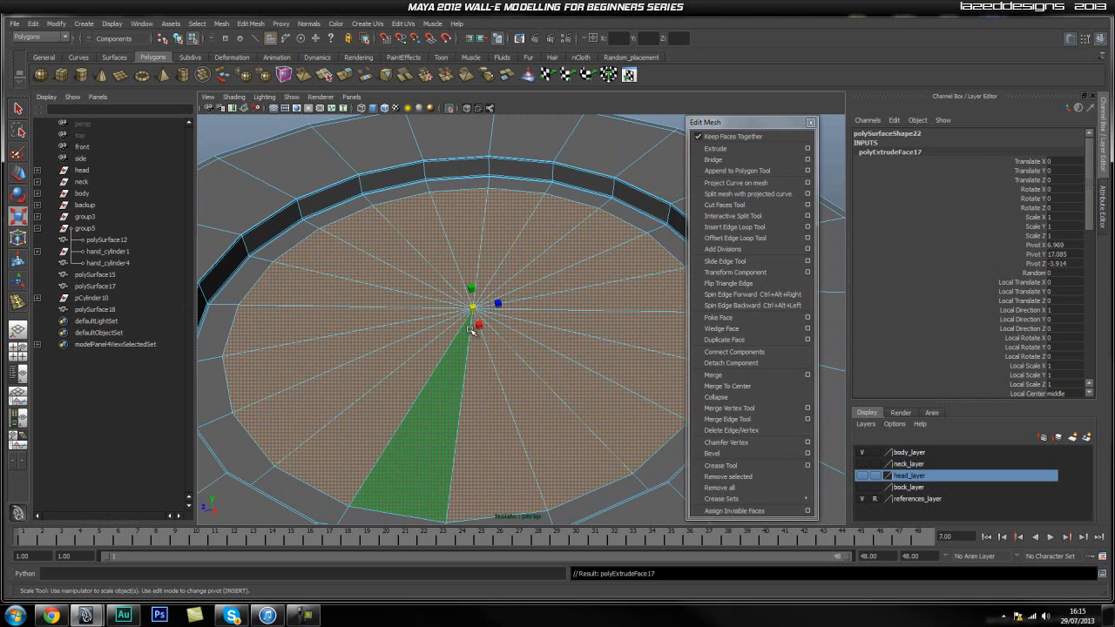
left_click_drag(476, 308, 474, 311)
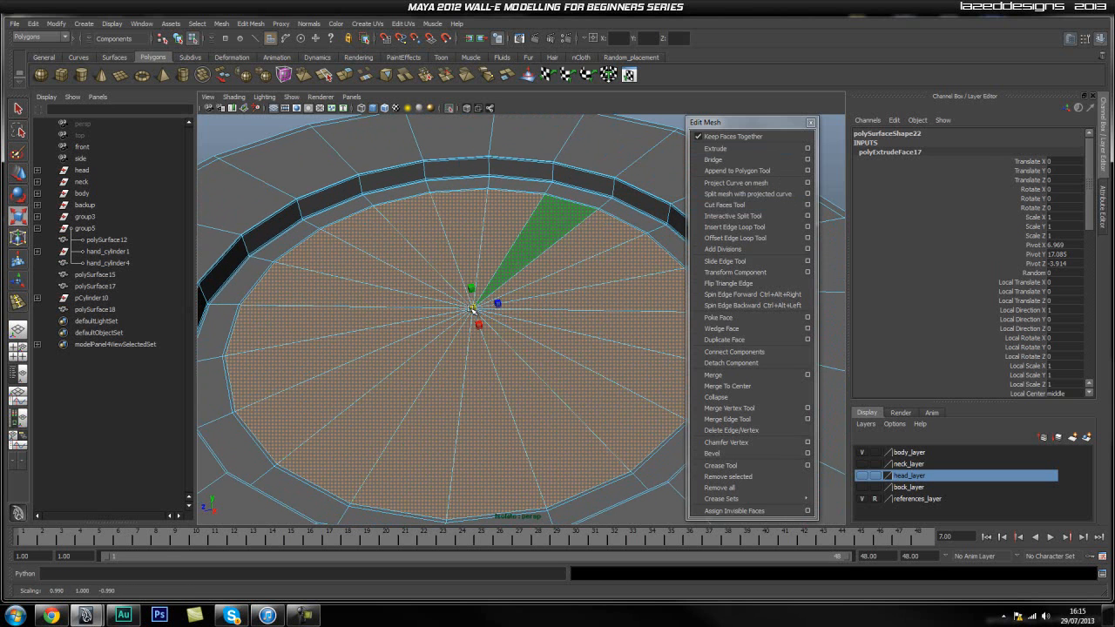
Extrude the inset floor faces and raise them slightly to about Y 17.093.
right_click_drag(342, 365, 408, 366, "alt")
middle_click_drag(436, 250, 437, 247, "alt")
middle_click_drag(432, 365, 447, 327, "alt")
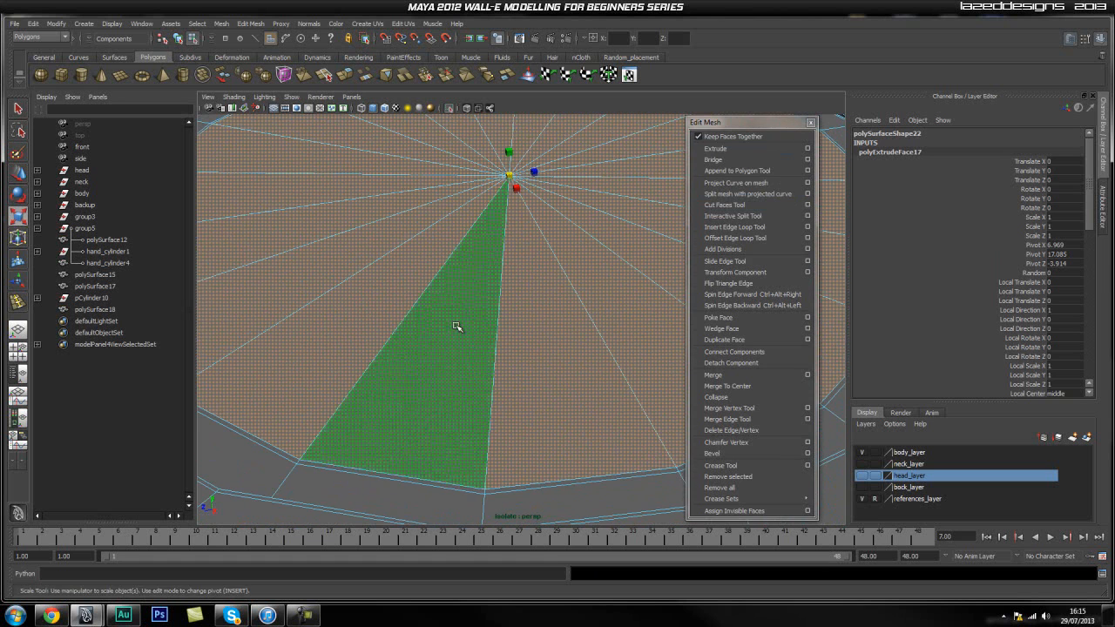
left_click(715, 148)
key("w")
left_click_drag(520, 197, 514, 151)
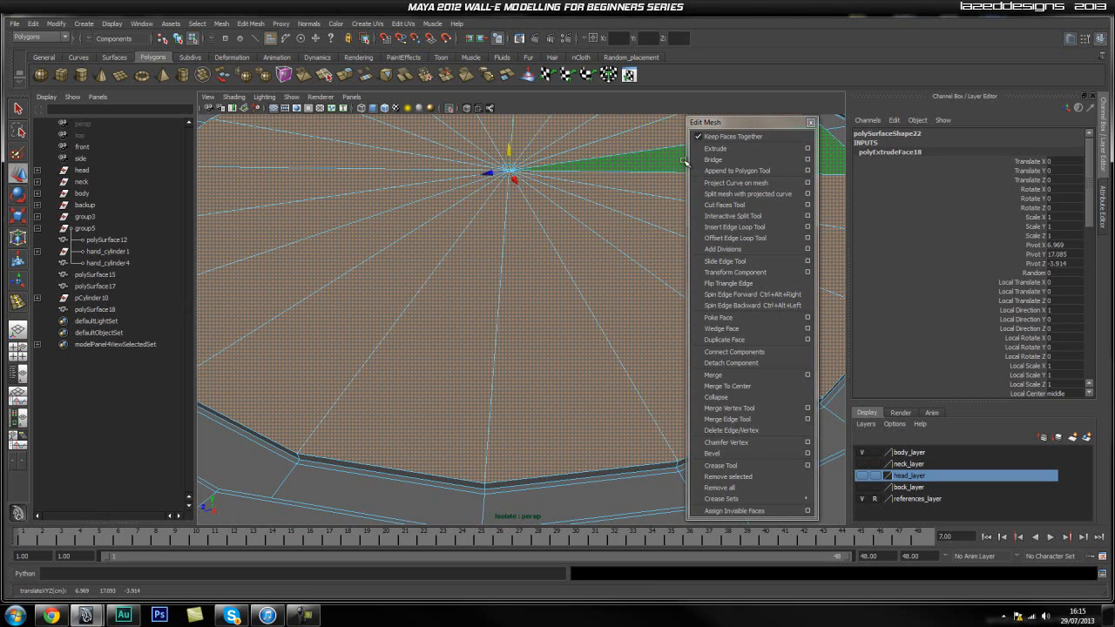
Extrude the raised floor faces again and move them up to about Y 17.115, checking the height in the side view.
left_click(714, 148)
key("w")
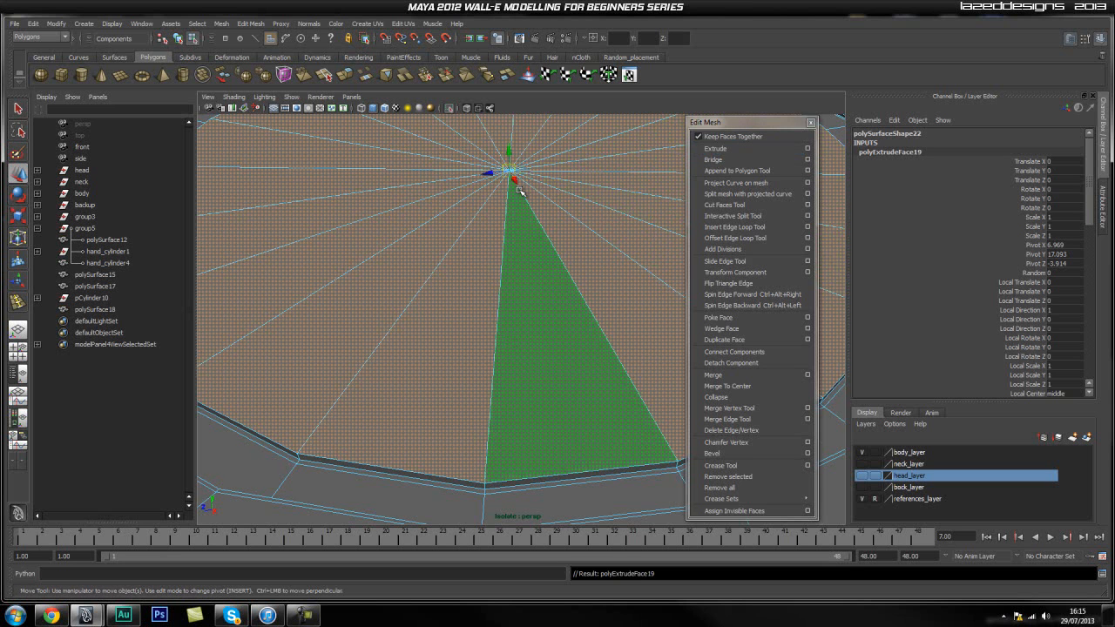
scroll(518, 191, "down", 2)
left_click_drag(513, 205, 521, 189)
key("space")
left_click_drag(508, 244, 556, 244)
right_click_drag(412, 259, 620, 223, "alt")
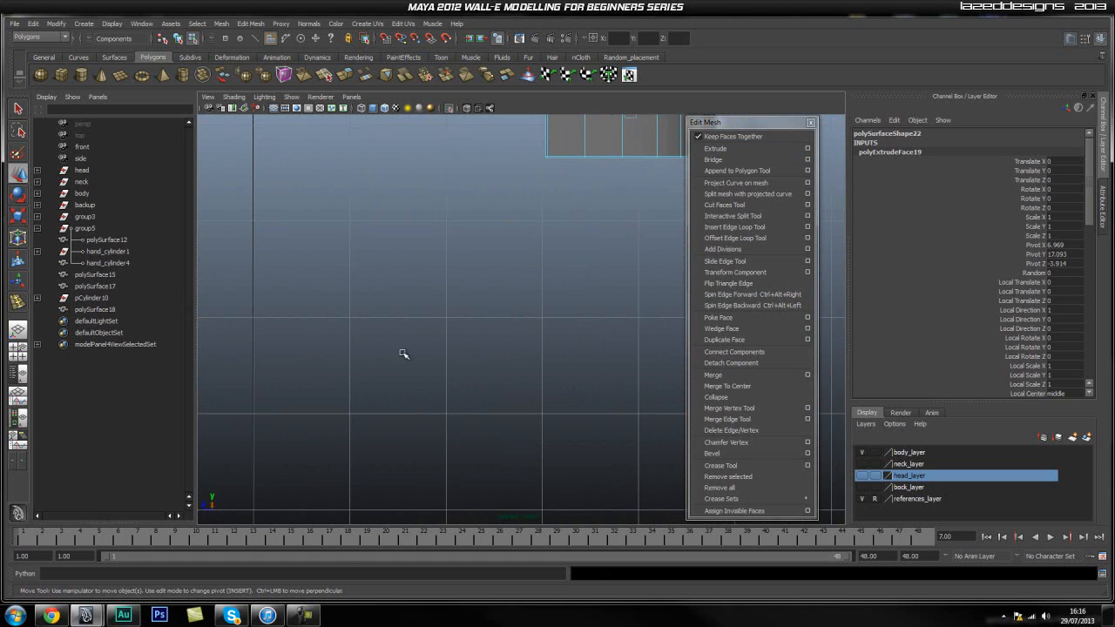
middle_click_drag(601, 170, 512, 327, "alt")
right_click_drag(353, 313, 549, 251, "alt")
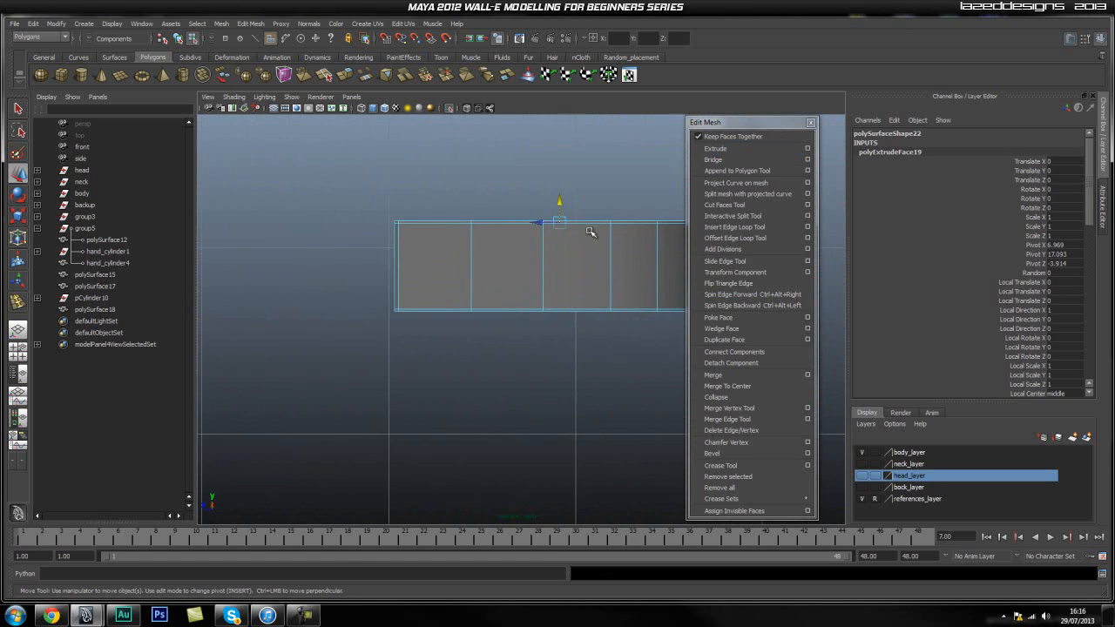
middle_click_drag(591, 233, 510, 288, "alt")
right_click_drag(509, 288, 543, 323, "alt")
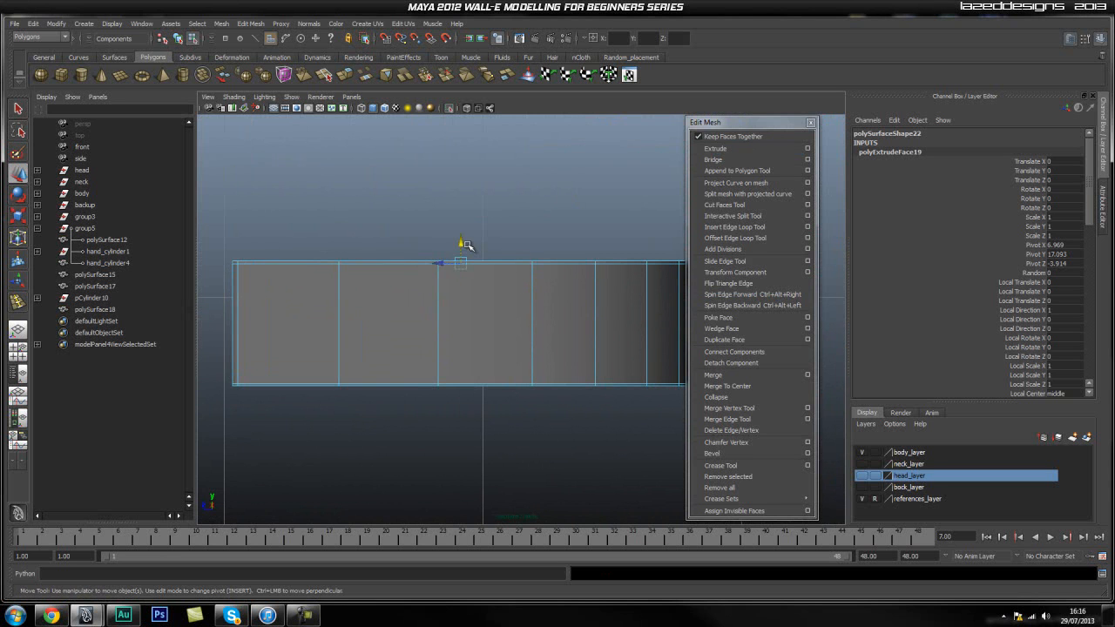
key("space")
left_click_drag(445, 316, 446, 291)
left_click_drag(483, 328, 510, 249, "alt")
left_click(512, 242)
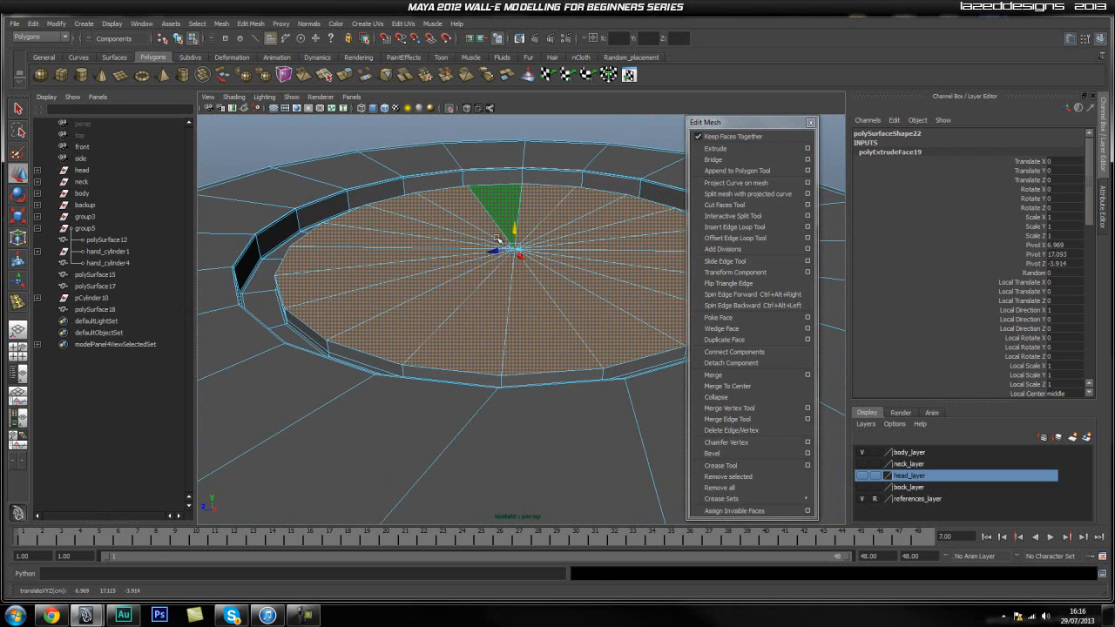
Extrude the raised disc's top faces and move them up slightly to about Y 17.12.
right_click_drag(515, 232, 522, 293, "alt")
left_click_drag(523, 294, 540, 279, "alt")
left_click(715, 148)
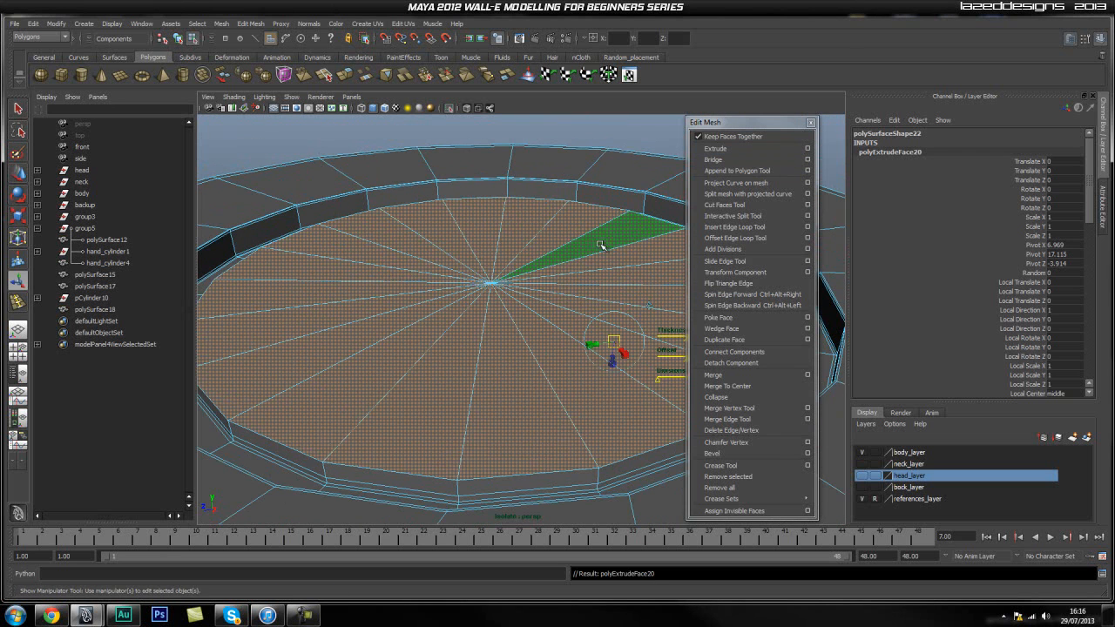
left_click_drag(488, 262, 491, 261)
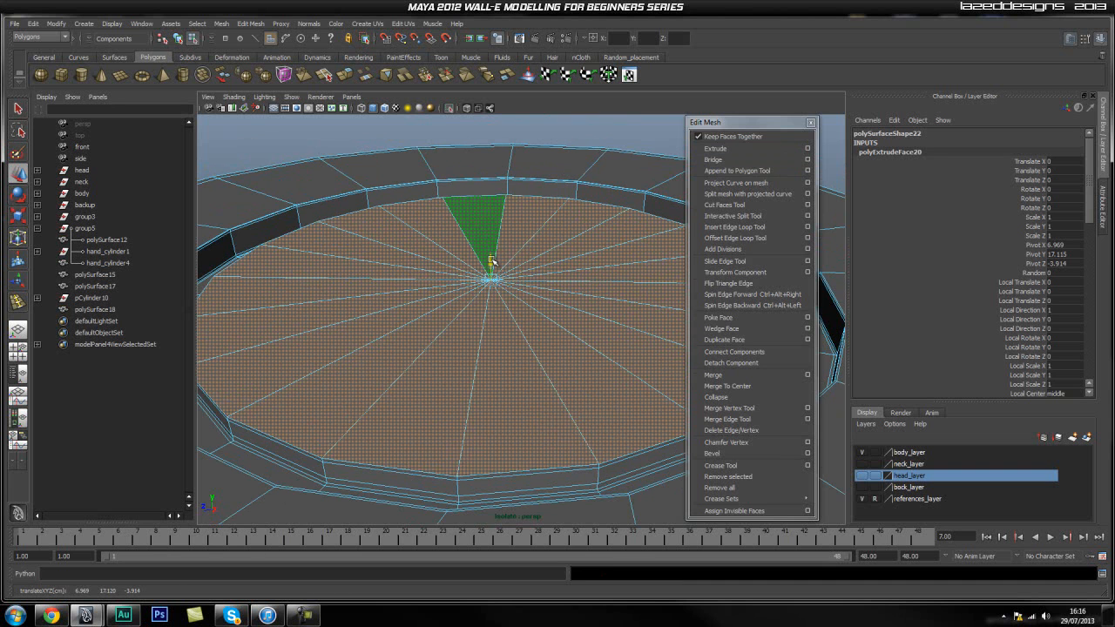
Extrude the disc's top faces twice in place, scaling the first extrusion to about 0.991 and the second to about 0.993.
left_click(712, 152)
key("r")
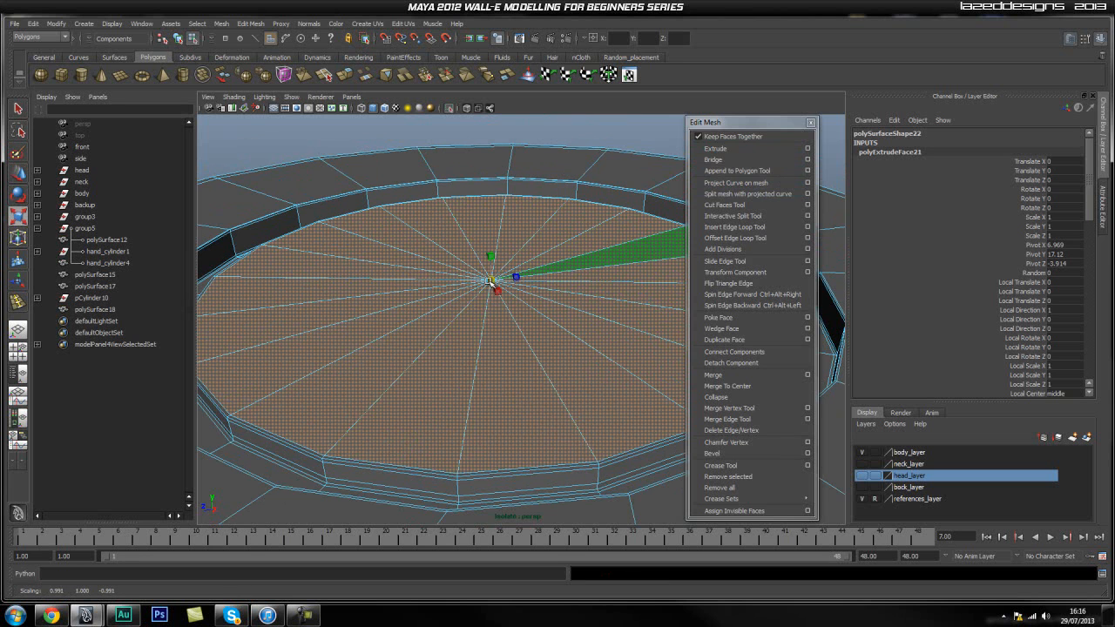
scroll(439, 418, "up", 3)
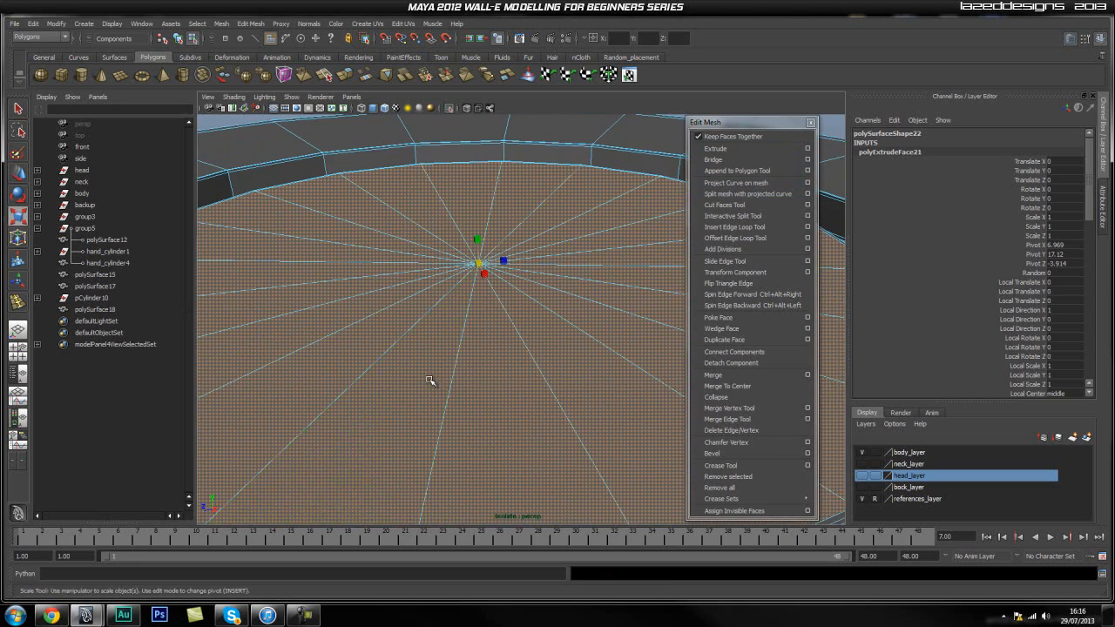
middle_click_drag(406, 461, 430, 362, "alt")
scroll(438, 359, "up", 3)
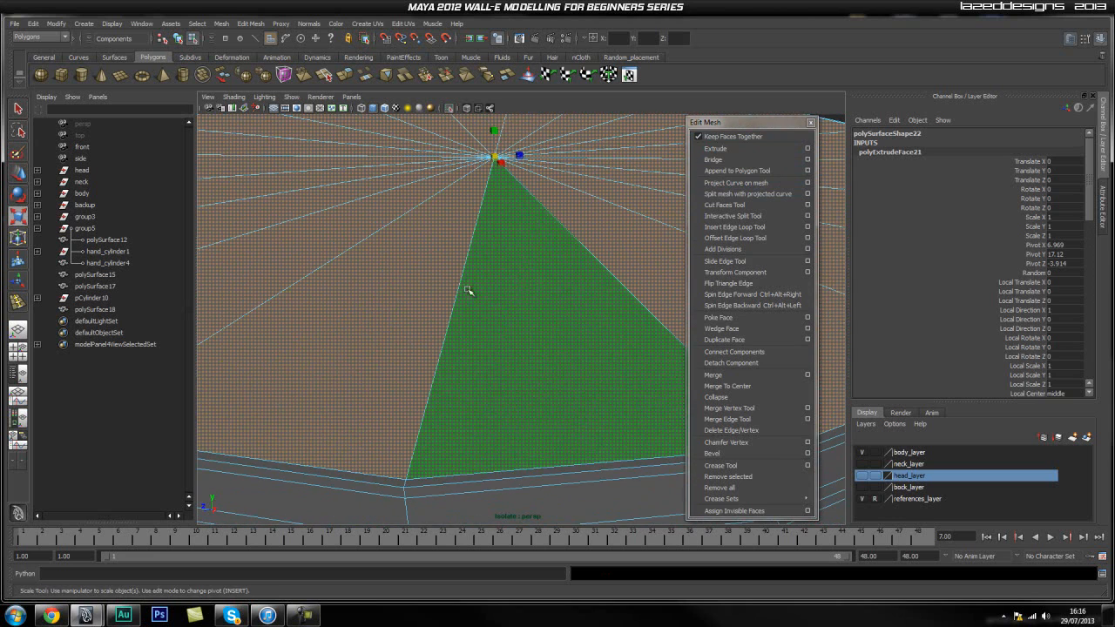
left_click(738, 148)
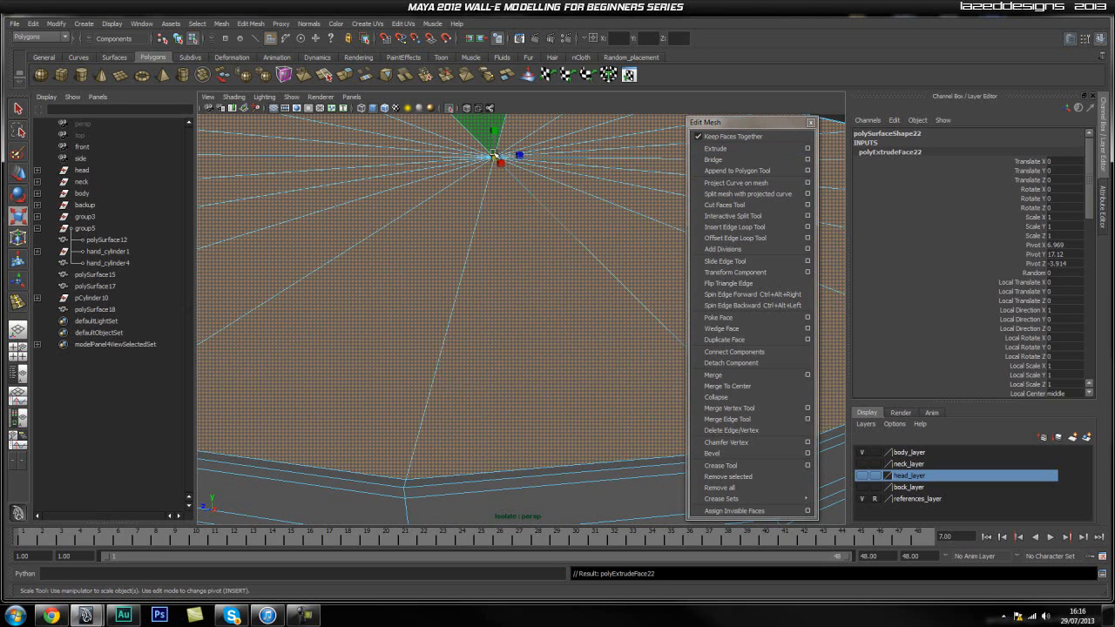
left_click_drag(499, 161, 487, 161)
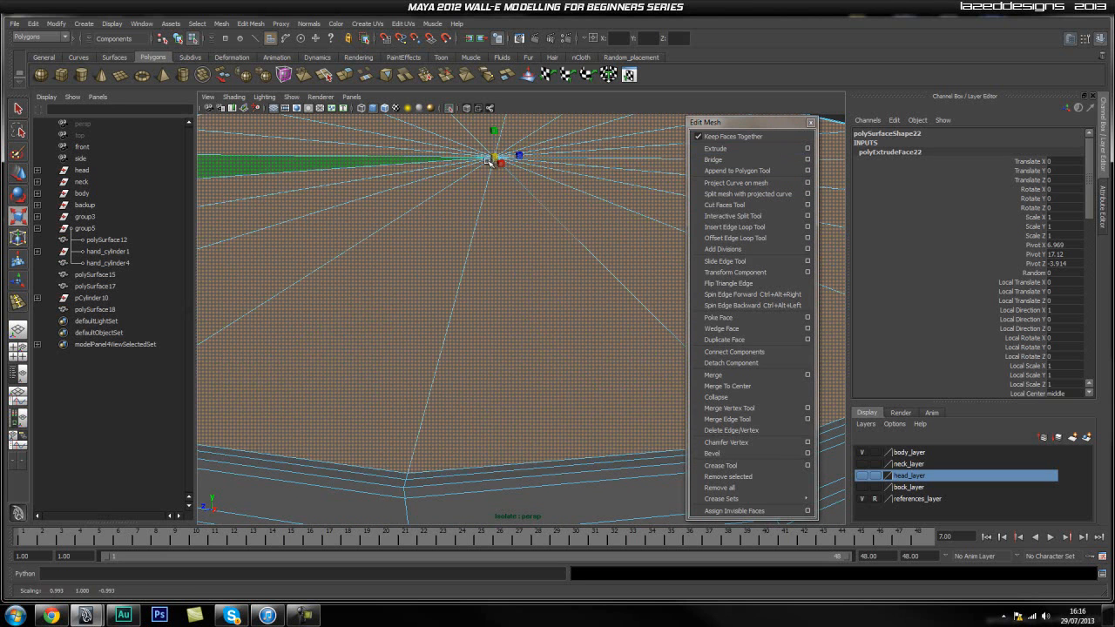
Extrude the disc's top faces and set their height to about Y 17.124.
left_click(715, 148)
key("w")
left_click_drag(494, 138, 495, 131)
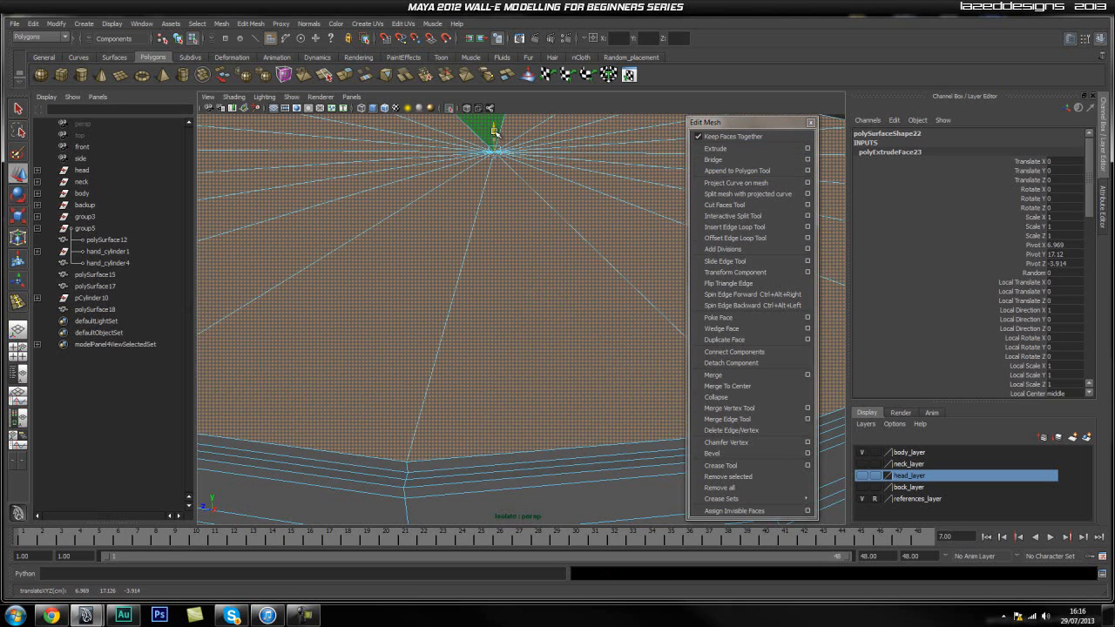
left_click_drag(556, 230, 558, 236, "alt")
right_click_drag(558, 236, 542, 232, "alt")
left_click(714, 159)
left_click_drag(493, 162, 493, 165)
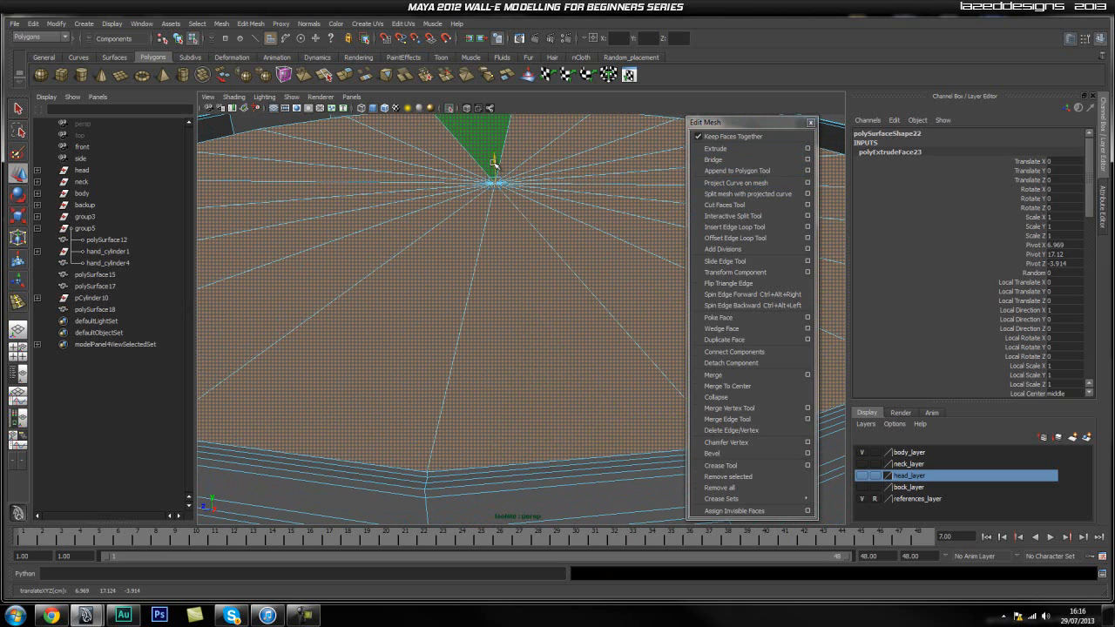
Extrude the raised disc's top faces and move them up to about Y 17.16, checking the height in the side view.
left_click(751, 150)
scroll(515, 223, "down", 5)
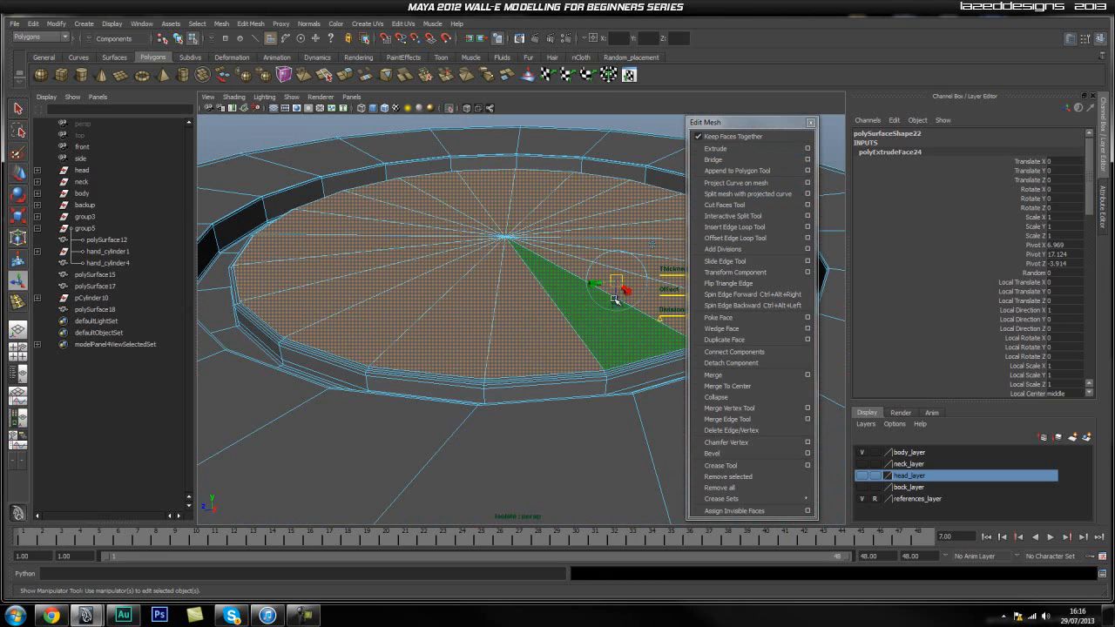
key("w")
left_click_drag(504, 217, 507, 201)
left_click_drag(528, 318, 567, 287, "alt")
key("space")
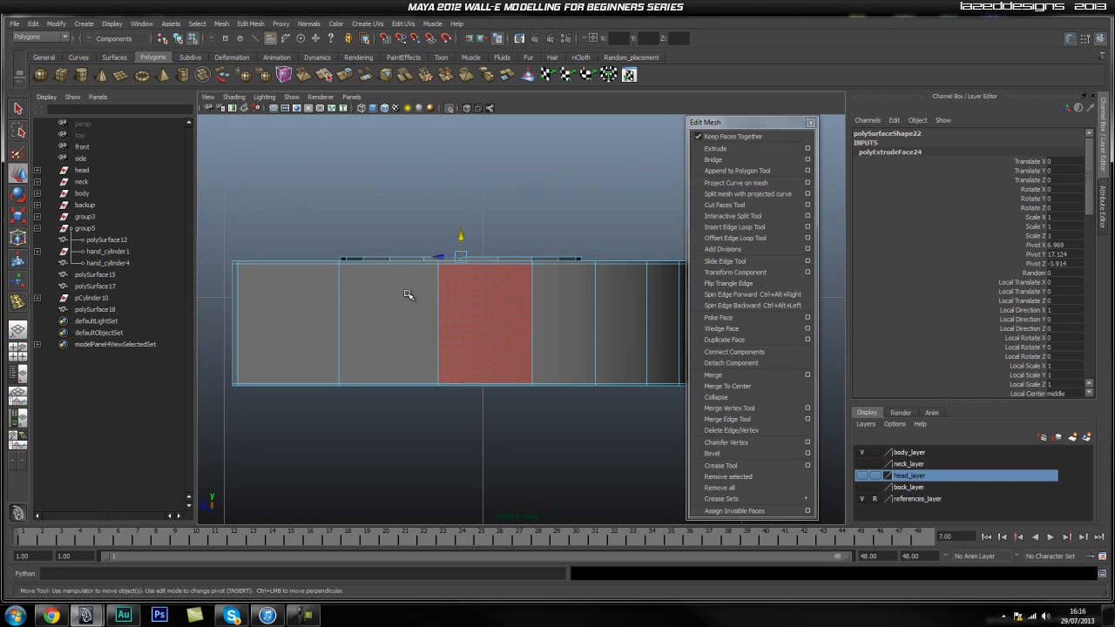
right_click_drag(398, 301, 435, 273, "alt")
middle_click_drag(445, 257, 445, 289, "alt")
right_click_drag(302, 287, 351, 281, "alt")
middle_click_drag(379, 277, 431, 276, "alt")
right_click_drag(429, 276, 559, 295, "alt")
left_click_drag(451, 223, 450, 221)
Extrude the disc's top faces again and raise them slightly to about Y 17.162.
left_click(715, 148)
left_click_drag(449, 218, 448, 215)
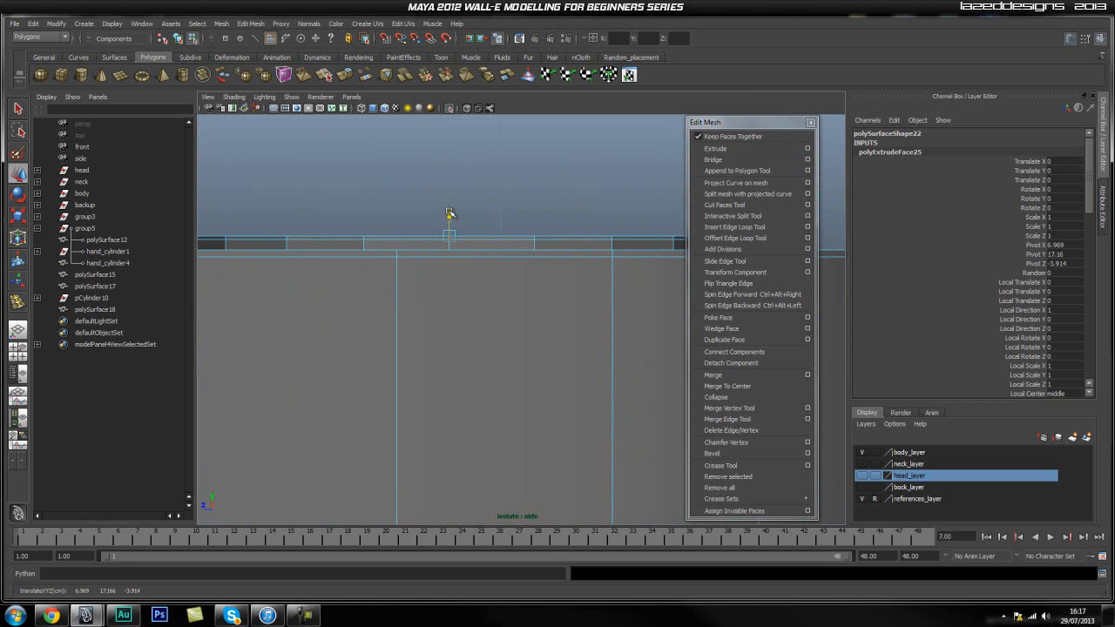
key("space")
left_click_drag(450, 225, 450, 211)
mouse_move(431, 279)
left_mouse_down("alt")
mouse_move(444, 280)
mouse_move(429, 291)
left_mouse_up("alt")
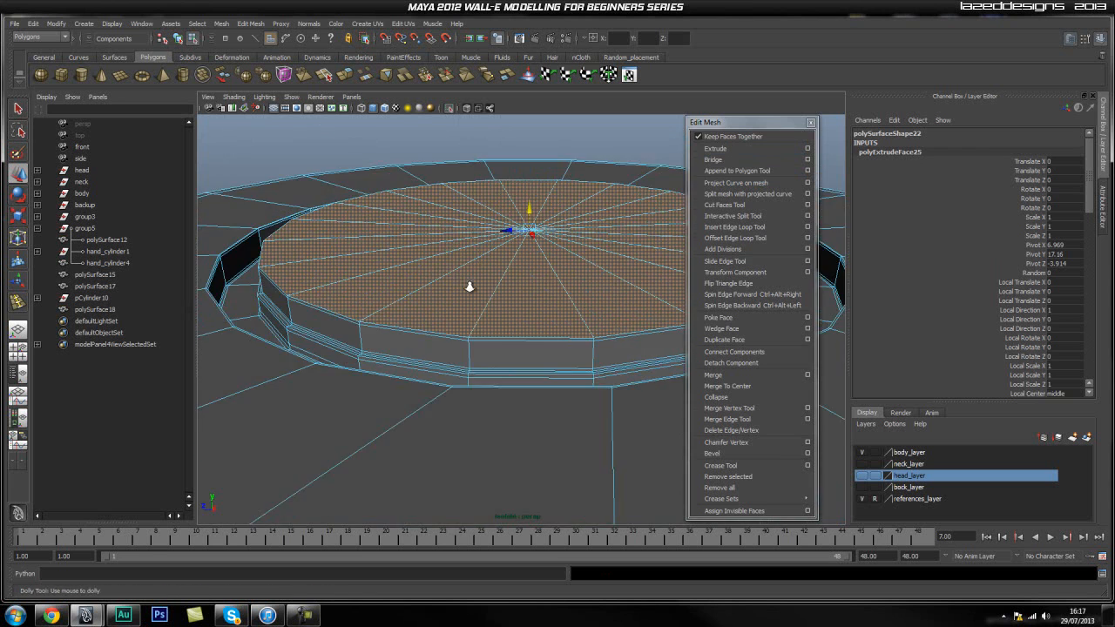
right_click_drag(462, 291, 540, 291, "alt")
left_click_drag(540, 291, 512, 289, "alt")
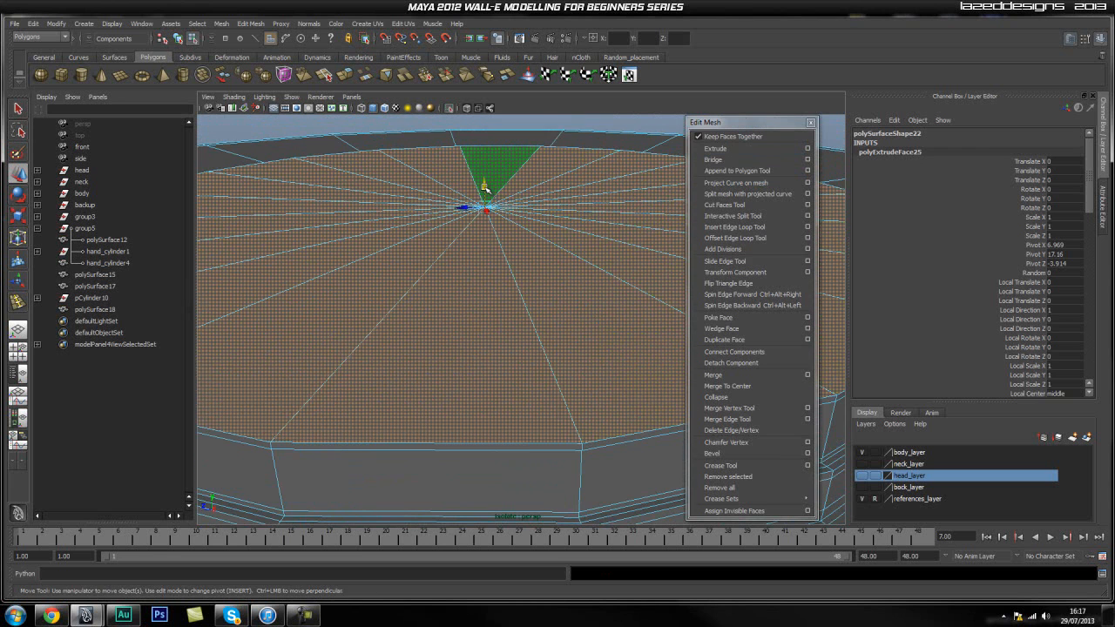
left_click_drag(485, 188, 484, 190)
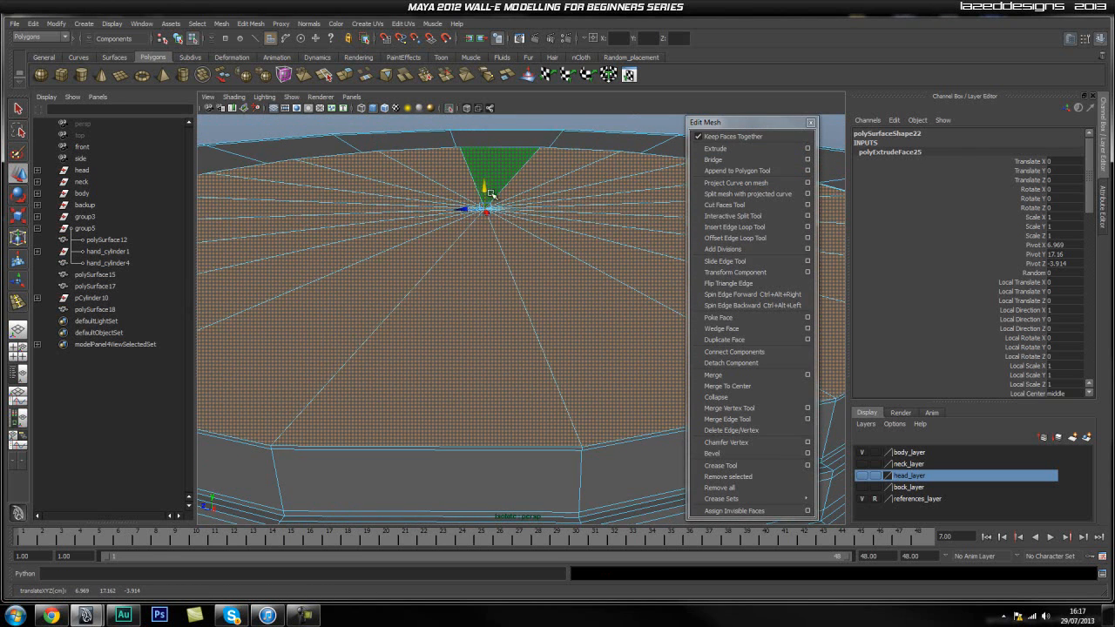
Extrude the disc's top faces in place and scale them inward to about 0.996.
left_click(715, 148)
key("r")
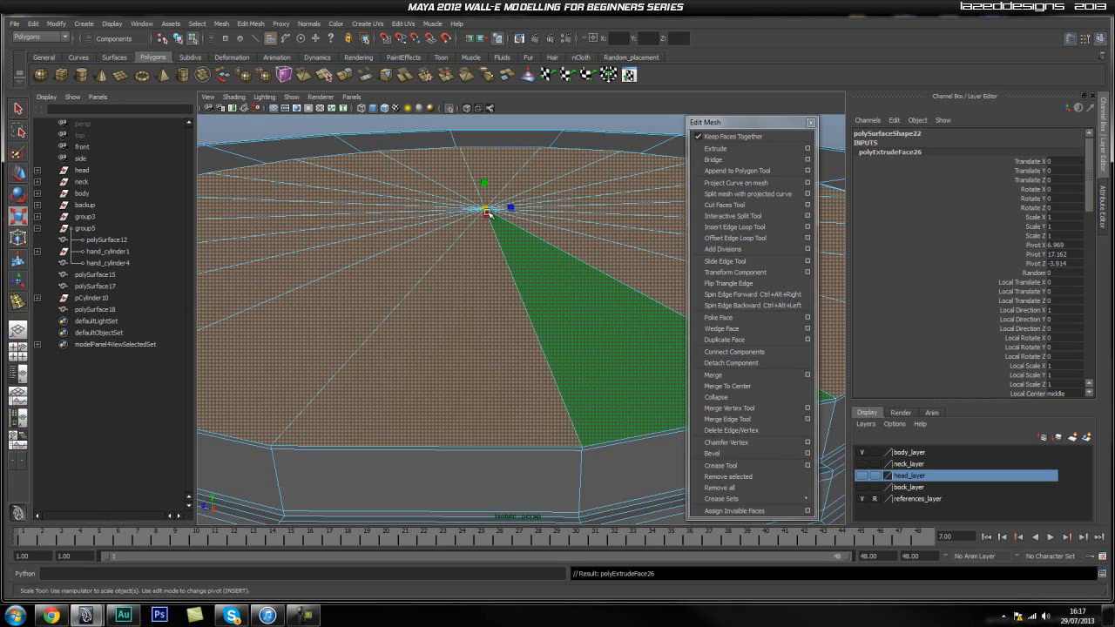
left_click_drag(488, 214, 487, 211)
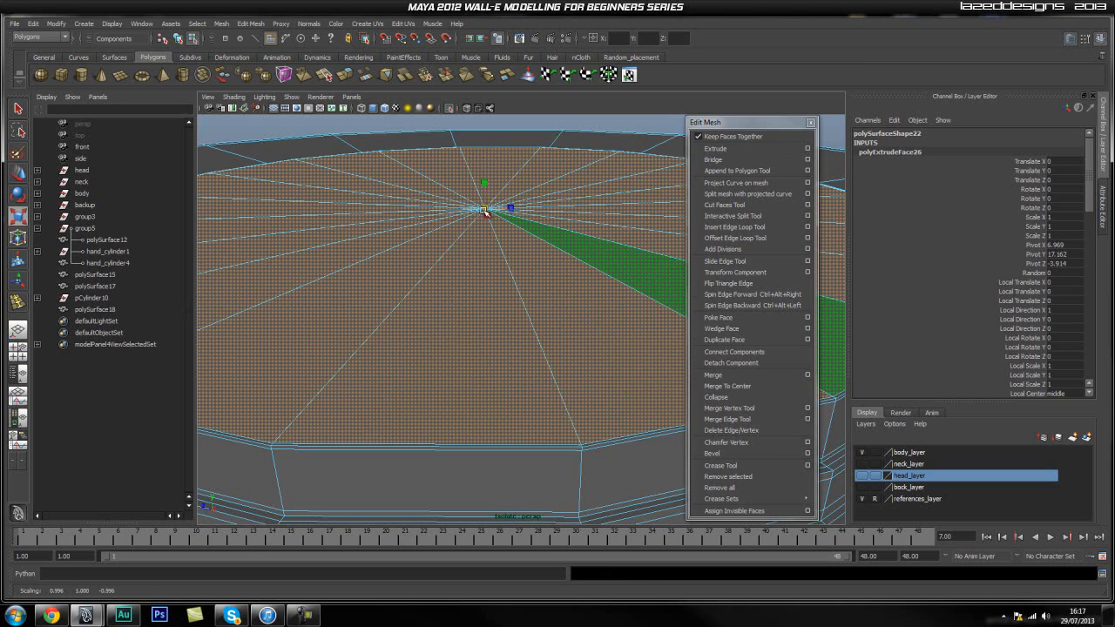
Return the hand piece to object mode and display it with smooth mesh preview.
key("q")
right_click_drag(438, 300, 481, 276)
scroll(454, 324, "down", 8)
left_click(451, 425)
left_click(627, 513)
left_click_drag(577, 467, 565, 414, "alt")
left_click(565, 414)
key("3")
left_click(542, 471)
Examine the smoothed hand piece's recess, raised disc and outer edges from several angles.
left_click_drag(502, 395, 496, 374, "alt")
scroll(494, 394, "up", 5)
scroll(540, 381, "down", 5)
right_click_drag(495, 373, 603, 376, "alt")
left_click_drag(514, 369, 515, 375, "alt")
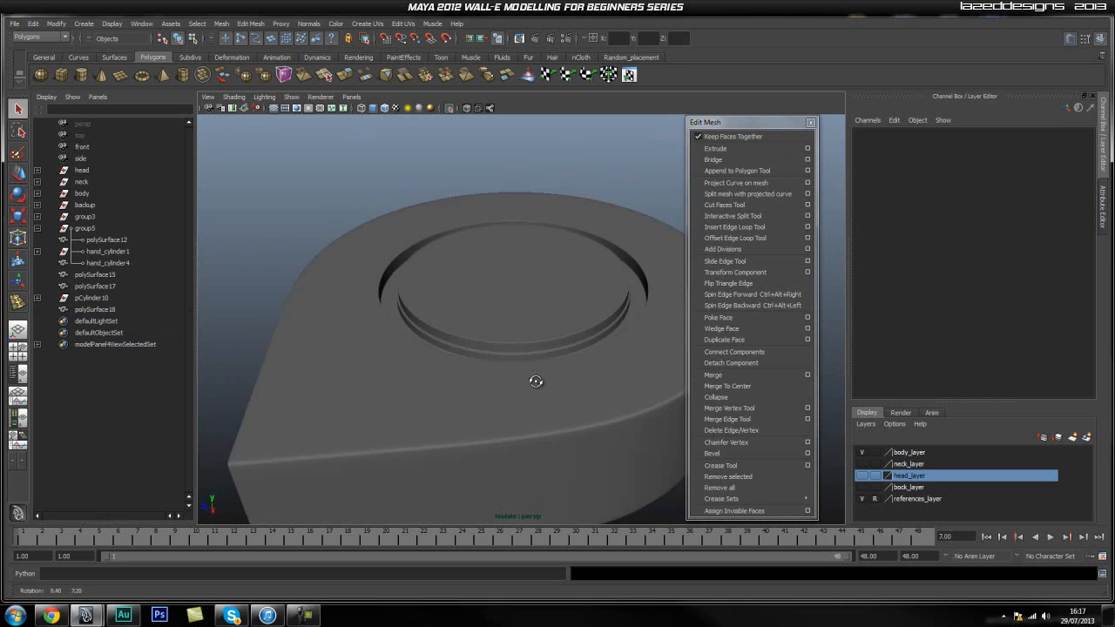
right_click_drag(514, 375, 617, 385, "alt")
left_click_drag(523, 362, 501, 380, "alt")
left_click_drag(583, 413, 522, 383, "alt")
scroll(614, 380, "down", 4)
scroll(543, 378, "down", 3)
Leave isolated view and delete the old hand_cylinder4 from the end of the arm.
left_click(454, 108)
left_click_drag(447, 132, 449, 381, "alt")
scroll(455, 375, "down", 5)
right_click_drag(449, 381, 571, 395, "alt")
left_click_drag(475, 349, 501, 364, "alt")
left_click(475, 381)
left_click(524, 375)
left_click_drag(525, 417, 468, 350, "alt")
left_click(468, 347)
key("Delete")
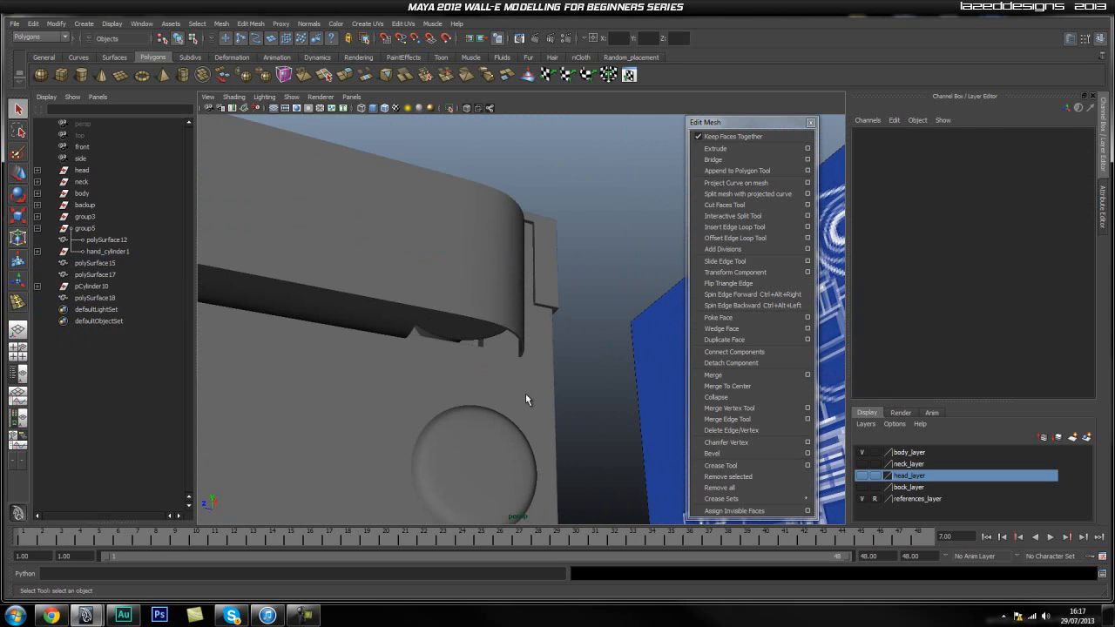
Duplicate the rounded hand piece polySurface18 and centre the copy's pivot.
left_click_drag(516, 270, 498, 359, "alt")
left_click(439, 284)
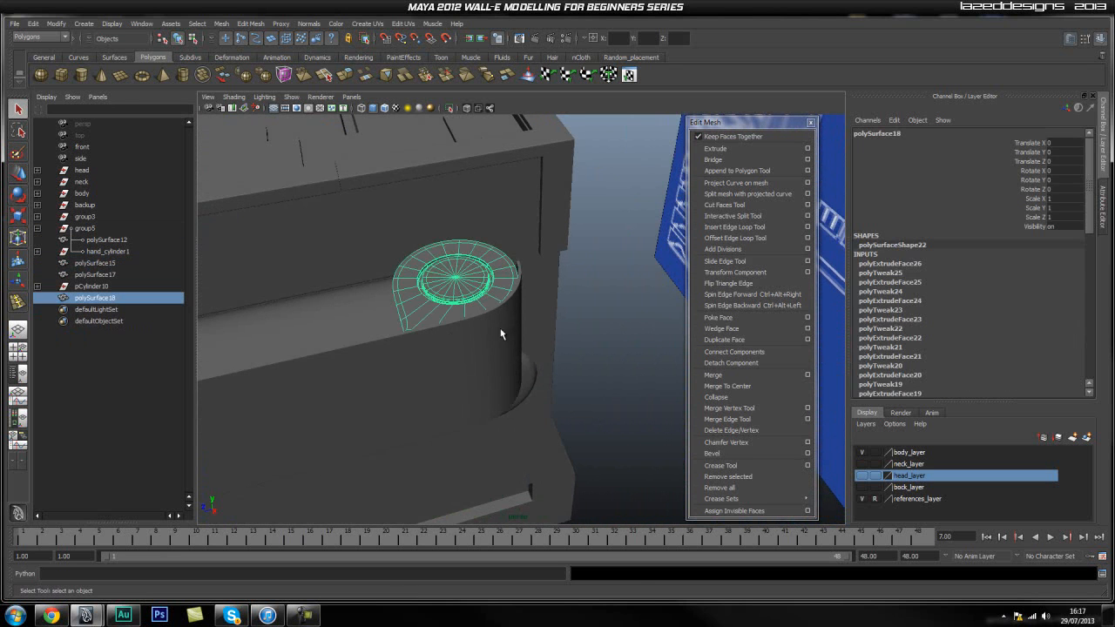
key("ctrl+d")
key("w")
left_click_drag(457, 283, 493, 393, "alt")
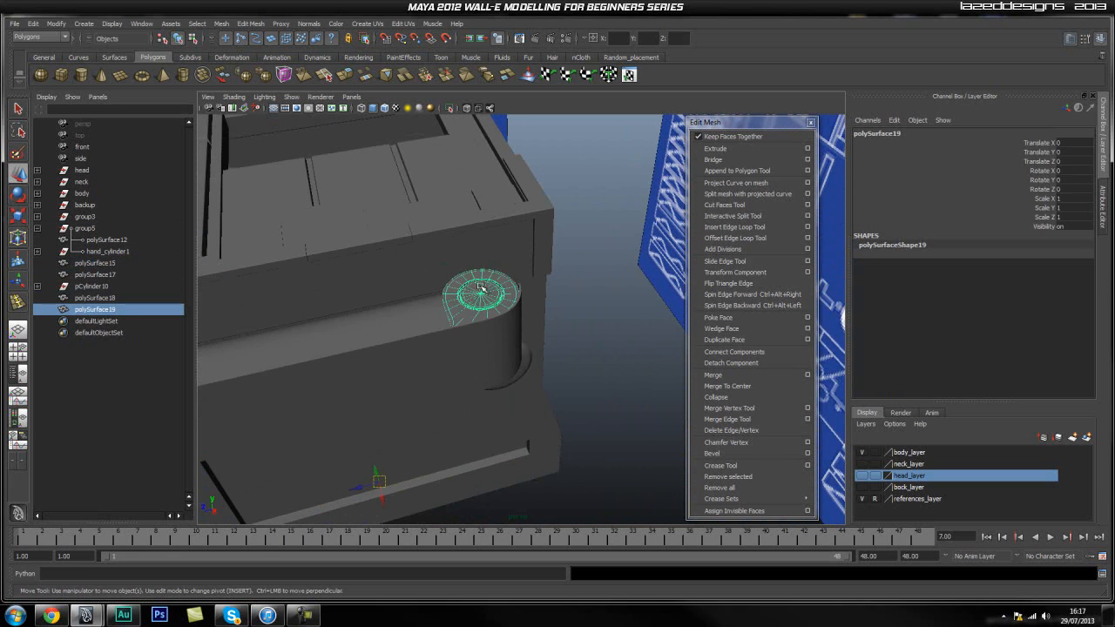
key("space")
left_click_drag(403, 243, 454, 435)
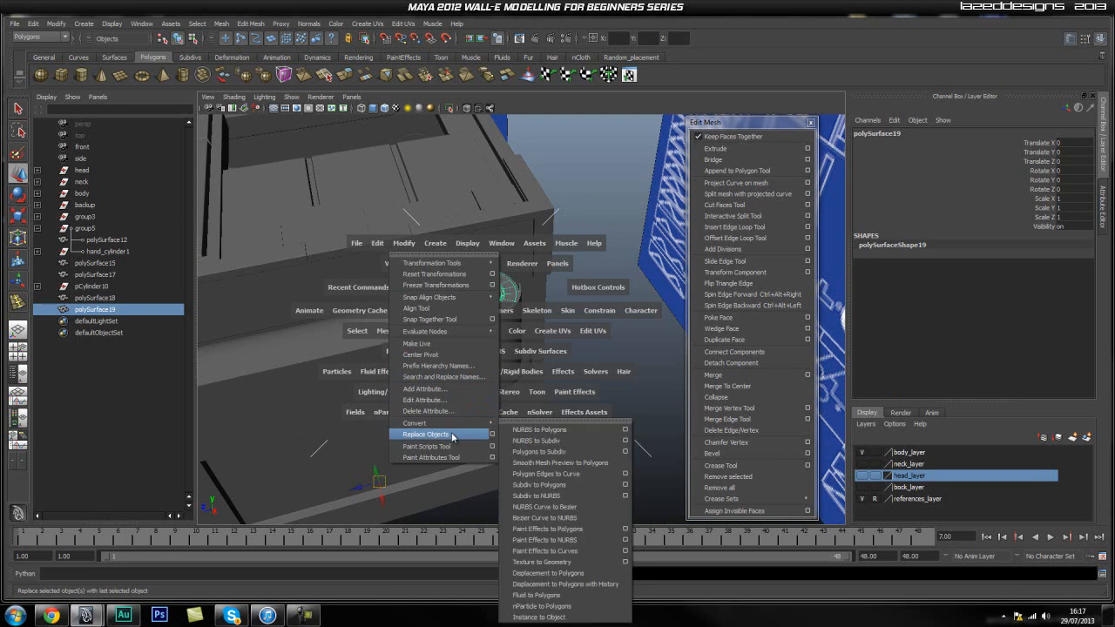
left_click(443, 356)
Move the copied hand piece below the arm to about Translate Y -2.995 and flip it with Scale Y -1.
left_click_drag(640, 358, 484, 315, "alt")
left_click_drag(479, 255, 480, 388)
key("r")
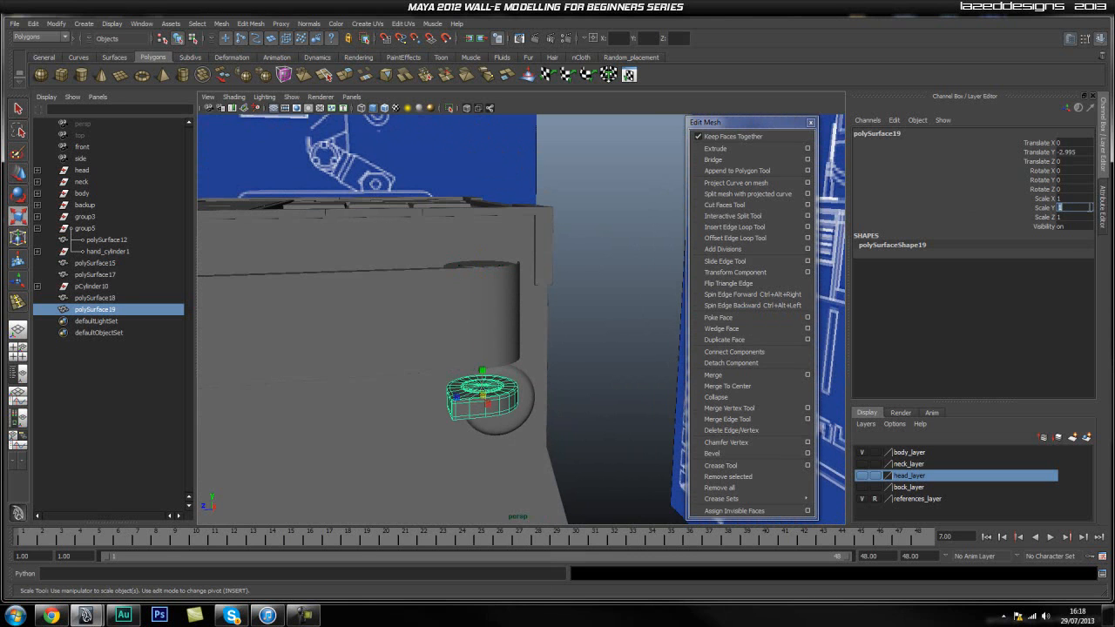
left_click(598, 312)
left_click_drag(598, 312, 446, 335, "alt")
left_click(450, 356)
key("w")
key("ctrl+z")
left_click_drag(495, 307, 470, 317, "alt")
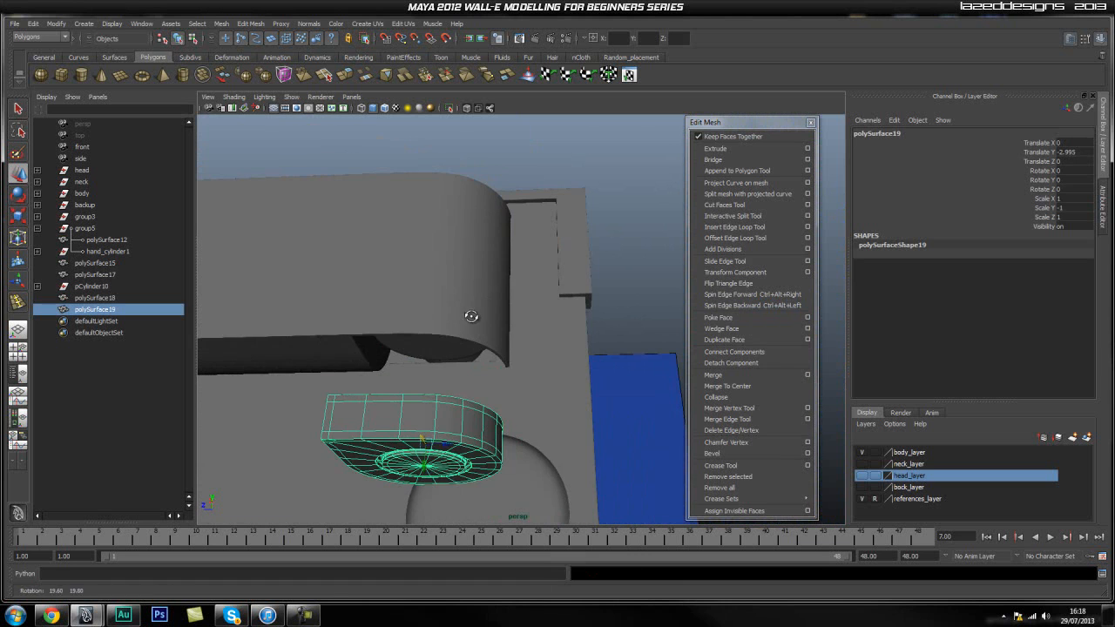
left_click_drag(422, 440, 513, 394)
key("ctrl+z")
Using X-ray display in the side view, raise the flipped copy to the arm's underside at about Translate Y -1.789.
key("space")
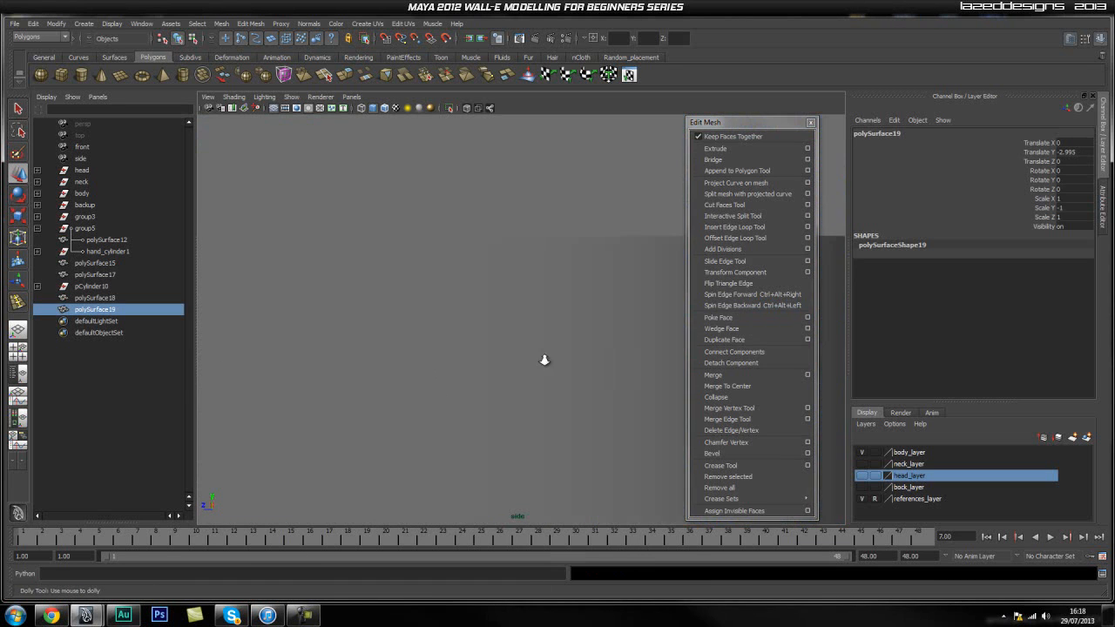
scroll(557, 357, "down", 10)
scroll(471, 353, "up", 5)
right_click_drag(372, 383, 458, 388, "alt")
middle_click_drag(401, 327, 419, 259, "alt")
left_click(466, 109)
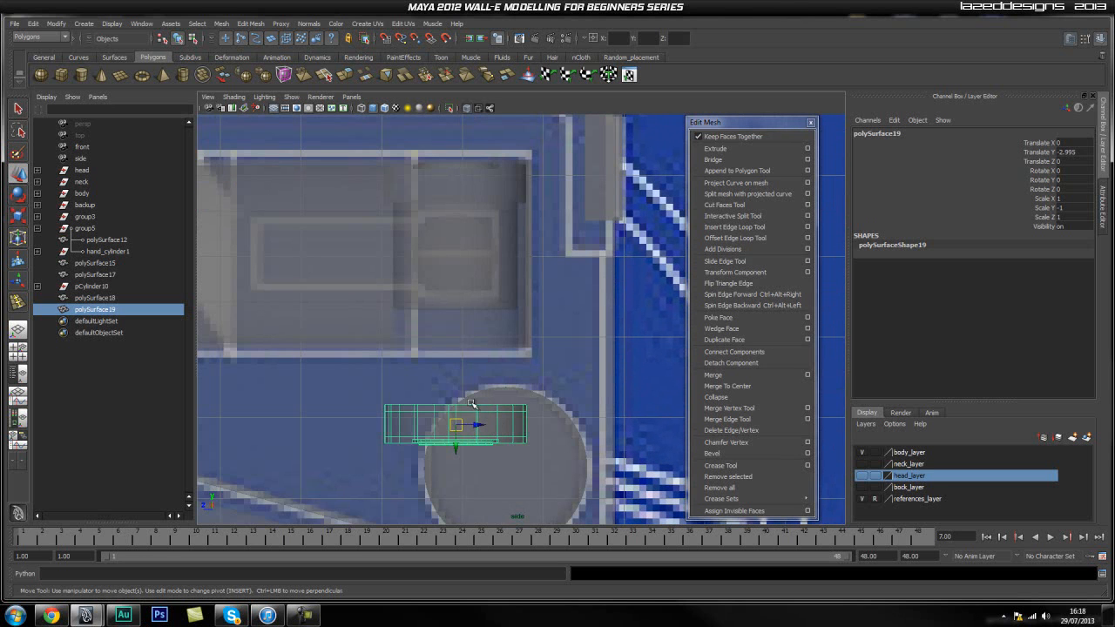
left_click_drag(455, 445, 456, 350)
scroll(456, 352, "up", 3)
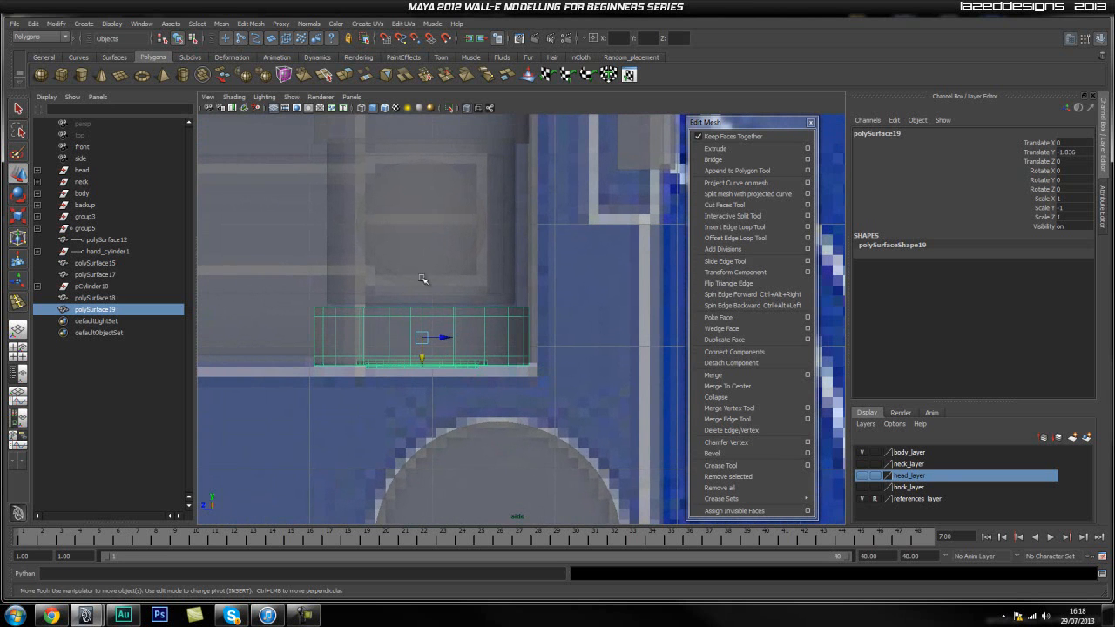
mouse_move(421, 364)
left_mouse_down()
mouse_move(425, 273)
mouse_move(425, 354)
left_mouse_up()
left_click_drag(424, 367, 424, 346)
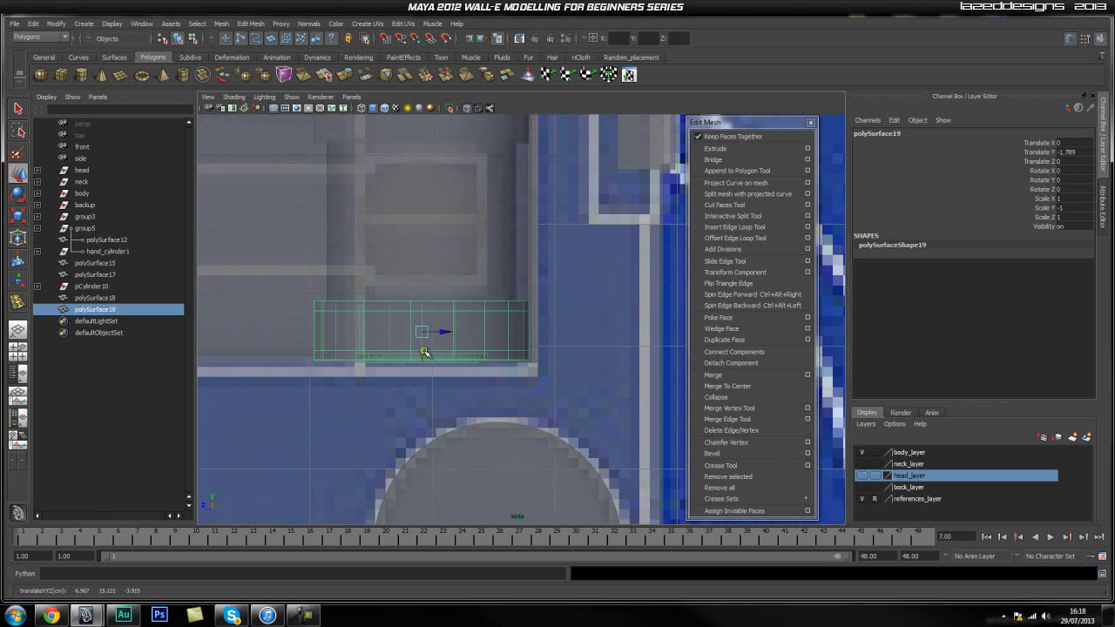
left_click(467, 109)
key("space")
left_click_drag(453, 277, 451, 237)
left_click(617, 388)
Take the long rounded arm piece polySurface12 out of group5 and place it at the top level of the scene.
left_click_drag(617, 388, 526, 311, "alt")
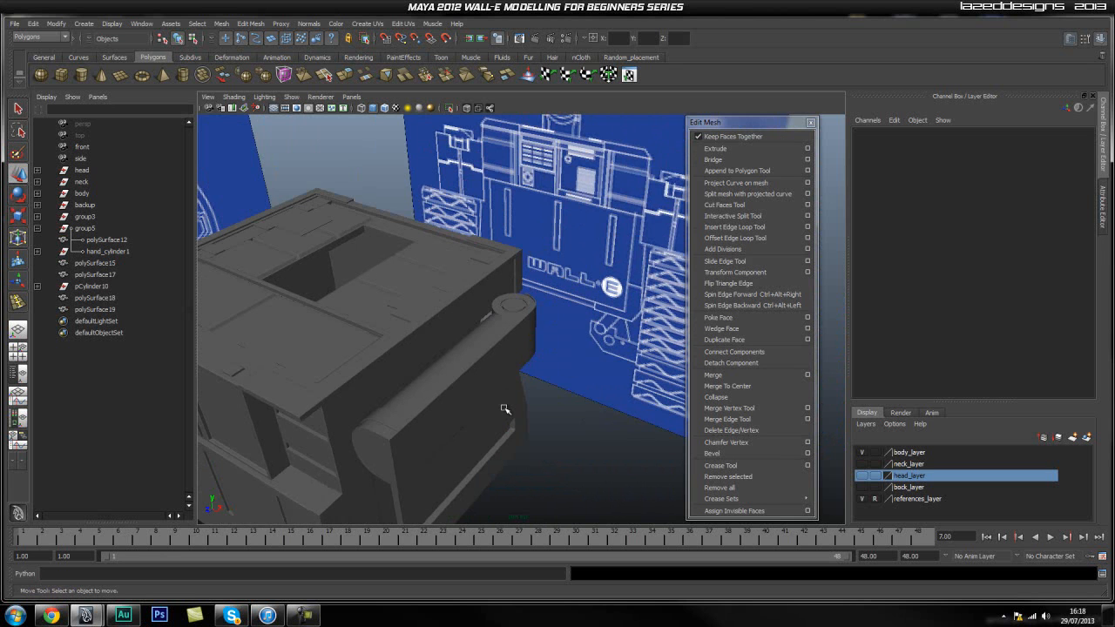
left_click(373, 439)
left_click_drag(436, 462, 399, 390, "alt")
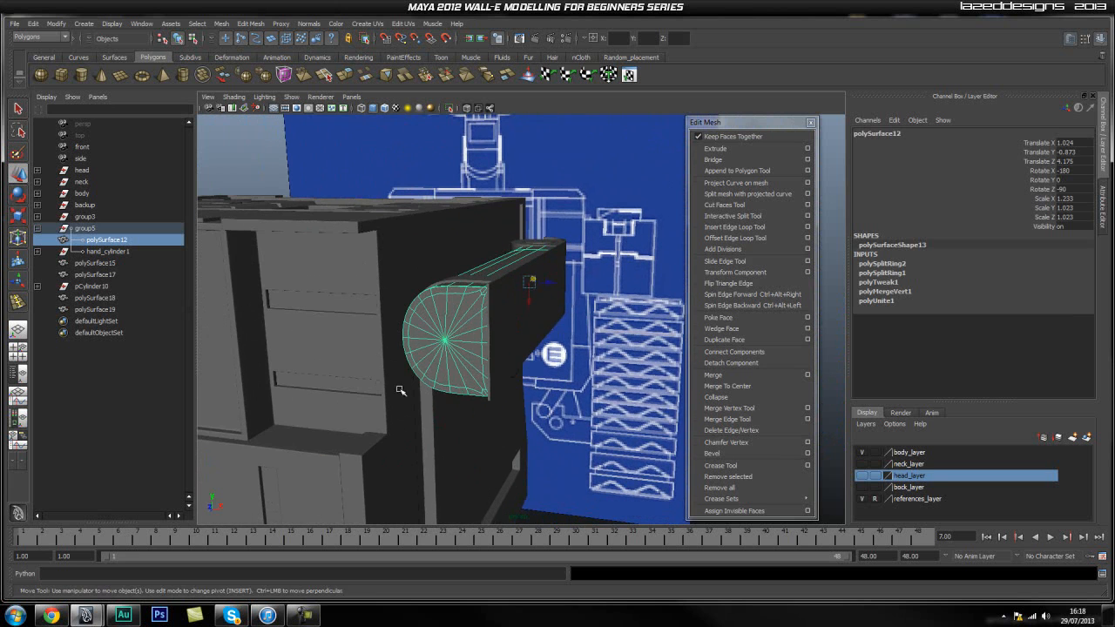
left_click(589, 407)
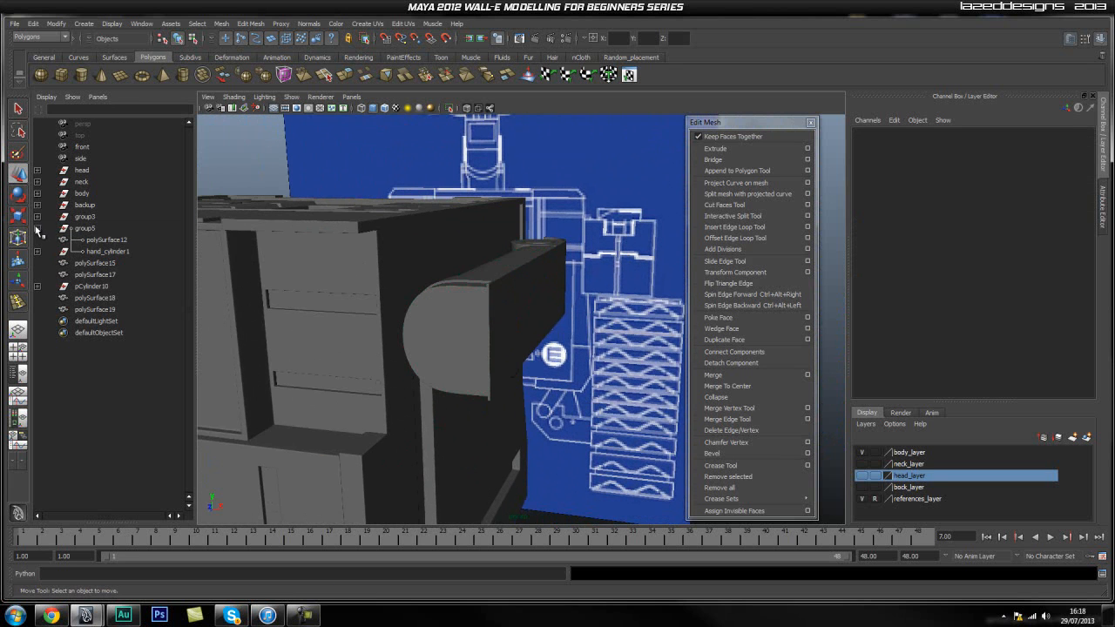
left_click(97, 241)
left_click_drag(261, 233, 193, 258, "alt")
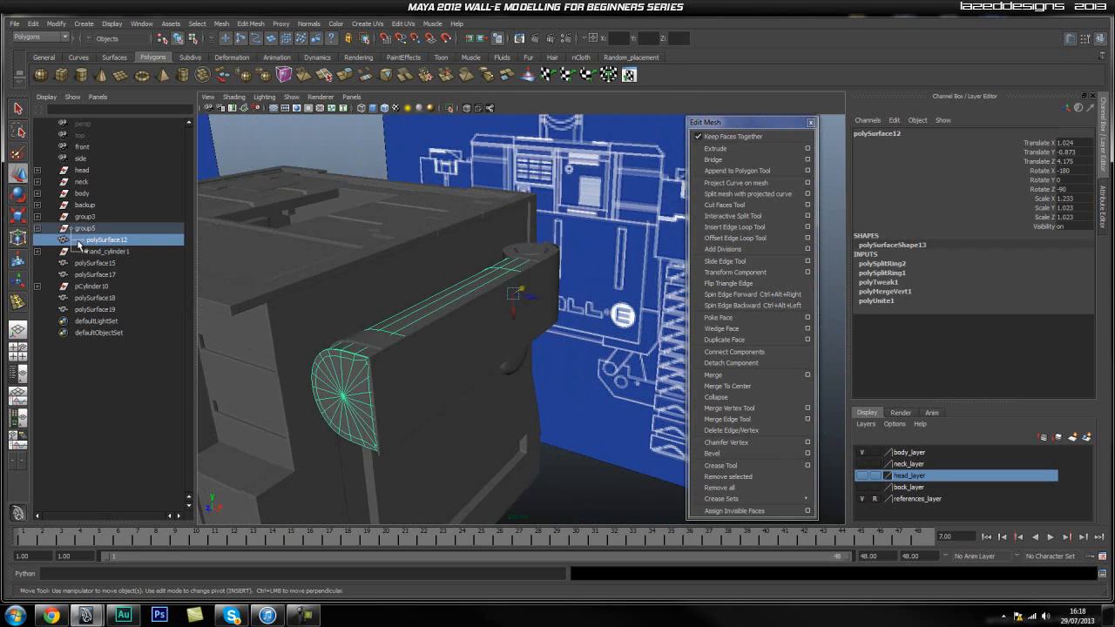
left_click(99, 229)
left_click(103, 240)
middle_click_drag(101, 246, 92, 361)
left_click(90, 232)
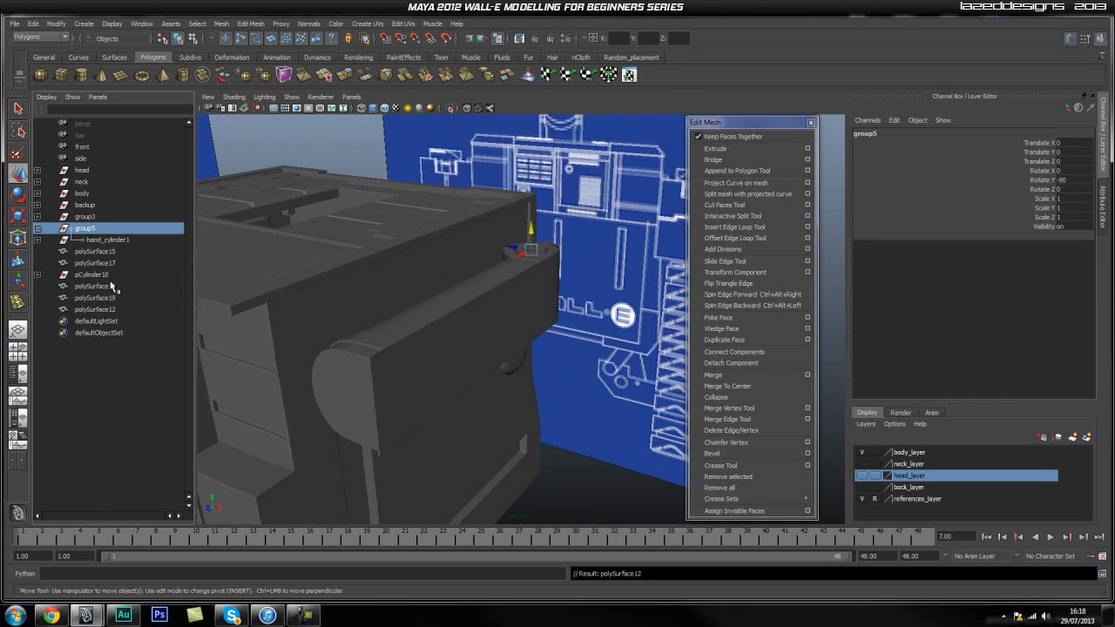
key("Delete")
left_click_drag(572, 249, 563, 292, "alt")
key("ctrl+z")
Examine which objects belong to group5 and its hand_cylinder1 child.
left_click_drag(483, 331, 550, 303, "alt")
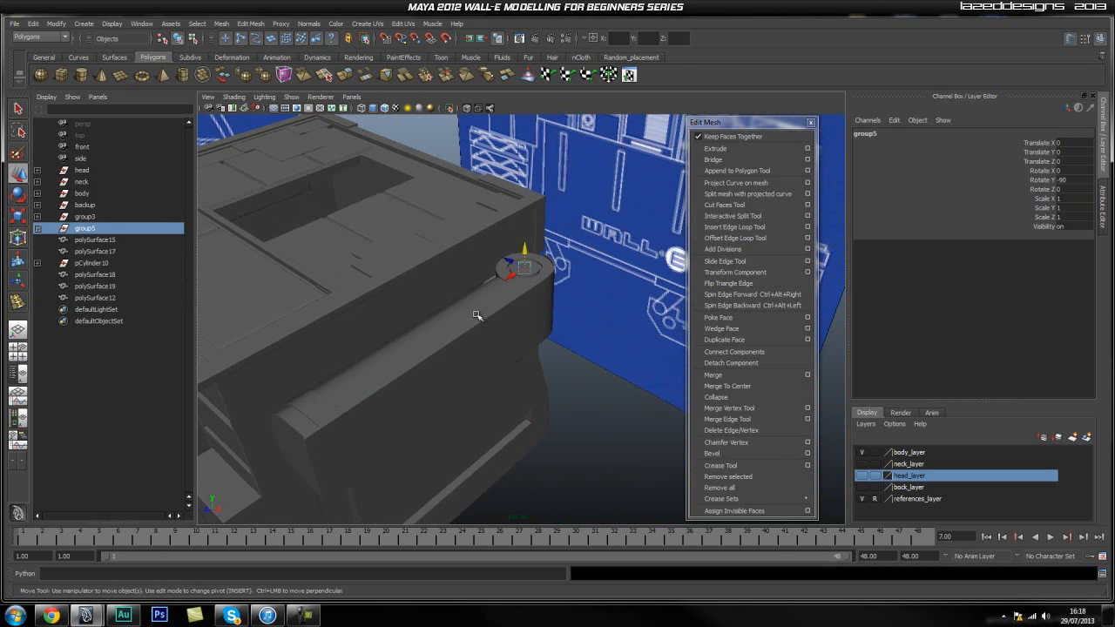
left_click(94, 241)
left_click(39, 229)
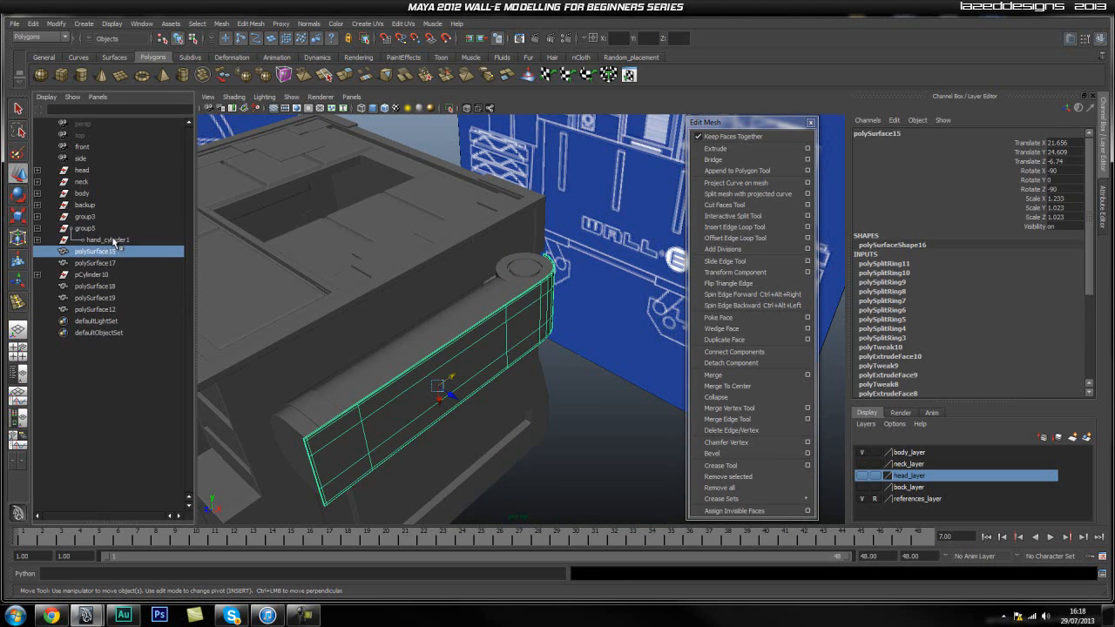
left_click(109, 240)
left_click(38, 240)
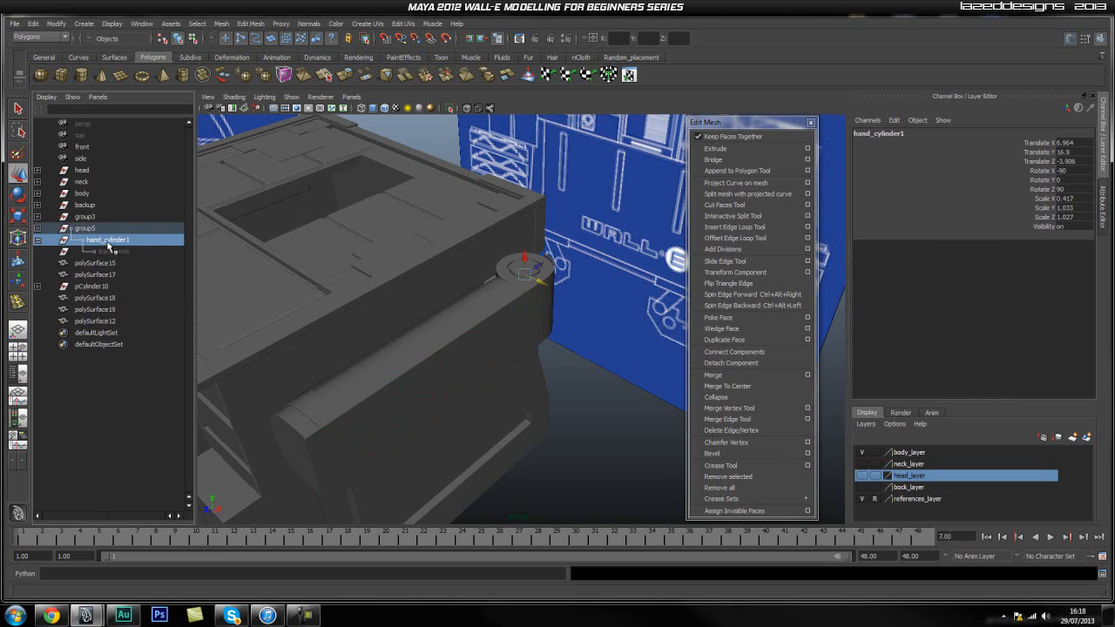
left_click(108, 251)
left_click(104, 229)
Select the arm surfaces polySurface15, 17, 18, 19 and 12, and delete all construction history in the scene.
left_click_drag(378, 326, 535, 410, "alt")
left_click(35, 23)
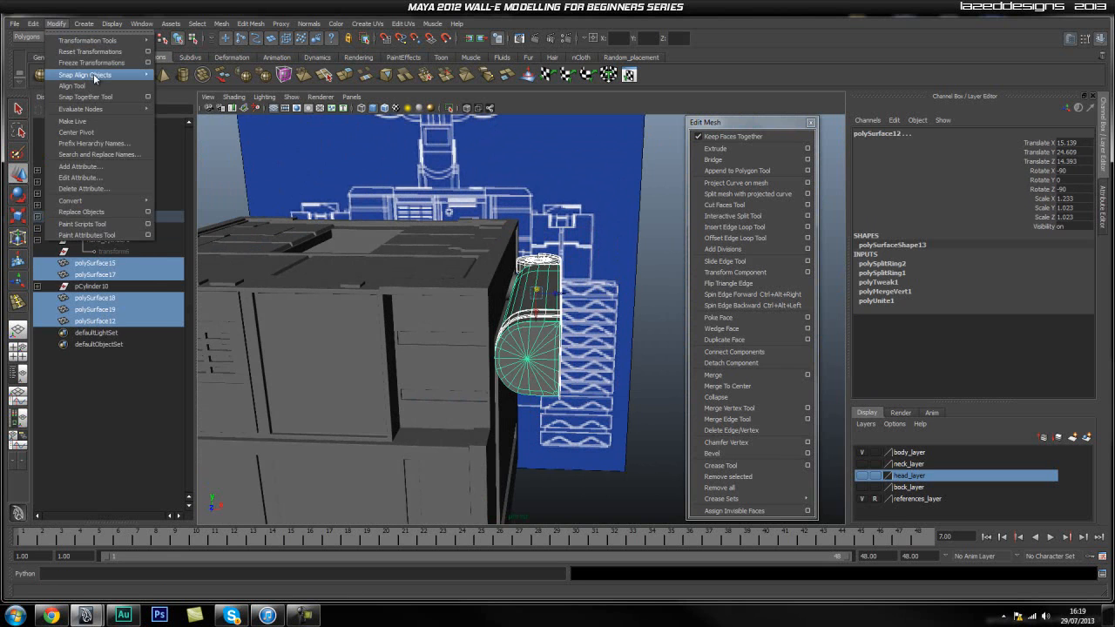
mouse_move(79, 154)
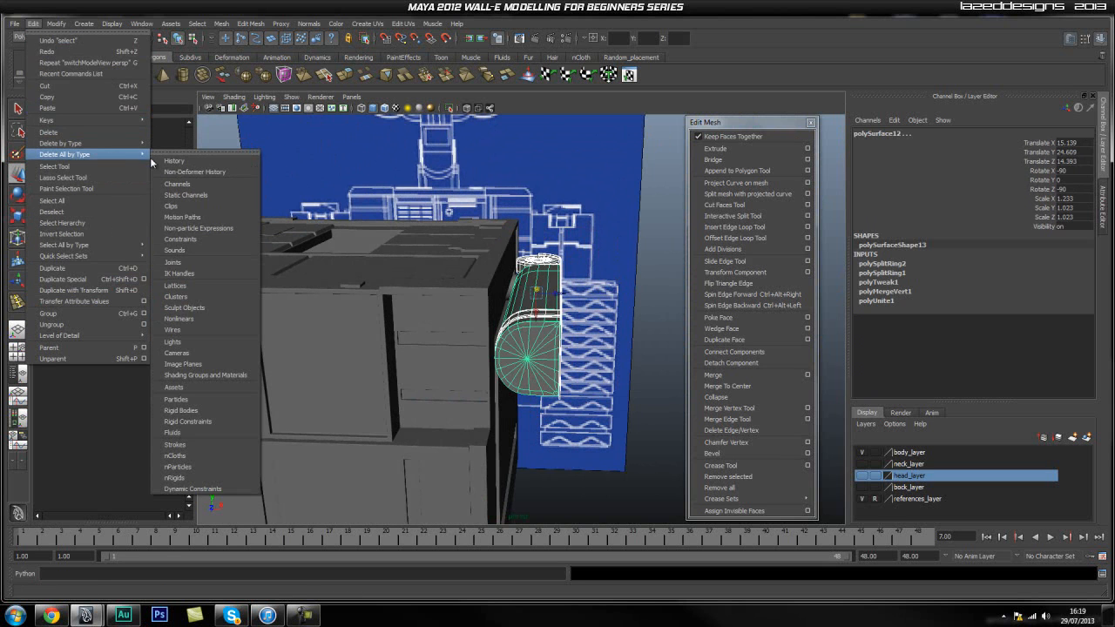
left_click(209, 165)
left_click(554, 212)
Check the contents of group3 and rename the group arm_joint.
left_click(102, 216)
left_click_drag(537, 255, 564, 332, "alt")
scroll(437, 277, "up", 4)
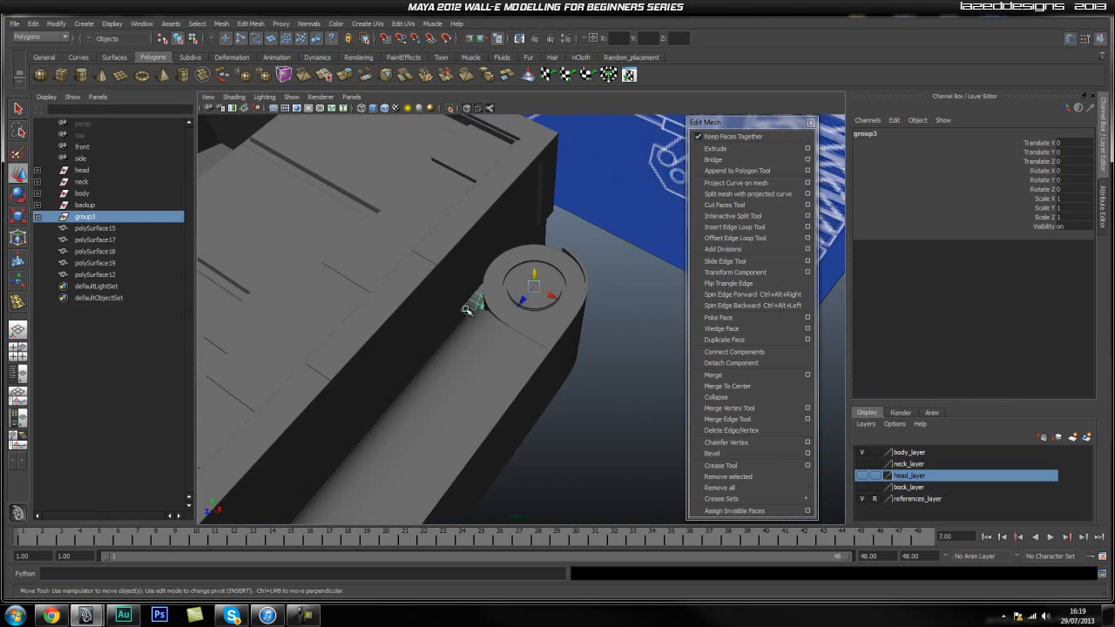
left_click(37, 217)
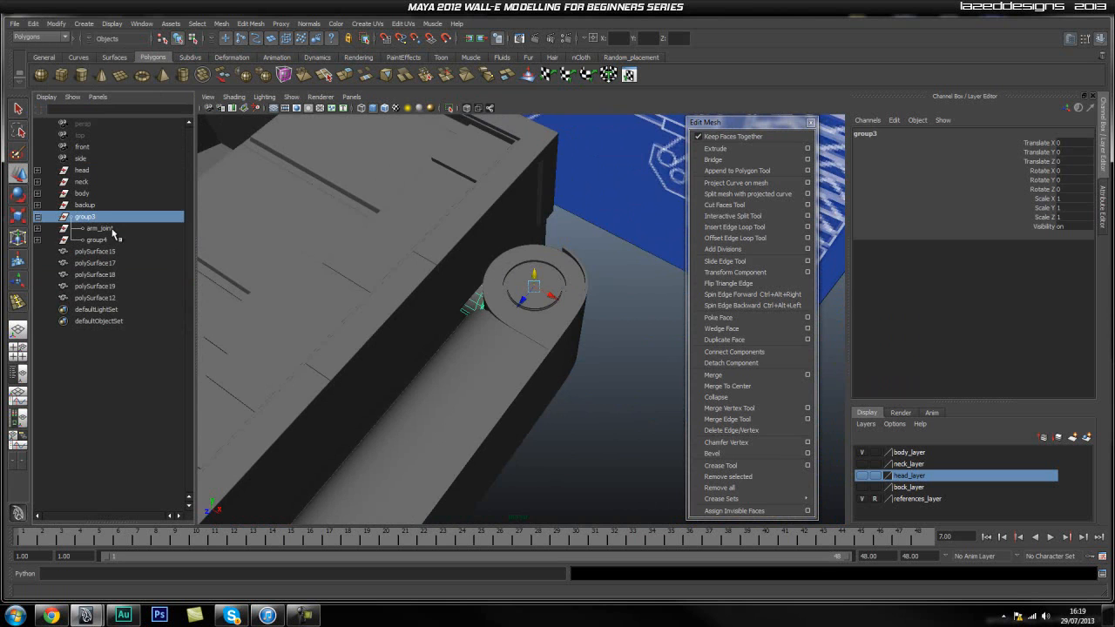
left_click(36, 217)
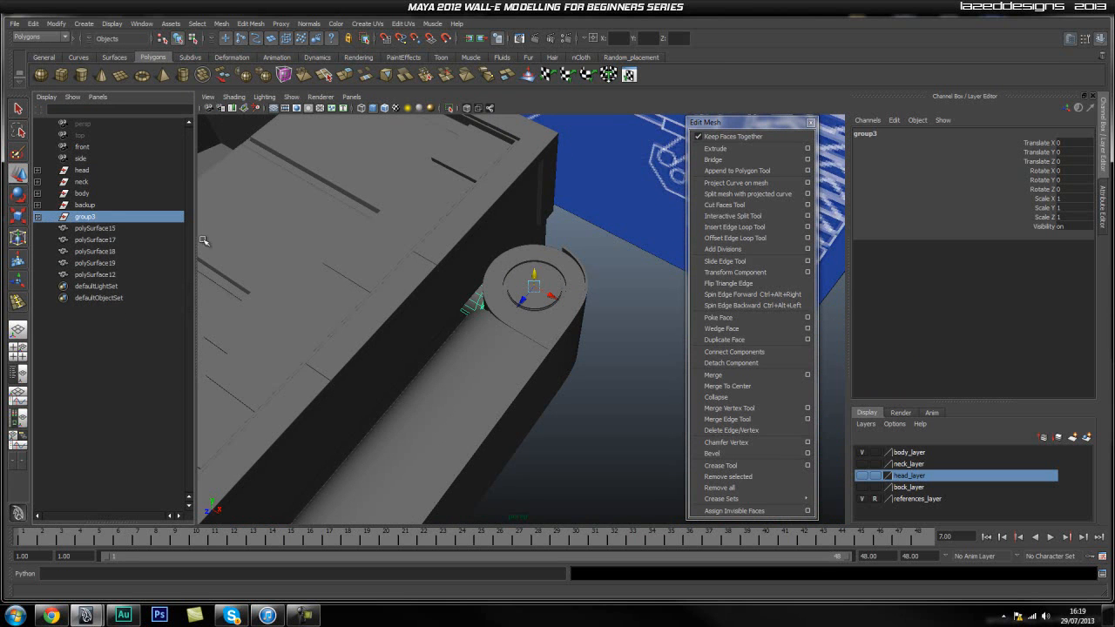
double_click(87, 217)
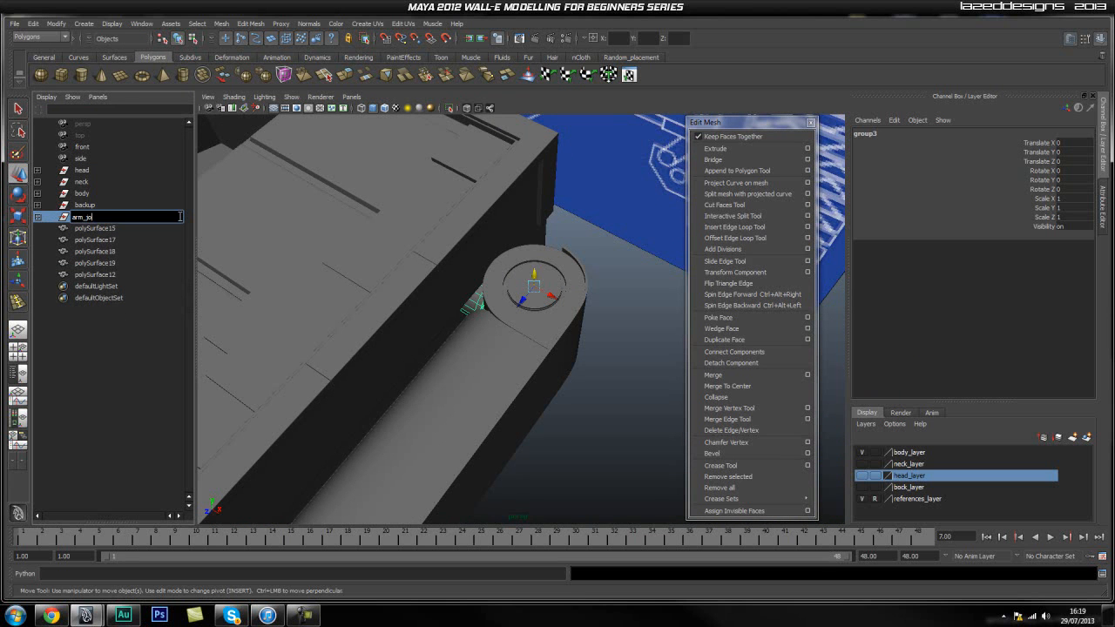
type("arm_joint")
key("Return")
Rename polySurface15, the long outer panel covering the side of the arm, to arm_shield.
left_click(95, 228)
key("f")
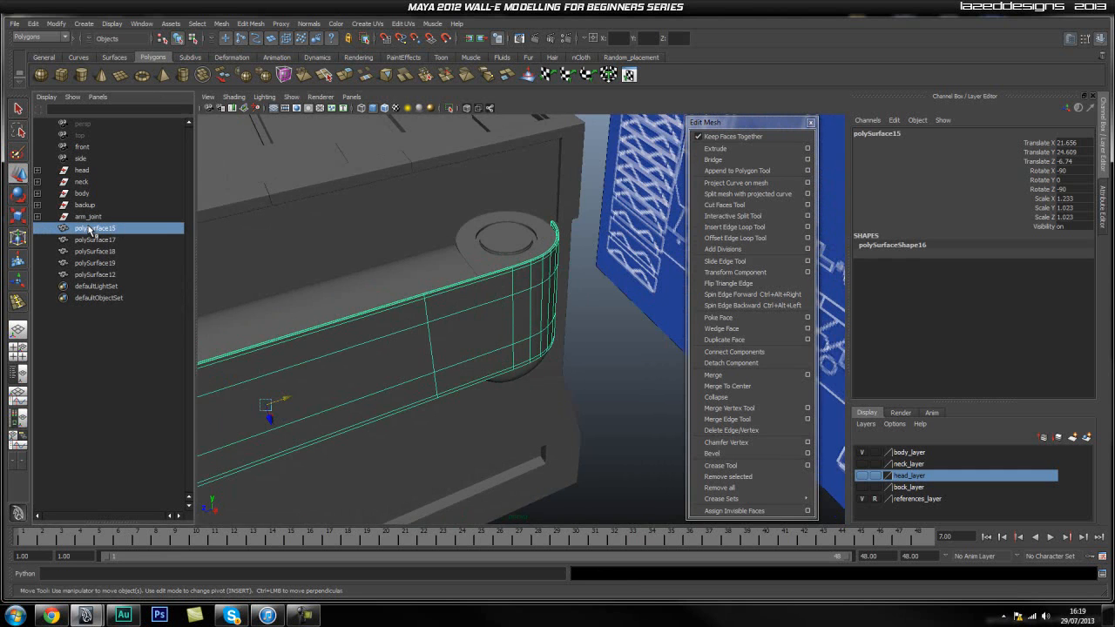
double_click(91, 229)
type("arm_shie")
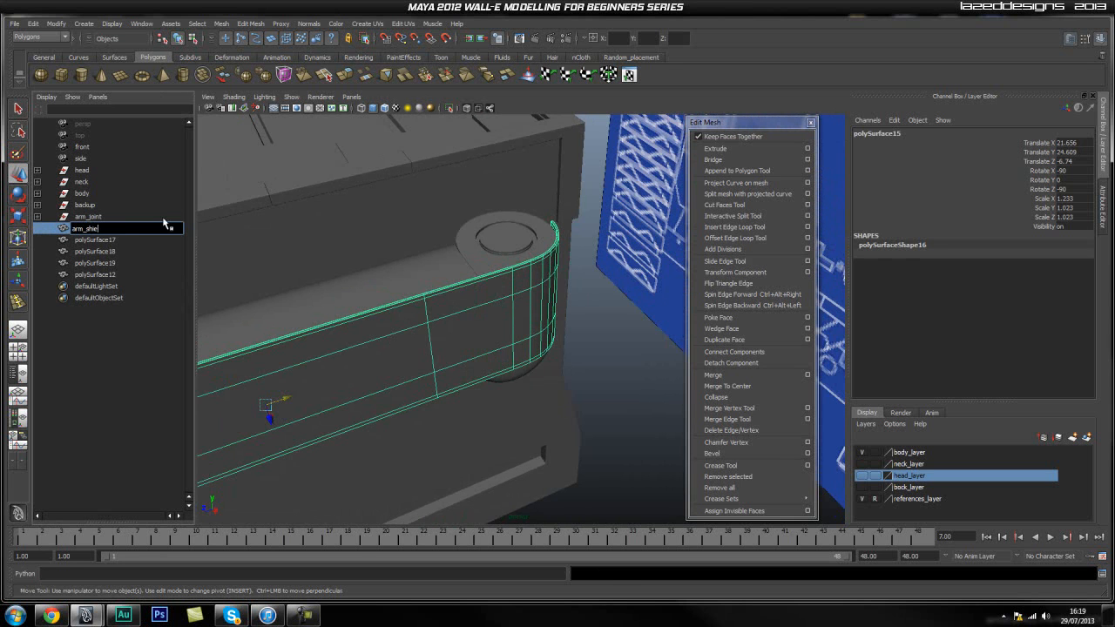
type("ld")
key("Return")
Identify polySurface17, the curved band around the arm's rounded end, and rename it arm_shield_strap.
left_click(94, 240)
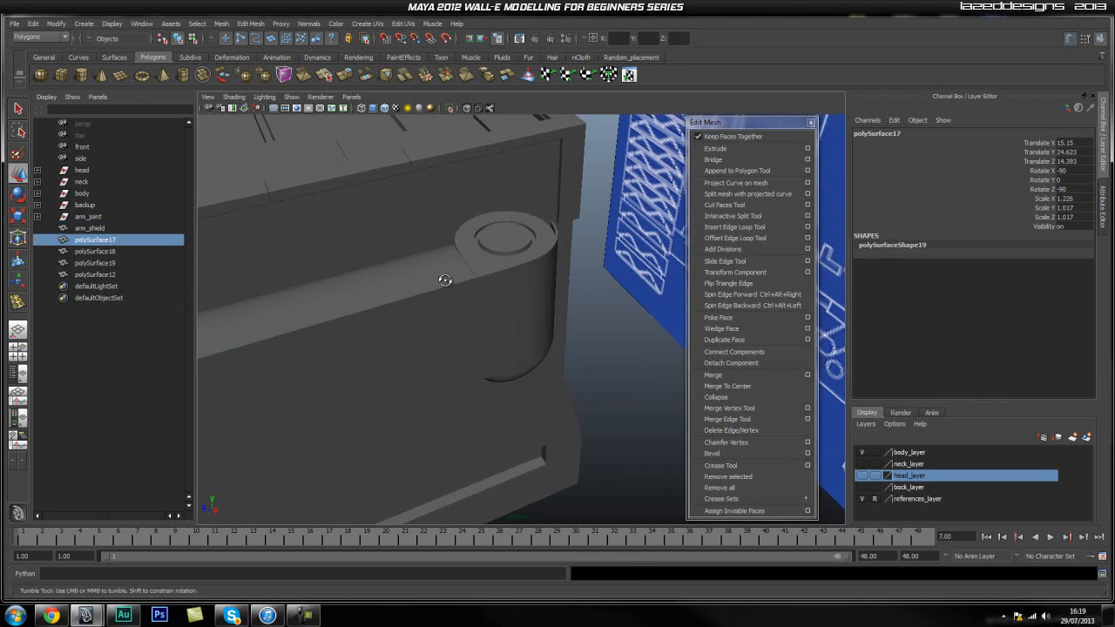
key("f")
left_click_drag(350, 290, 438, 311, "alt")
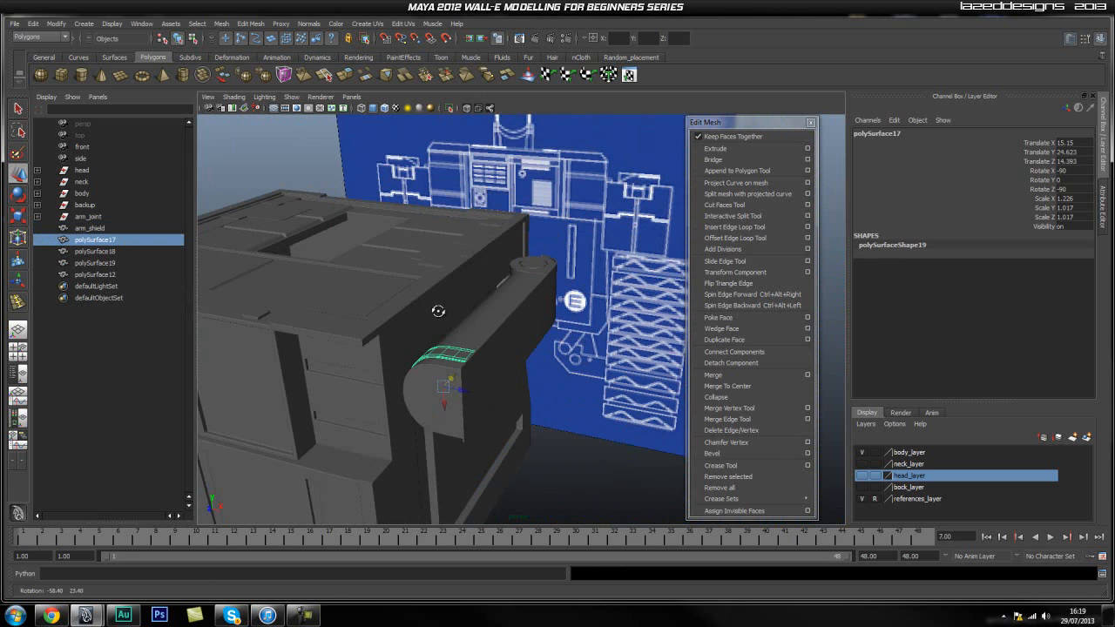
double_click(94, 240)
type("arm")
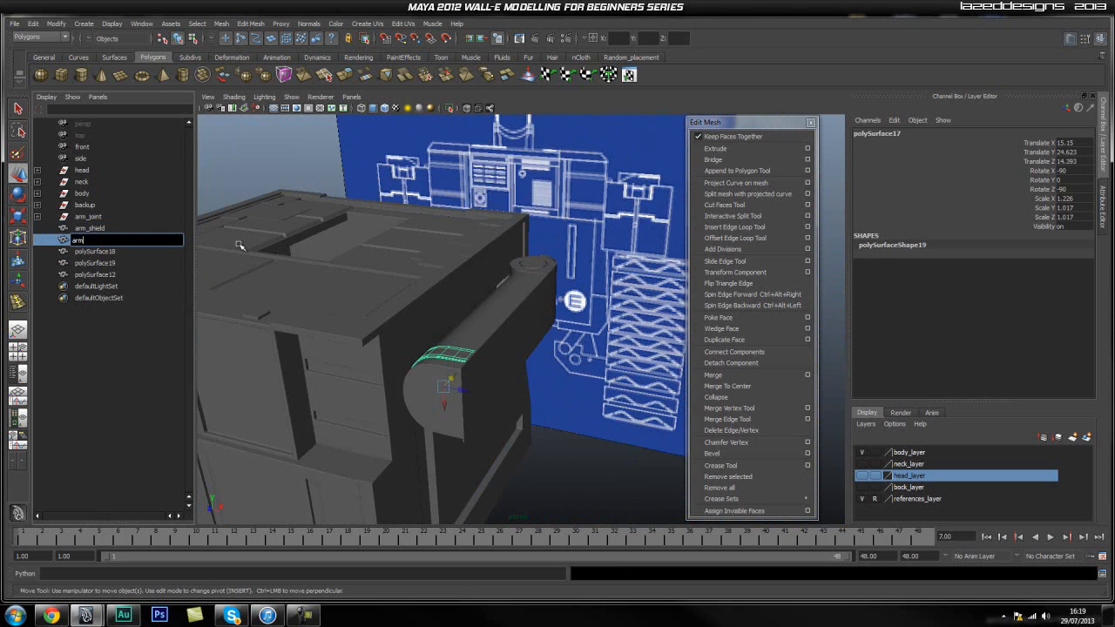
type("_shield_strap")
key("Return")
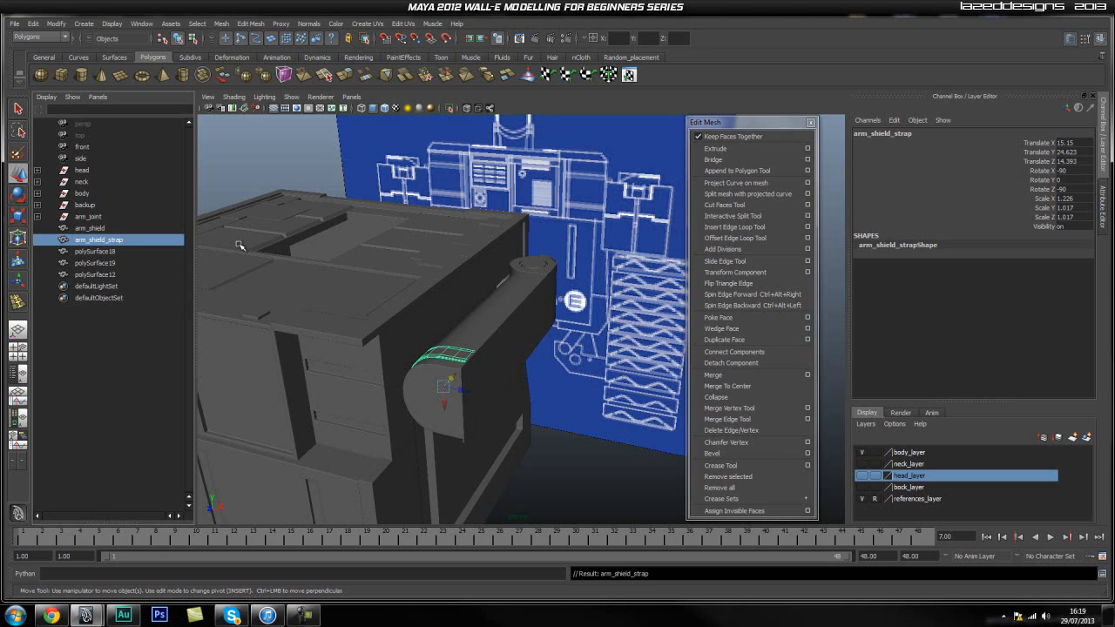
Identify polySurface18, the round disc on top of the arm's pivot end, and rename it arm_rotation_joint.
left_click(111, 251)
key("f")
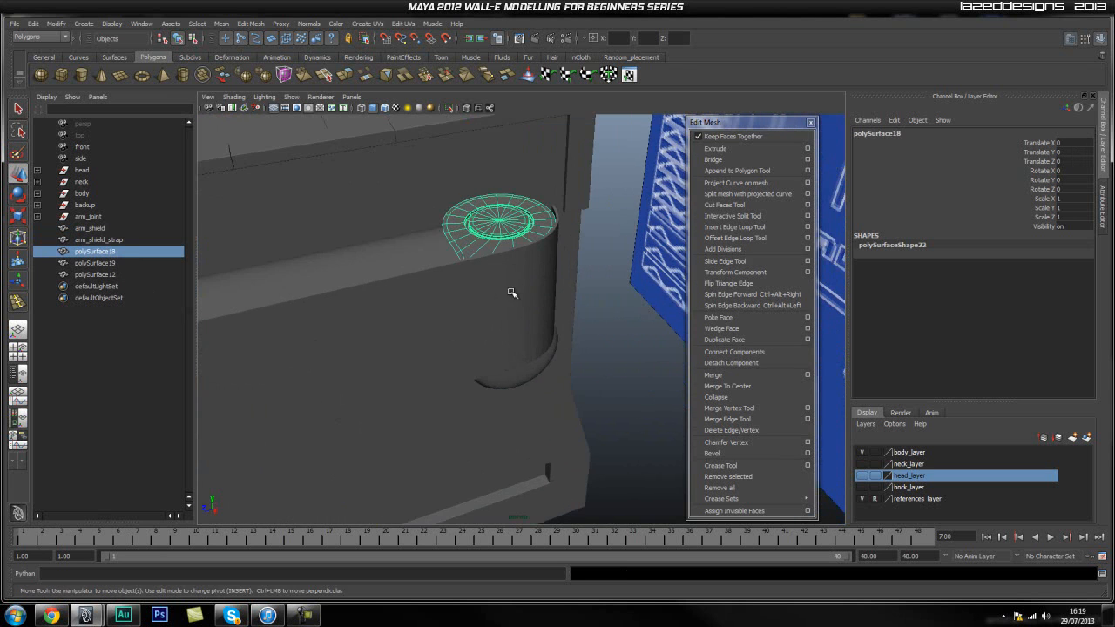
left_click_drag(513, 293, 533, 291, "alt")
double_click(104, 252)
type("arm_rotation_")
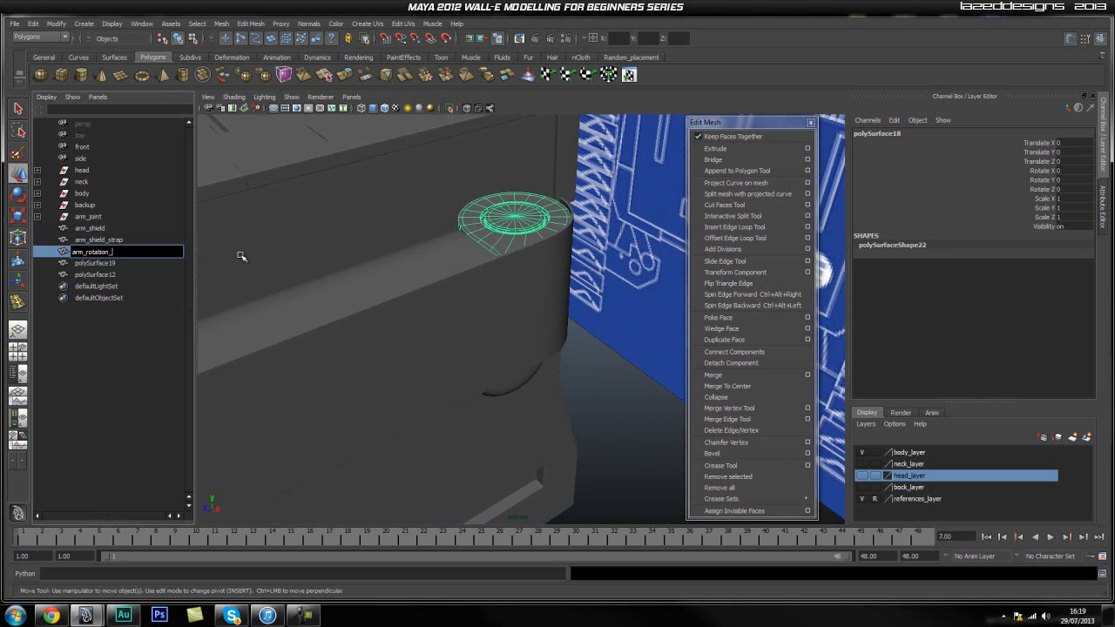
type("joint")
key("Return")
Identify polySurface19, the matching disc on the underside of the arm's pivot end, and rename it arm_rotation_joint_bottom.
left_click(126, 263)
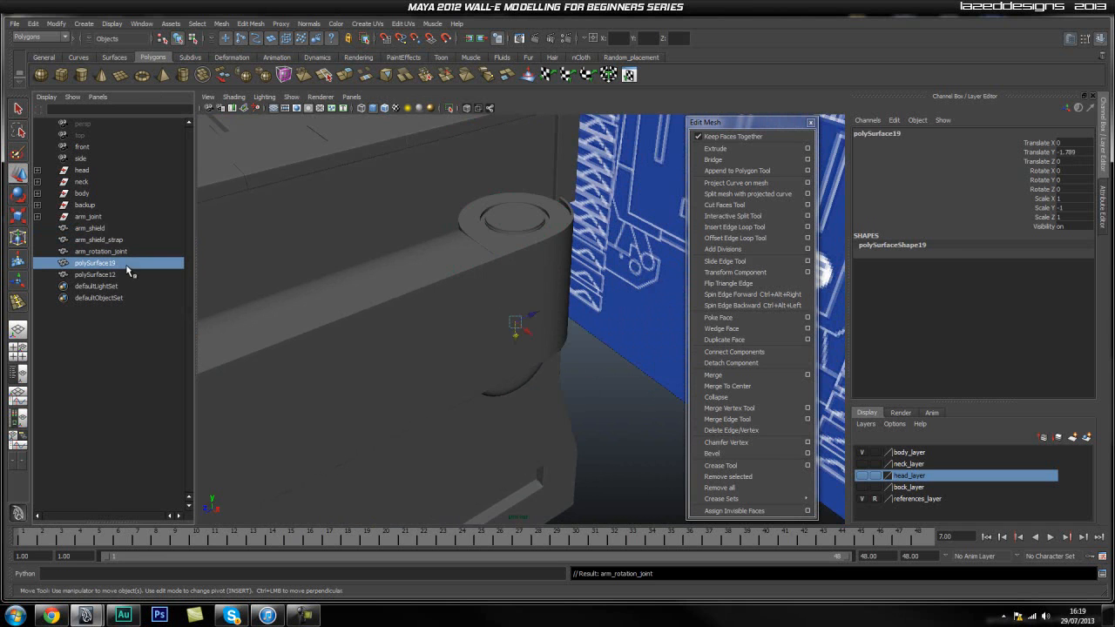
key("f")
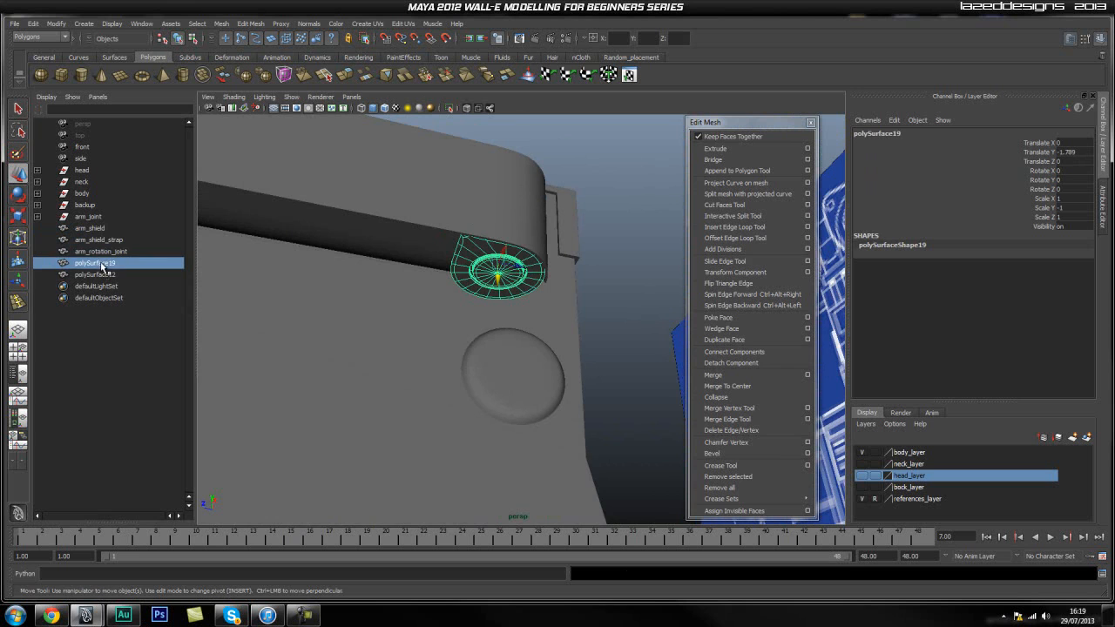
double_click(98, 263)
type("arm_rotation_joint_bottom")
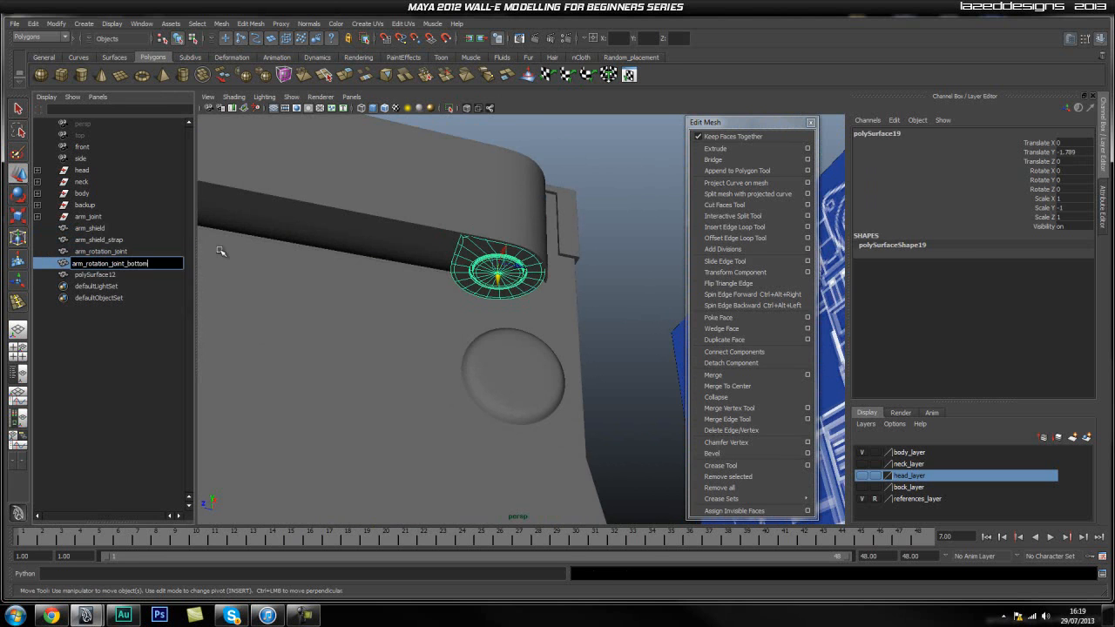
key("Return")
Rename polySurface12, the long rounded arm body, to arm.
left_click(95, 274)
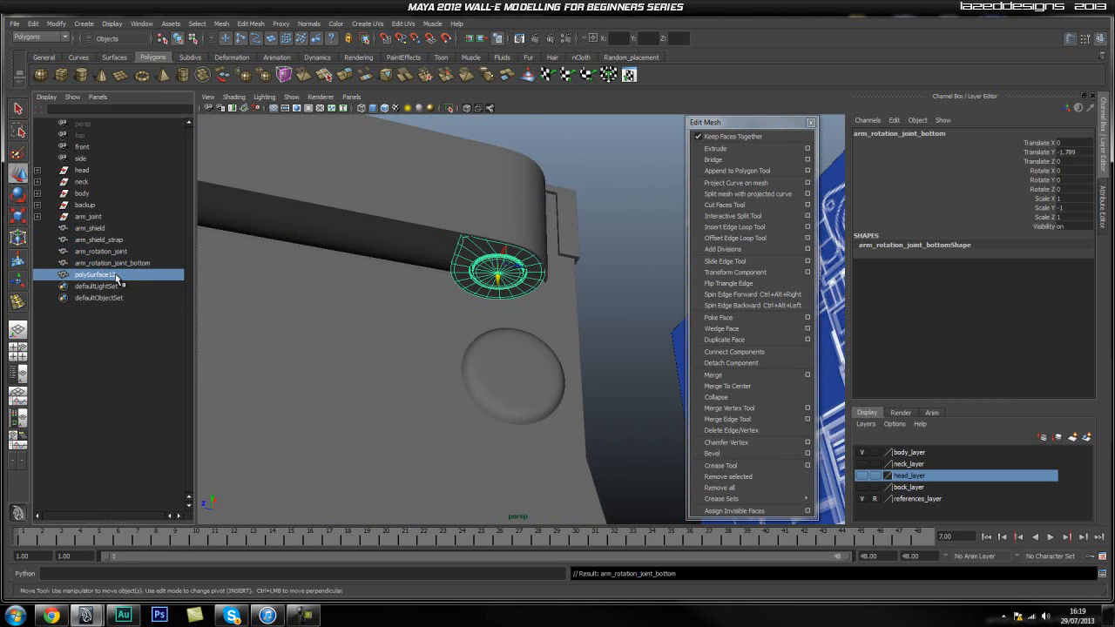
left_click_drag(398, 299, 470, 370, "alt")
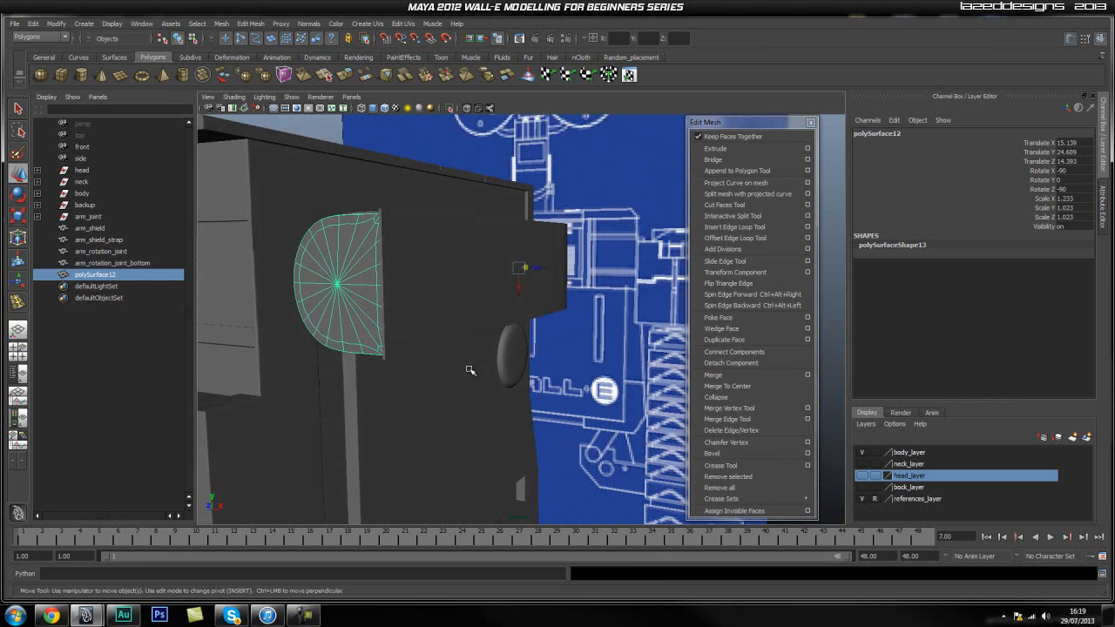
double_click(110, 275)
type("arm")
key("Return")
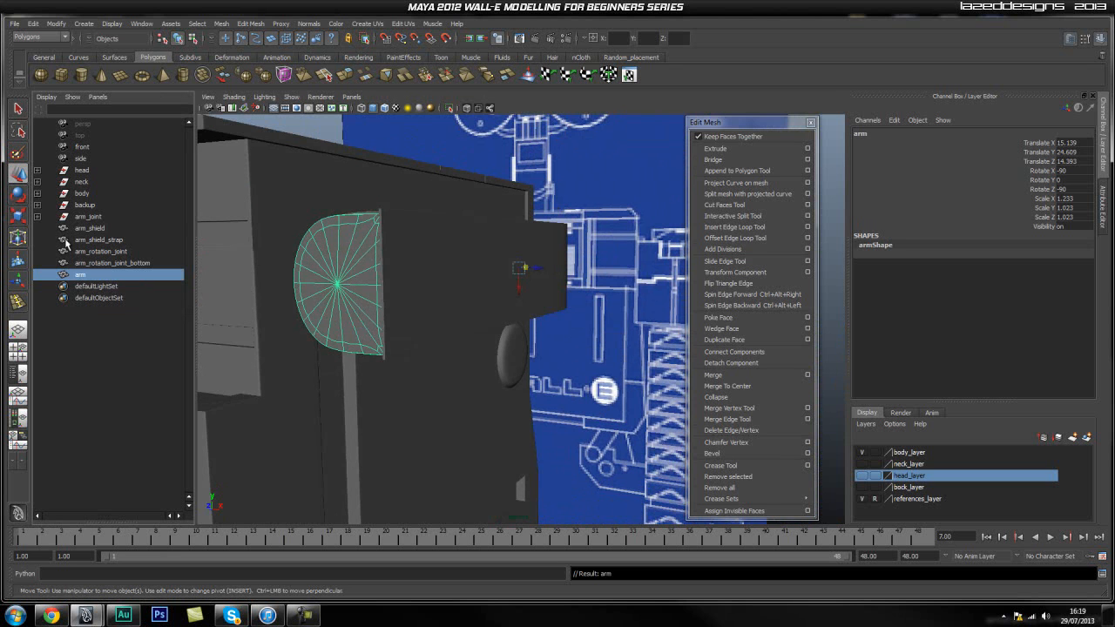
Examine the named arm parts from several angles, with attention to the arm's rounded front end.
left_click(104, 230)
left_click(619, 328)
left_click_drag(619, 328, 592, 316, "alt")
right_click_drag(592, 316, 600, 328, "alt")
left_click_drag(600, 328, 485, 329, "alt")
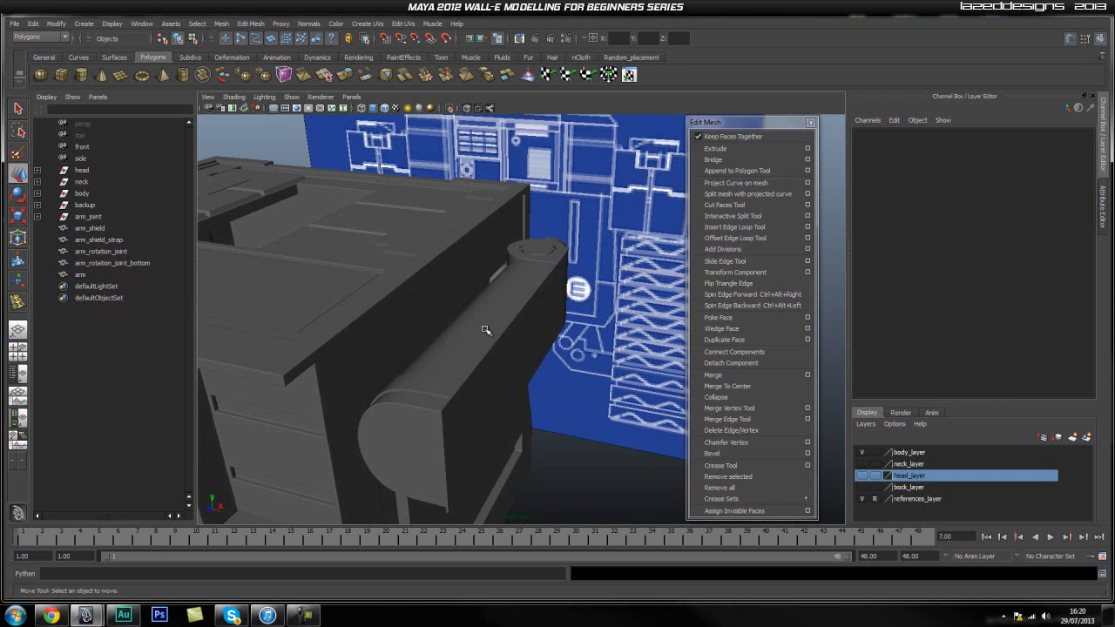
left_click(433, 380)
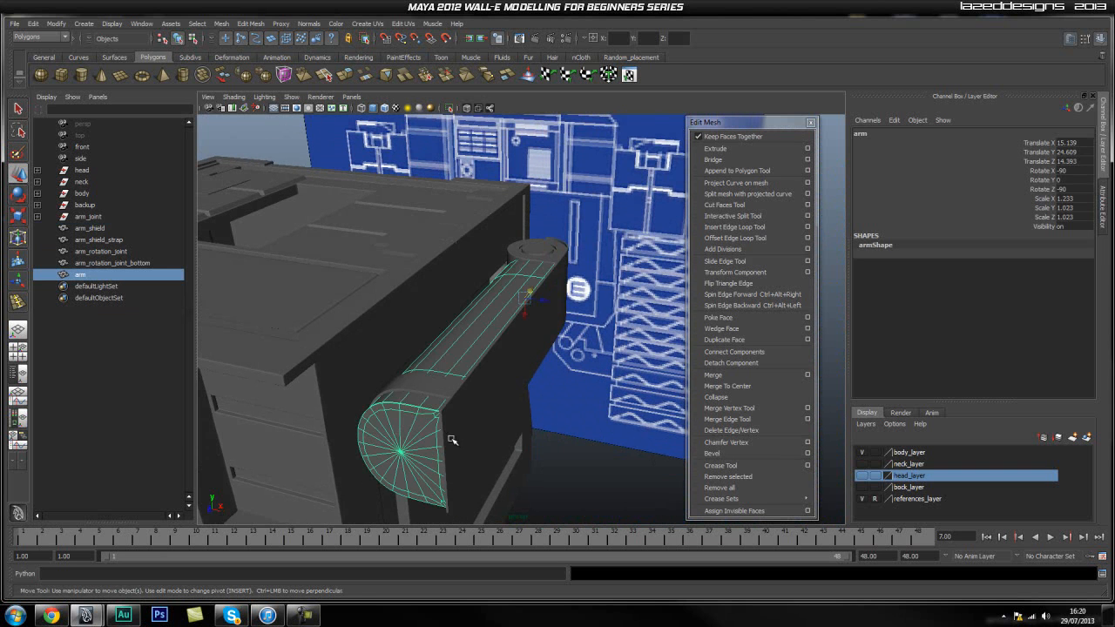
left_click_drag(452, 439, 450, 429, "alt")
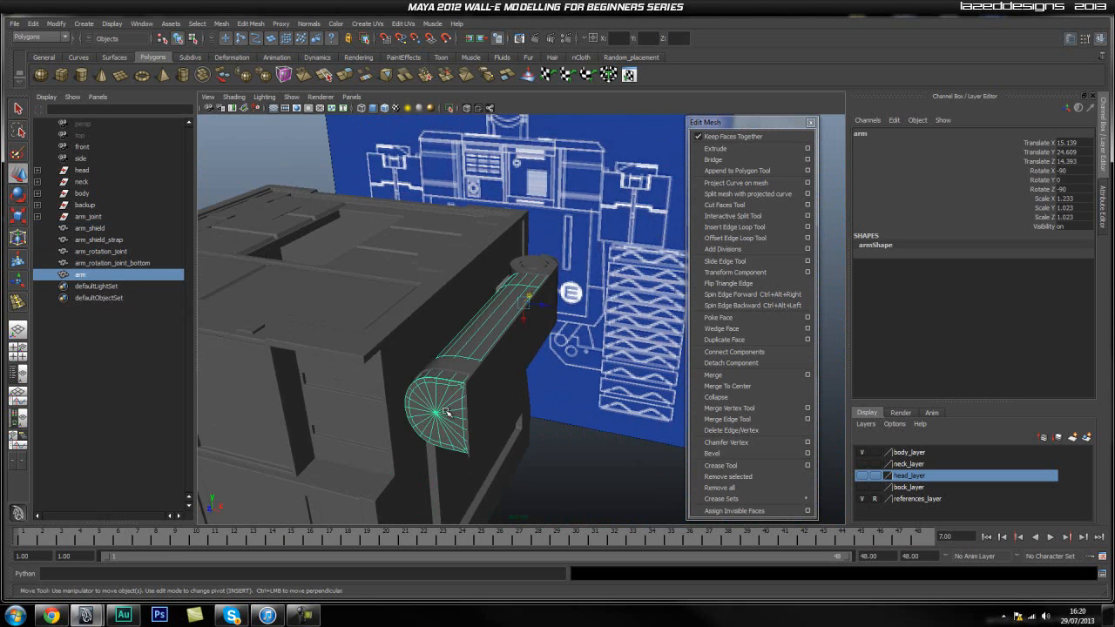
left_click_drag(492, 400, 336, 320, "alt")
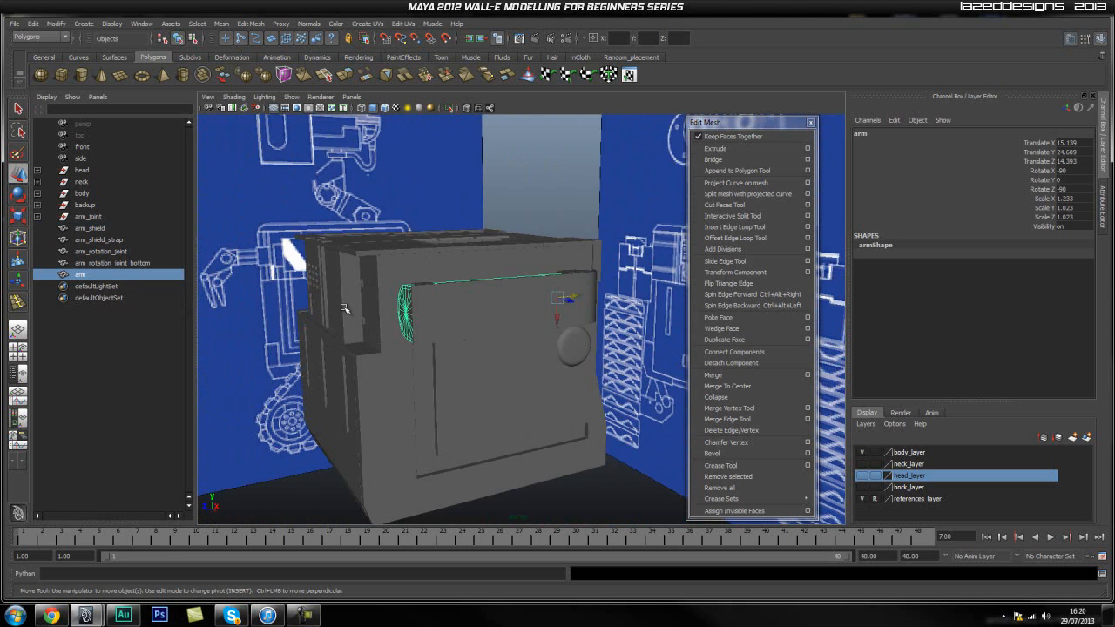
Compare the arm's position on the body with the hand and wrist drawn on the side-view blueprint.
key("space")
left_click_drag(262, 254, 333, 272)
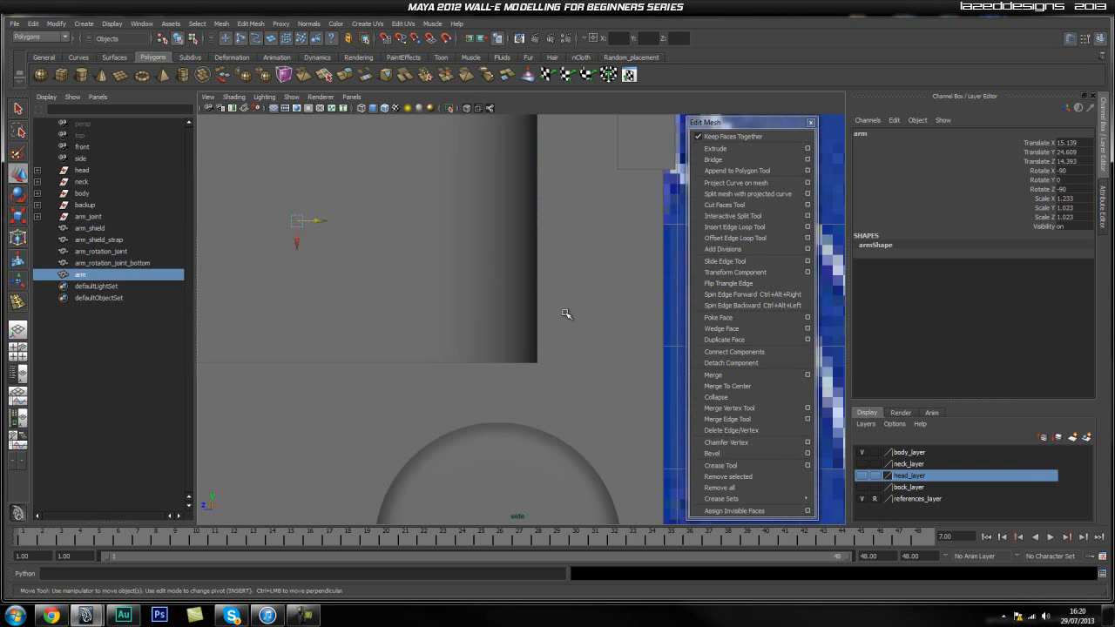
middle_click_drag(337, 282, 664, 369, "alt")
right_click_drag(385, 333, 588, 418, "alt")
middle_click_drag(350, 390, 374, 316, "alt")
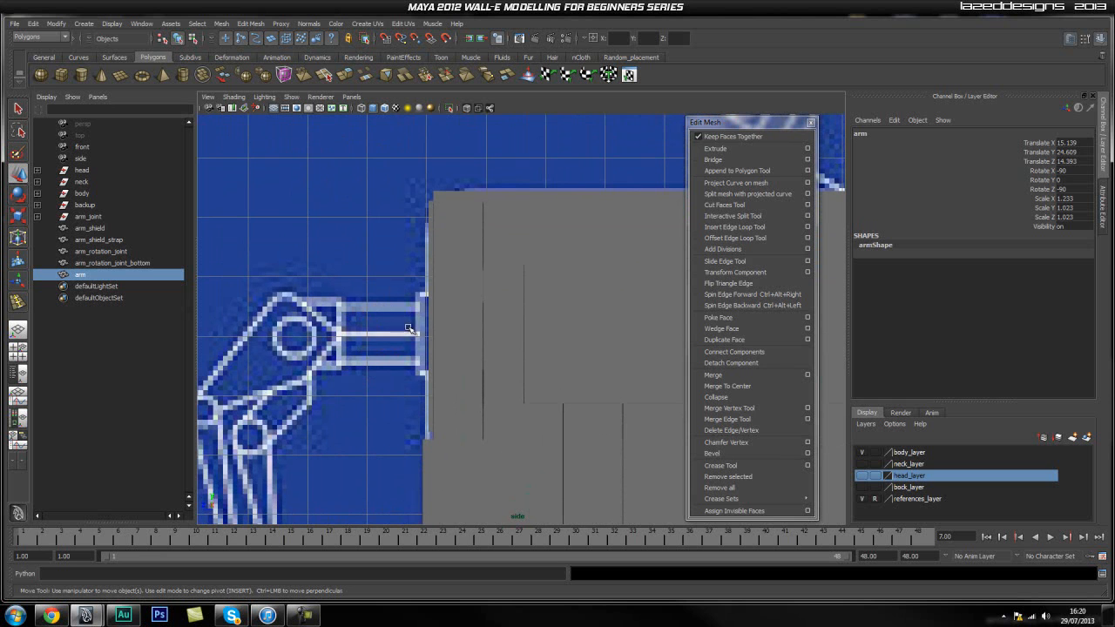
left_click(589, 336)
key("space")
left_click_drag(531, 328, 530, 303)
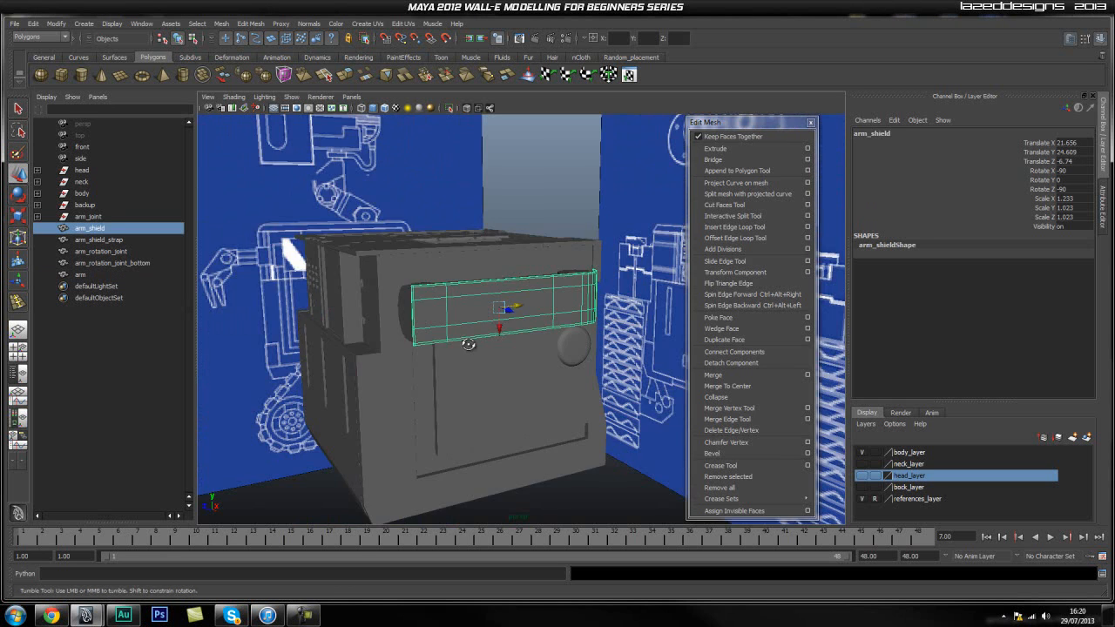
Inspect the arm's rounded end cap and the rotation joint, and set the arm to unsmoothed display.
left_click_drag(305, 340, 396, 357, "alt")
right_click_drag(396, 357, 480, 343, "alt")
left_click(489, 350)
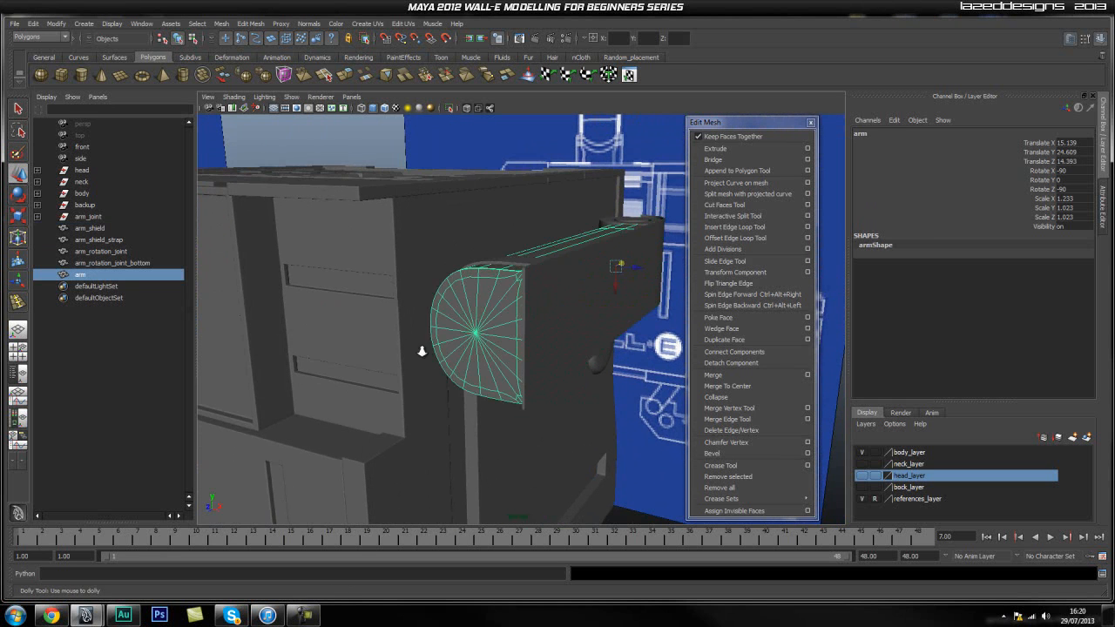
left_click_drag(380, 348, 489, 296, "alt")
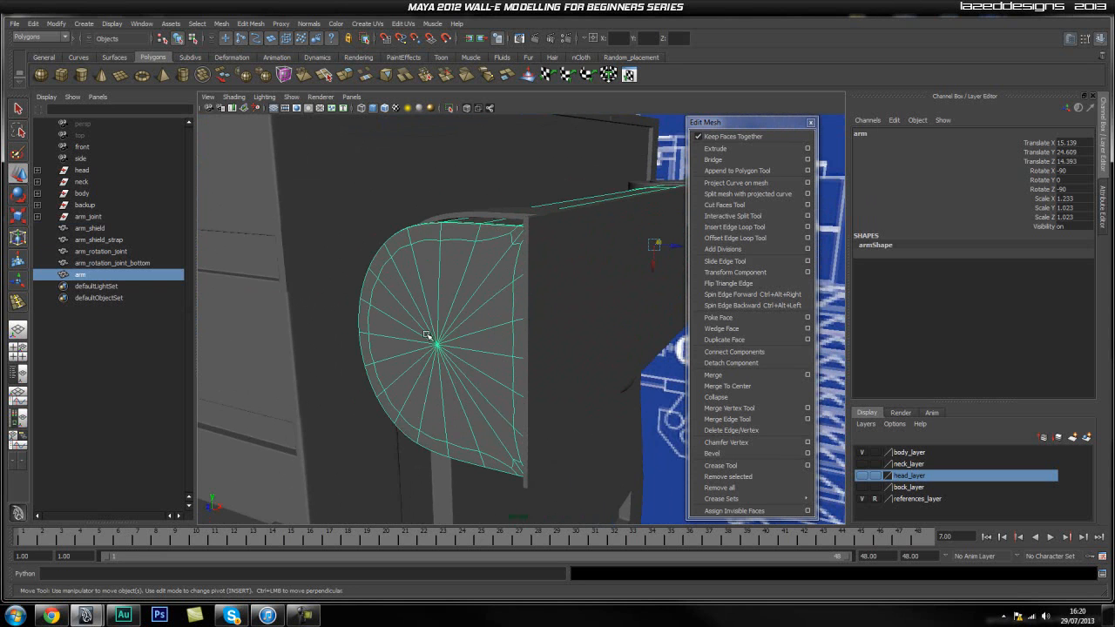
left_click_drag(602, 256, 528, 349, "alt")
left_click(599, 286)
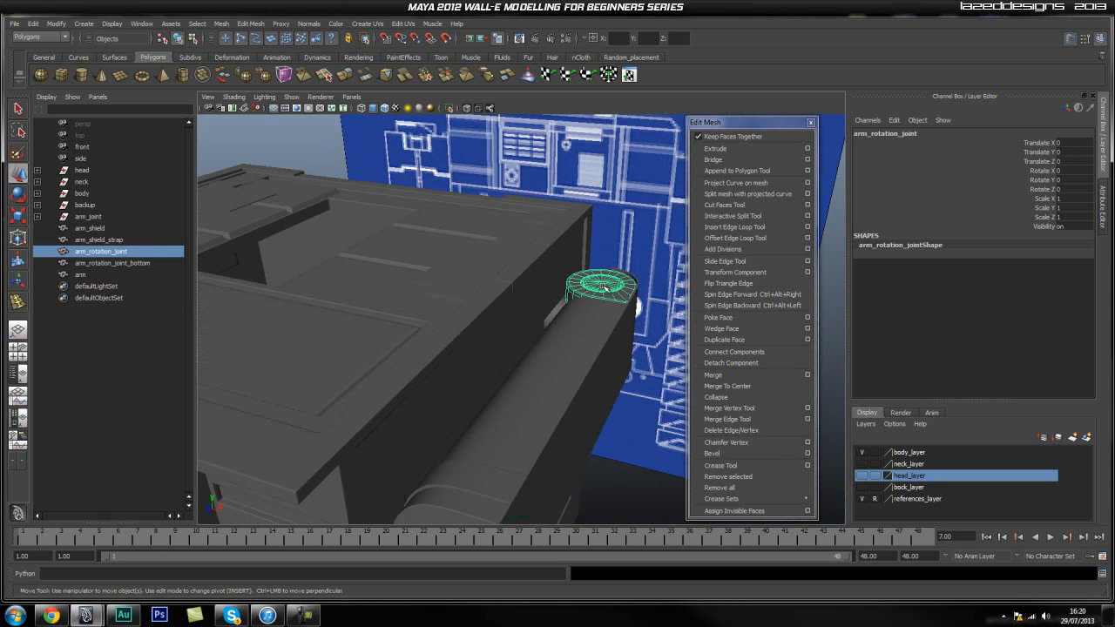
left_click_drag(526, 283, 505, 343, "alt")
left_click(492, 344)
key("1")
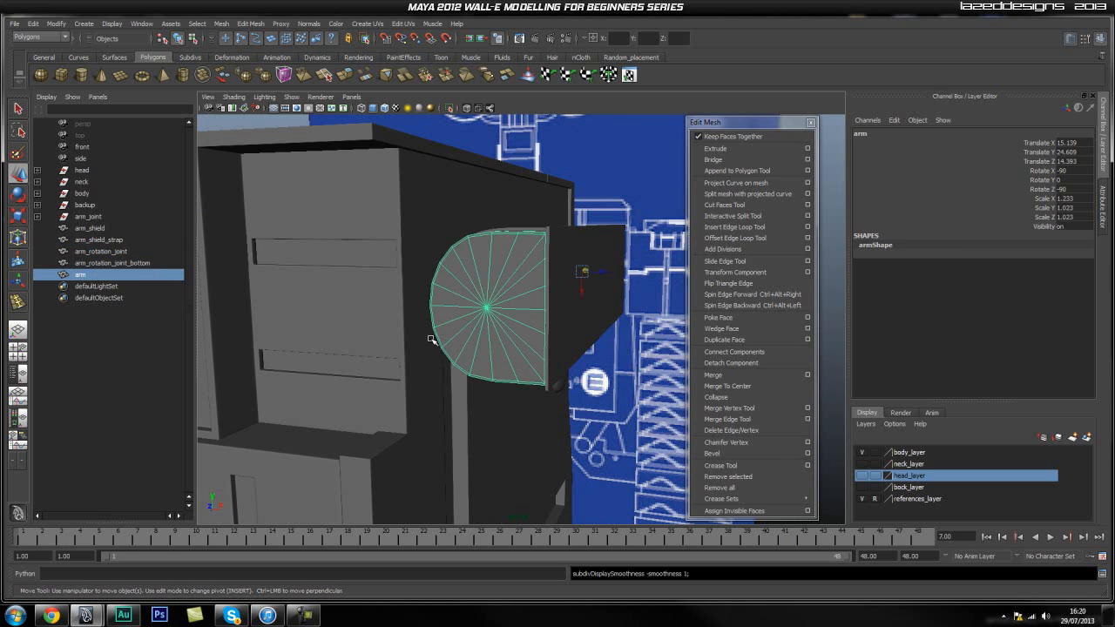
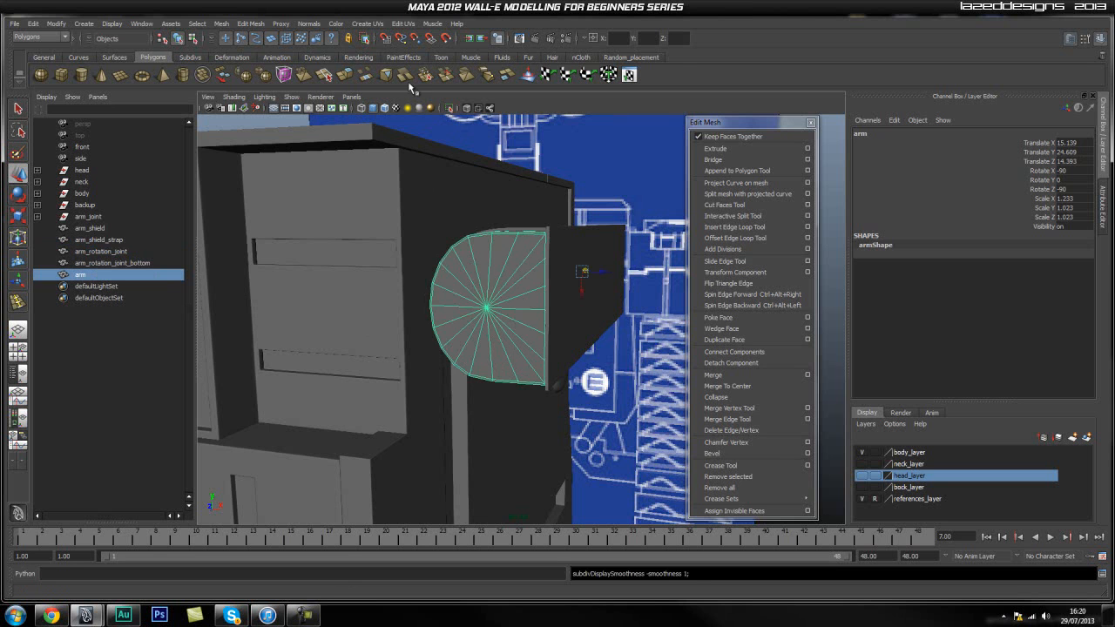
Isolate the arm in the viewport and switch it to face selection.
left_click(450, 108)
scroll(517, 311, "up", 5)
left_click_drag(514, 316, 496, 317, "alt")
right_click_drag(463, 289, 464, 318)
Extrude all the triangular faces of the arm's end cap together and scale them inward to leave a narrow border around the rim.
left_click(537, 302)
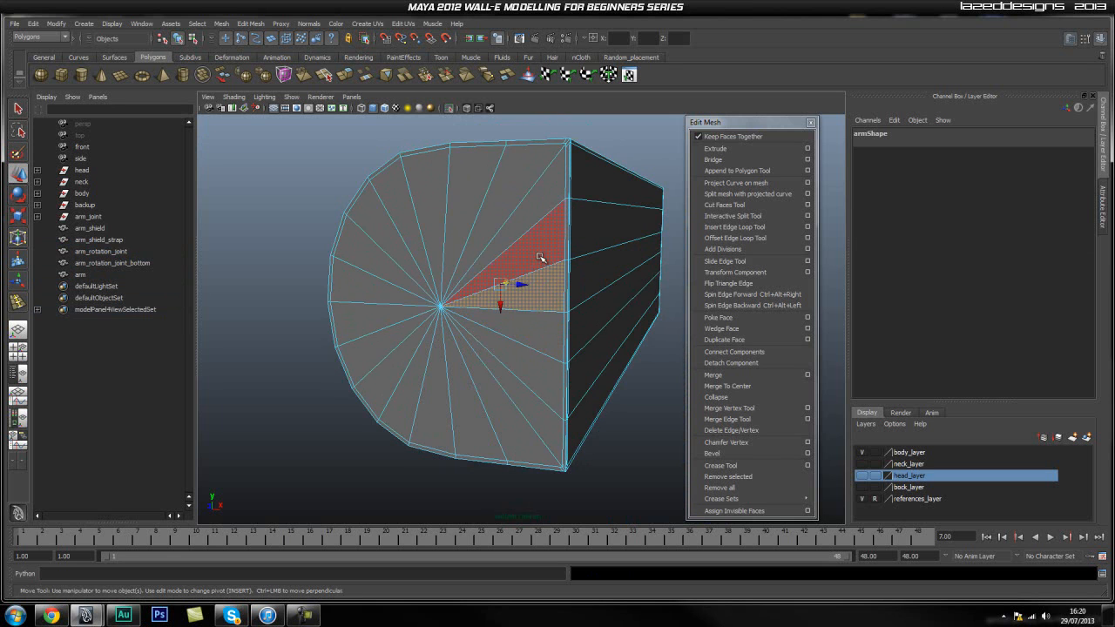
left_click(540, 258, "shift")
left_click(533, 192, "shift")
left_click(483, 183, "shift")
left_click(427, 188, "shift")
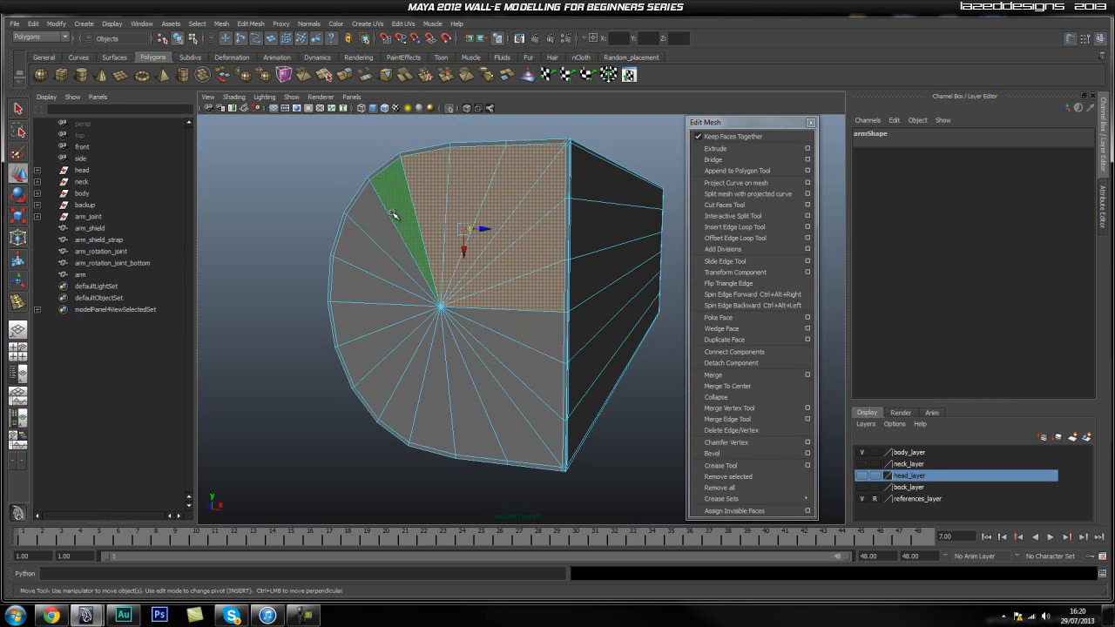
left_click(395, 215, "shift")
left_click(353, 248, "shift")
left_click(354, 286, "shift")
left_click(362, 324, "shift")
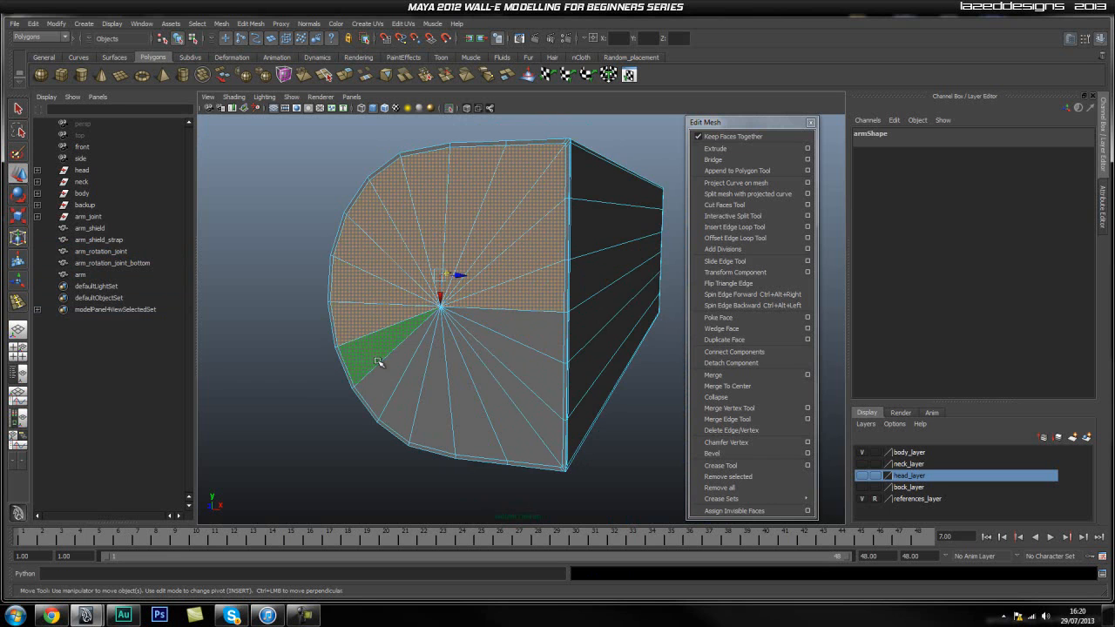
left_click(376, 359, "shift")
left_click(389, 376, "shift")
left_click(405, 383, "shift")
left_click(443, 396, "shift")
left_click(462, 396, "shift")
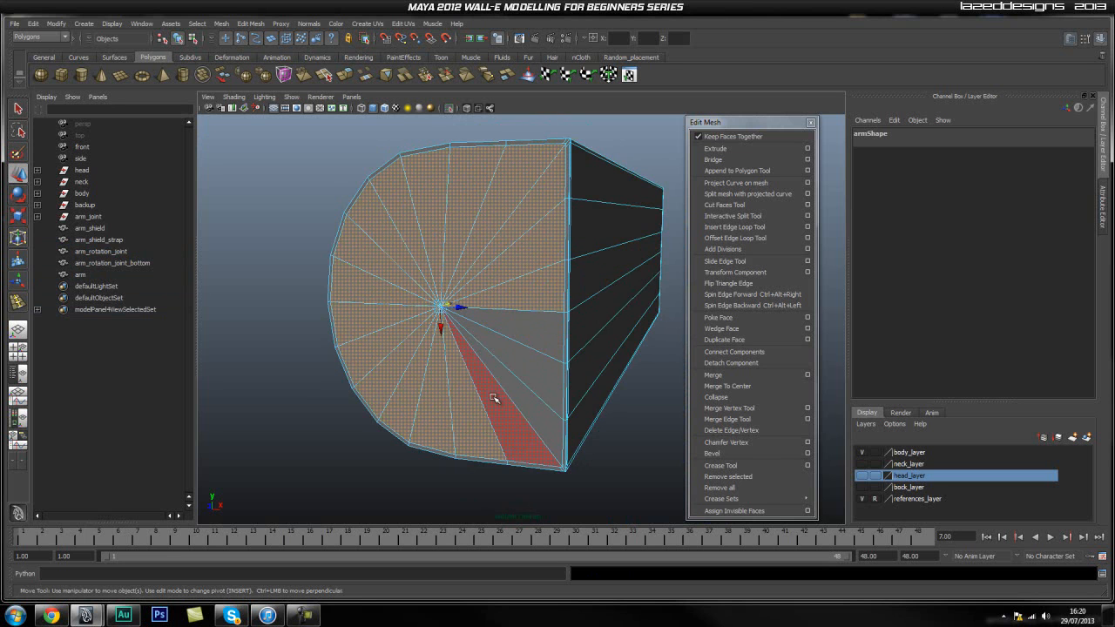
left_click(491, 397, "shift")
left_click(530, 383, "shift")
left_click(538, 335, "shift")
left_click(713, 149)
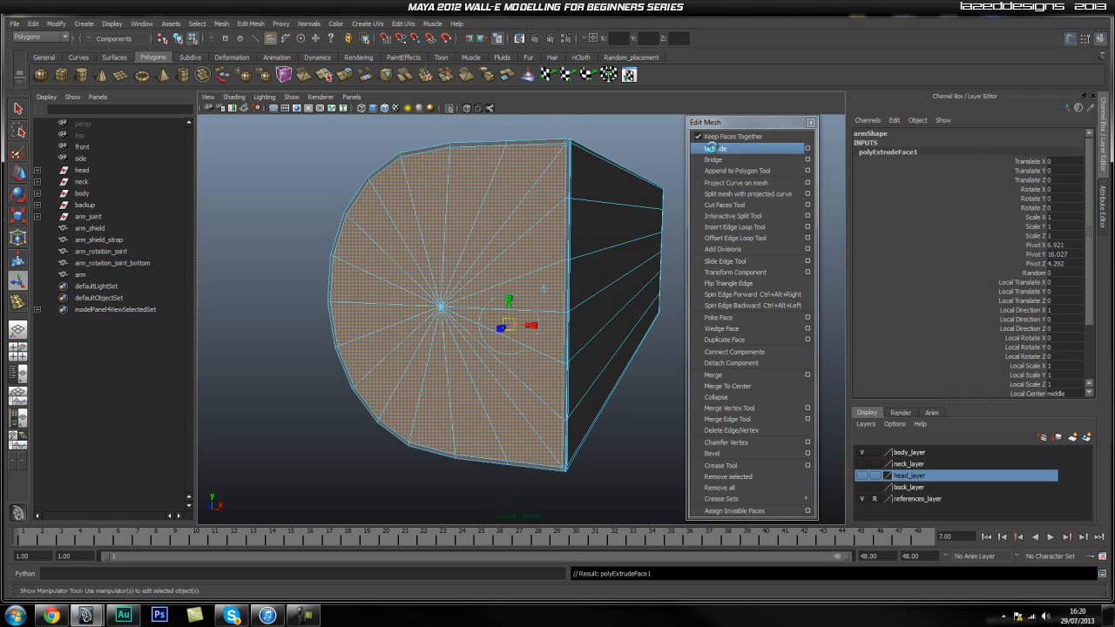
left_click_drag(440, 309, 426, 340)
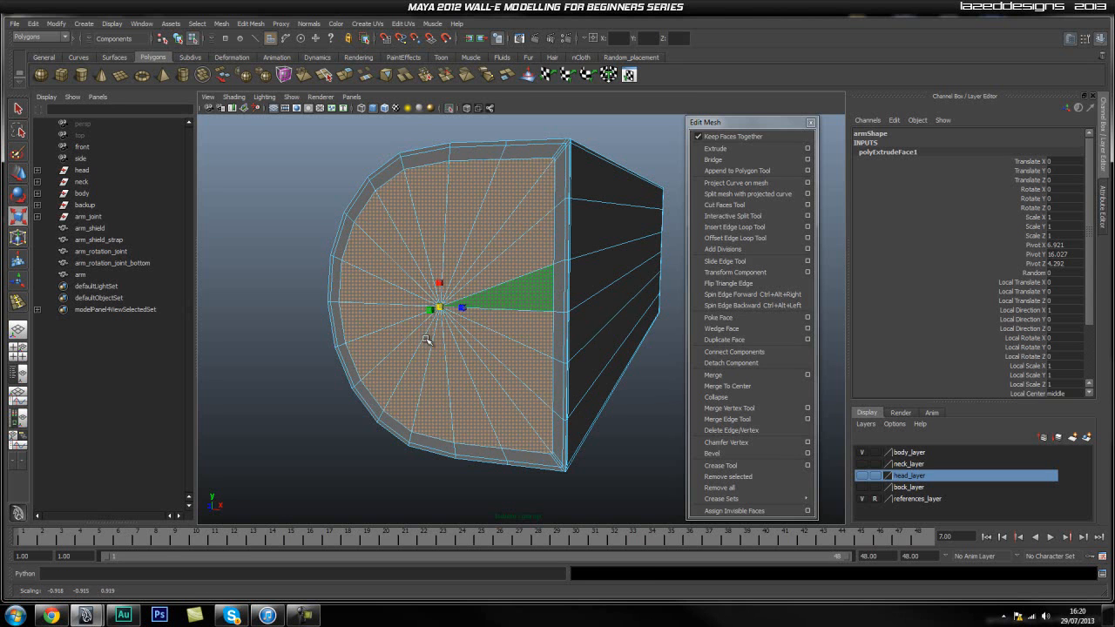
Delete the surplus diagonal edges at the lower and upper corners of the end cap's border.
left_click(584, 445)
right_click_drag(432, 435, 535, 438, "alt")
middle_click_drag(534, 438, 515, 375, "alt")
right_click_drag(514, 376, 492, 380, "alt")
middle_click_drag(492, 380, 515, 350, "alt")
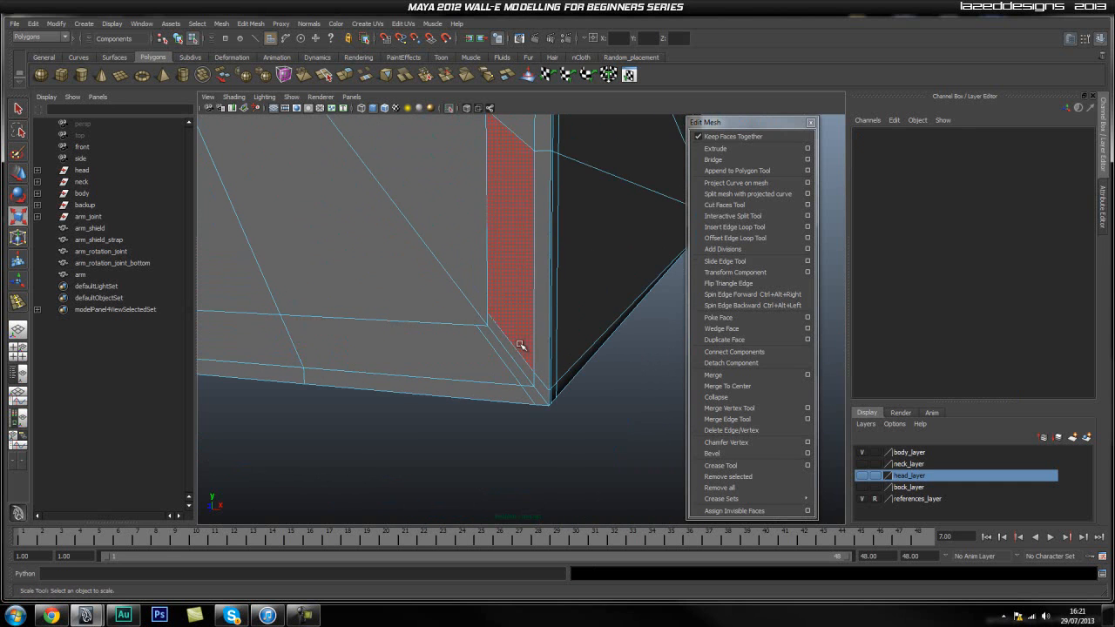
right_click_drag(514, 347, 517, 318)
left_click(515, 349)
left_click(500, 357, "shift")
key("q")
middle_click_drag(534, 242, 540, 326, "alt")
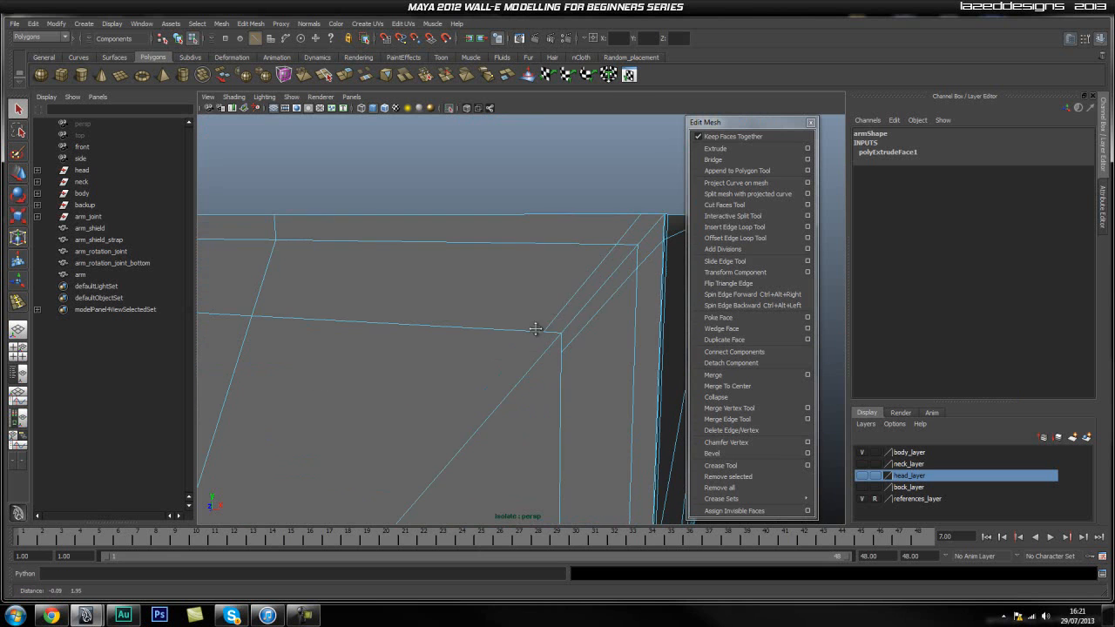
right_click_drag(526, 283, 498, 309, "shift")
scroll(513, 383, "up", 5)
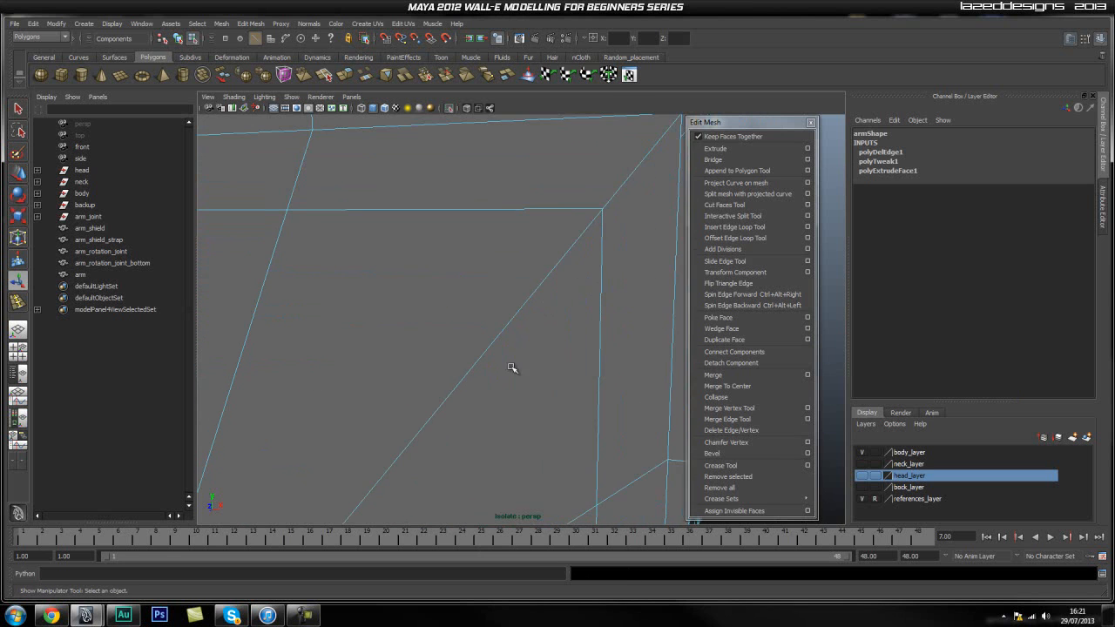
left_click_drag(495, 366, 491, 365, "alt")
middle_click_drag(491, 366, 486, 340, "alt")
Return the arm to object selection and make it a live surface.
scroll(485, 336, "down", 4)
scroll(486, 340, "down", 3)
right_click_drag(485, 332, 488, 300)
left_click(487, 299)
key("space")
left_click(406, 264)
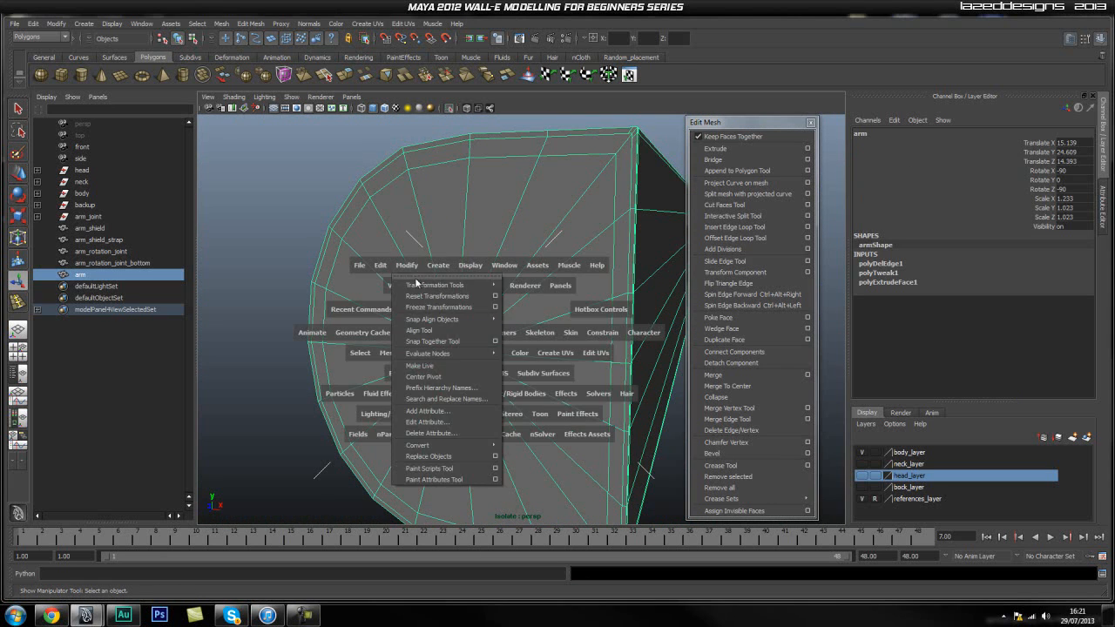
left_click(439, 367)
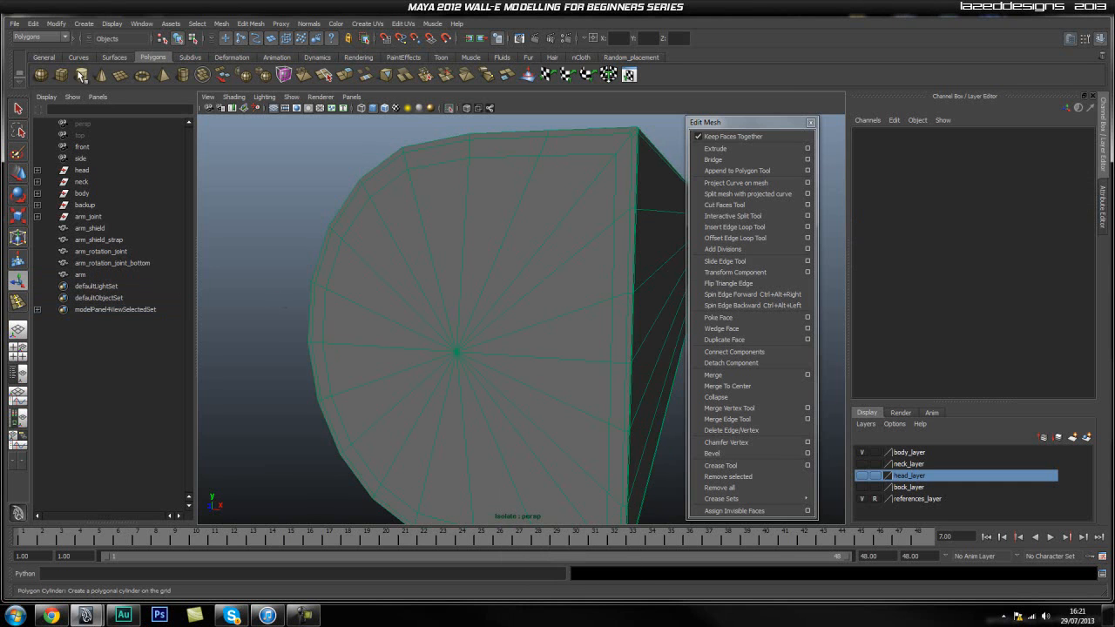
Create a flat polygon cylinder on the end cap, centred on the point where its edges meet, with zero height.
left_click(82, 76)
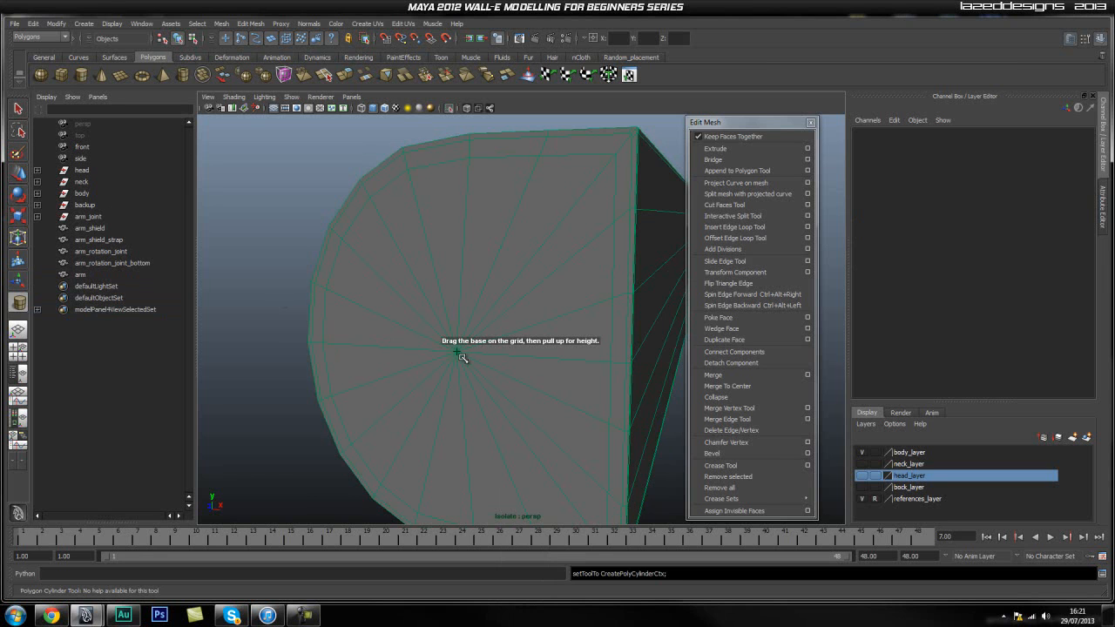
left_click_drag(456, 352, 511, 448)
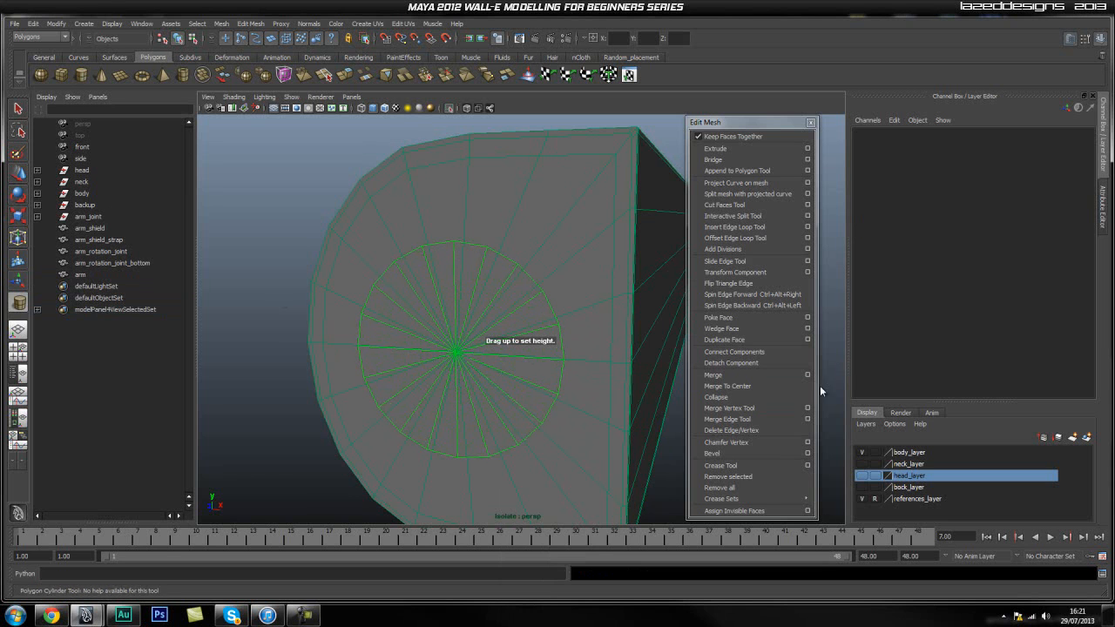
left_click(586, 342)
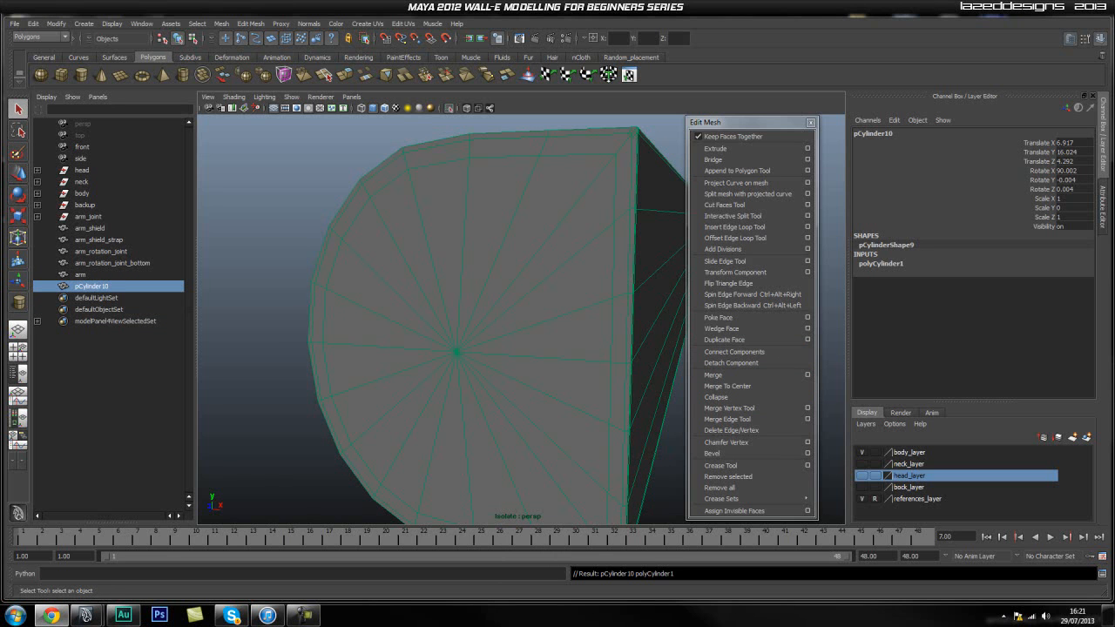
Turn off the isolated view and enlarge the flat cylinder on the end cap to a scale of 1.133 in X and Z.
left_click(93, 299)
left_click(100, 287)
key("r")
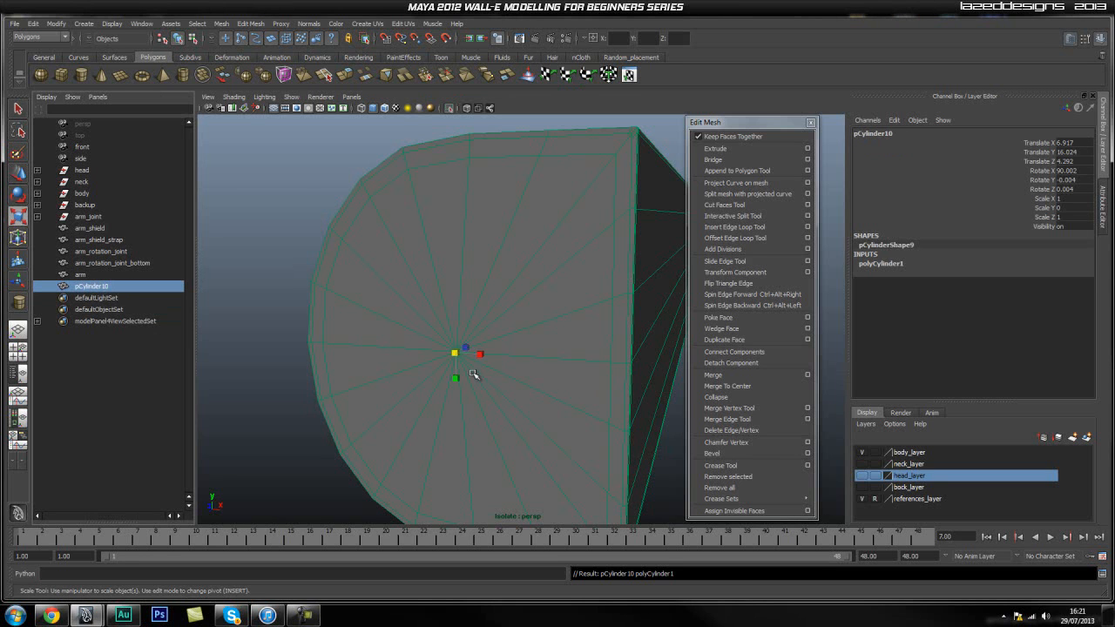
left_click(450, 108)
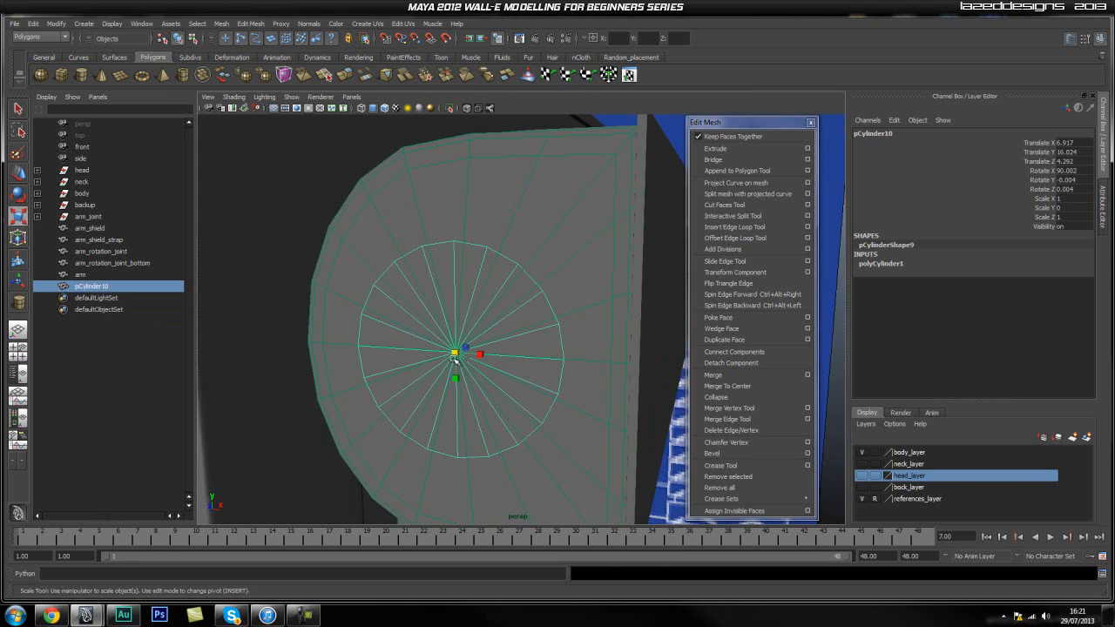
mouse_move(456, 352)
left_mouse_down()
mouse_move(484, 359)
mouse_move(466, 362)
left_mouse_up()
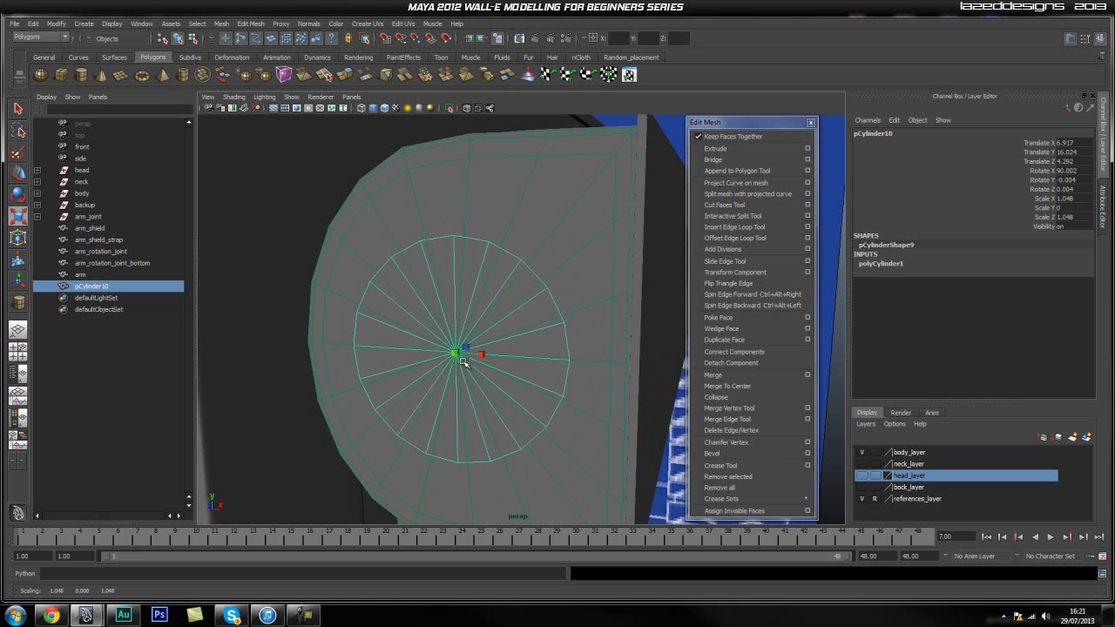
left_click_drag(462, 361, 477, 364)
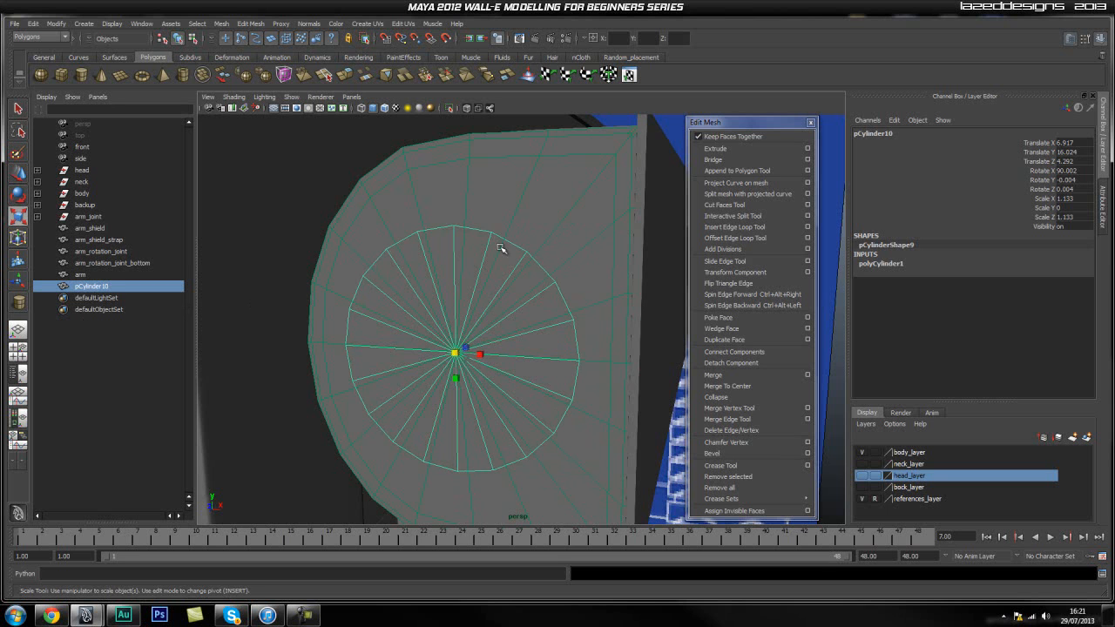
left_click(82, 276)
left_click(81, 288)
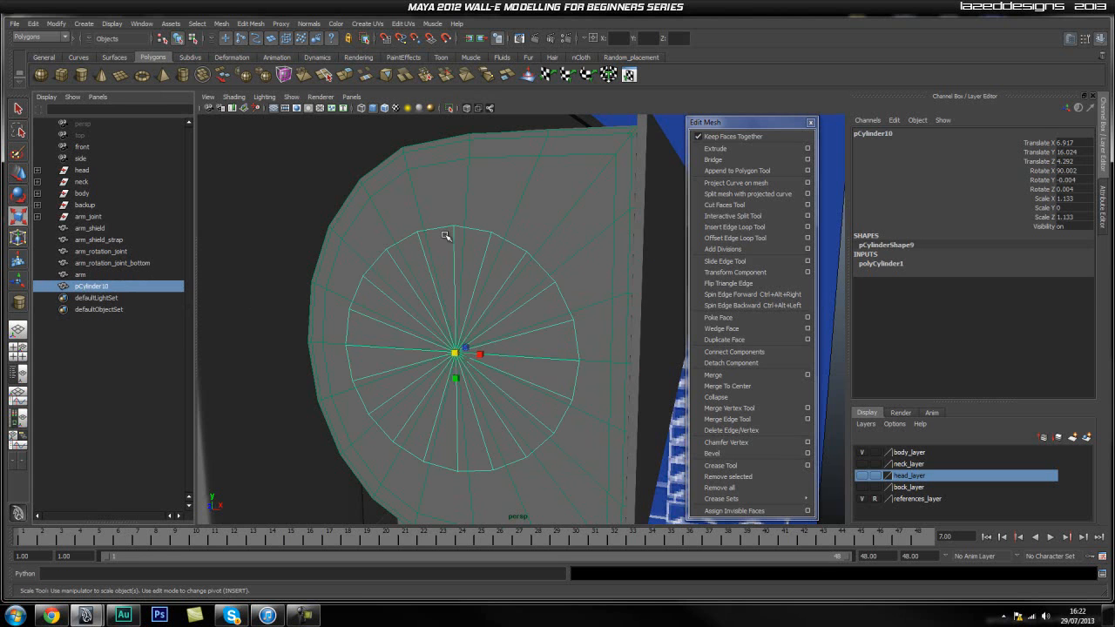
left_click(577, 220)
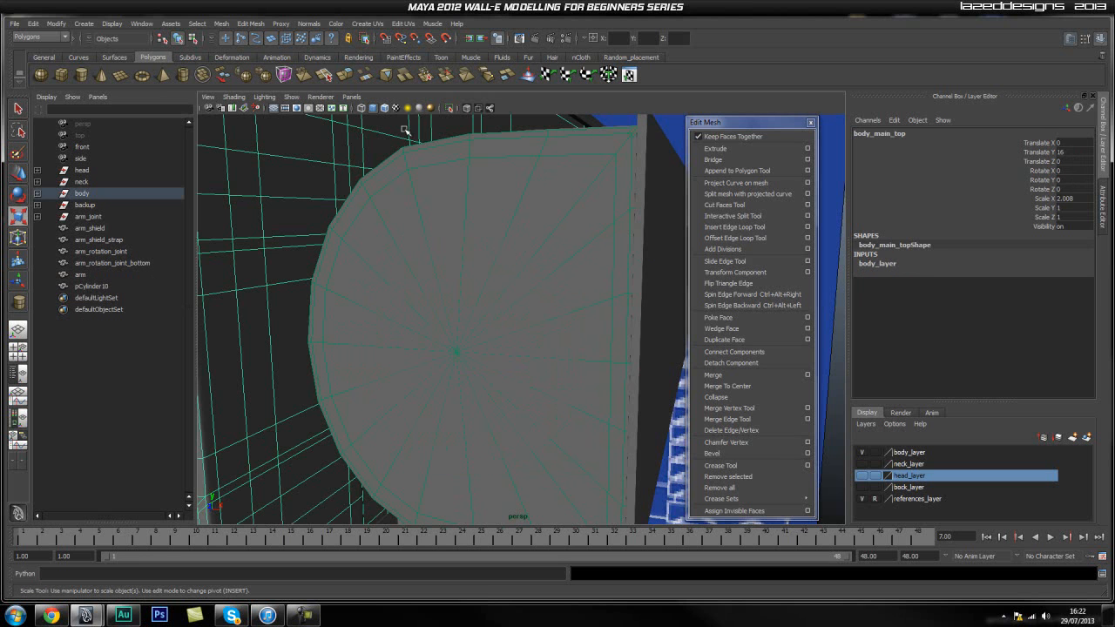
left_click(448, 109)
left_click(449, 109)
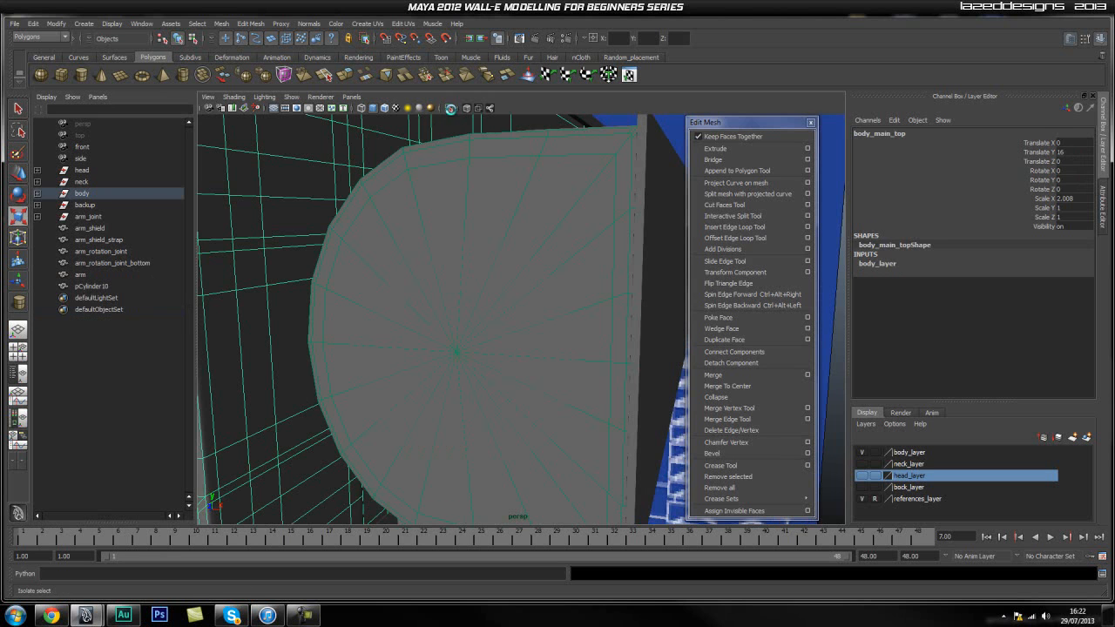
left_click(530, 253)
right_click_drag(507, 227, 533, 195)
left_click(533, 195)
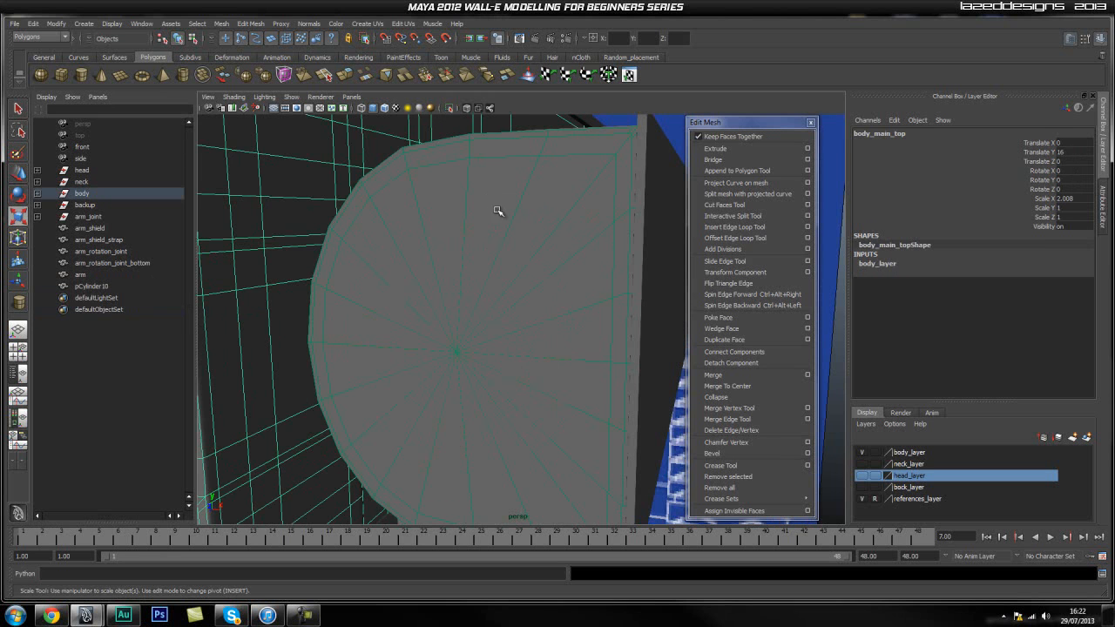
Clear the selection and make the live arm surface not live.
left_click(604, 251)
key("space")
left_click_drag(466, 193, 486, 291)
key("space")
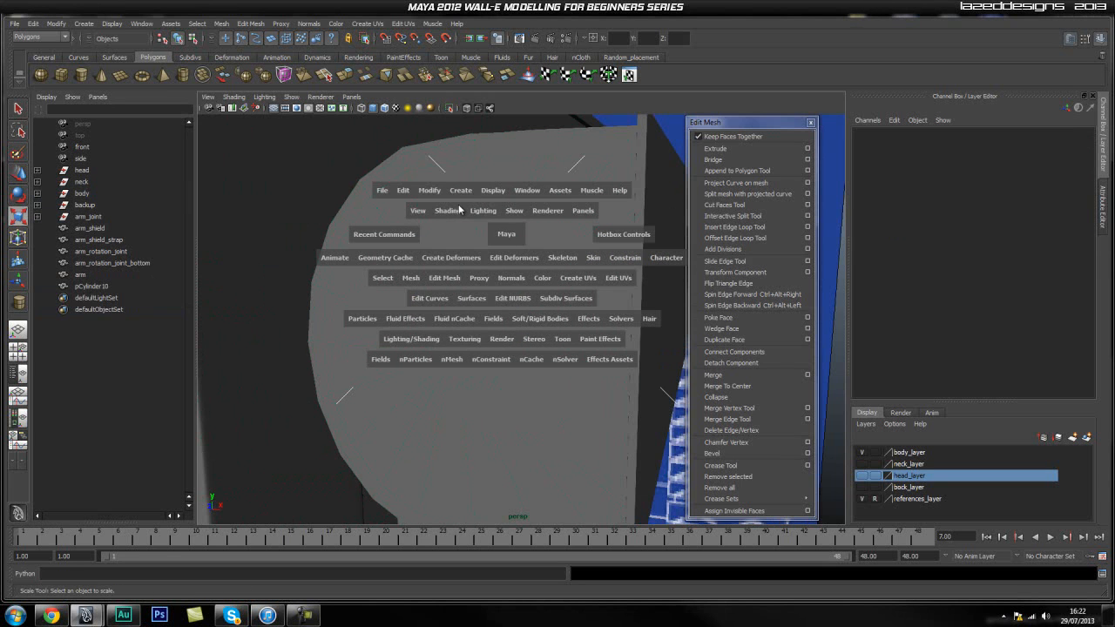
left_click(429, 191)
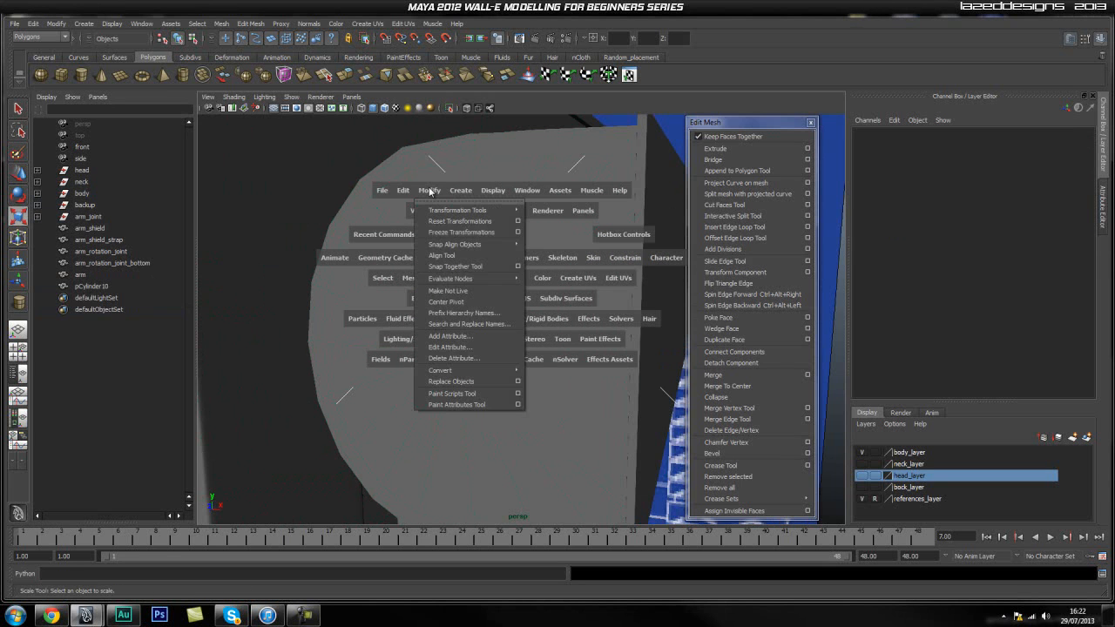
left_click(448, 290)
Delete all the arm's end cap faces inside the border, leaving the rim and the separate round disc.
left_click(491, 238)
right_click_drag(522, 315, 525, 338)
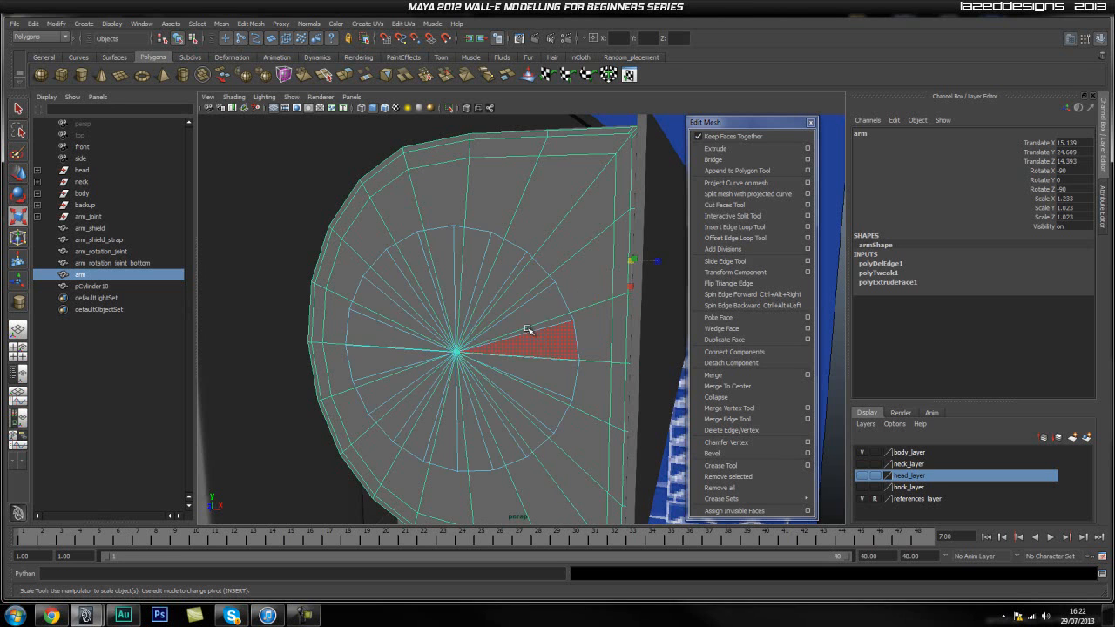
right_click_drag(552, 214, 546, 237)
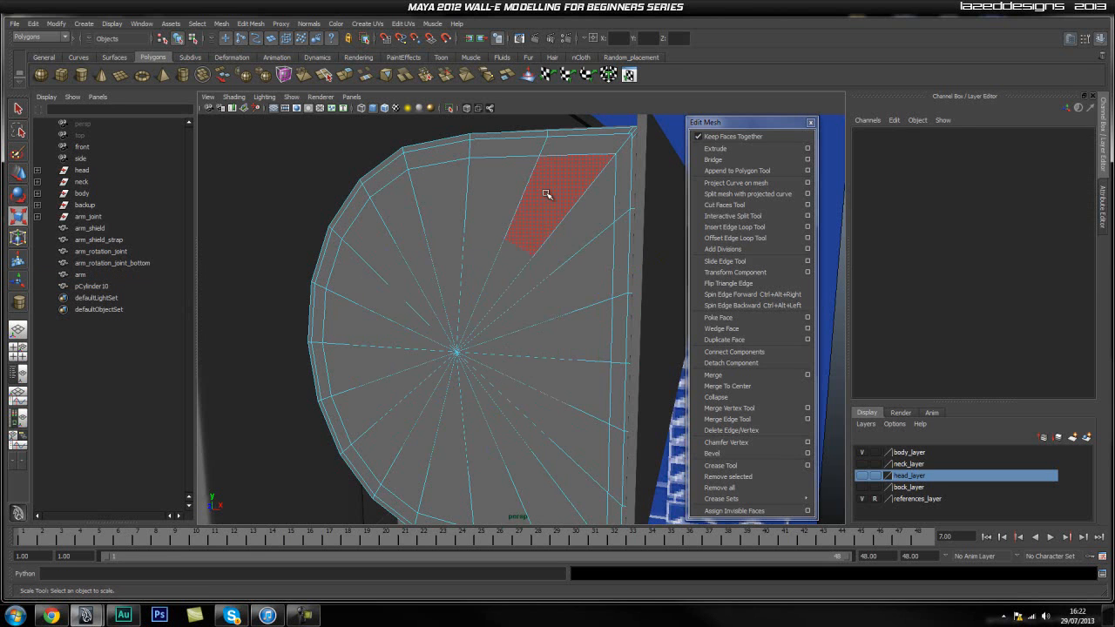
left_click(554, 209)
left_click(568, 283, "shift")
left_click(580, 331, "shift")
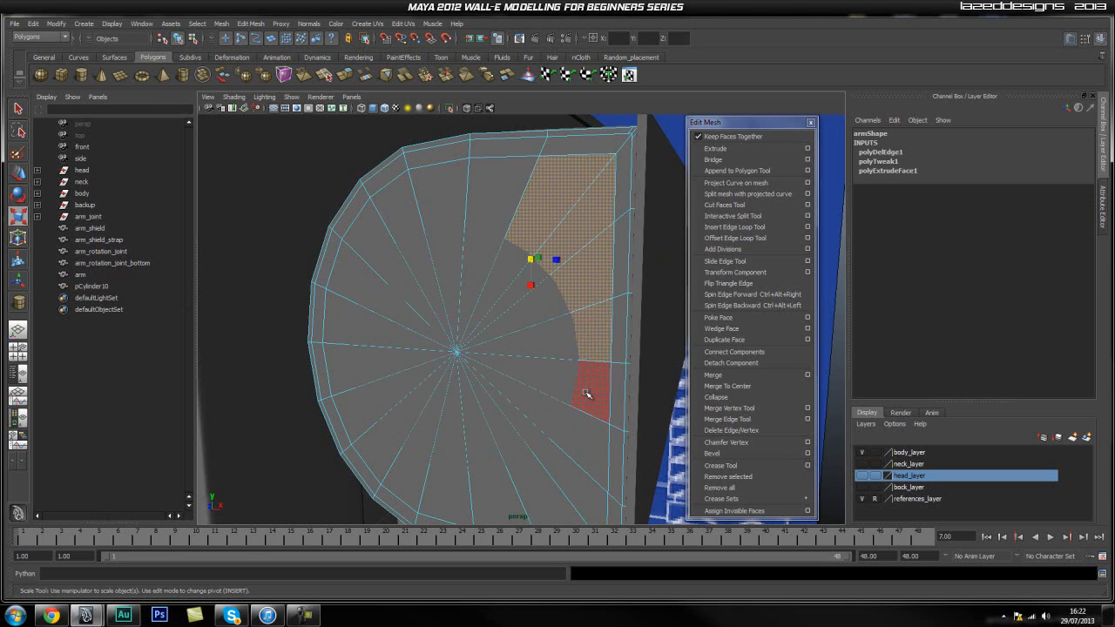
left_click(589, 391, "shift")
left_click(582, 438, "shift")
left_click(568, 475, "shift")
left_click(518, 494, "shift")
left_click(462, 507, "shift")
left_click(393, 478, "shift")
left_click(367, 452, "shift")
left_click(355, 423, "shift")
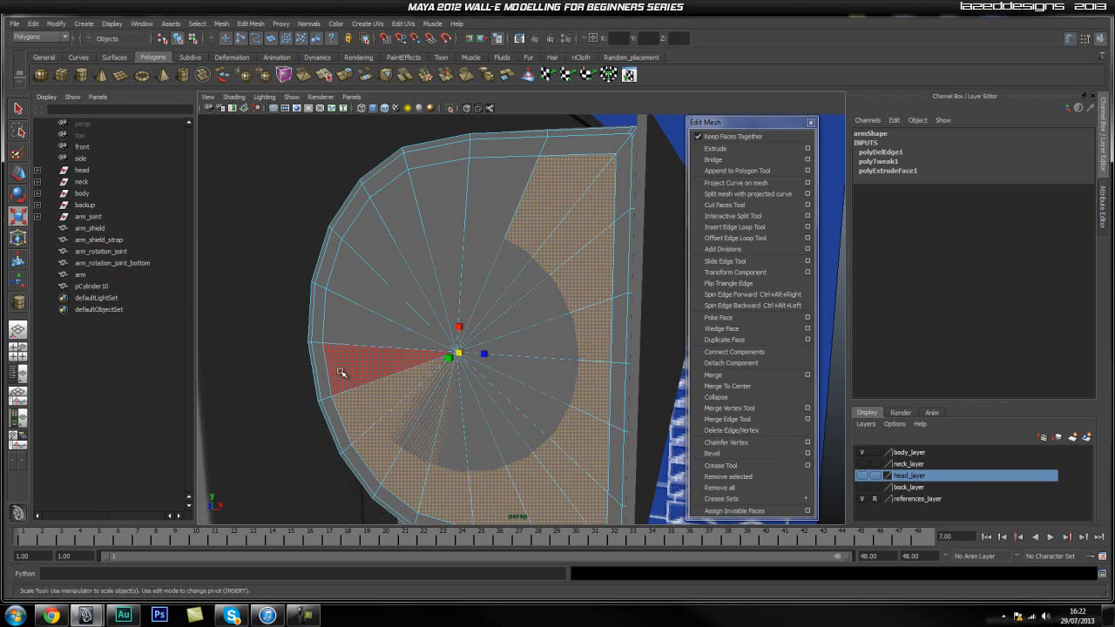
left_click(343, 373, "shift")
left_click(341, 319, "shift")
left_click(343, 275, "shift")
left_click(365, 247, "shift")
left_click(406, 225, "shift")
left_click(440, 205, "shift")
left_click(501, 202, "shift")
key("Delete")
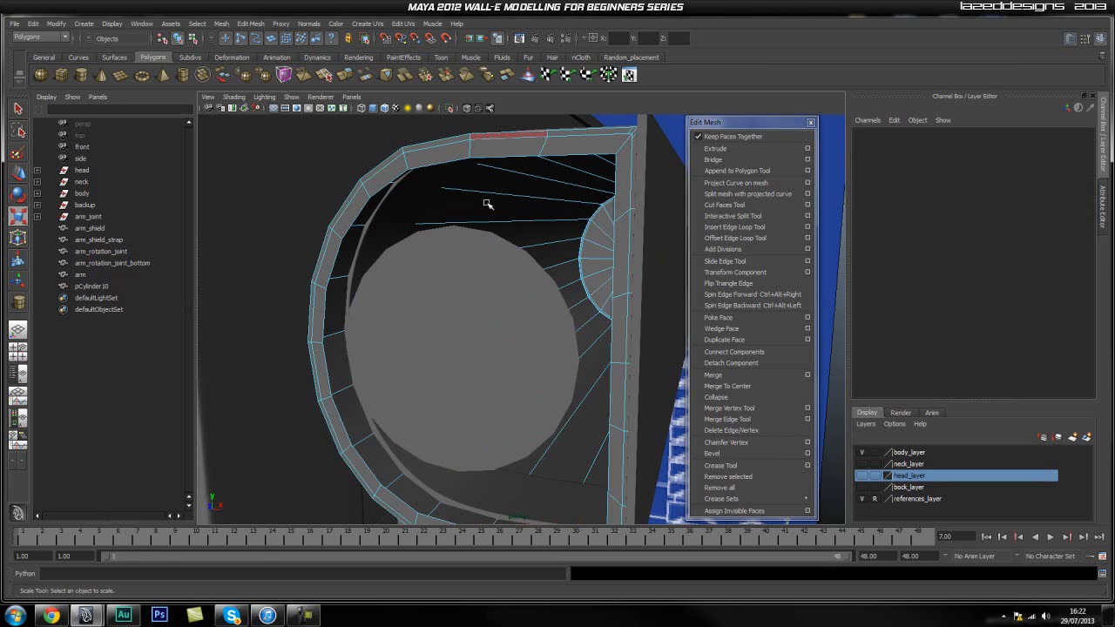
Combine the arm and the round disc pCylinder10 into one mesh.
right_click_drag(574, 140, 616, 140)
left_click(435, 316)
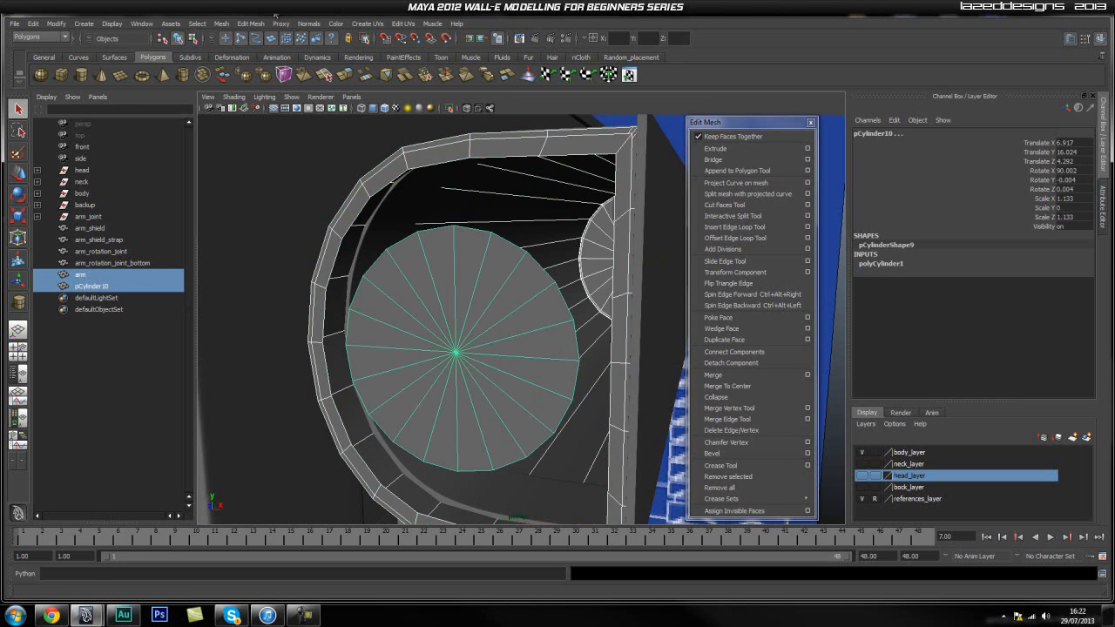
left_click(221, 24)
left_click(253, 41)
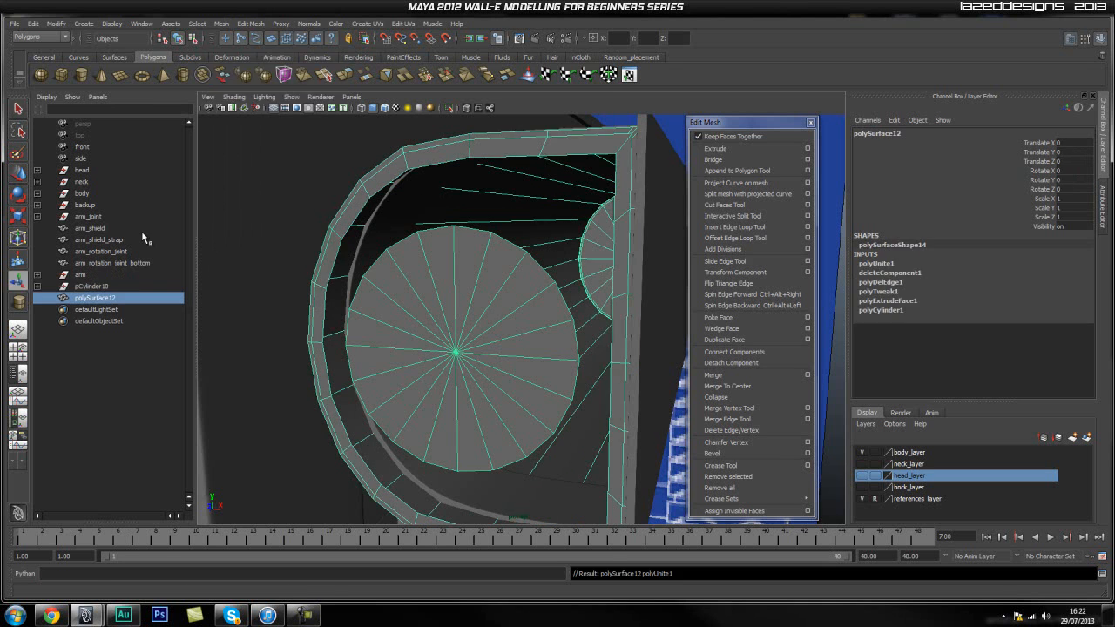
Delete the construction history of the combined mesh and its leftover nodes, and rename the mesh arm.
left_click(95, 277, "shift")
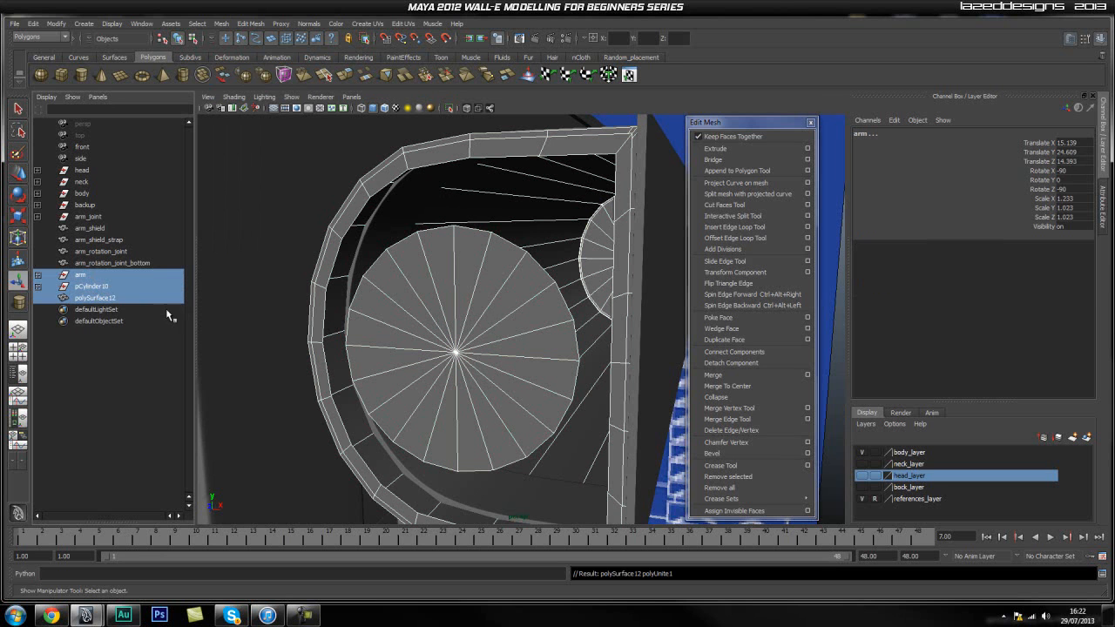
left_click(48, 26)
mouse_move(131, 160)
left_click(170, 162)
left_click(99, 361)
left_click(109, 274)
double_click(108, 274)
type("arm")
key("Return")
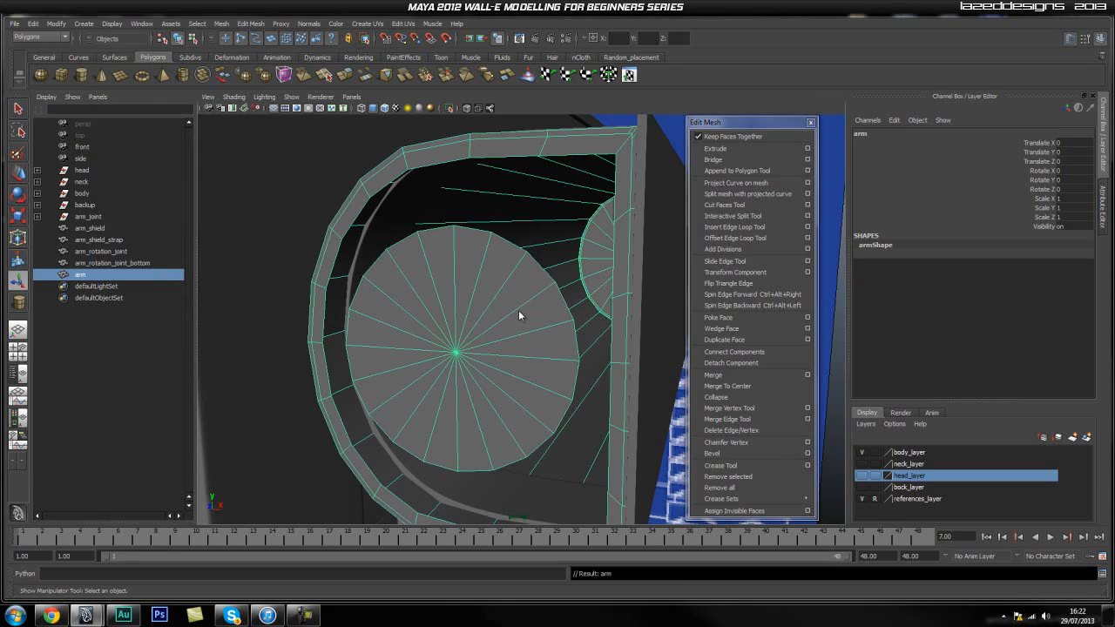
Isolate the combined arm mesh so its open end and the round disc can be worked on alone.
key("space")
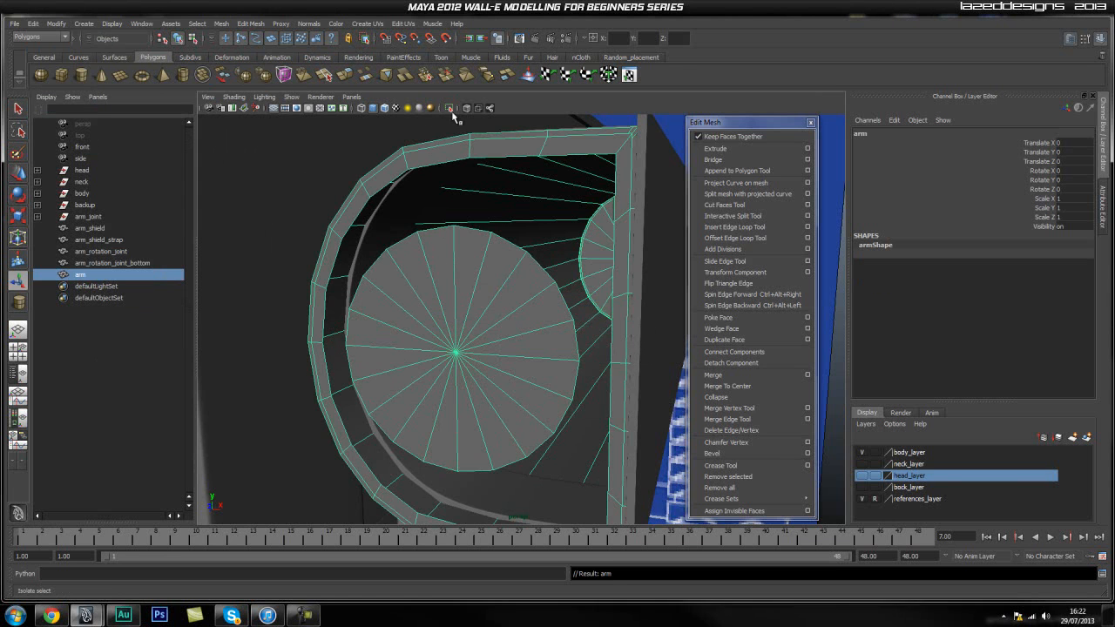
left_click(450, 108)
left_click(269, 172)
left_click(491, 340)
scroll(446, 393, "up", 5)
scroll(489, 388, "down", 7)
scroll(410, 378, "up", 3)
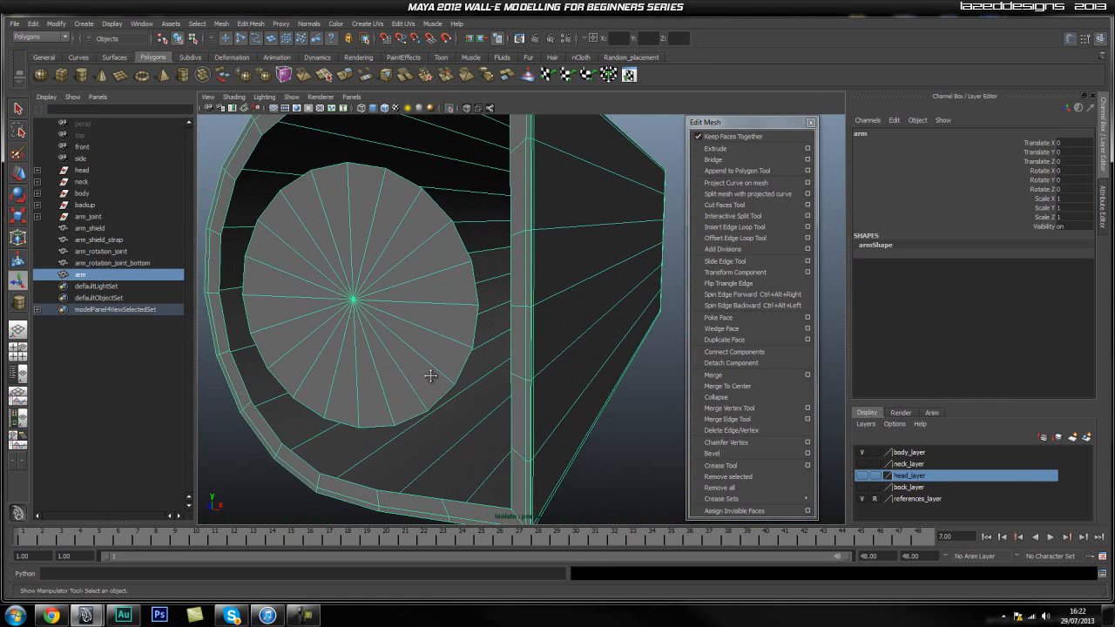
scroll(458, 391, "down", 3)
scroll(397, 365, "up", 2)
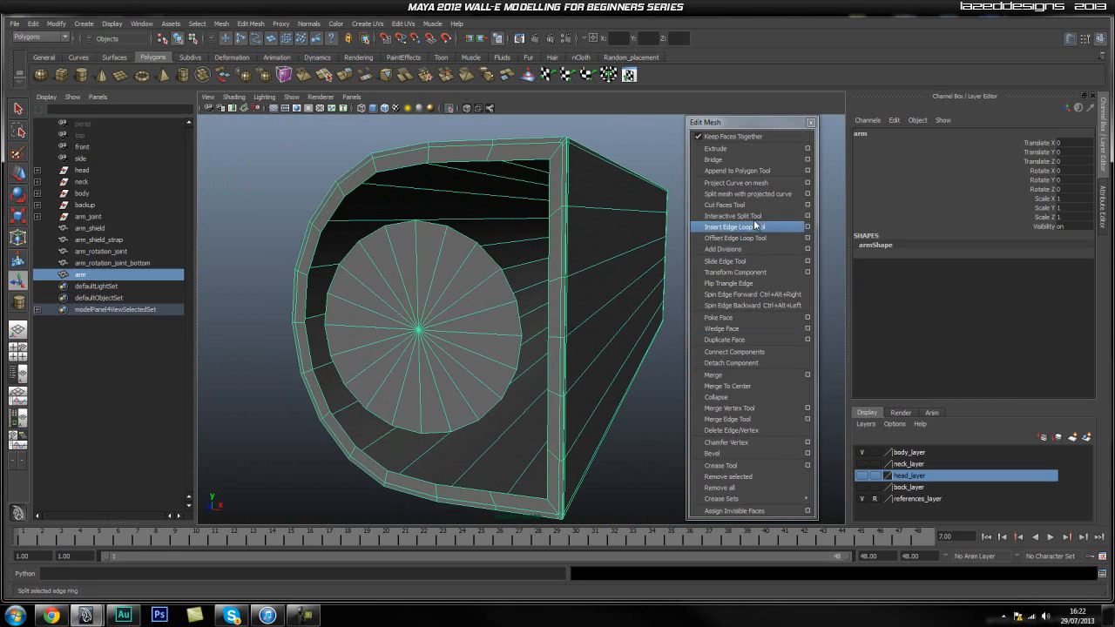
Merge the inner rim vertices along the cap's curved side and upper edge onto the matching disc vertices with the Merge Vertex Tool.
left_click(729, 408)
scroll(415, 340, "up", 4)
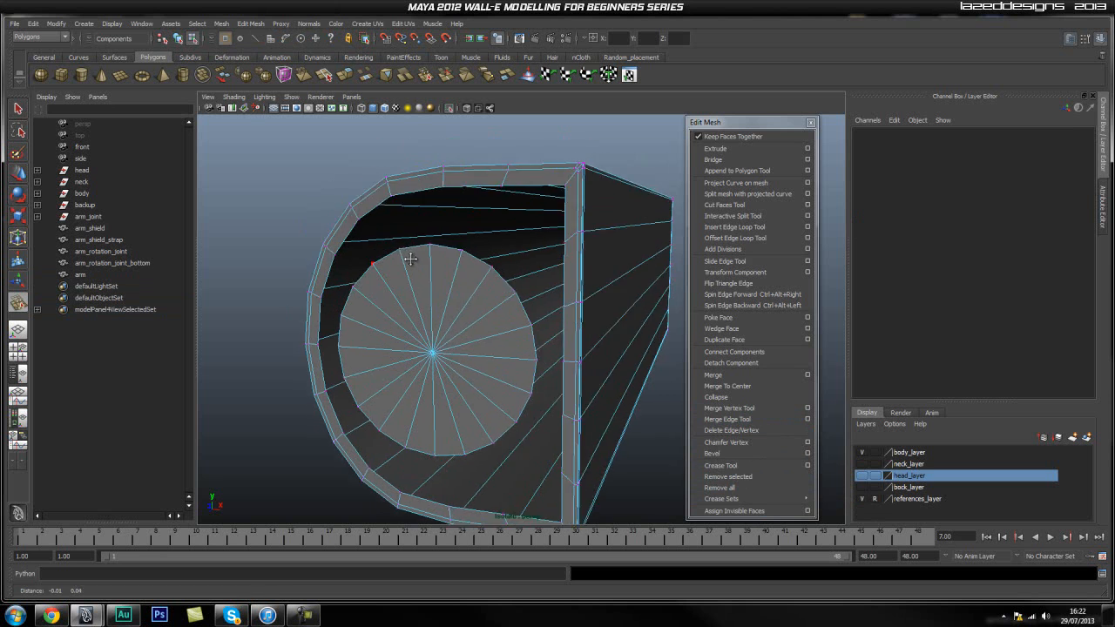
left_click_drag(478, 349, 454, 311, "alt")
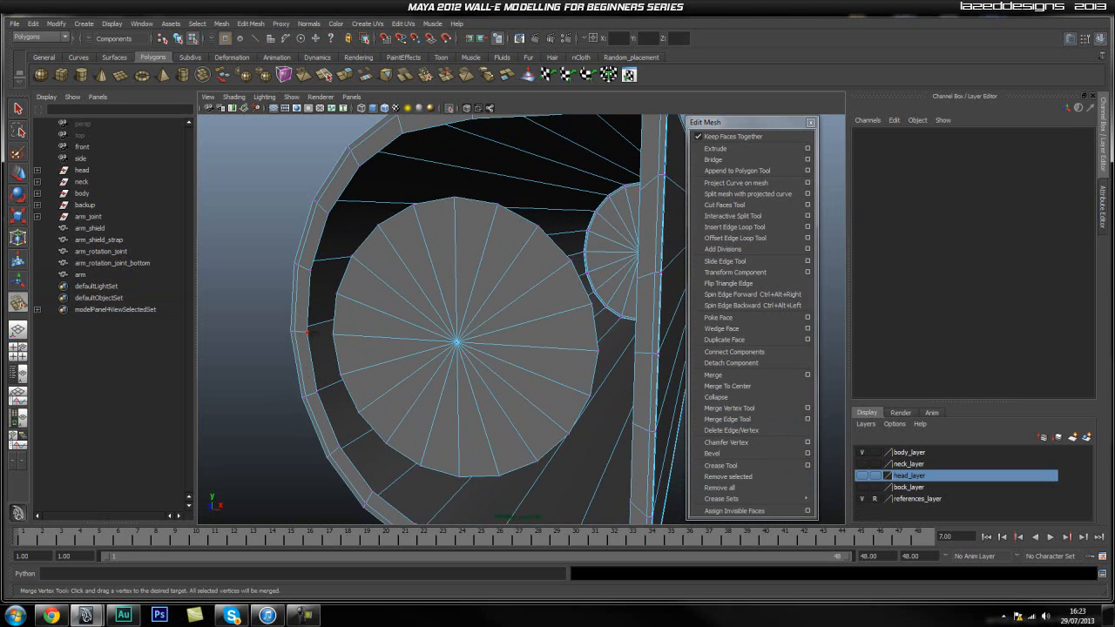
left_click_drag(334, 335, 332, 334)
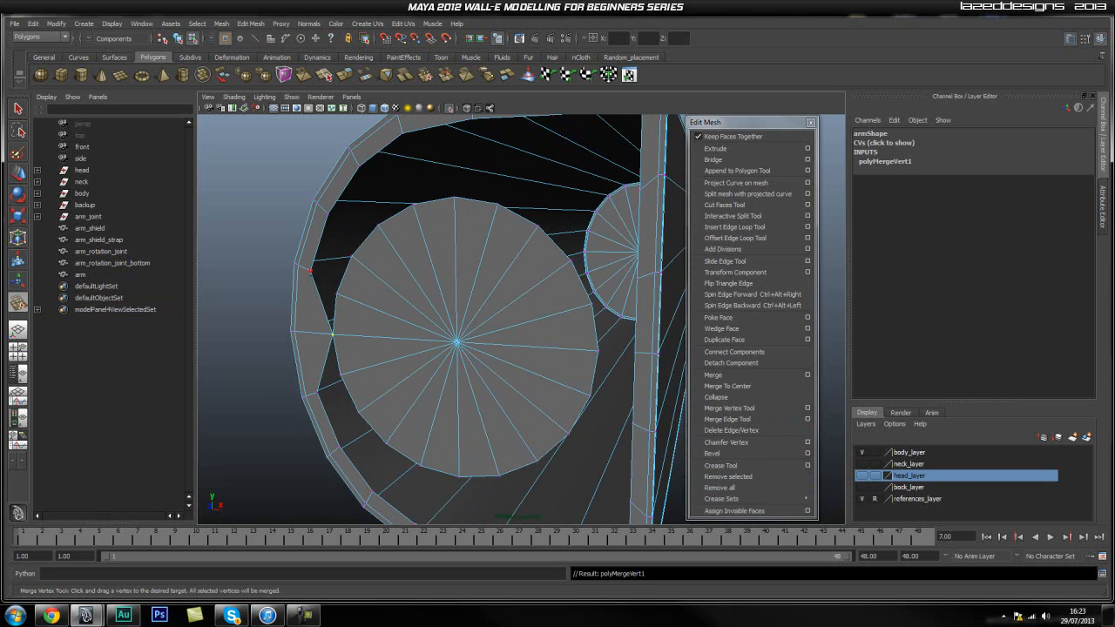
left_click_drag(311, 271, 412, 205)
middle_click_drag(457, 198, 377, 252, "alt")
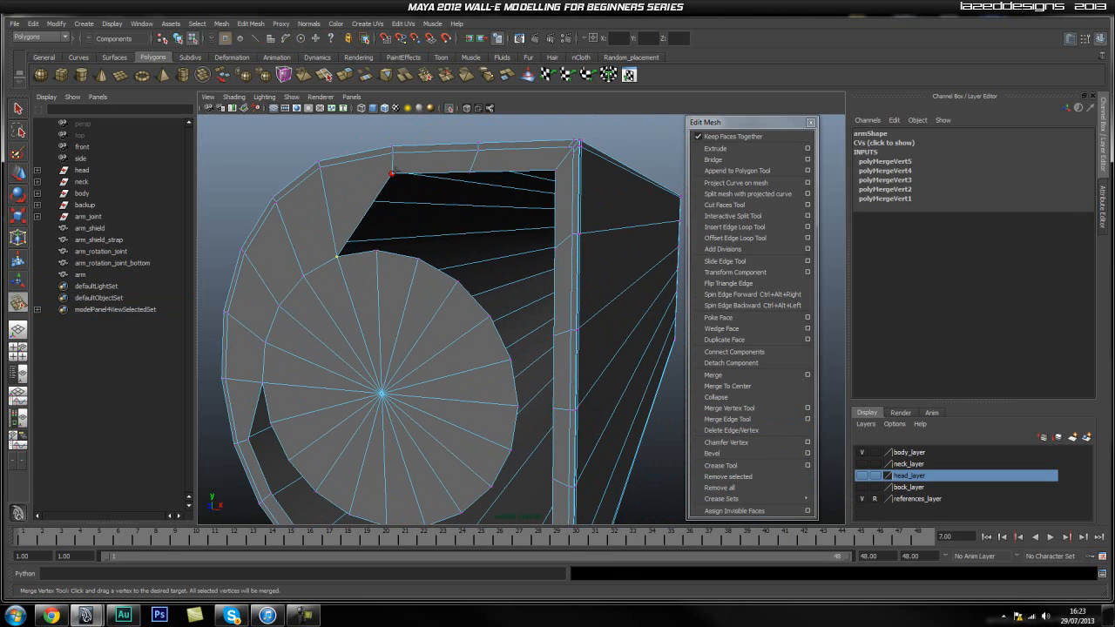
left_click_drag(376, 251, 438, 278)
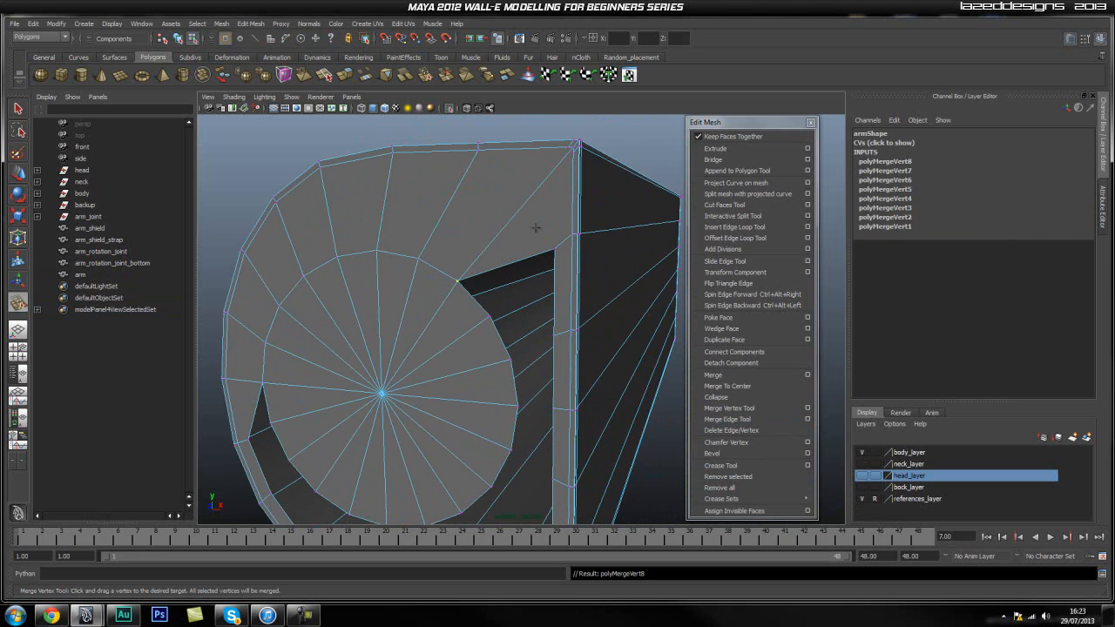
Merge the inner rim vertices along the cap's straight vertical side onto the nearest disc vertices.
left_click_drag(493, 309, 492, 312)
left_click_drag(553, 335, 510, 363)
left_click_drag(517, 408, 517, 408)
middle_click_drag(516, 408, 567, 344, "alt")
left_click_drag(525, 314, 526, 314)
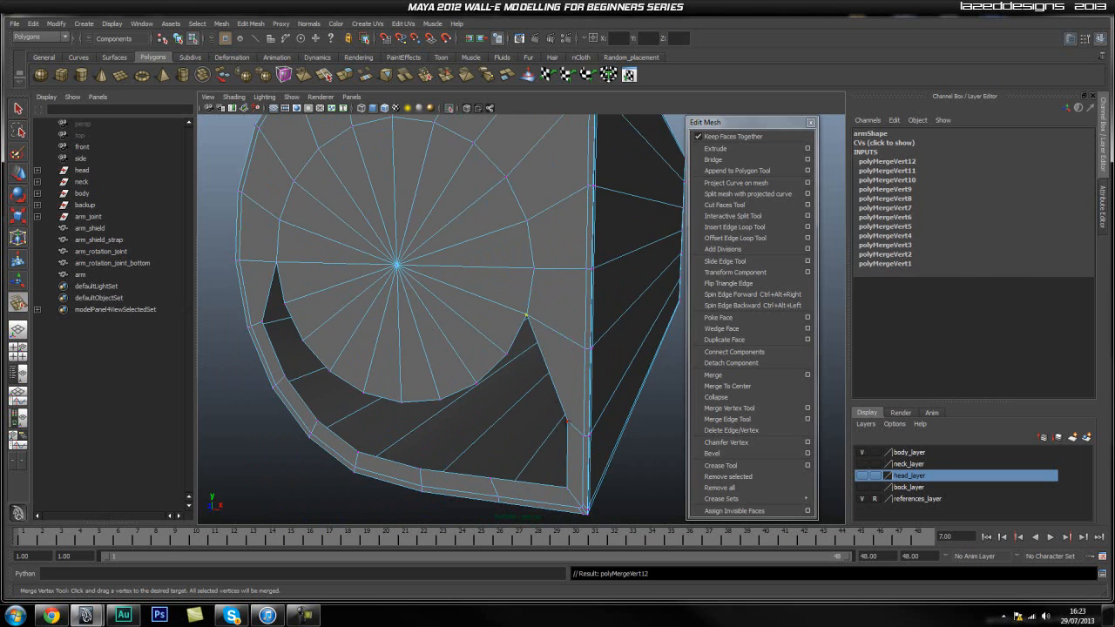
Merge the remaining inner rim vertices along the cap's lower edge onto the disc vertices, closing the gap, and leave the merge tool.
left_click_drag(518, 372, 507, 356)
left_click_drag(566, 488, 442, 402)
left_click_drag(422, 468, 401, 402)
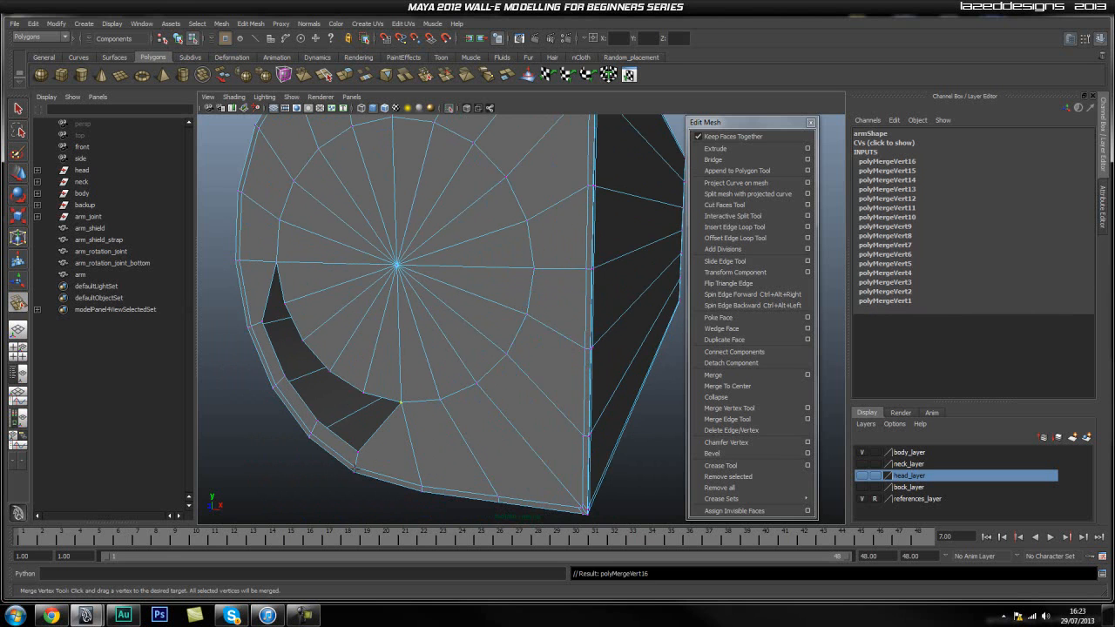
left_click_drag(357, 451, 286, 305)
middle_click_drag(391, 317, 400, 340, "alt")
key("q")
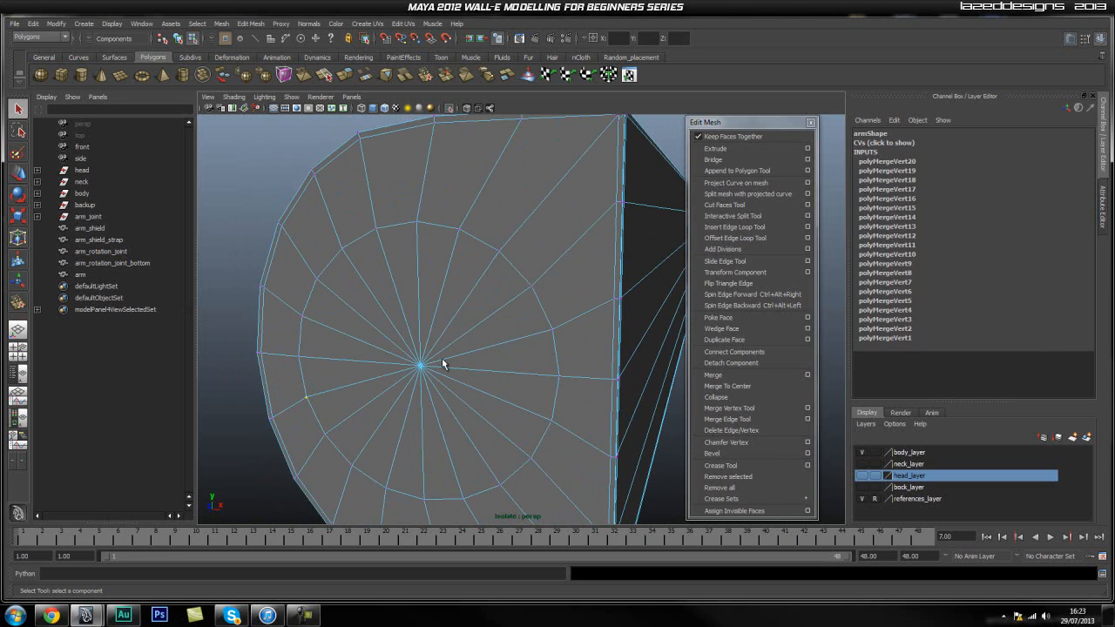
Select the arm, show the full scene to check the rebuilt end cap in context, and isolate the arm again.
right_click_drag(441, 356, 490, 347)
left_click(475, 336)
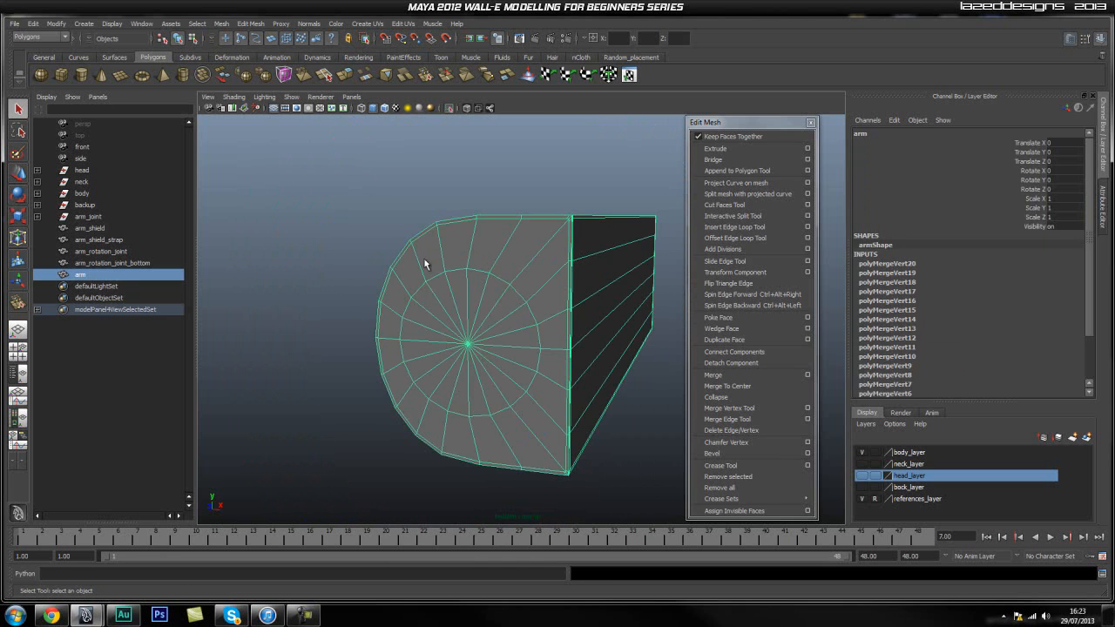
left_click(450, 107)
scroll(395, 350, "up", 2)
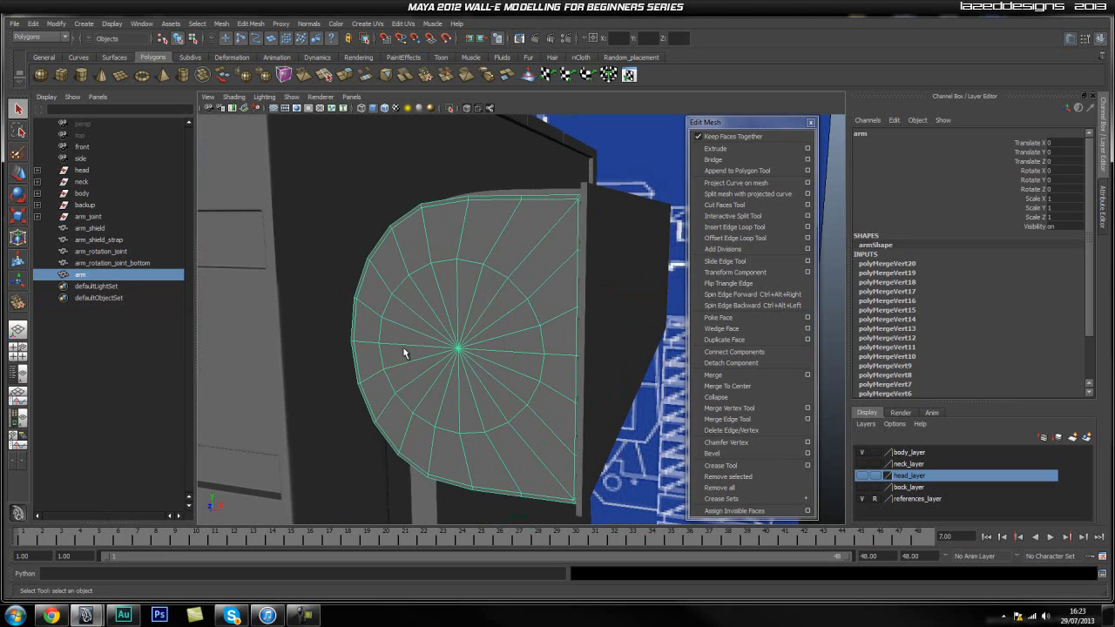
left_click(668, 352)
left_click(529, 376)
right_click_drag(368, 362, 391, 349, "alt")
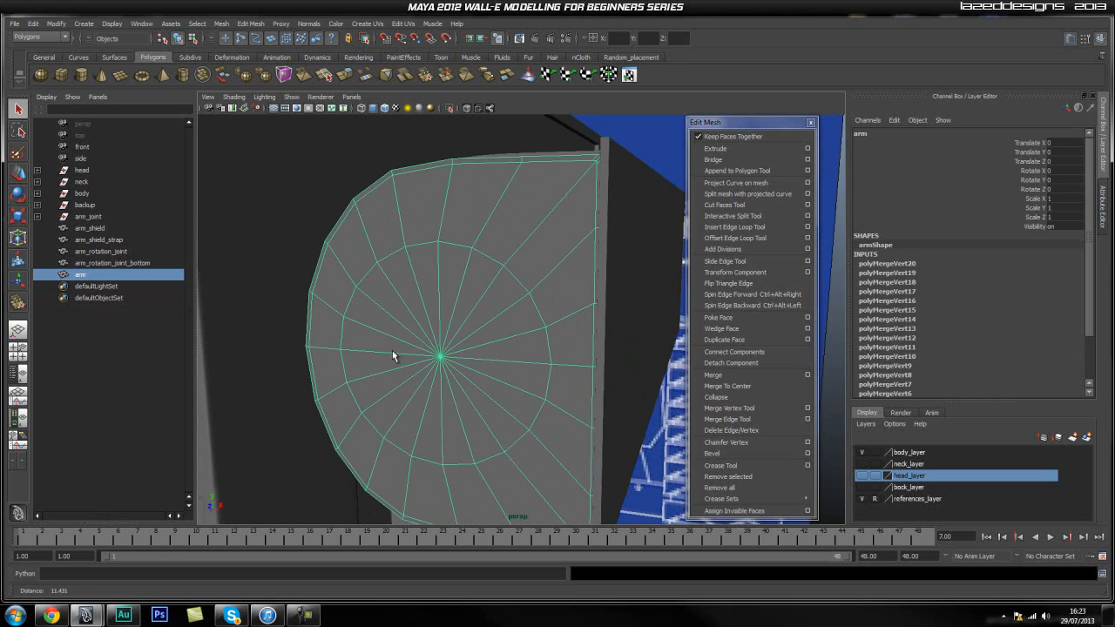
left_click(450, 108)
middle_click_drag(374, 365, 410, 331, "alt")
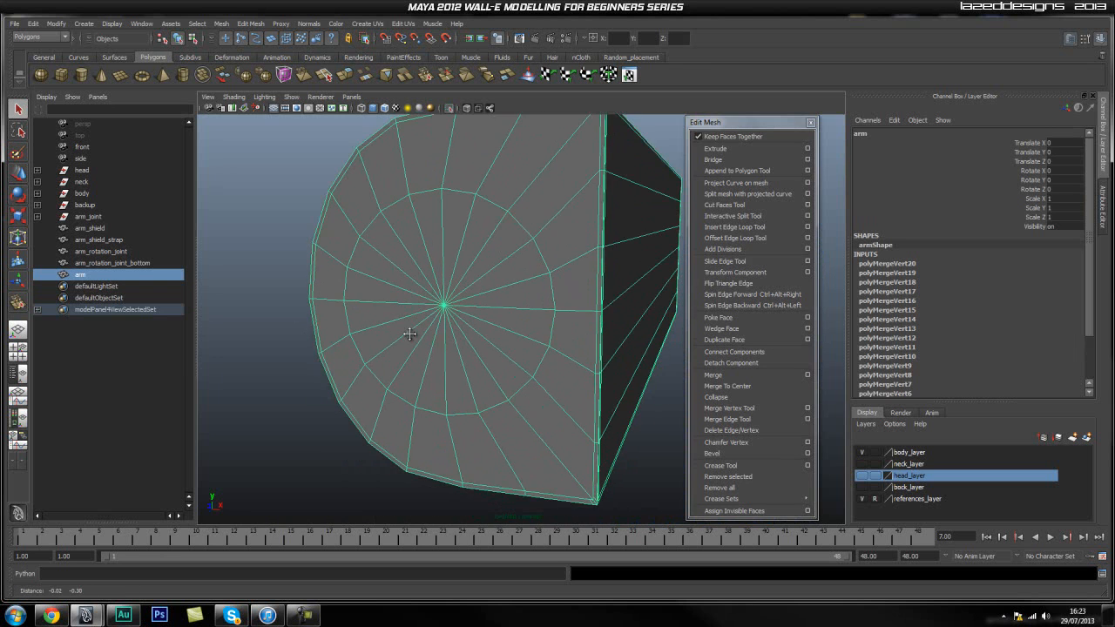
right_click_drag(424, 311, 429, 344)
Select all triangular faces of the end cap's disc, extrude them and scale them slightly inward to form a thin border ring.
left_click(488, 316)
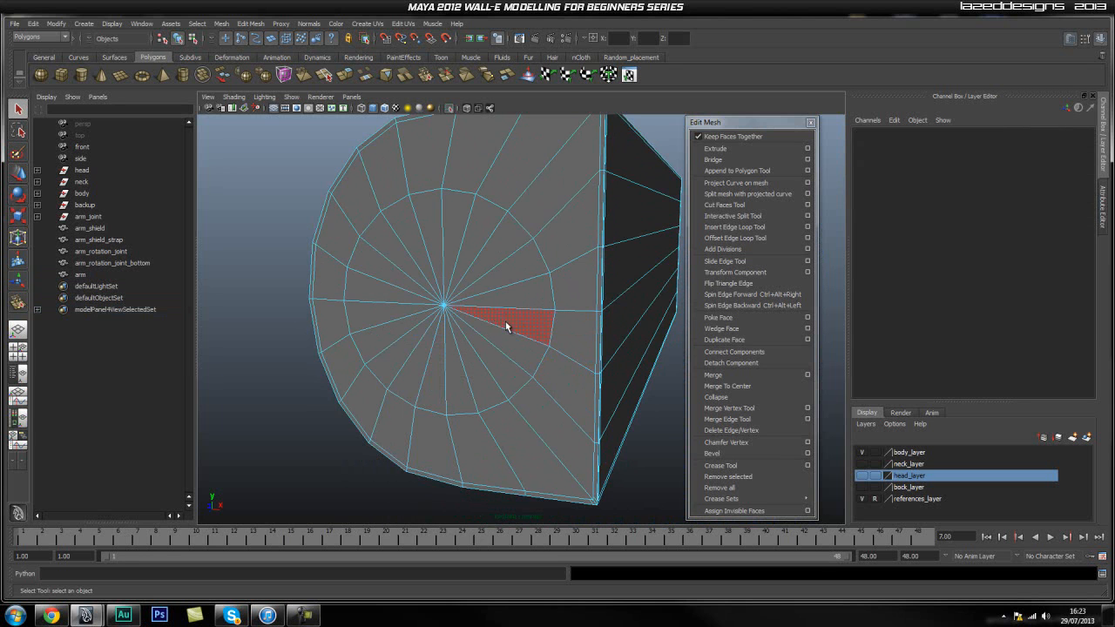
left_click(506, 322)
left_click(516, 293, "shift")
left_click(517, 264, "shift")
left_click(503, 240, "shift")
left_click(479, 225, "shift")
left_click(449, 215, "shift")
left_click(423, 213, "shift")
left_click(377, 242, "shift")
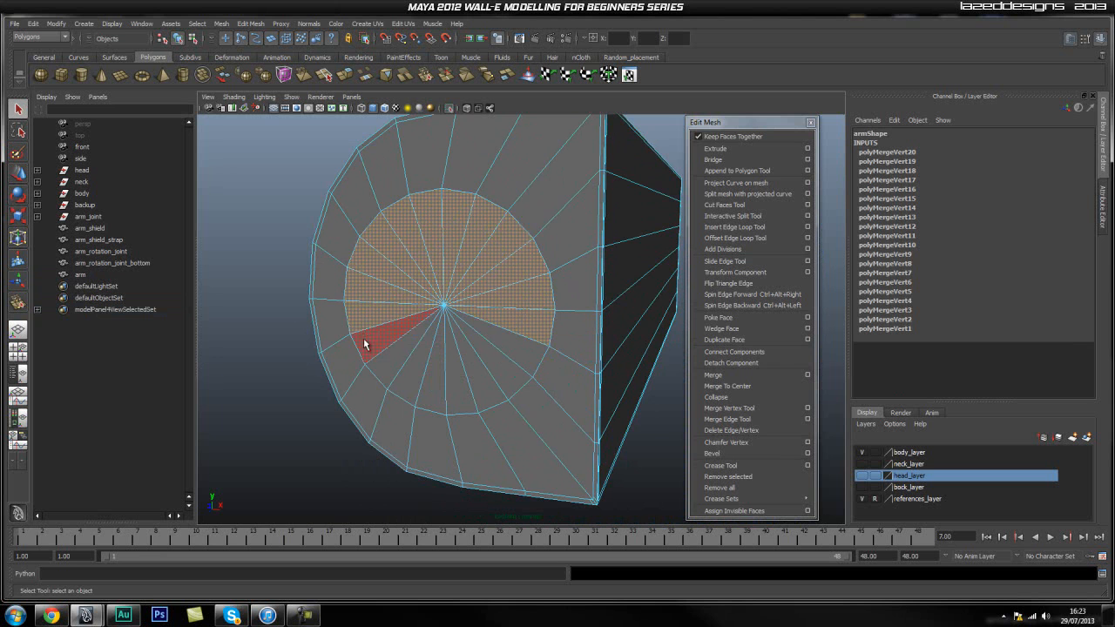
left_click(479, 372, "shift")
left_click(498, 364, "shift")
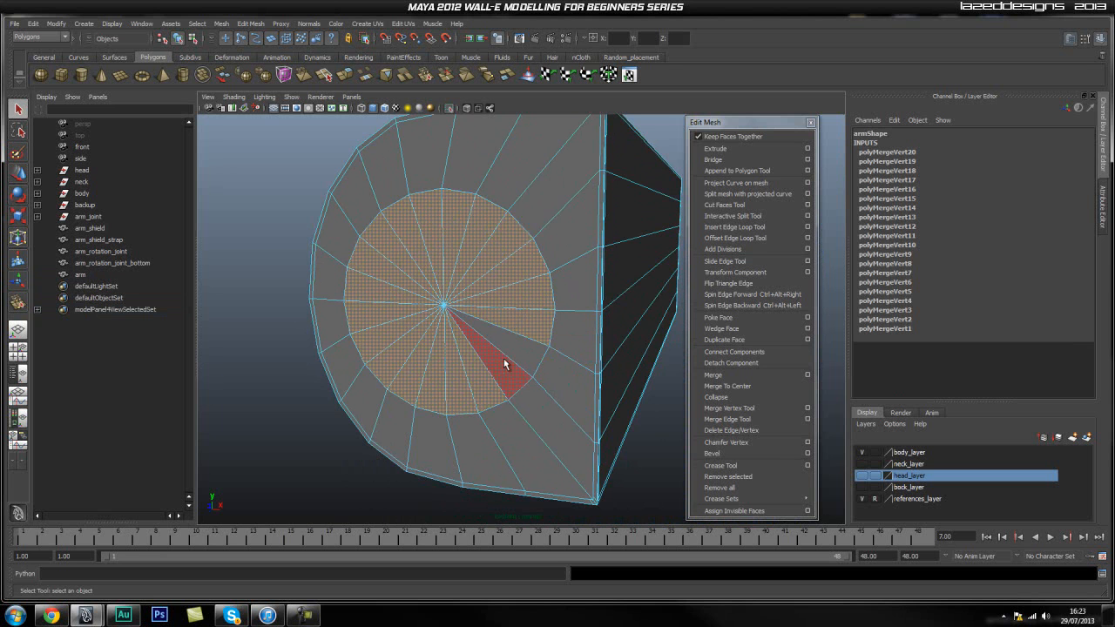
left_click(509, 354, "shift")
right_click_drag(331, 311, 413, 311, "alt")
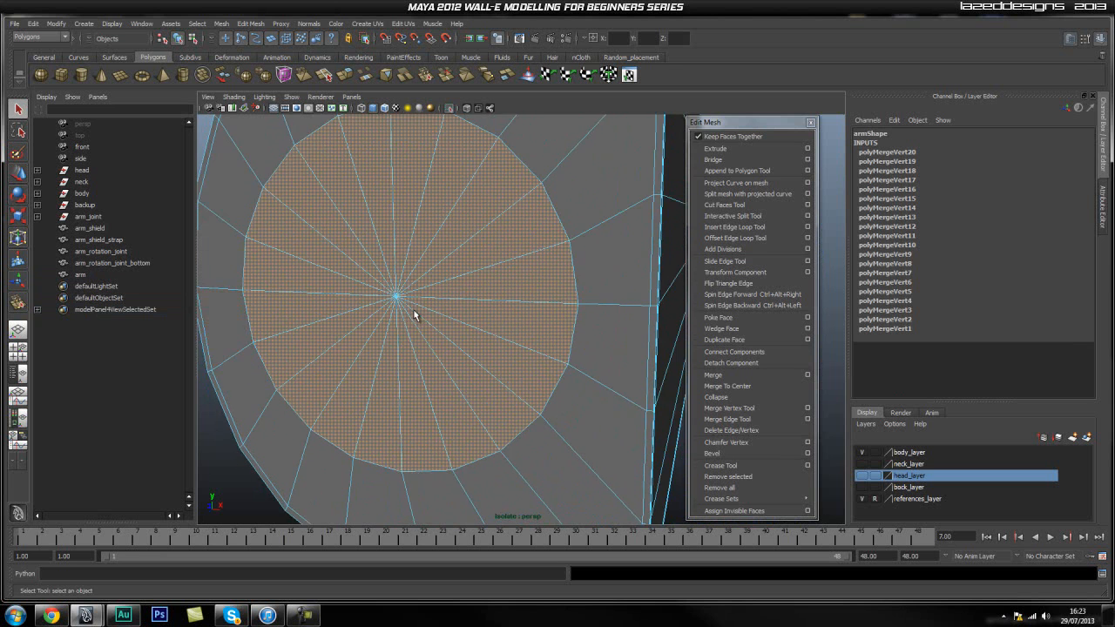
middle_click_drag(413, 316, 444, 365, "alt")
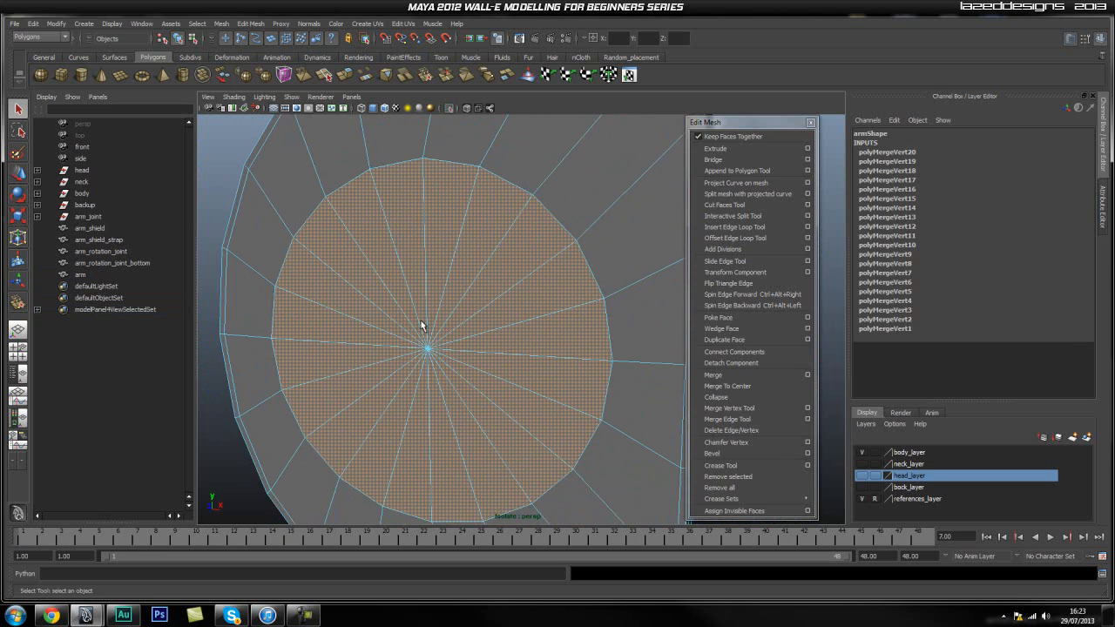
left_click(732, 148)
key("r")
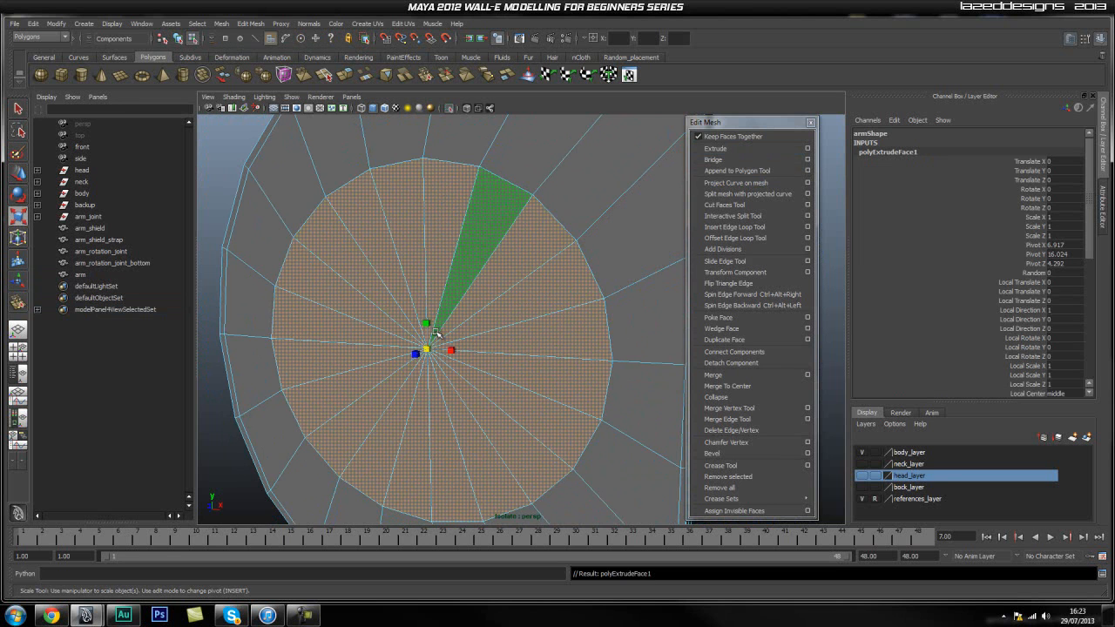
left_click_drag(427, 346, 426, 351)
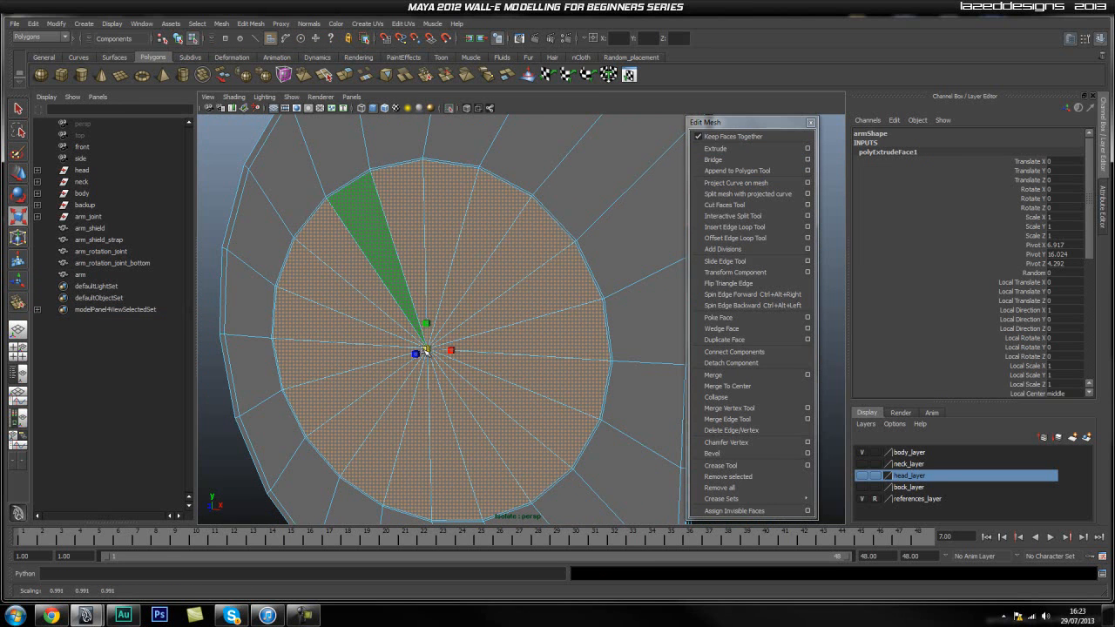
right_click_drag(423, 351, 508, 338, "alt")
mouse_move(508, 339)
middle_mouse_down("alt")
mouse_move(489, 338)
mouse_move(510, 331)
middle_mouse_up("alt")
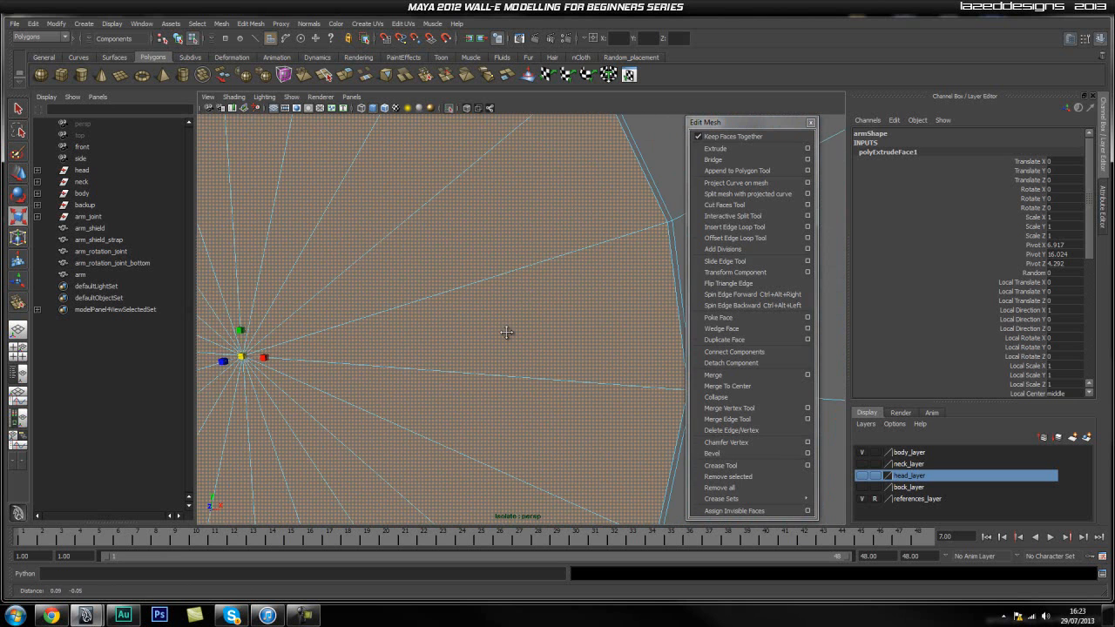
left_click(416, 354)
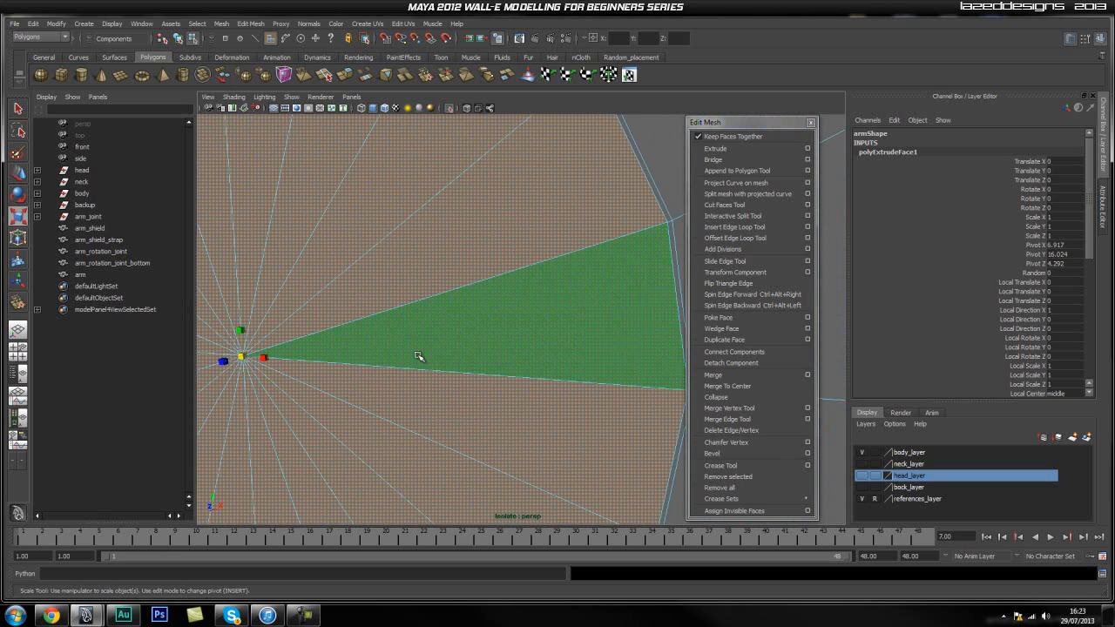
scroll(453, 334, "down", 5)
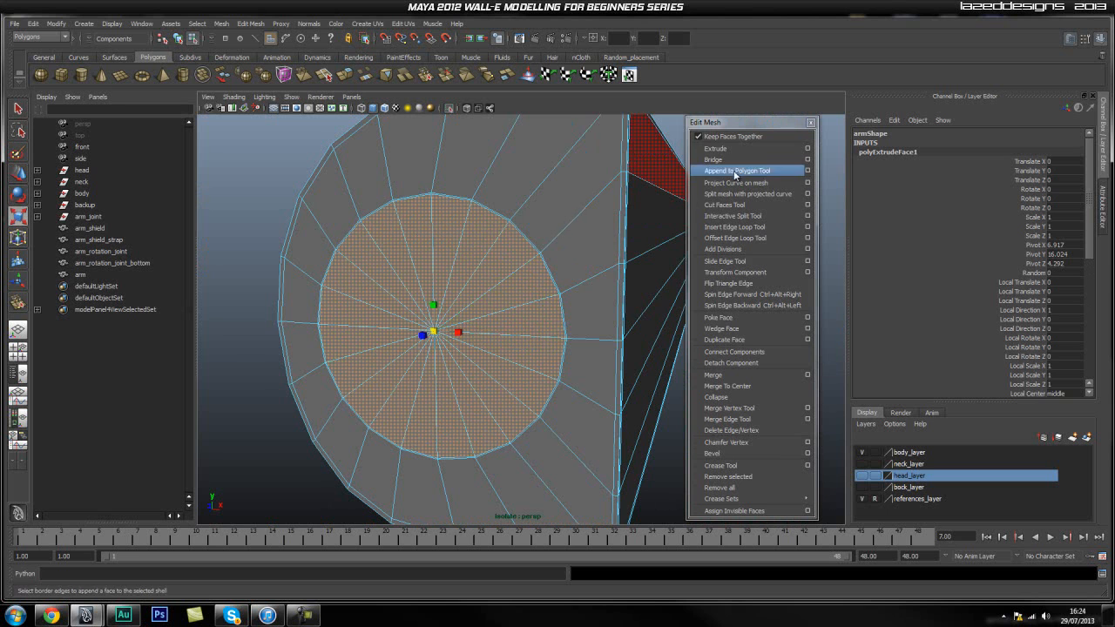
Extrude the disc faces again and push them into the arm to about Z 4.04 to form a recess.
left_click(715, 149)
key("w")
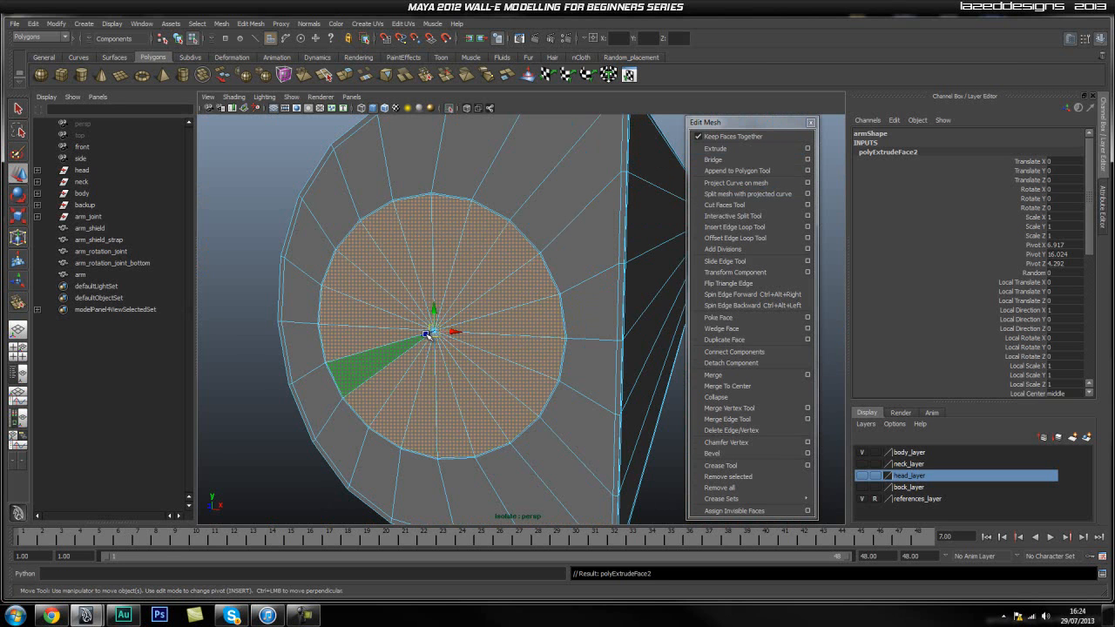
left_click_drag(428, 333, 437, 327)
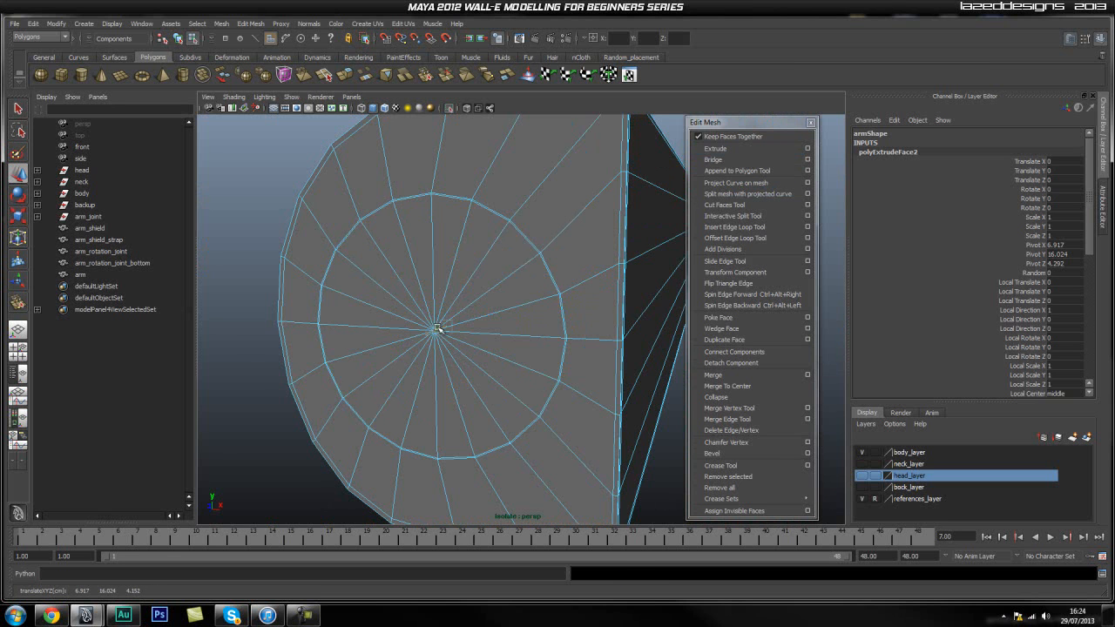
Select all the leftover disc faces covering the recess and delete them.
left_click(504, 328)
left_click(513, 297, "shift")
left_click(508, 265, "shift")
left_click(472, 236, "shift")
left_click(446, 233, "shift")
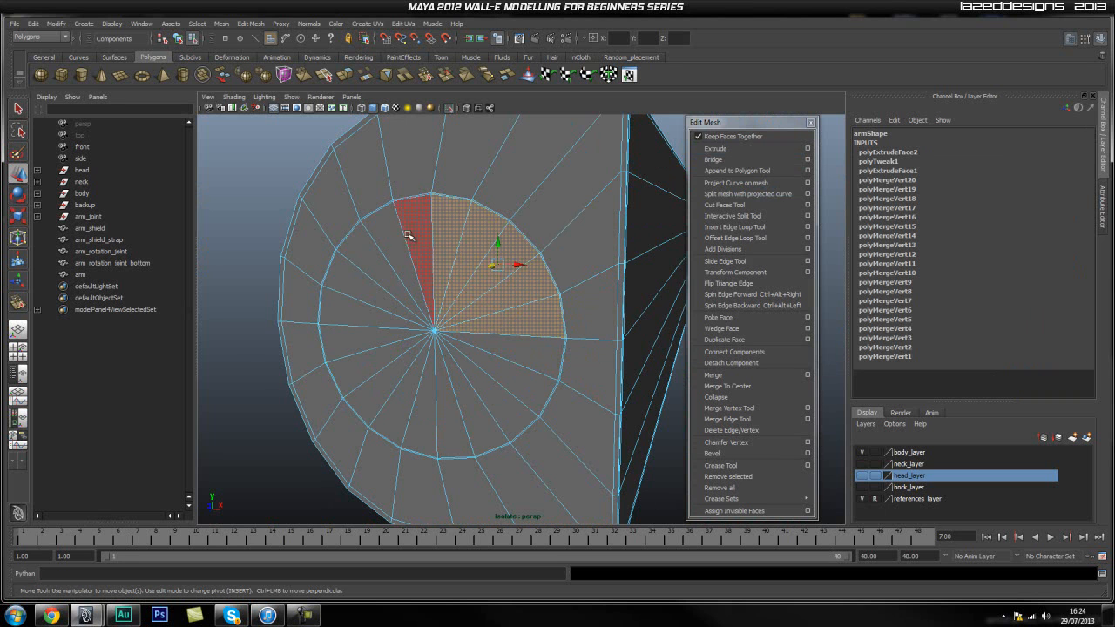
left_click(407, 235, "shift")
left_click(391, 247, "shift")
left_click(367, 267, "shift")
left_click(353, 289, "shift")
left_click(344, 315, "shift")
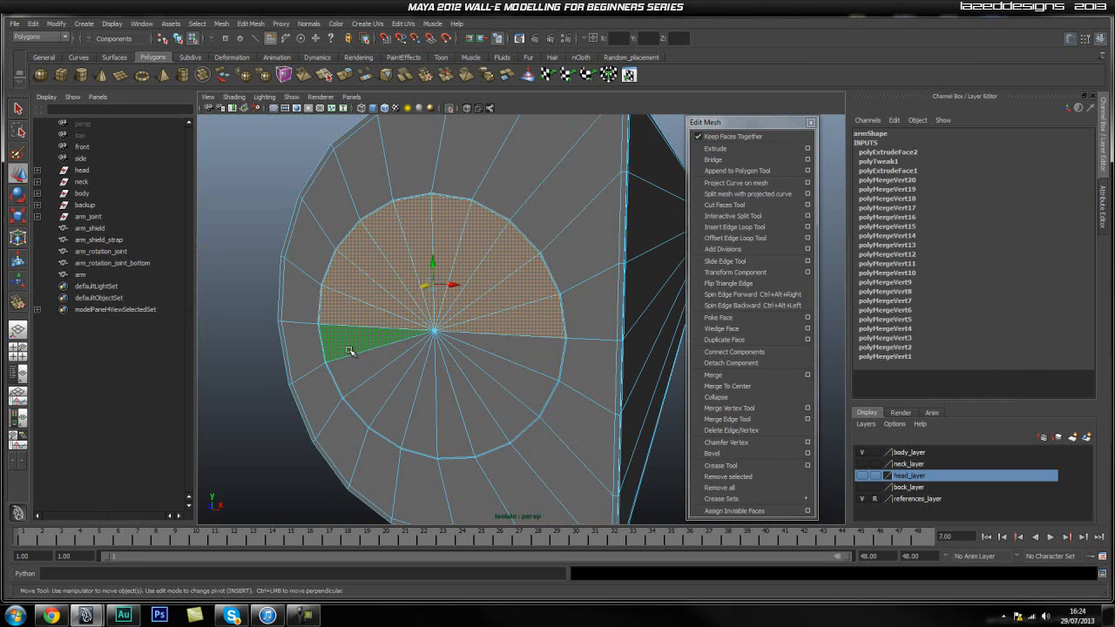
left_click(347, 345, "shift")
left_click(356, 370, "shift")
left_click(372, 393, "shift")
left_click(395, 408, "shift")
left_click(419, 417, "shift")
left_click(443, 415, "shift")
left_click(485, 409, "shift")
left_click(507, 404, "shift")
left_click(525, 383, "shift")
left_click(540, 361, "shift")
key("Delete")
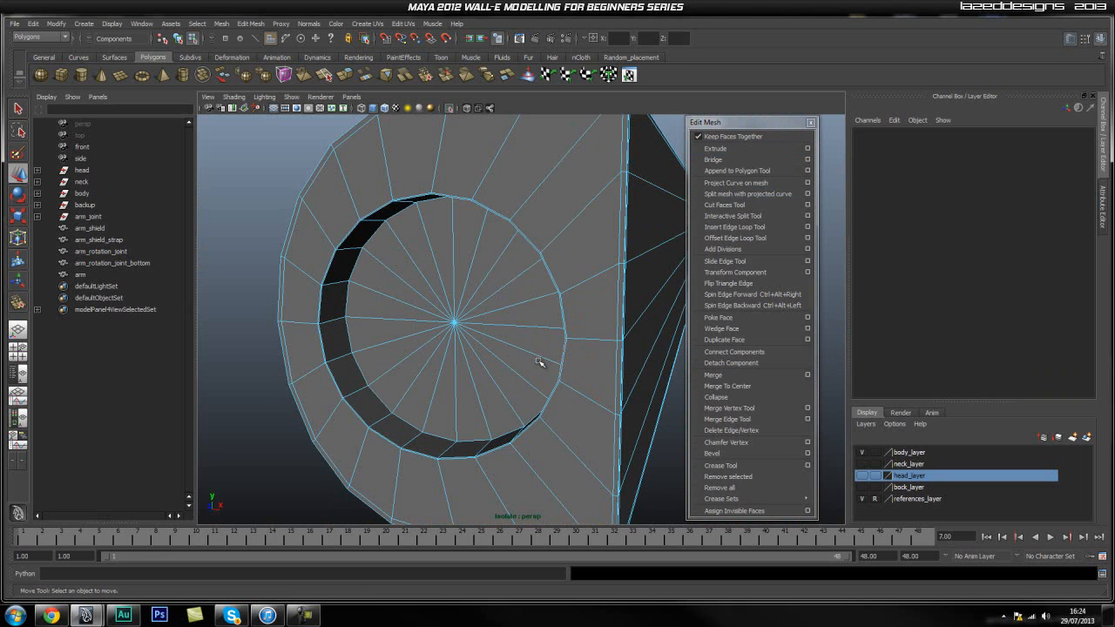
Select all faces of the disc at the bottom of the recess and move them along the arm's depth.
left_click_drag(419, 370, 437, 404, "alt")
left_click_drag(540, 348, 430, 386, "alt")
left_click_drag(527, 376, 442, 376, "alt")
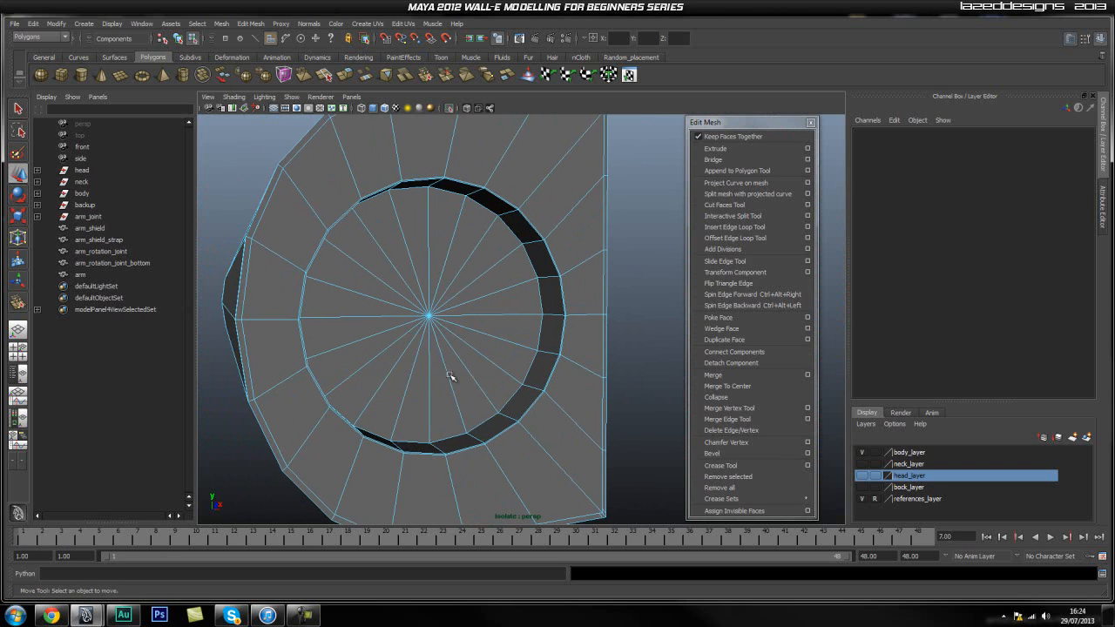
left_click(445, 402)
left_click(472, 403, "shift")
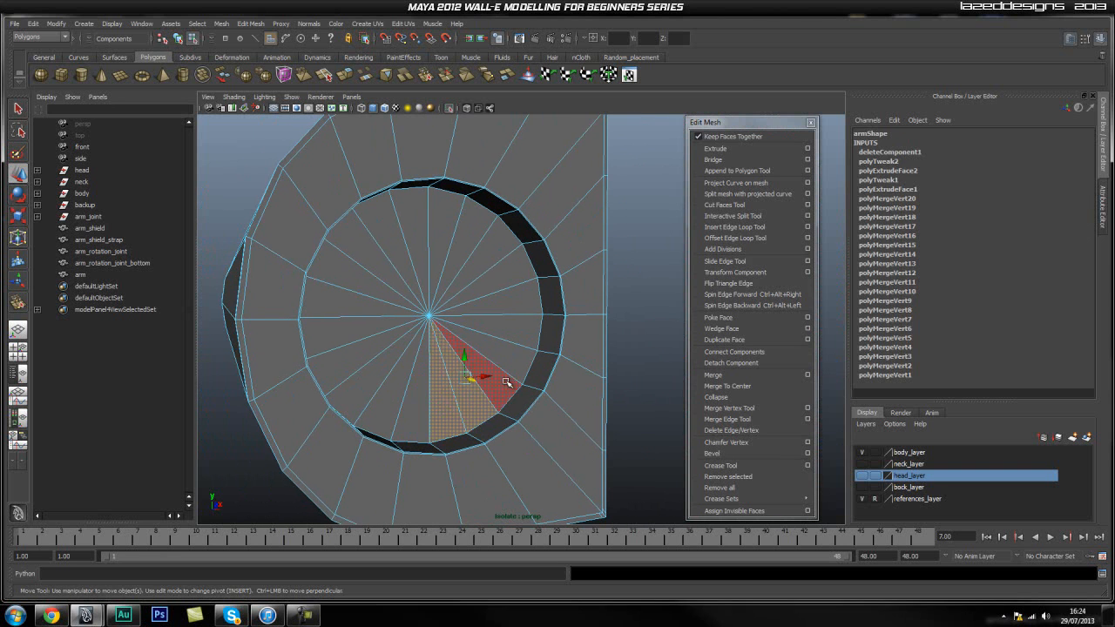
left_click(508, 381, "shift")
key("q")
left_click(517, 349, "shift")
left_click(520, 330, "shift")
left_click(515, 300, "shift")
left_click(506, 272, "shift")
left_click(489, 251, "shift")
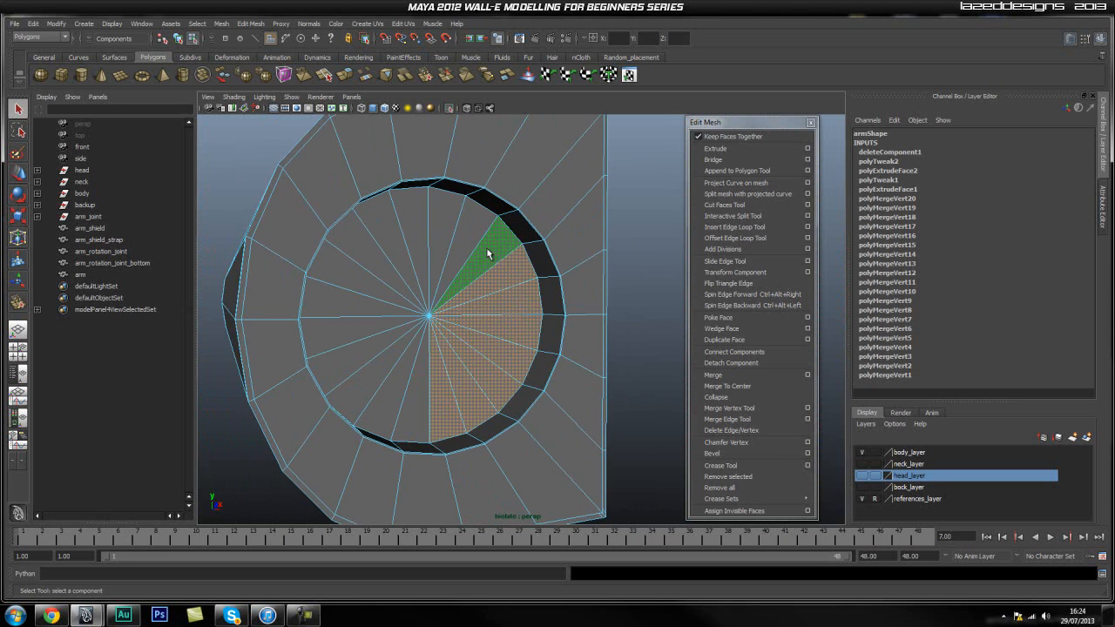
left_click(466, 233, "shift")
left_click(437, 228, "shift")
left_click(407, 228, "shift")
left_click(383, 235, "shift")
left_click(355, 243, "shift")
left_click(331, 285, "shift")
left_click(332, 306, "shift")
left_click(329, 337, "shift")
left_click(339, 357, "shift")
left_click(357, 372, "shift")
left_click(376, 390, "shift")
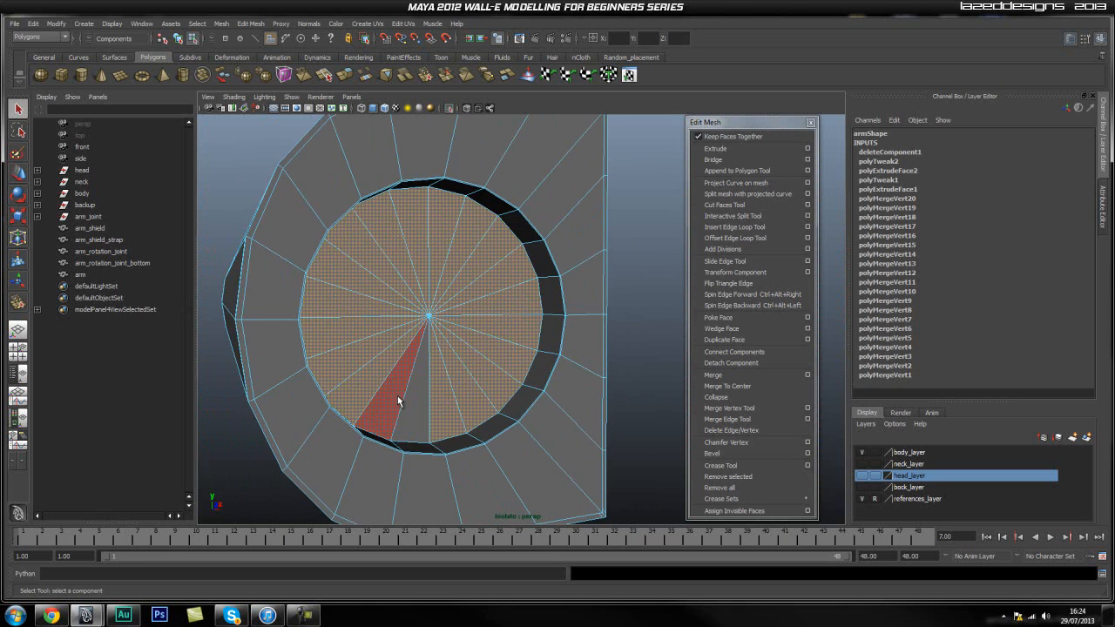
left_click(376, 420, "shift")
left_click(414, 409, "shift")
key("w")
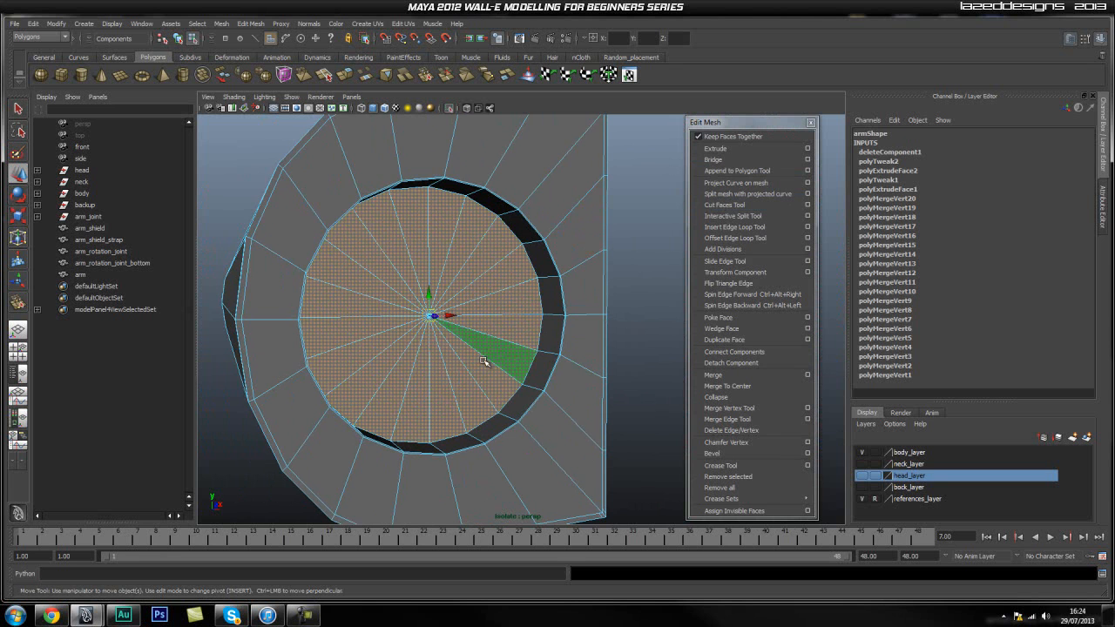
mouse_move(444, 321)
left_mouse_down("alt")
mouse_move(605, 326)
mouse_move(452, 320)
left_mouse_up("alt")
scroll(500, 363, "up", 5)
middle_click_drag(523, 327, 510, 365, "alt")
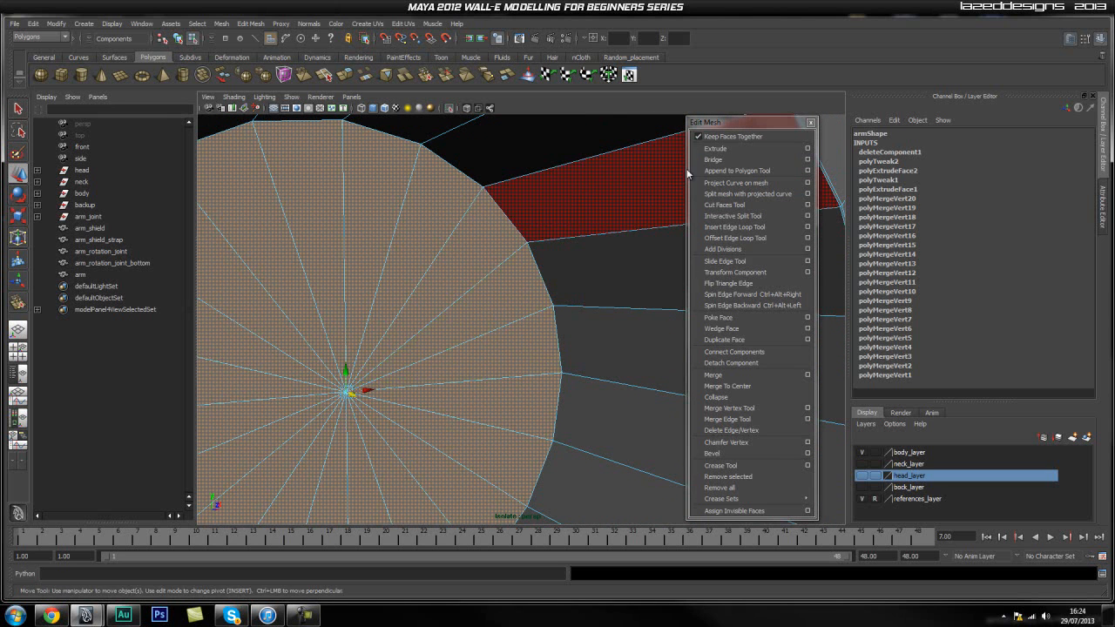
Extrude the disc faces at the bottom of the arm's recess and scale them slightly inward to form a thin border ring.
left_click(713, 153)
key("r")
left_click_drag(345, 392, 344, 393)
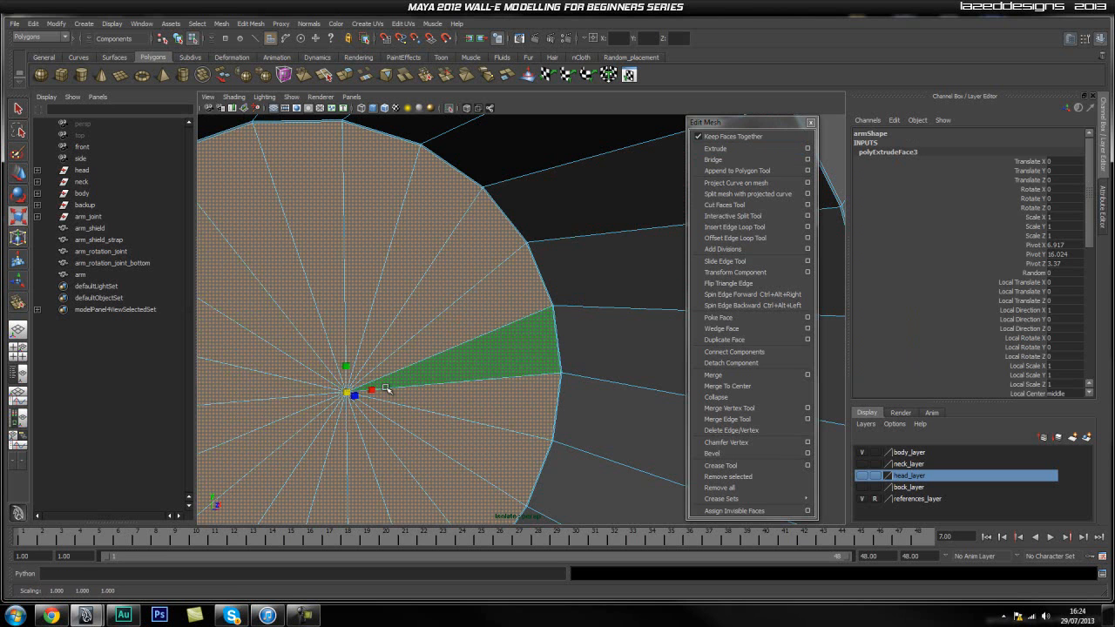
scroll(470, 378, "up", 8)
middle_click_drag(636, 324, 469, 376, "alt")
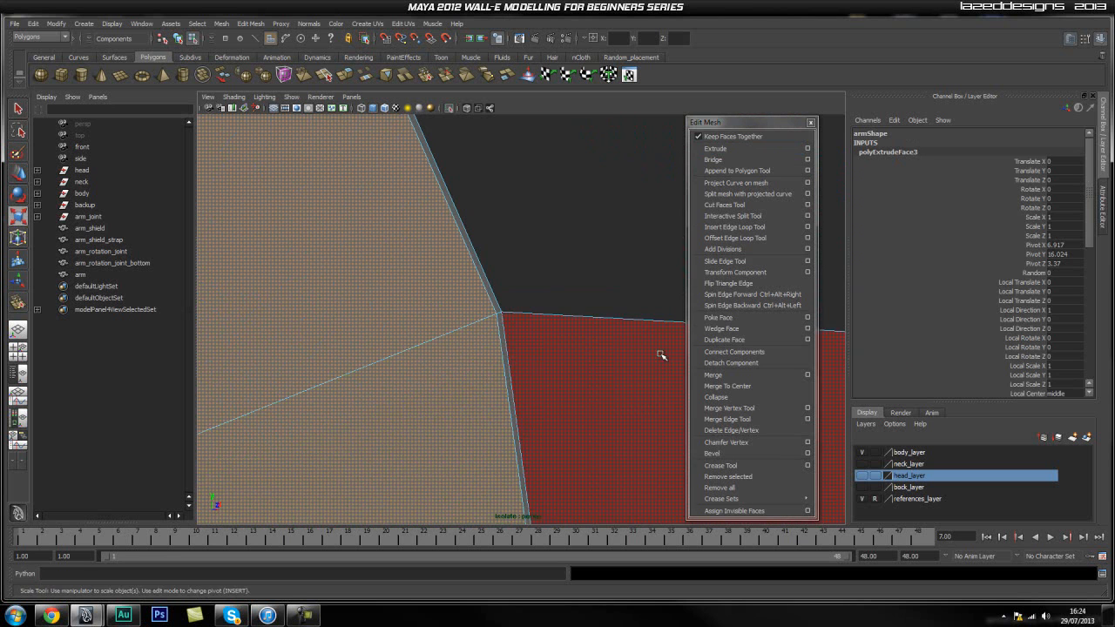
Insert supporting edge loops around the recess wall, one close to its bottom and one close to its opening rim.
left_click(741, 227)
left_click_drag(511, 317, 510, 316)
right_click_drag(567, 345, 480, 358, "alt")
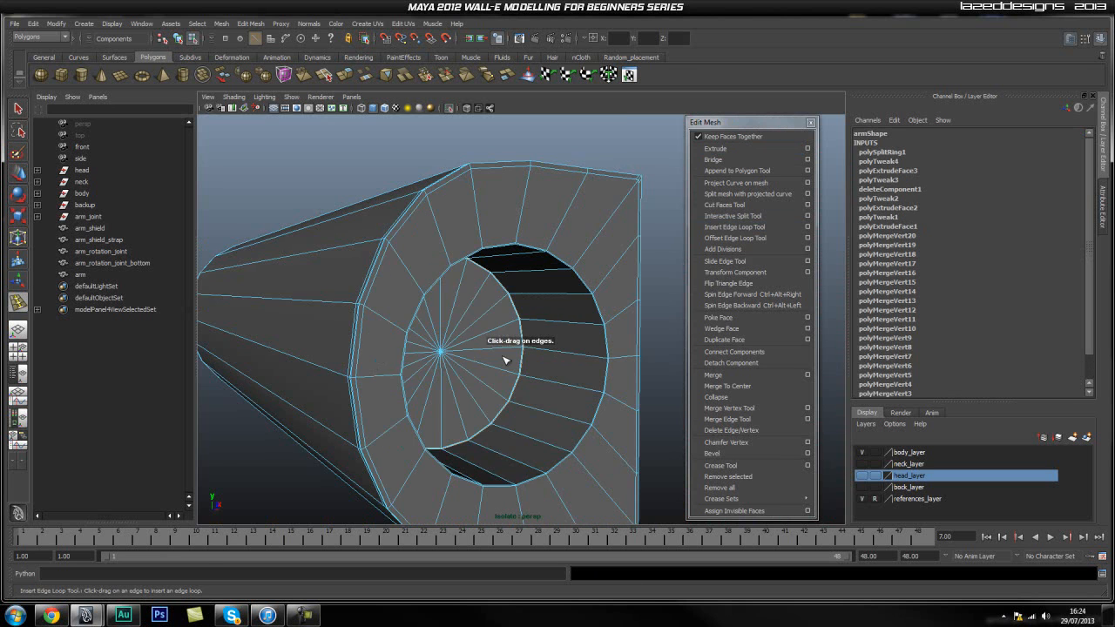
middle_click_drag(594, 397, 542, 340, "alt")
right_click_drag(542, 341, 645, 350, "alt")
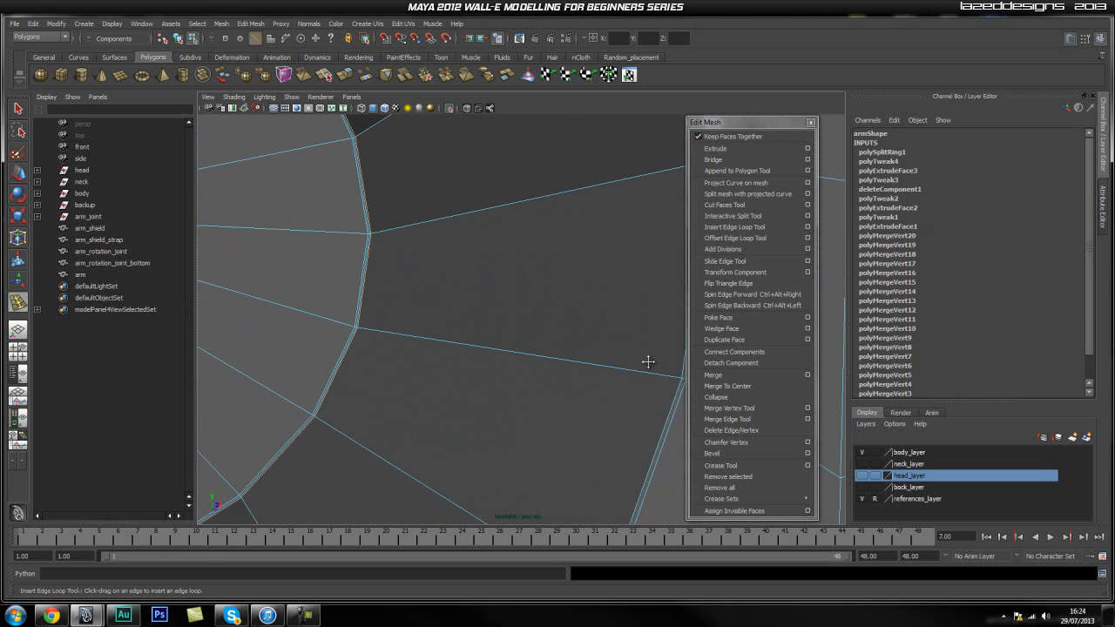
left_click_drag(653, 368, 647, 361, "alt")
right_click_drag(621, 362, 631, 365, "alt")
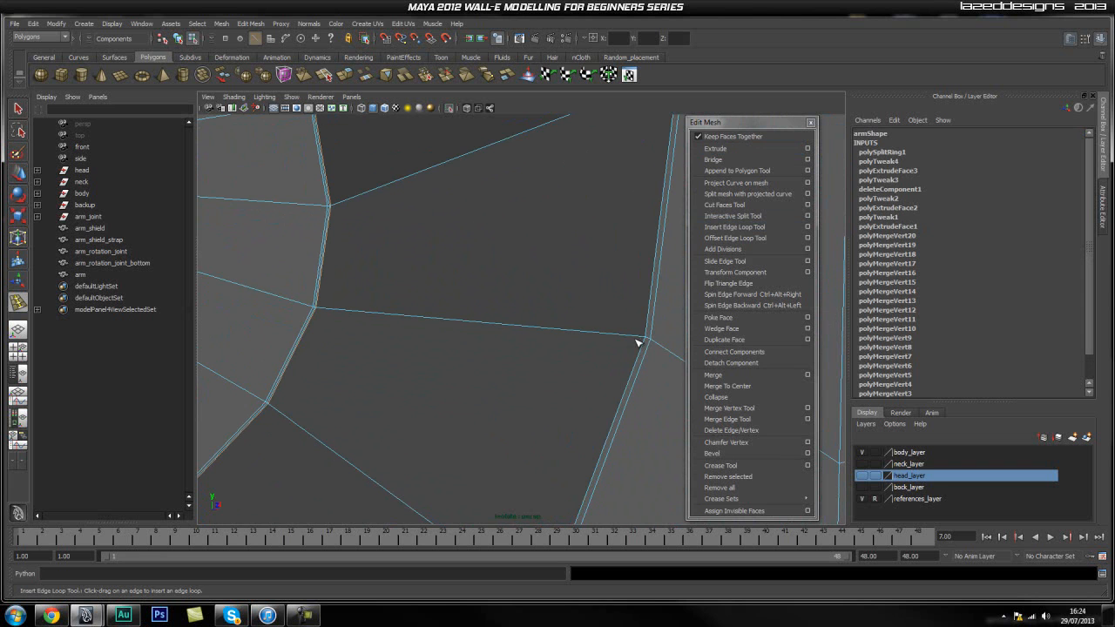
left_click_drag(643, 338, 642, 339)
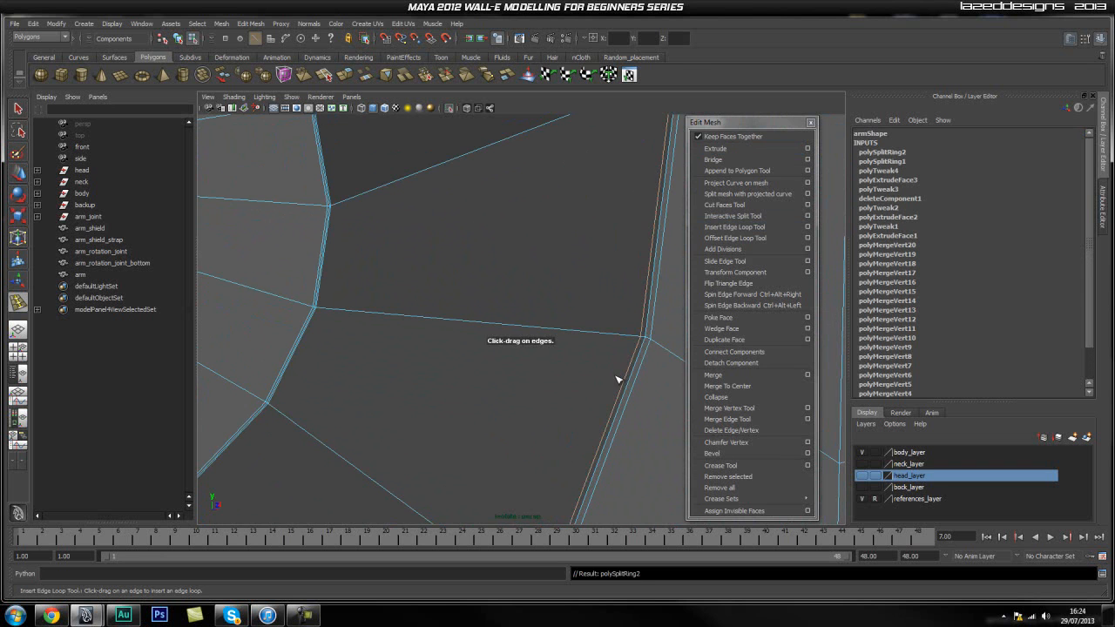
Preview the arm with smoothing, return it to the unsmoothed display and inspect the recess from several angles.
right_click_drag(618, 378, 550, 375, "alt")
left_click_drag(549, 375, 524, 373, "alt")
key("q")
left_click_drag(288, 300, 316, 285, "alt")
middle_click_drag(315, 284, 391, 309, "alt")
right_click_drag(391, 311, 427, 280)
left_click(329, 294)
left_click(475, 343)
mouse_move(475, 348)
left_mouse_down("alt")
mouse_move(343, 325)
mouse_move(470, 335)
mouse_move(456, 321)
mouse_move(398, 325)
mouse_move(462, 331)
left_mouse_up("alt")
left_click(454, 342)
key("1")
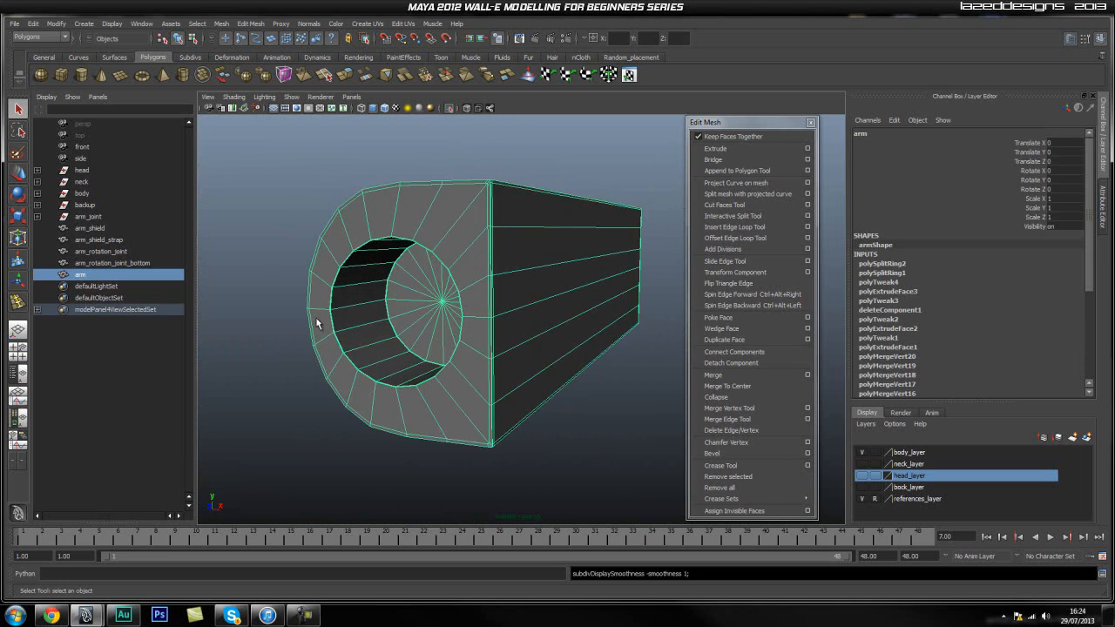
left_click_drag(351, 336, 385, 311, "alt")
right_click_drag(386, 311, 471, 328, "alt")
left_click_drag(471, 328, 464, 316, "alt")
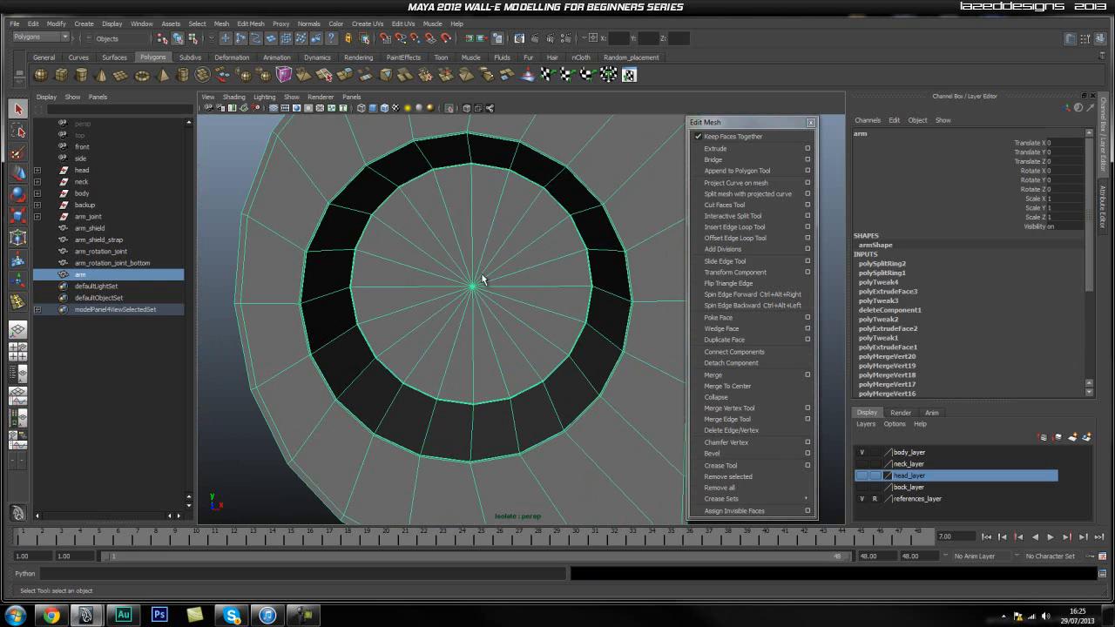
scroll(464, 273, "down", 3)
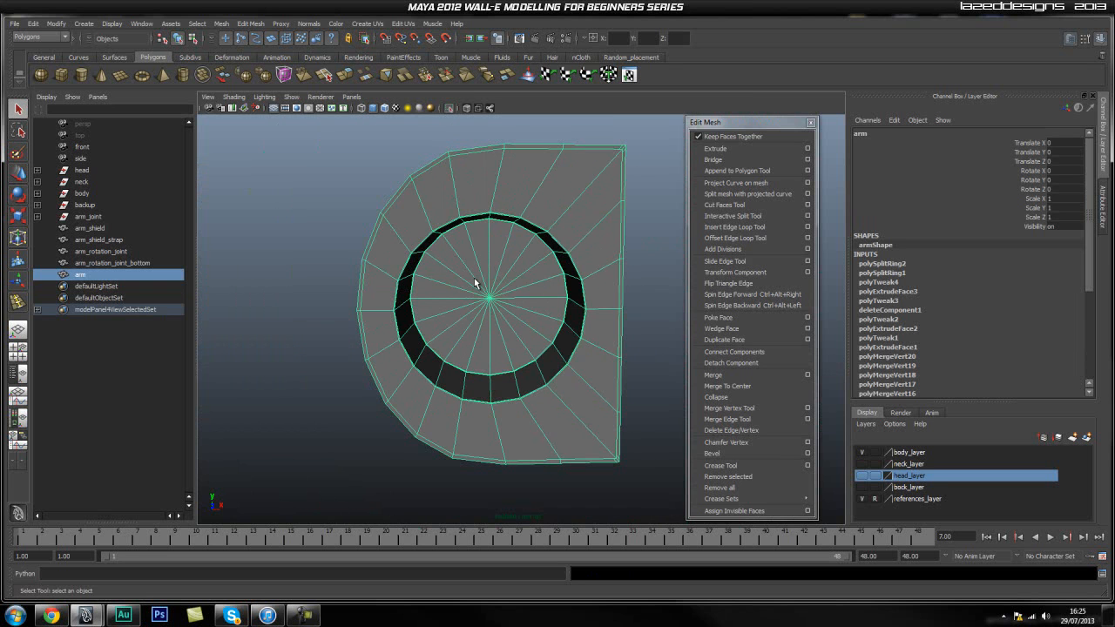
Turn off isolation so the whole model shows, and duplicate the arm.
left_click(447, 110)
left_click_drag(522, 217, 517, 234, "alt")
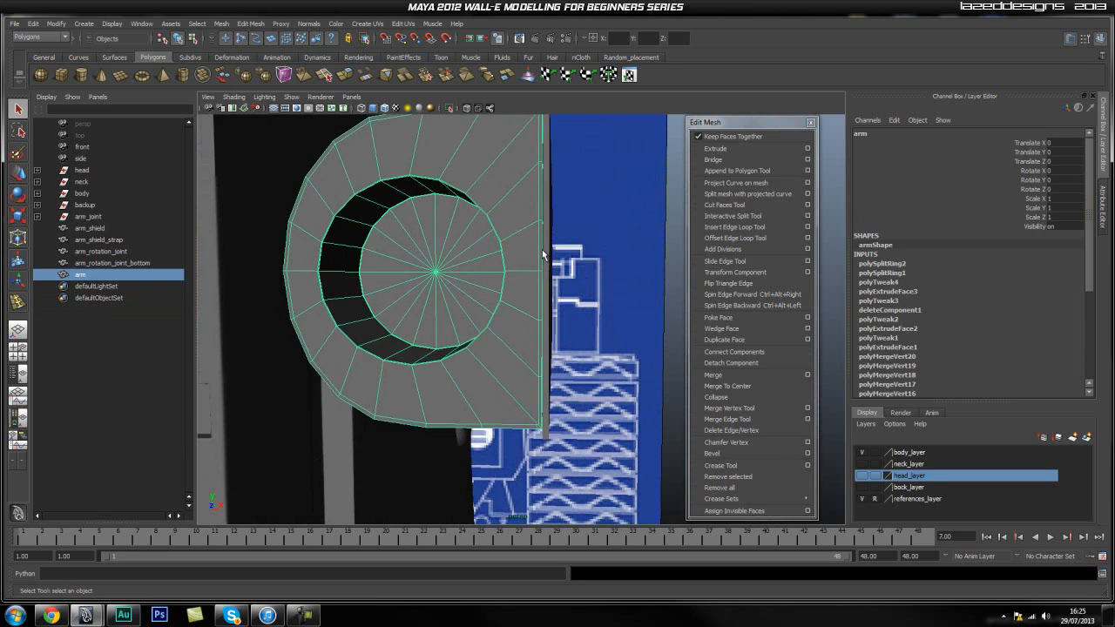
left_click(610, 276)
scroll(608, 274, "down", 4)
left_click_drag(607, 275, 565, 299, "alt")
left_click(436, 287)
key("w")
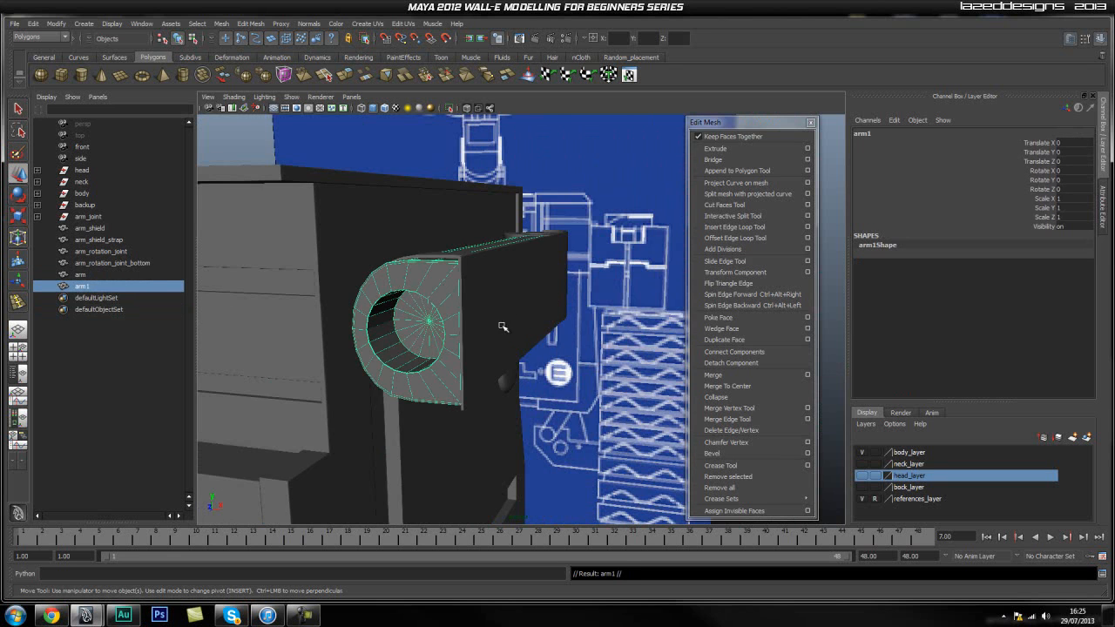
Center the duplicated arm's pivot and move the copy sideways away from the body to Translate X 3.801.
scroll(527, 370, "down", 2)
key("space")
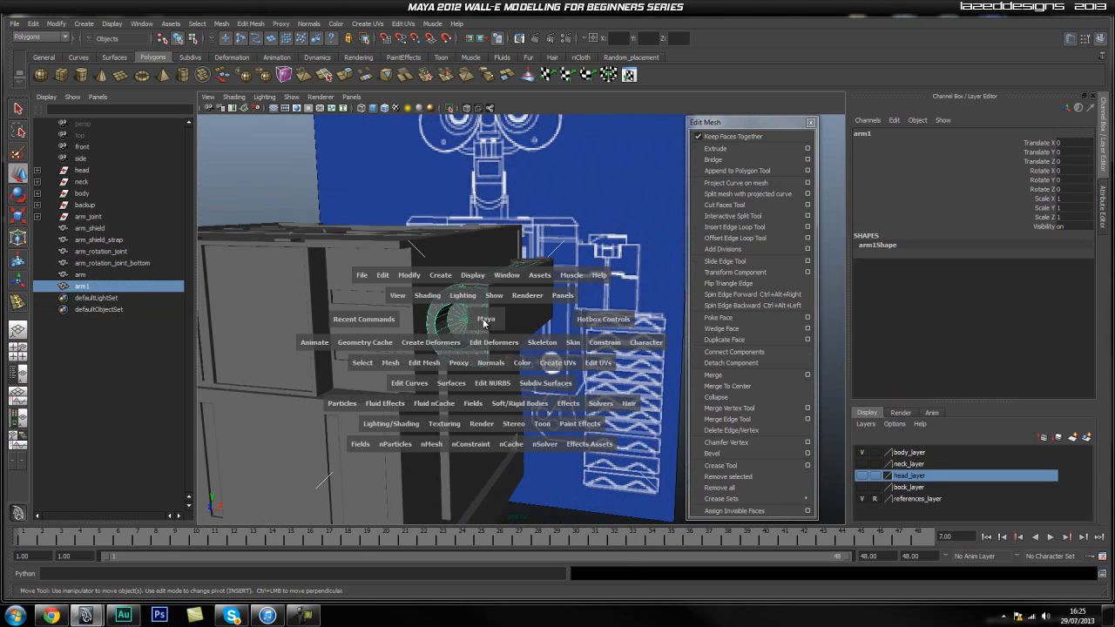
left_click(419, 278)
left_click(438, 386)
left_click_drag(518, 306, 602, 338)
right_click_drag(603, 338, 750, 365, "alt")
middle_click_drag(585, 312, 537, 326, "alt")
right_click_drag(537, 326, 466, 339, "alt")
Select all triangular faces of the disc at the bottom of the duplicated arm's recess.
left_click_drag(558, 324, 562, 331, "alt")
middle_click_drag(619, 302, 545, 310, "alt")
right_click_drag(543, 302, 538, 334)
scroll(550, 328, "down", 3)
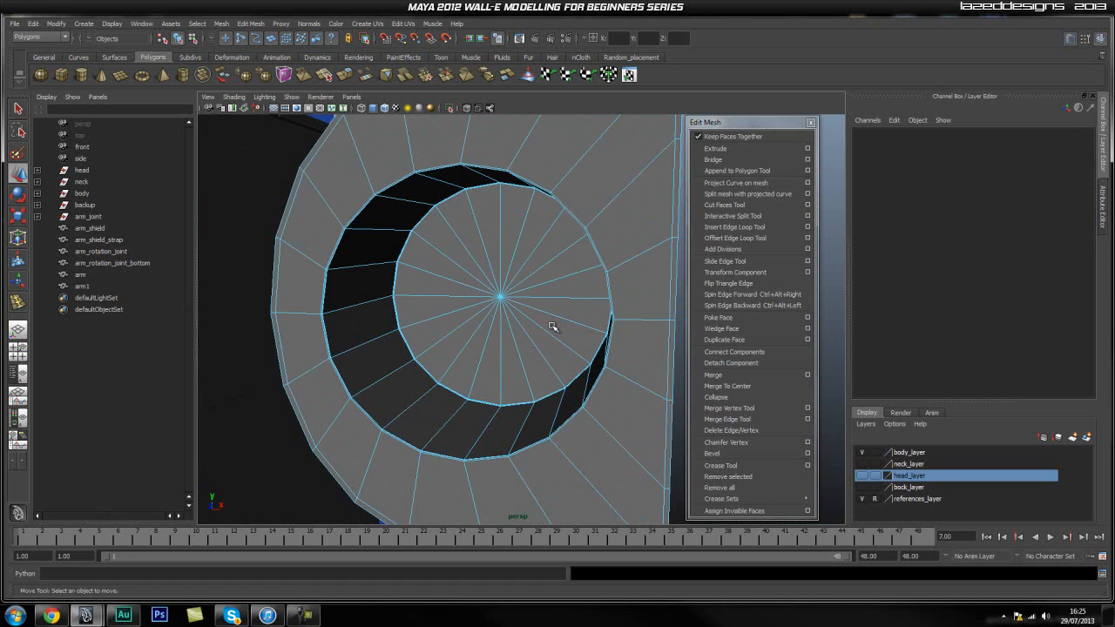
left_click(511, 360)
double_click(504, 235, "shift")
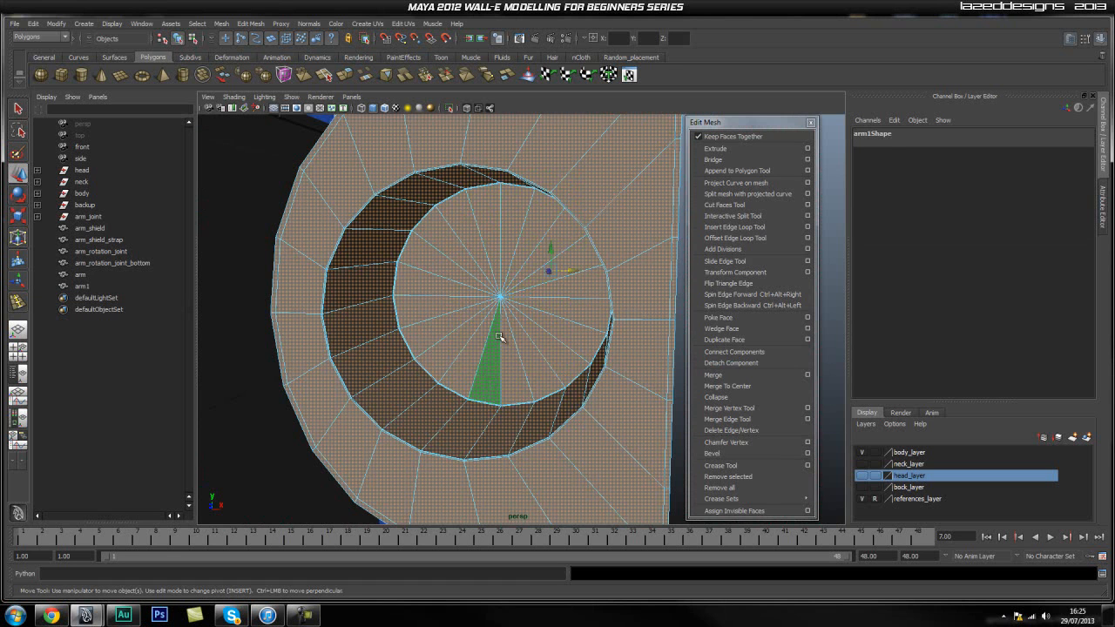
left_click(276, 162)
left_click(510, 302)
right_click_drag(525, 279, 526, 316)
left_click(510, 352)
left_click(530, 347, "shift")
key("q")
left_click(570, 362, "shift")
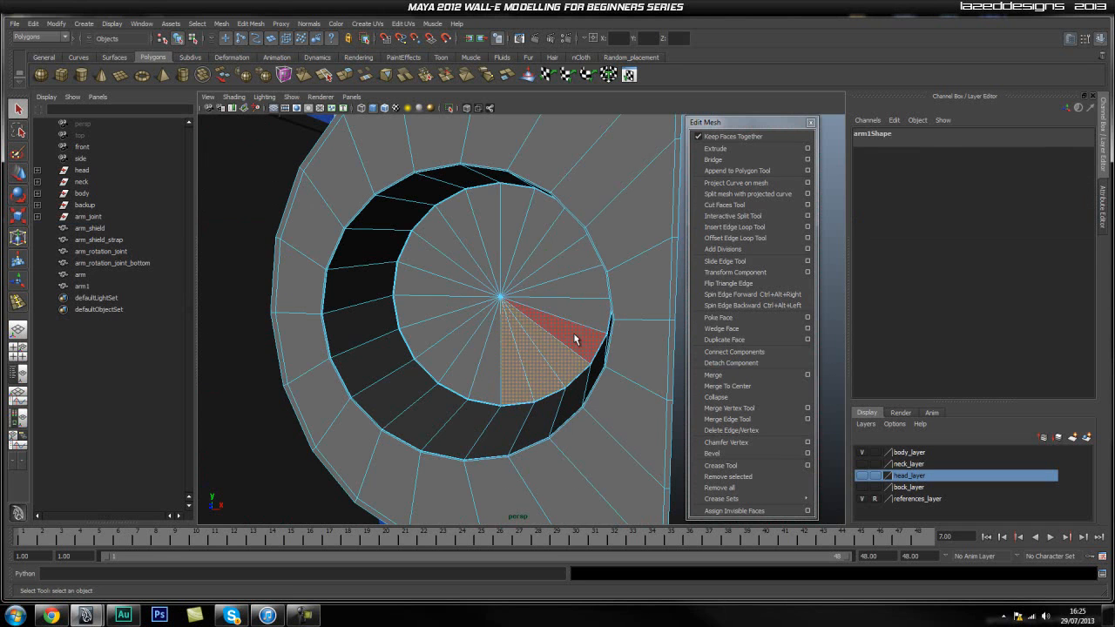
left_click(573, 333, "shift")
left_click(575, 308, "shift")
left_click(576, 288, "shift")
left_click(561, 259, "shift")
left_click(546, 245, "shift")
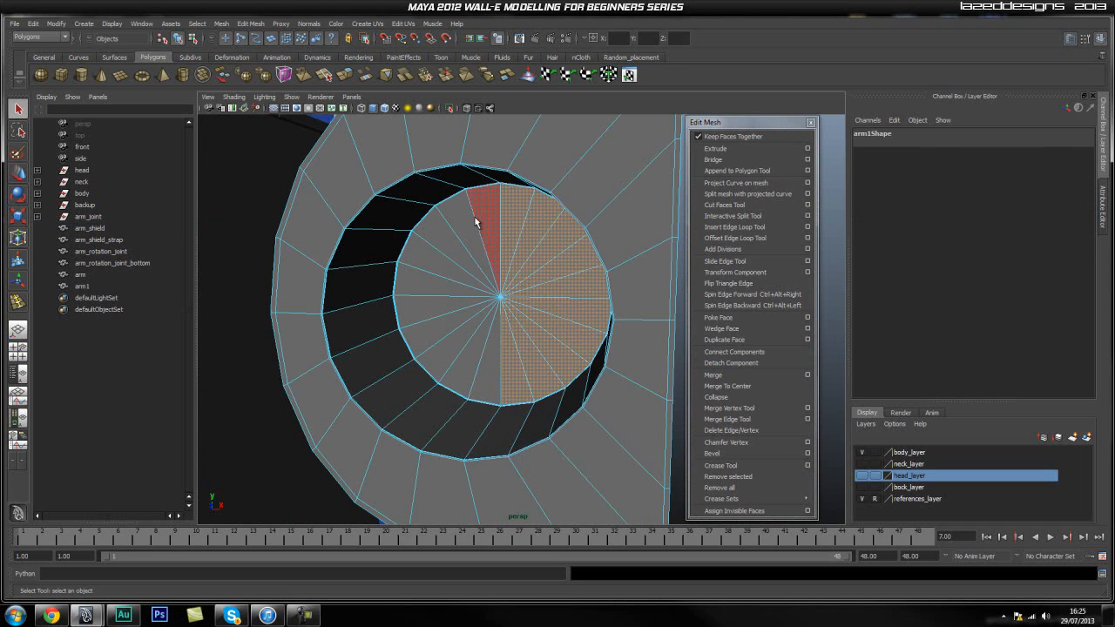
left_click(416, 282, "shift")
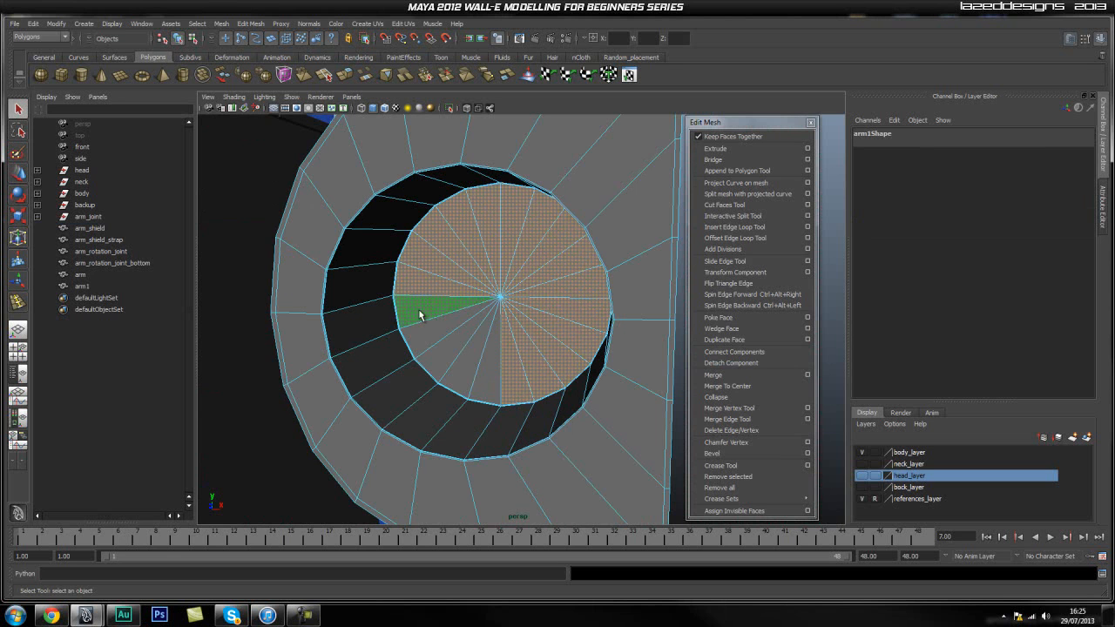
left_click(447, 358, "shift")
left_click(466, 366, "shift")
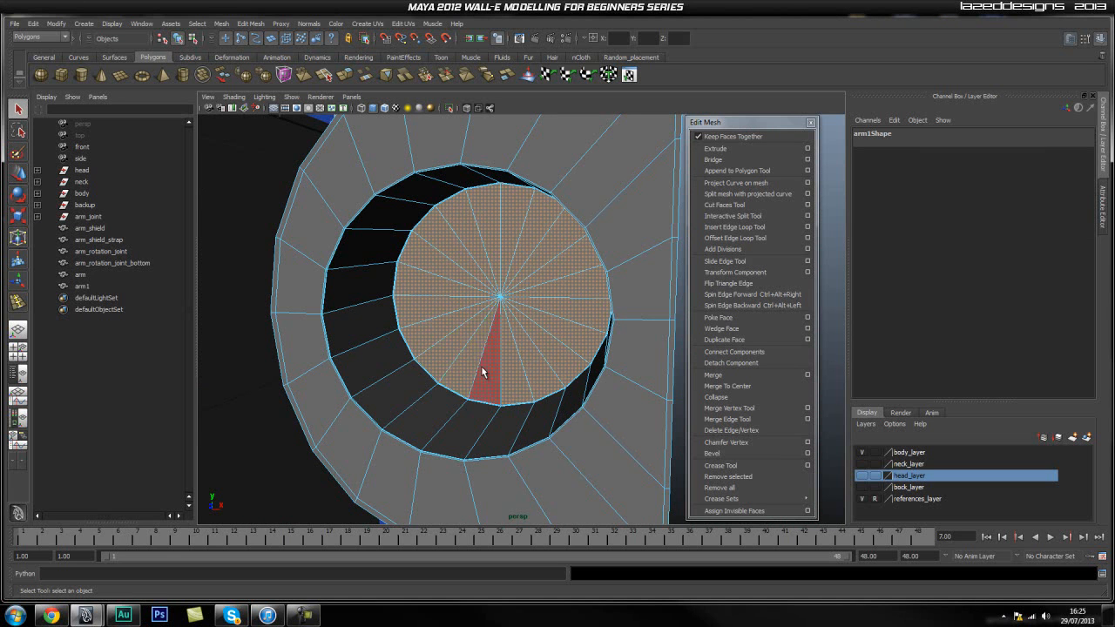
Extract the selected disc faces into a separate object and take polySurface13 out of the arm1 group.
left_click(221, 24)
left_click(261, 57)
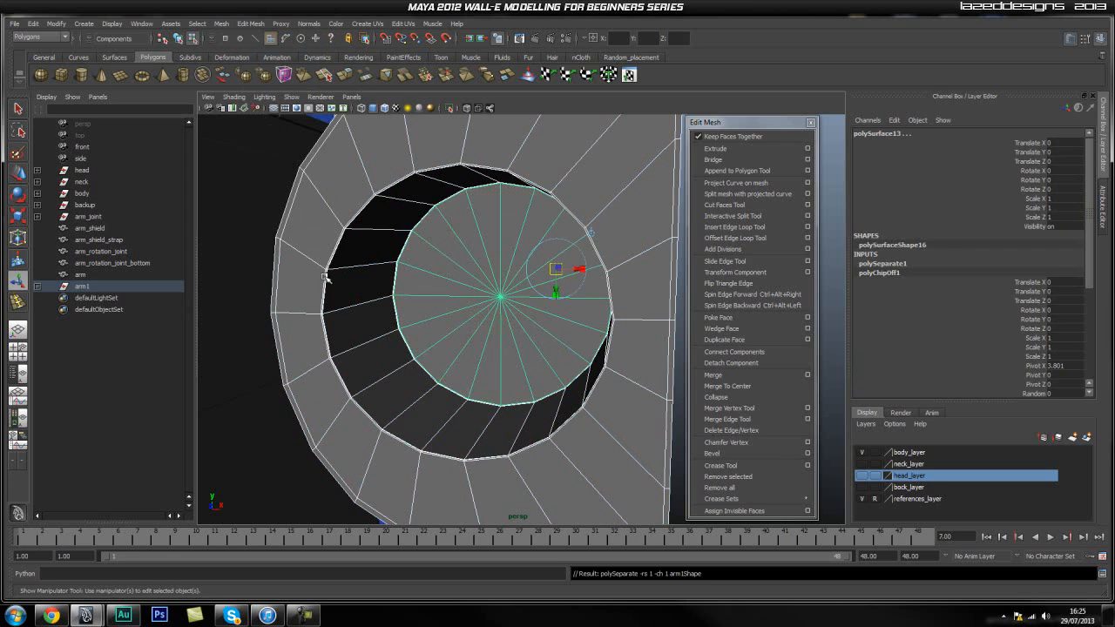
left_click(38, 287)
left_click(106, 310)
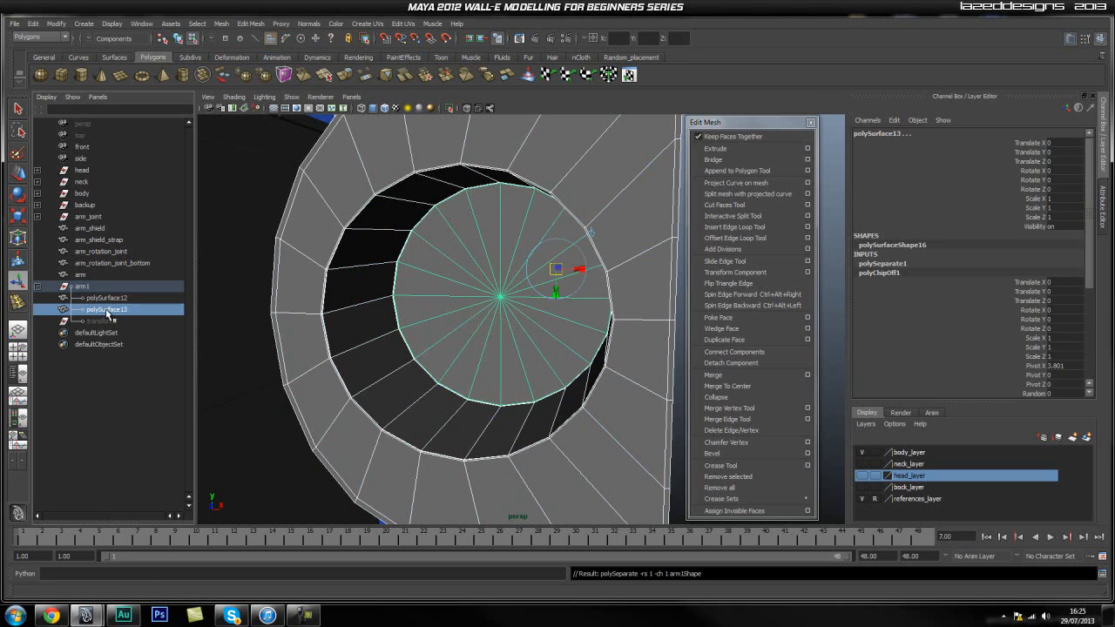
middle_click_drag(110, 314, 90, 307)
Delete the construction history of arm1 and polySurface13, then delete arm1 so only the extracted disc is kept.
left_click(106, 288)
key("ctrl+z")
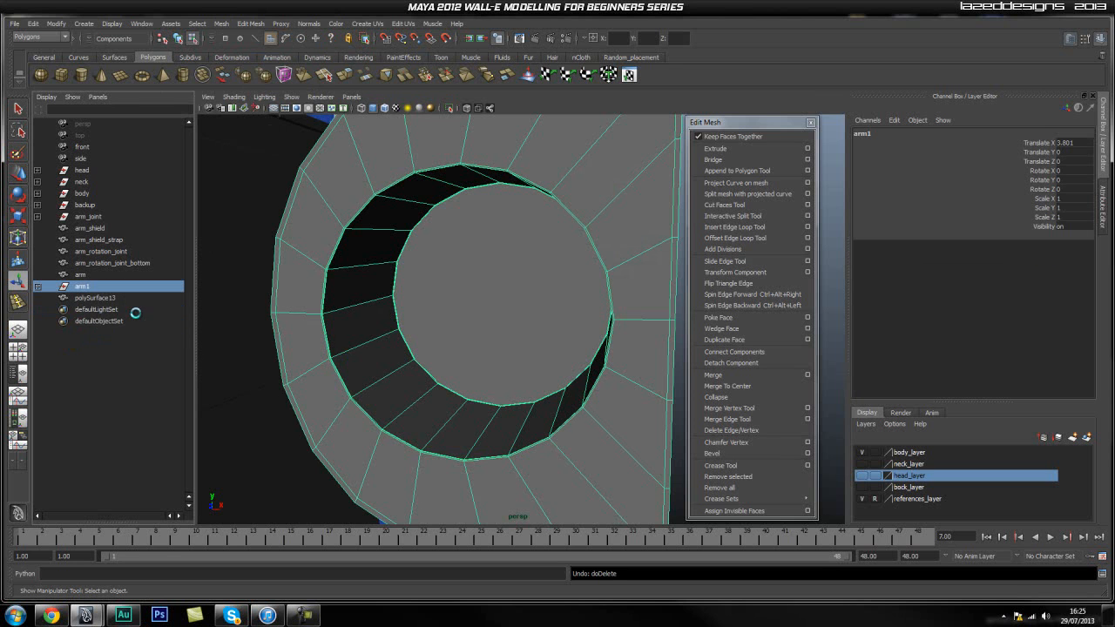
left_click(98, 300, "ctrl")
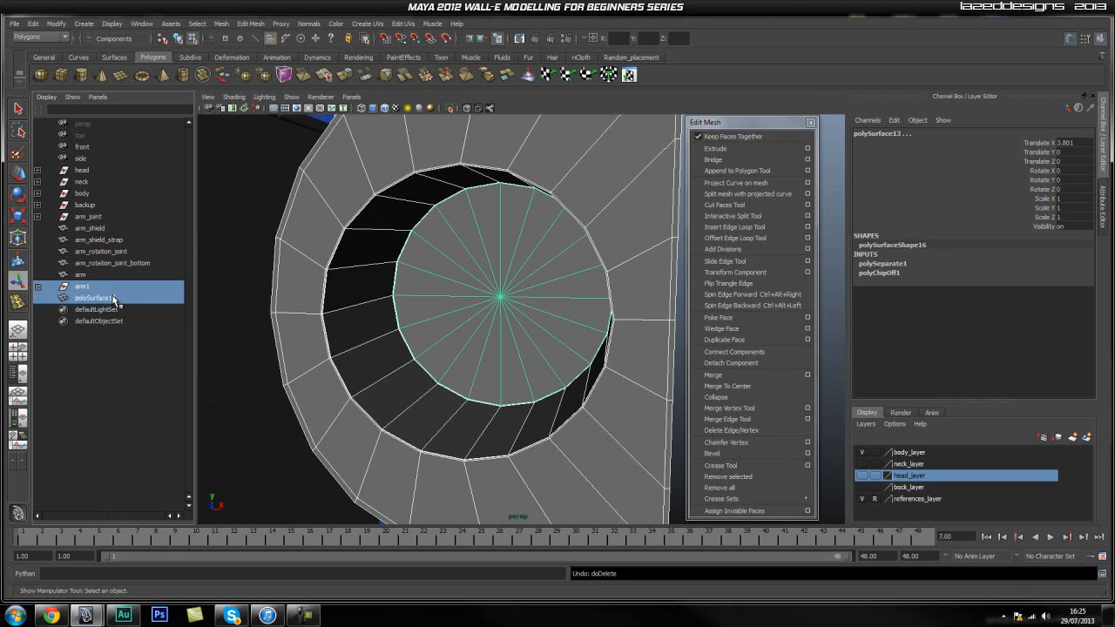
left_click(41, 27)
mouse_move(104, 154)
left_click(165, 158)
left_click(67, 377)
left_click(96, 299)
left_click(97, 286)
key("Delete")
Select all faces of the extracted disc, extrude them and pull them along the depth axis to form a solid cylinder.
left_click(438, 287)
left_click_drag(435, 348, 414, 326, "alt")
key("q")
right_click_drag(412, 295, 440, 280)
left_click(387, 268)
left_click(715, 149)
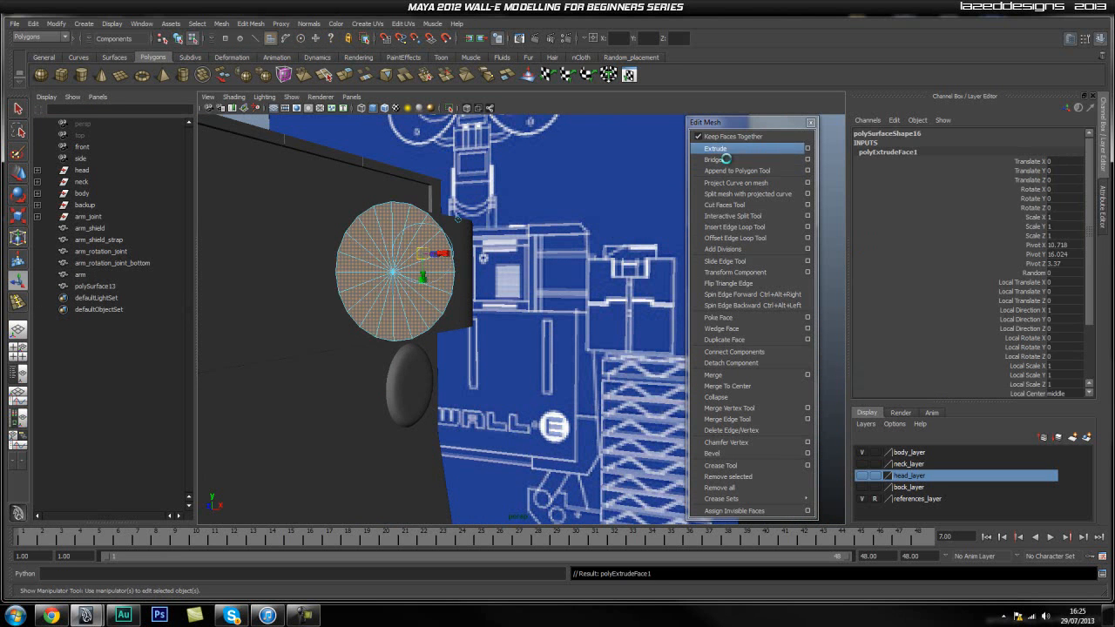
left_click_drag(493, 299, 473, 319, "alt")
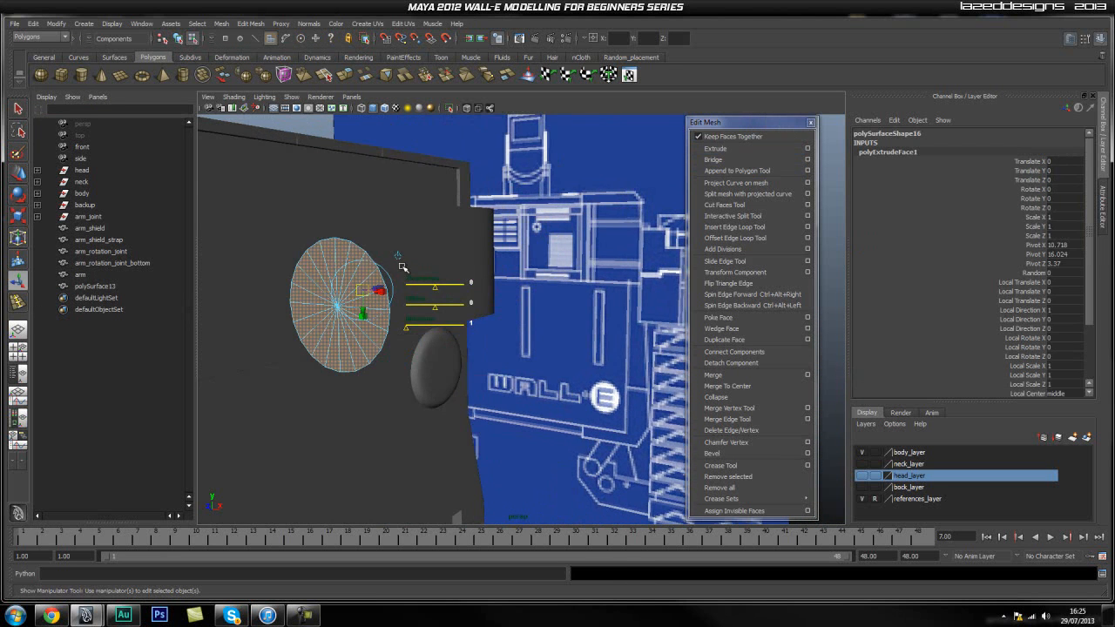
key("w")
left_click_drag(323, 315, 248, 332)
Examine the cylinder beside the arm and compare it with the blueprint in the front view.
scroll(343, 398, "down", 2)
left_click_drag(344, 398, 342, 393, "alt")
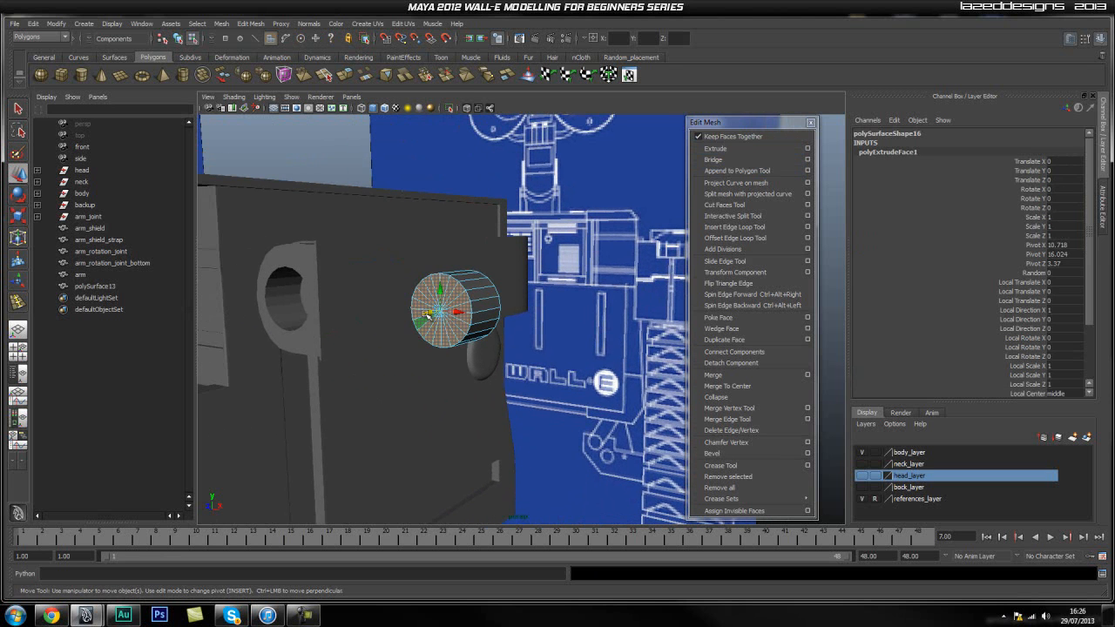
left_click_drag(426, 315, 391, 322)
left_click(406, 382)
left_click_drag(407, 388, 500, 374, "alt")
middle_click_drag(501, 373, 511, 370, "alt")
scroll(511, 370, "up", 3)
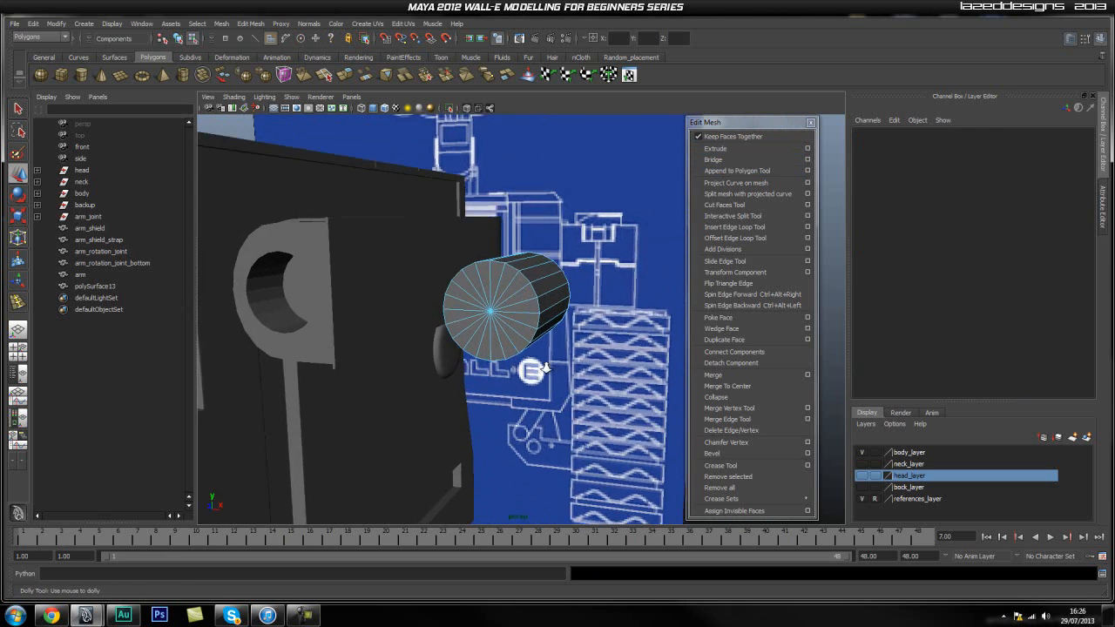
key("space")
key("ctrl+z")
key("space")
left_click_drag(394, 322, 396, 341)
left_click(584, 336)
scroll(566, 338, "down", 6)
middle_click_drag(542, 341, 469, 342, "alt")
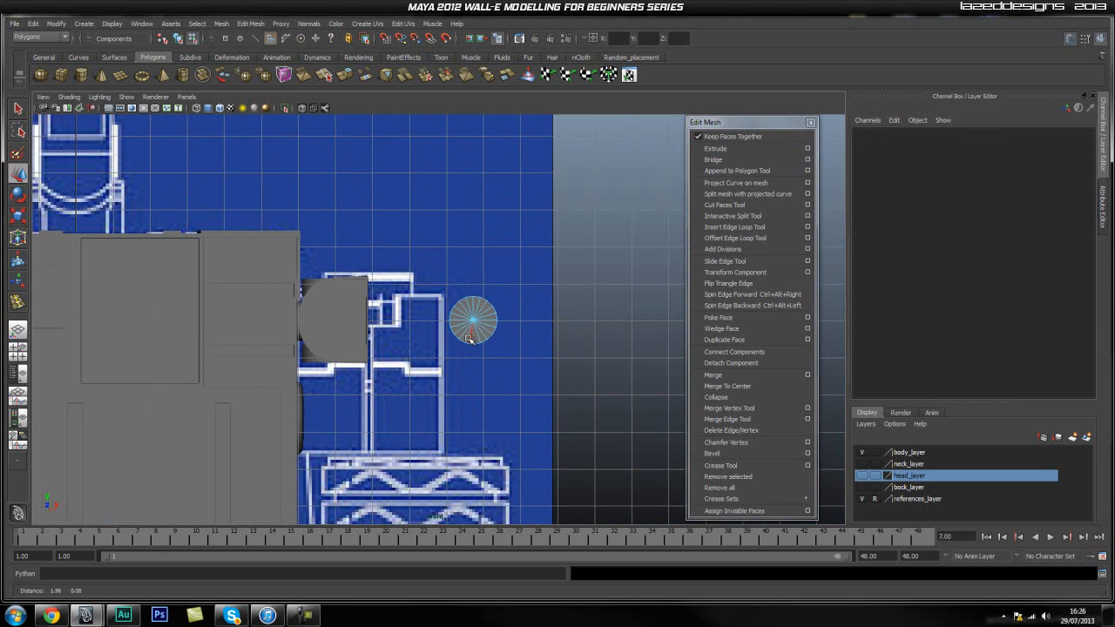
right_click_drag(399, 336, 468, 335, "alt")
middle_click_drag(457, 332, 414, 330, "alt")
right_click_drag(557, 336, 633, 337, "alt")
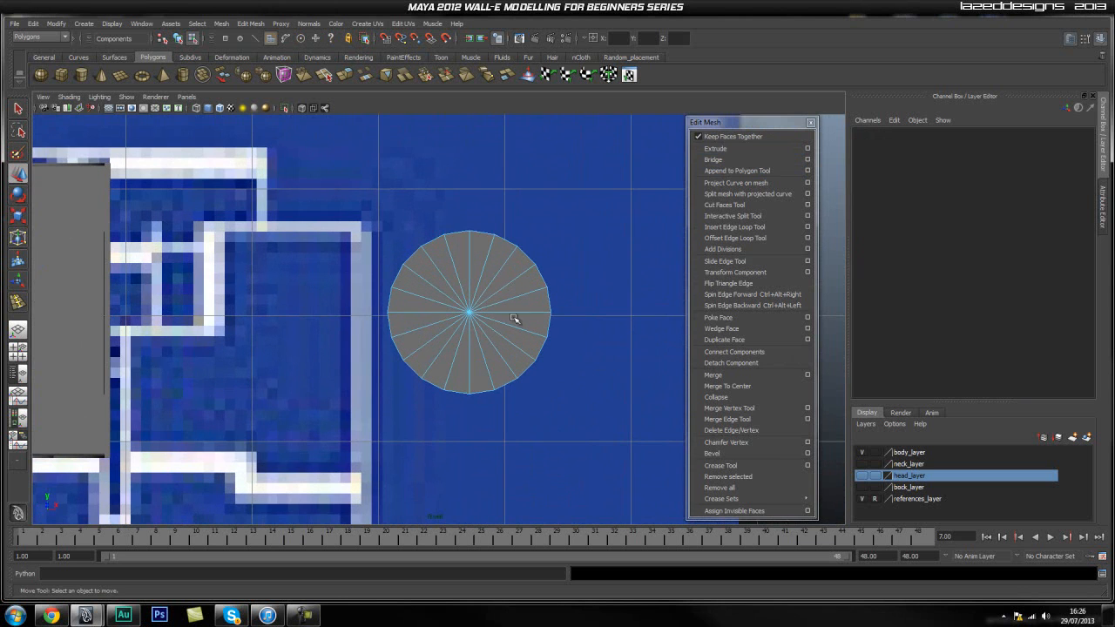
Restore the selection of the cylinder's front faces, extrude them again in place and undo the trial adjustment.
key("ctrl+z")
left_click(728, 148)
right_click_drag(459, 315, 577, 314, "alt")
key("r")
right_click_drag(419, 315, 747, 289, "alt")
middle_click_drag(544, 237, 463, 300, "alt")
key("space")
left_click_drag(473, 291, 475, 263)
right_click_drag(359, 332, 489, 333, "alt")
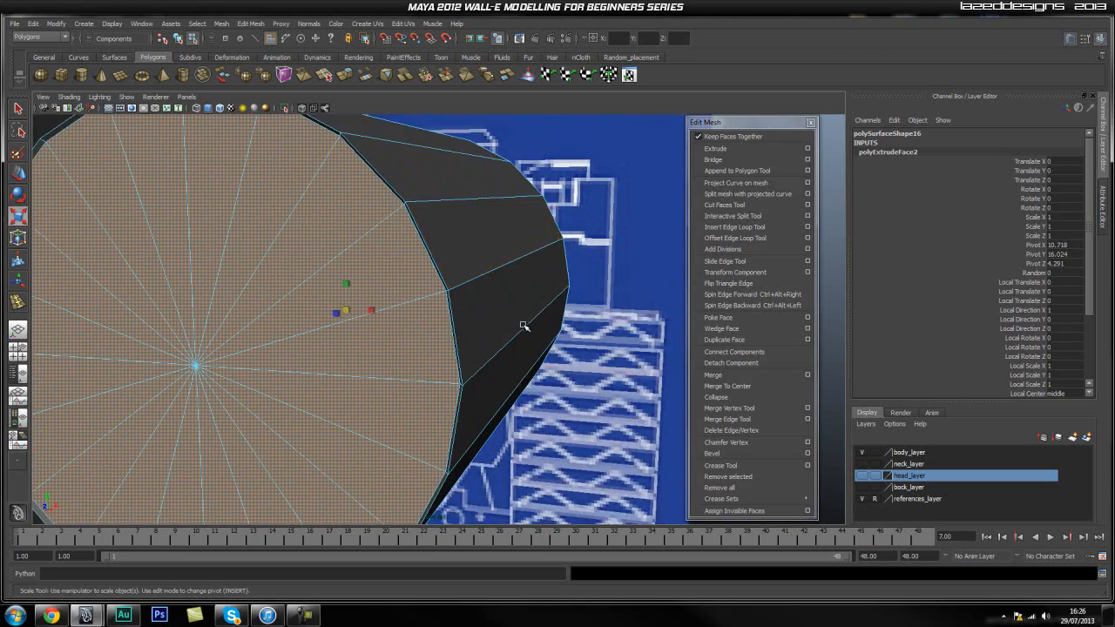
left_click_drag(495, 342, 573, 300, "alt")
middle_click_drag(574, 297, 517, 296, "alt")
right_click_drag(517, 296, 551, 310, "alt")
key("ctrl+z")
Set the Offset of the front face extrusion to 0.01 to form a thin border ring.
scroll(1068, 387, "down", 2)
scroll(1049, 385, "down", 2)
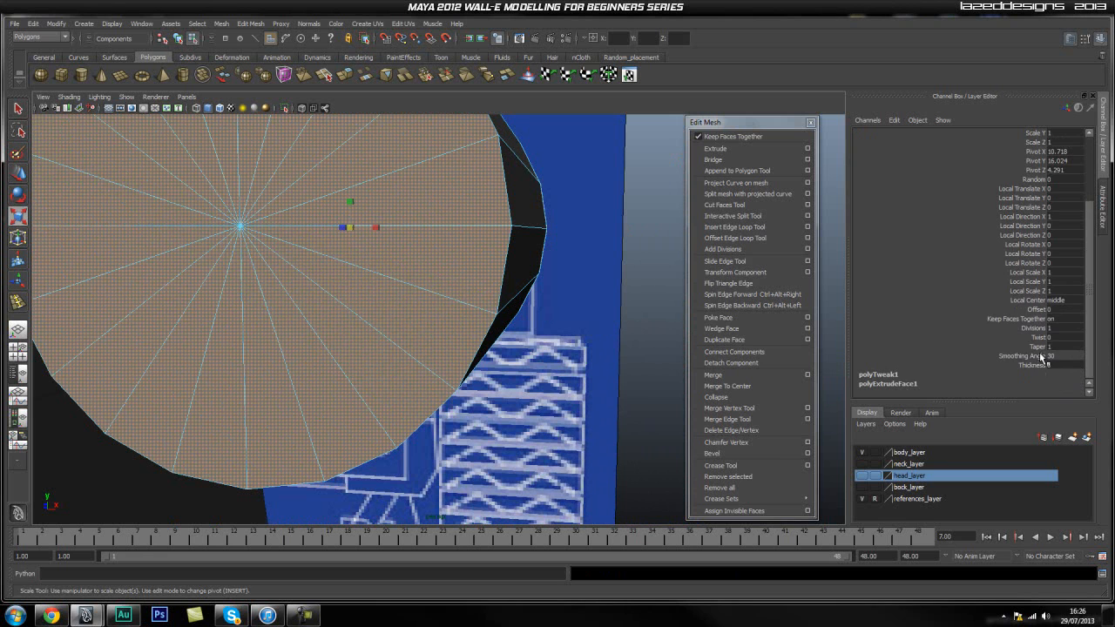
left_click(1040, 309)
left_click(1064, 309)
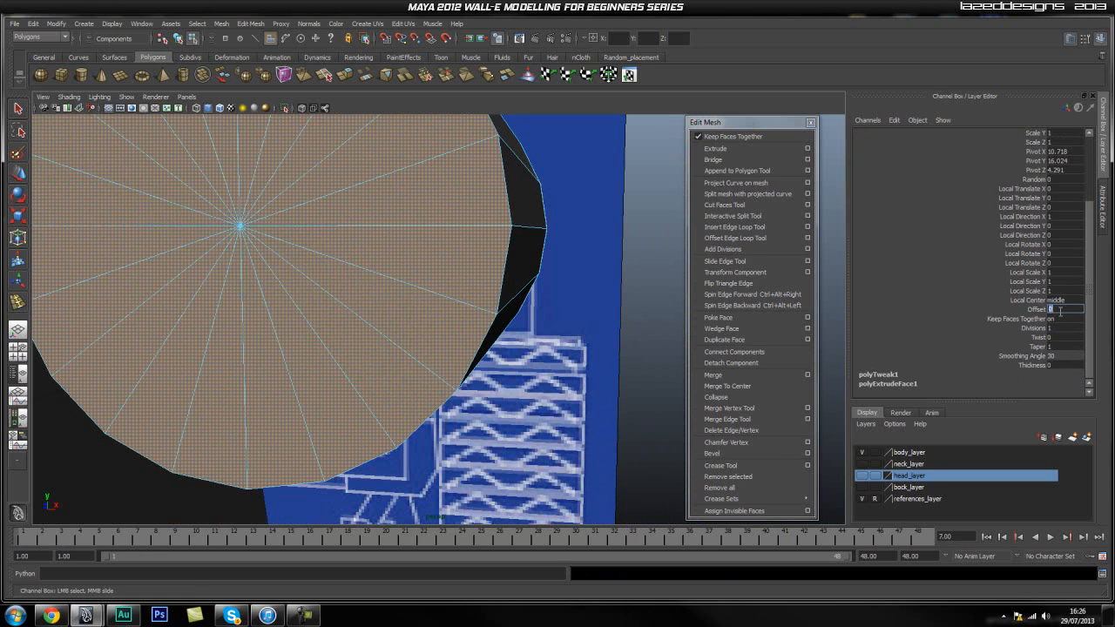
type("0.02")
key("Return")
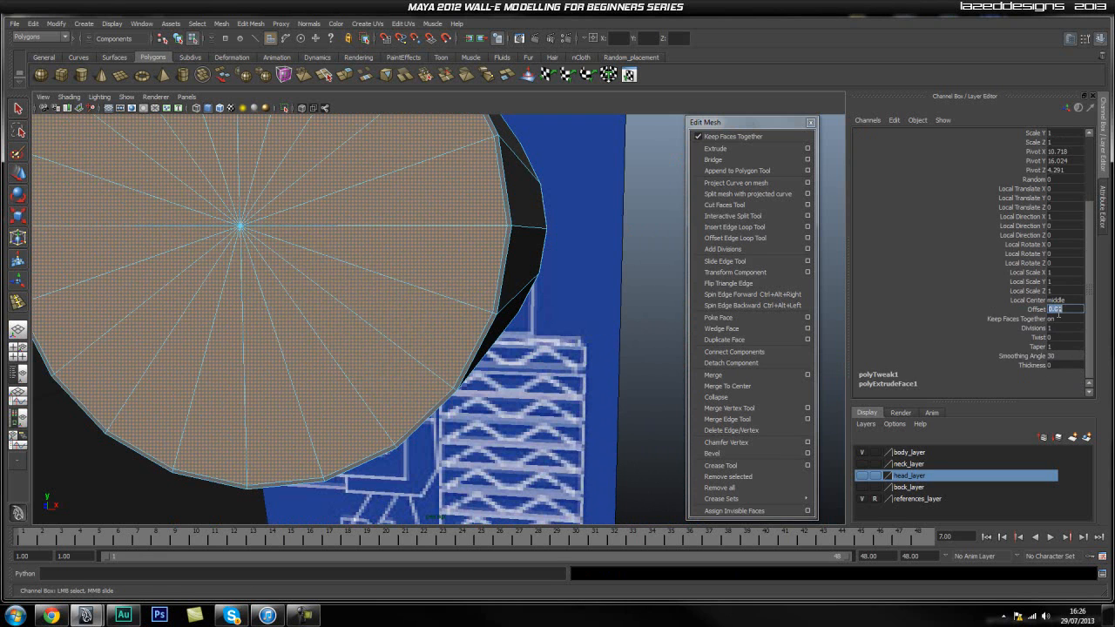
Insert two edge loops around the cylinder's side wall.
left_click_drag(469, 275, 484, 336, "alt")
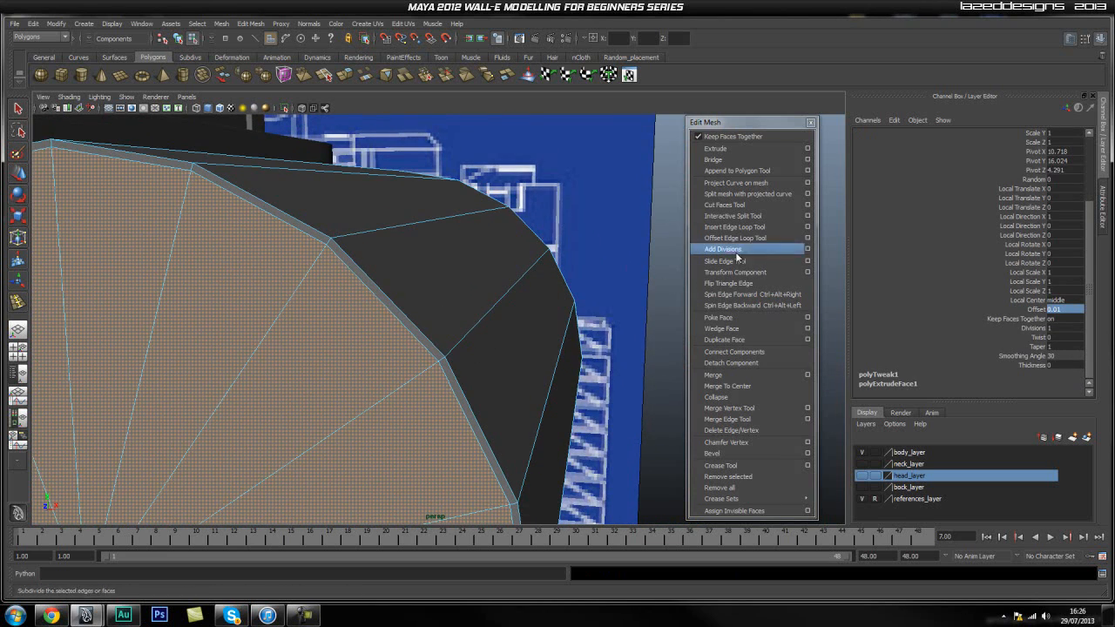
left_click(734, 226)
left_click_drag(462, 350, 558, 274)
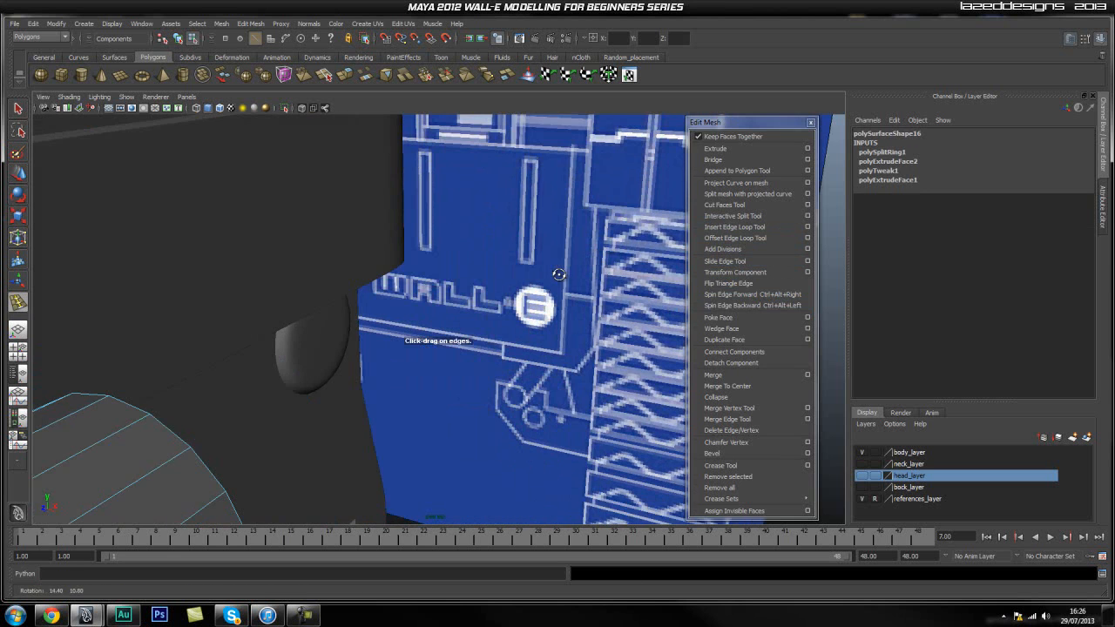
left_click_drag(172, 364, 236, 315, "alt")
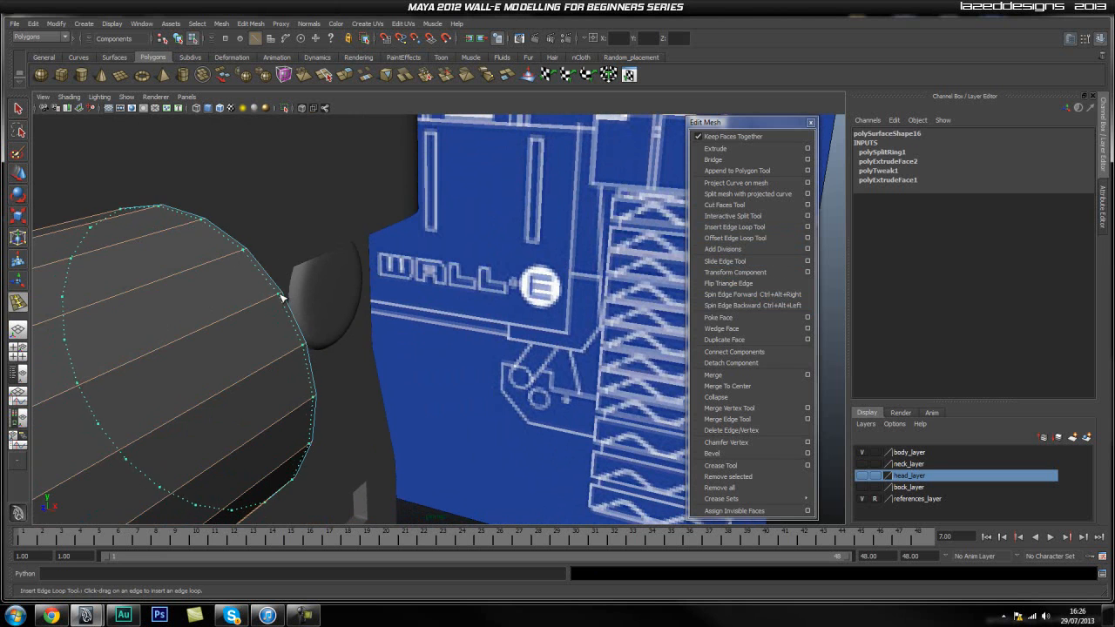
left_click_drag(131, 359, 212, 325, "alt")
Select the edge loop on the cylinder's side and move it along the depth axis to sit beside the front rim.
key("q")
double_click(206, 313)
scroll(255, 335, "down", 5)
middle_click_drag(254, 335, 274, 320, "alt")
key("w")
right_click_drag(222, 329, 346, 323, "alt")
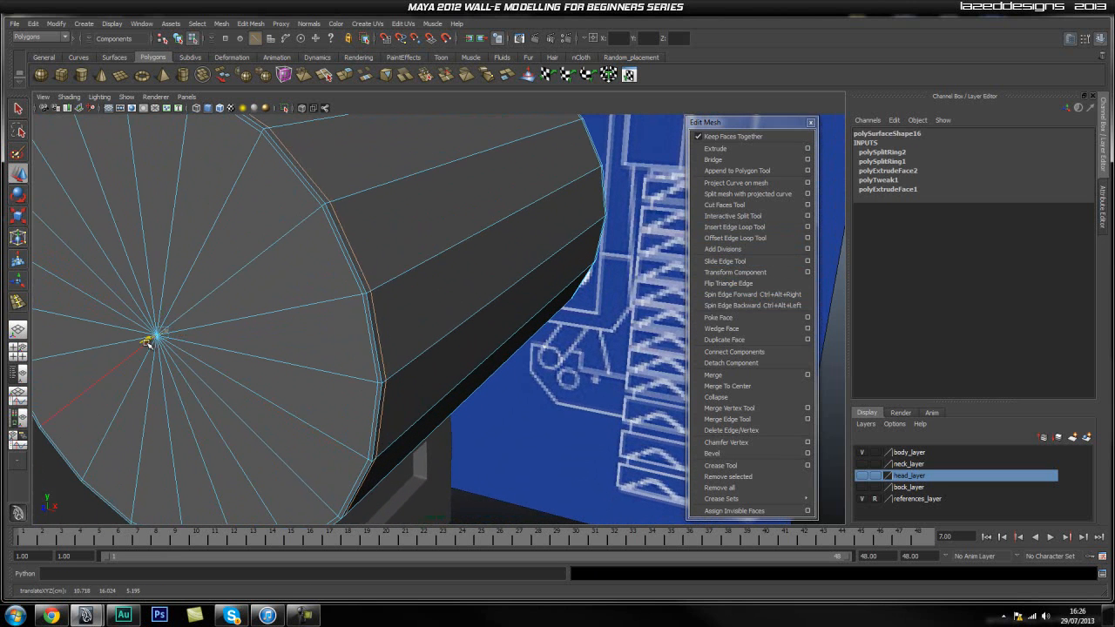
Check the cylinder's front rim in smoothed preview and return it to unsmoothed display.
left_click(534, 385)
scroll(534, 385, "down", 5)
left_click_drag(300, 407, 351, 386, "alt")
key("q")
right_click_drag(449, 259, 471, 241)
left_click_drag(570, 365, 460, 330, "alt")
left_click(433, 345)
right_click_drag(499, 327, 646, 277, "alt")
middle_click_drag(552, 261, 479, 272, "alt")
right_click_drag(497, 276, 684, 227, "alt")
middle_click_drag(683, 227, 520, 291, "alt")
key("1")
Examine the closely spaced edge loops around the cylinder's front rim up close and from several angles.
right_click_drag(316, 331, 415, 316, "alt")
middle_click_drag(432, 280, 427, 304, "alt")
right_click(387, 307)
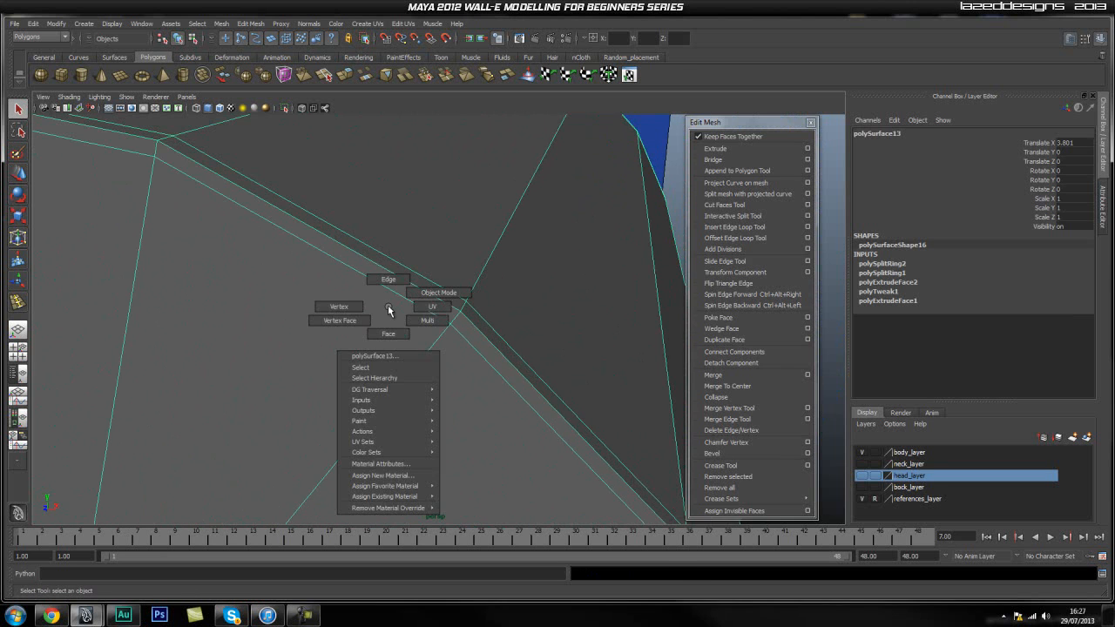
left_click_drag(415, 270, 395, 284, "alt")
right_click_drag(394, 284, 261, 331, "alt")
middle_click_drag(283, 331, 365, 290, "alt")
left_click_drag(400, 283, 280, 297, "alt")
middle_click_drag(281, 298, 344, 224, "alt")
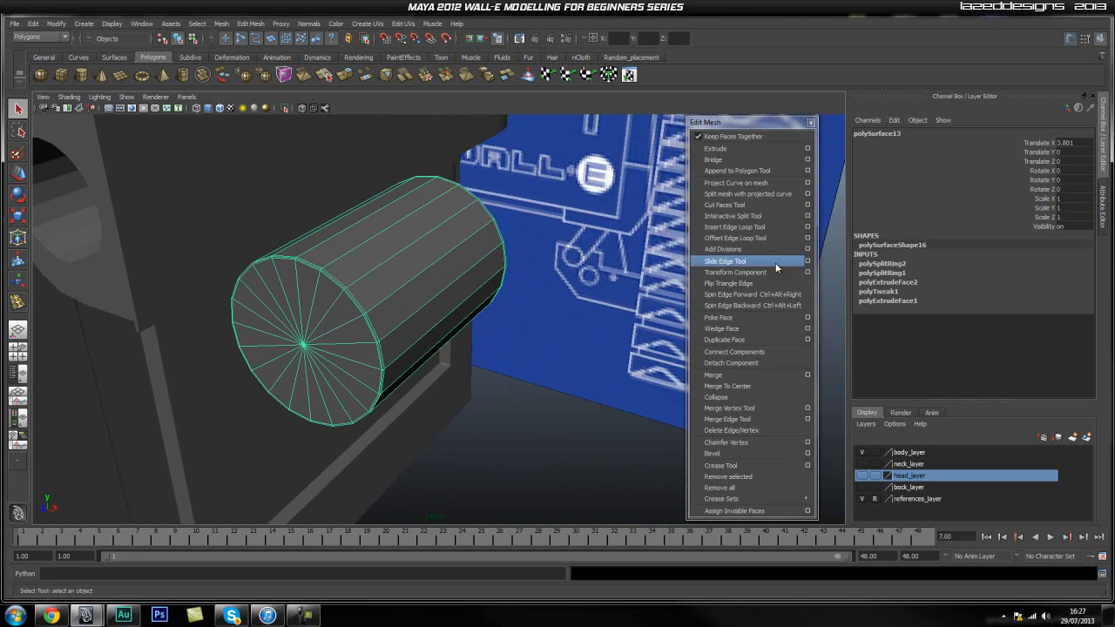
right_click_drag(327, 297, 368, 294, "alt")
middle_click_drag(228, 266, 389, 280, "alt")
right_click_drag(389, 281, 535, 219, "alt")
middle_click_drag(535, 219, 491, 261, "alt")
Move the edge loop just behind the cylinder's front rim along the depth axis and check the rim in smoothed preview.
right_click_drag(470, 200, 477, 184)
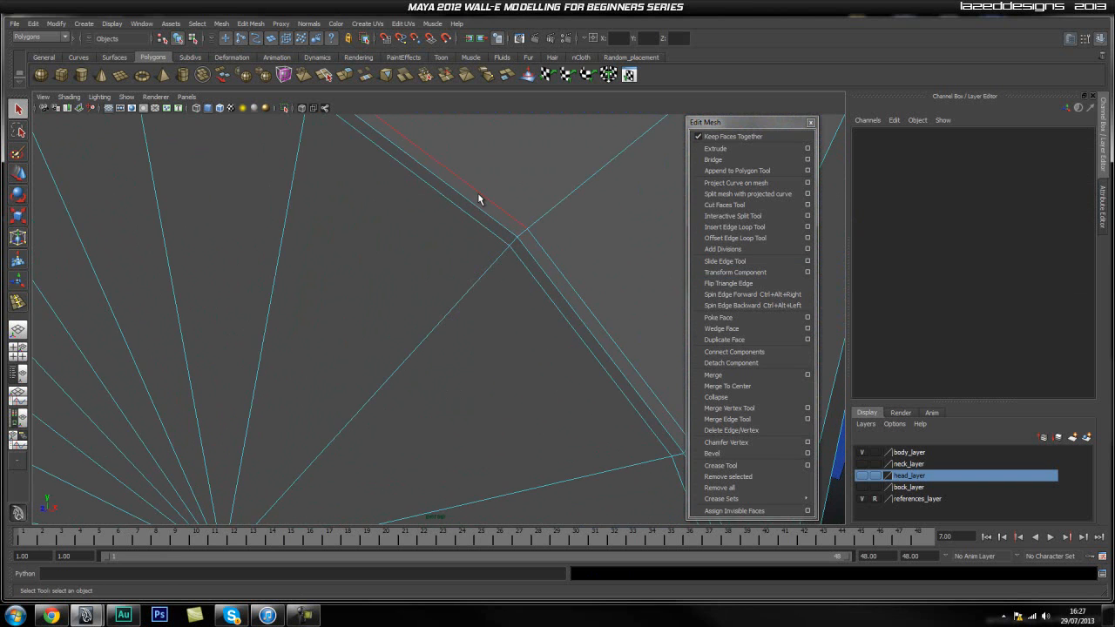
double_click(477, 192)
right_click_drag(439, 263, 407, 323, "alt")
key("w")
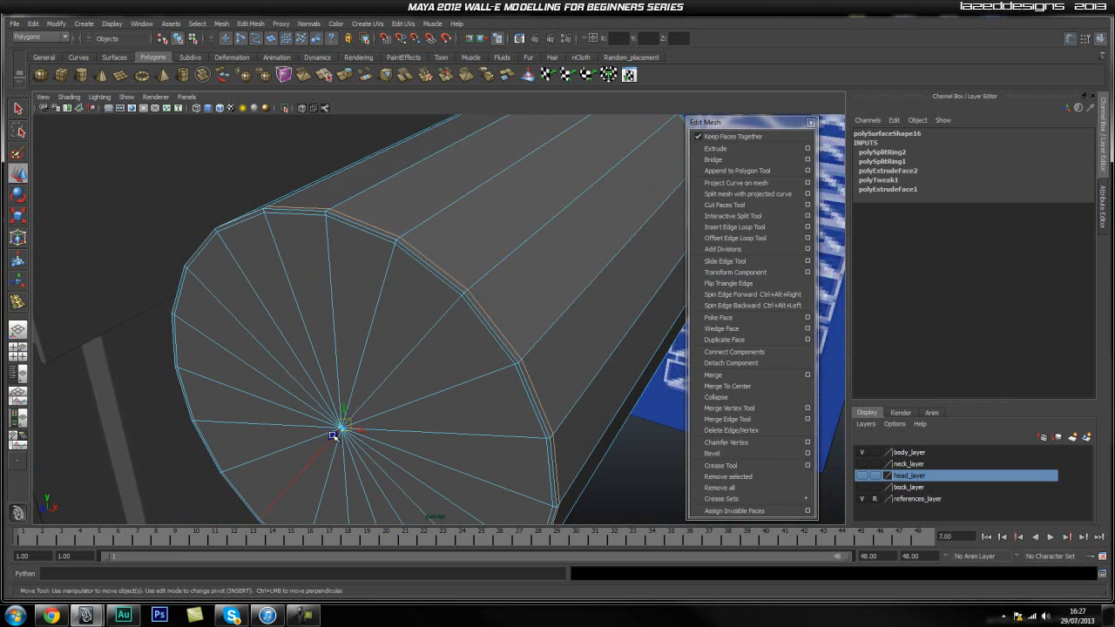
right_click_drag(445, 374, 475, 343)
key("3")
left_click(657, 443)
right_click_drag(657, 444, 517, 450, "alt")
left_click_drag(517, 450, 443, 406, "alt")
left_click(442, 406)
right_click_drag(373, 406, 548, 343, "alt")
Scale the edge loop just inside the cylinder's front rim uniformly and review the whole cylinder.
key("1")
key("F10")
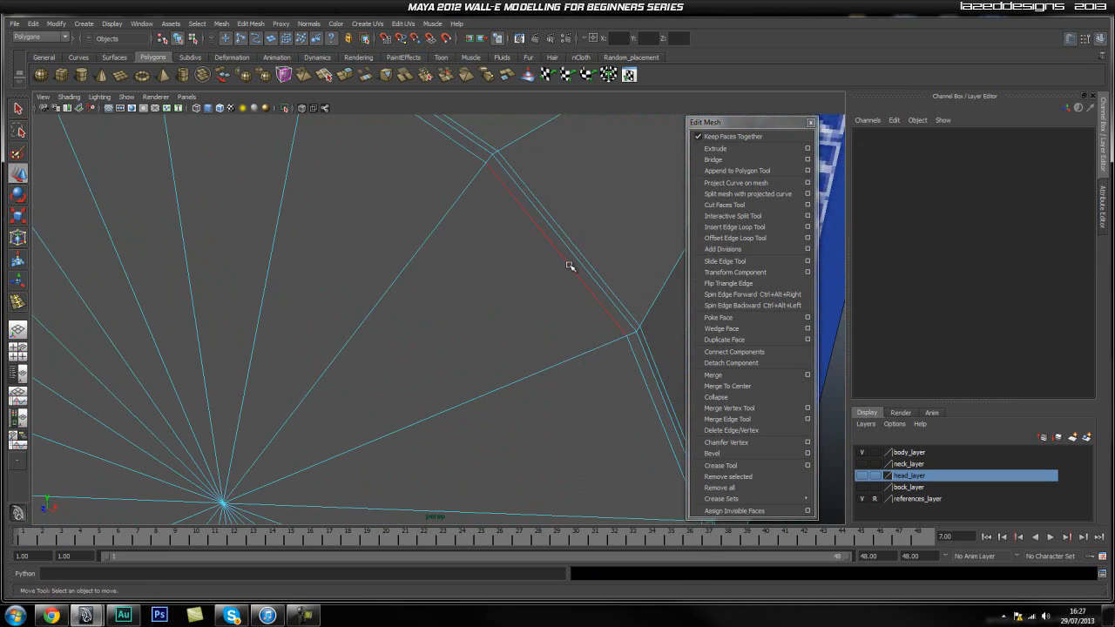
double_click(568, 268)
scroll(471, 365, "down", 5)
key("r")
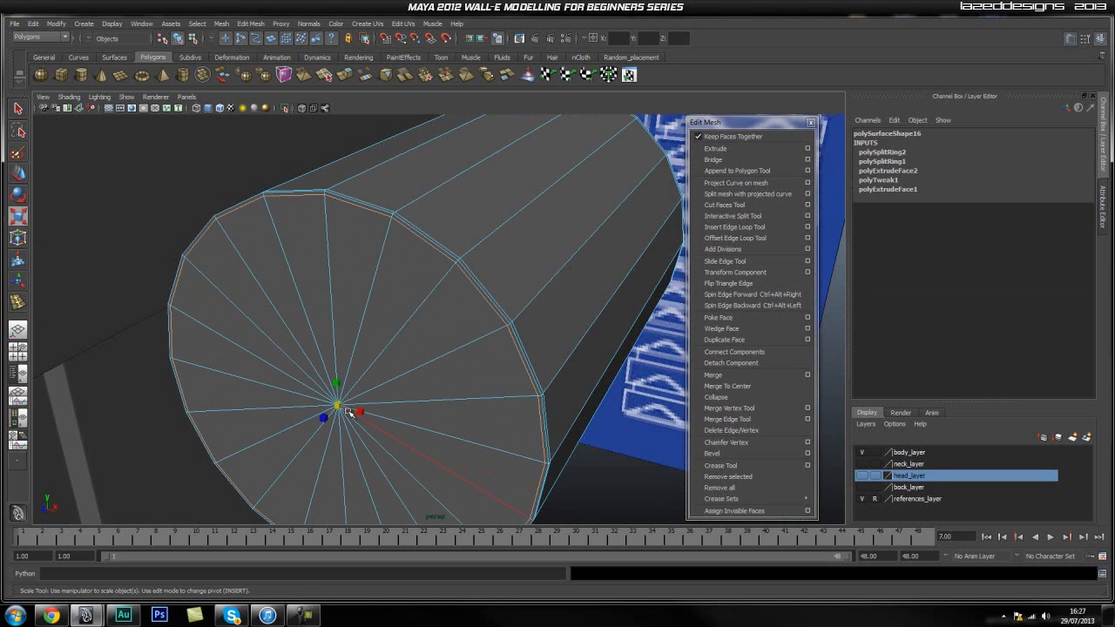
right_click_drag(336, 407, 559, 317, "alt")
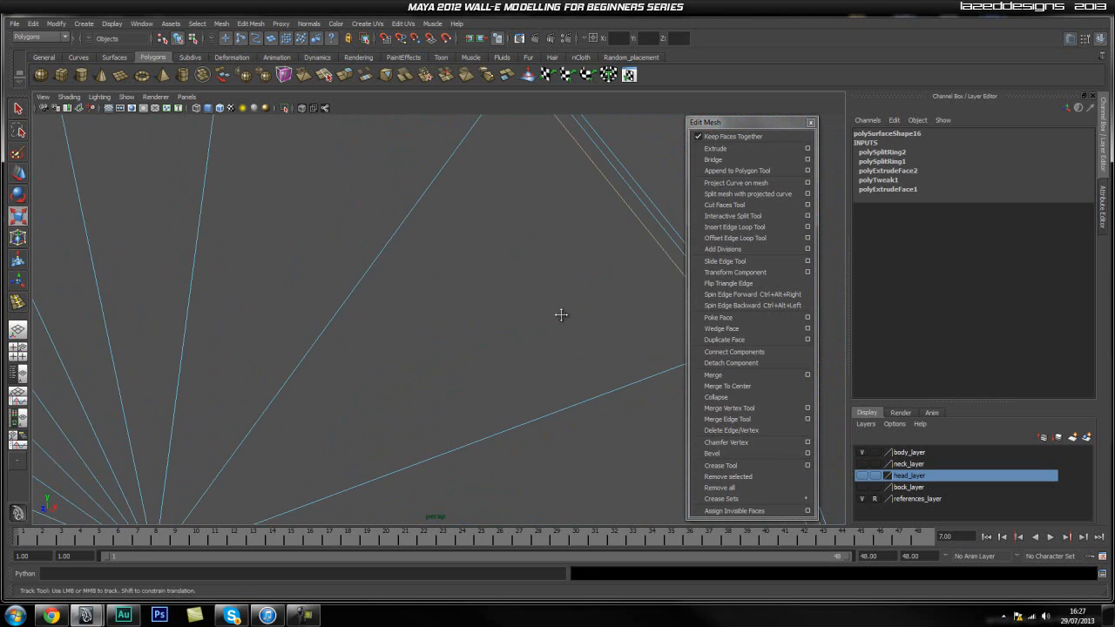
middle_click_drag(559, 317, 520, 324, "alt")
key("q")
right_click_drag(518, 322, 555, 309)
key("f")
left_click_drag(524, 345, 572, 403, "alt")
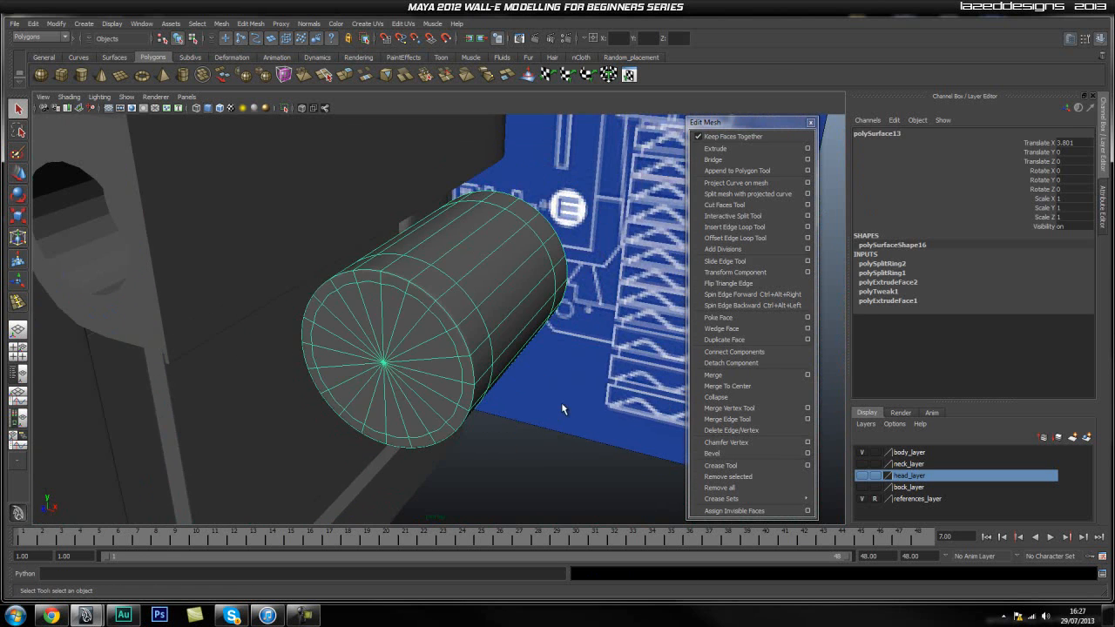
Move the cylinder along X to about 0.5, over the arm's round recess, and show the arm in smoothed preview.
left_click(467, 413)
left_click_drag(467, 414, 514, 301, "alt")
left_click(480, 378)
key("w")
key("space")
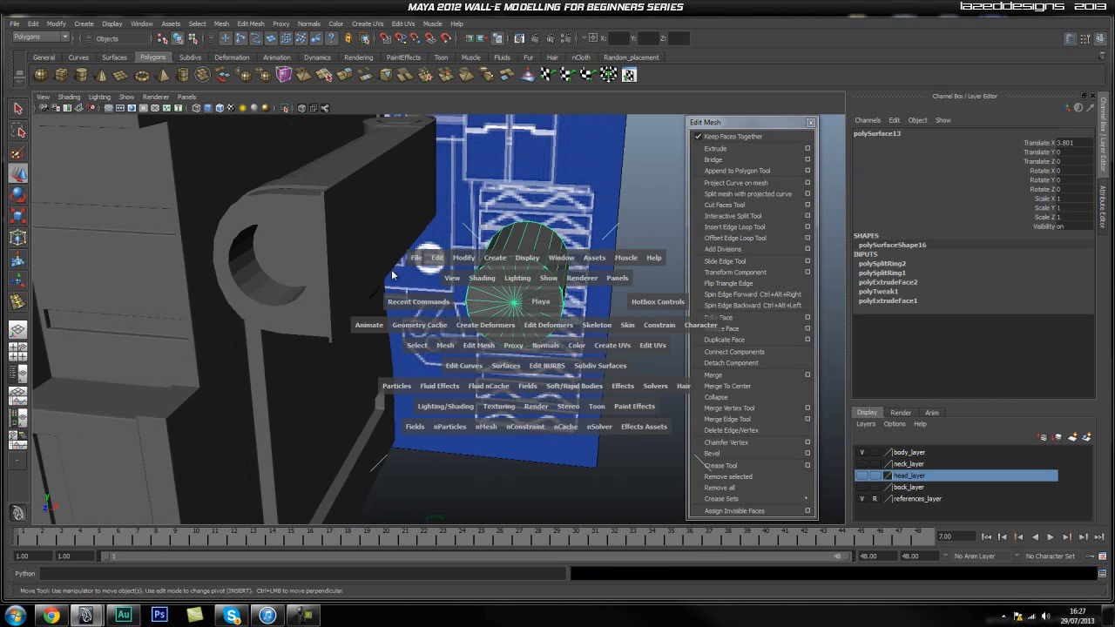
left_click_drag(466, 260, 496, 357)
left_click_drag(541, 282, 305, 267)
left_click(278, 242)
key("3")
left_click(414, 322)
left_click(280, 277)
In the front view, move the cylinder along X to about 0.001, centred on the arm's round recess.
key("space")
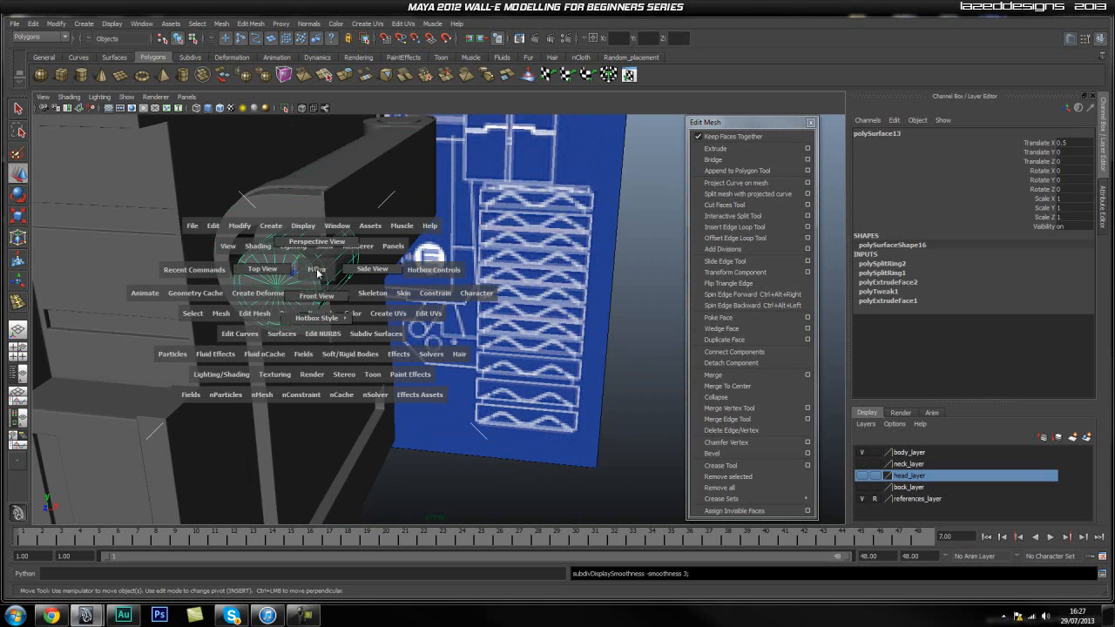
left_click_drag(312, 273, 312, 287)
scroll(413, 310, "down", 10)
key("f")
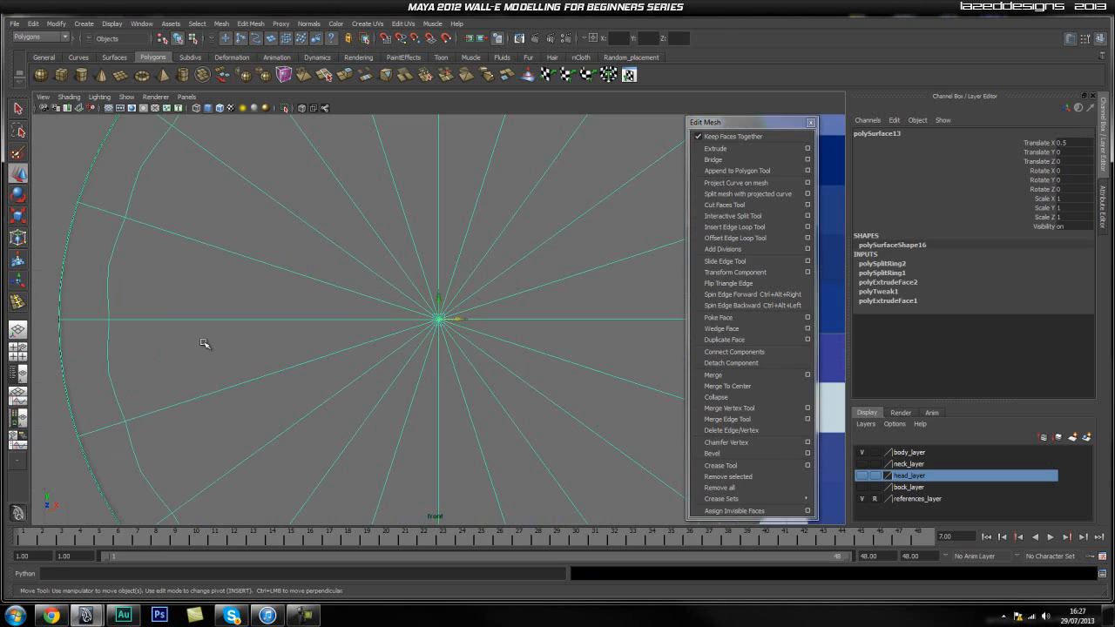
scroll(406, 327, "down", 12)
right_click_drag(340, 333, 550, 339, "alt")
scroll(453, 336, "up", 6)
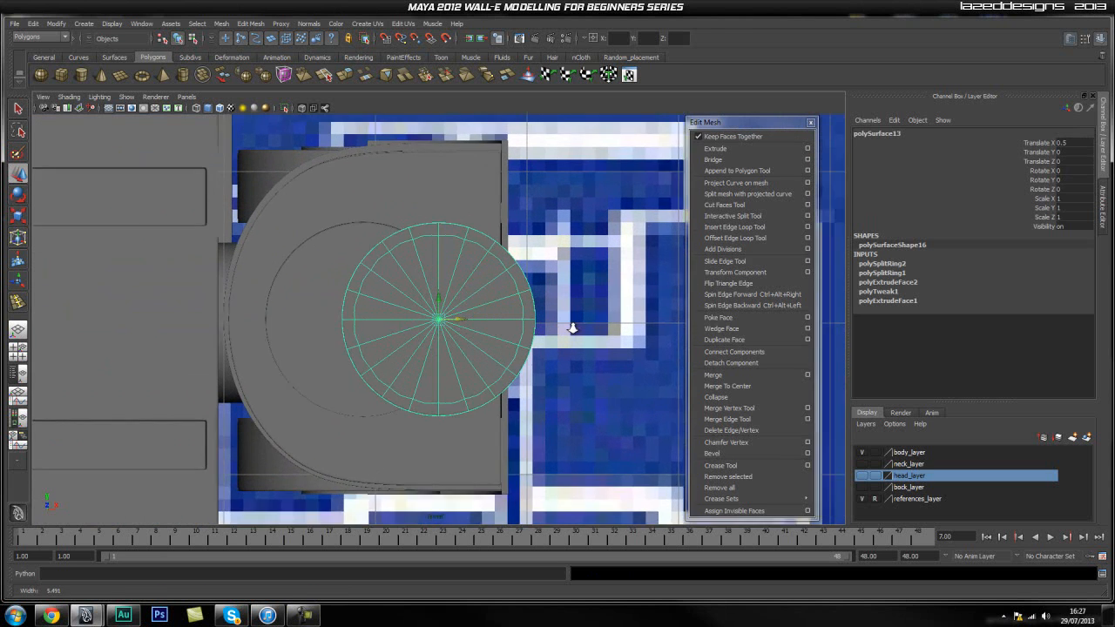
left_click_drag(457, 322, 369, 325)
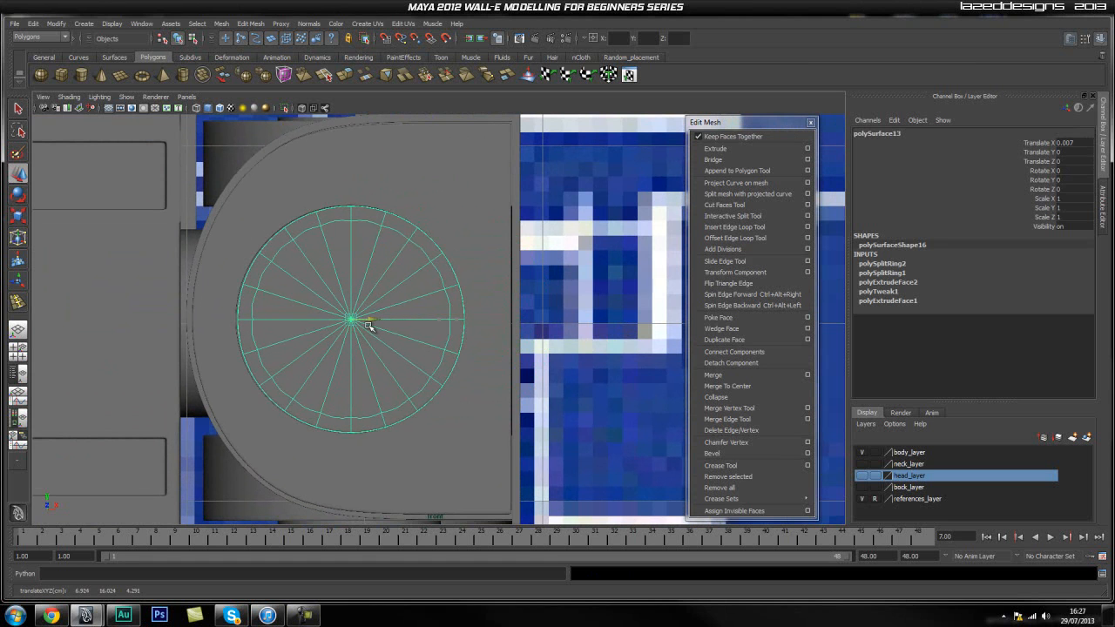
Scale the cylinder uniformly to about 0.965 so it fits just inside the recess.
key("r")
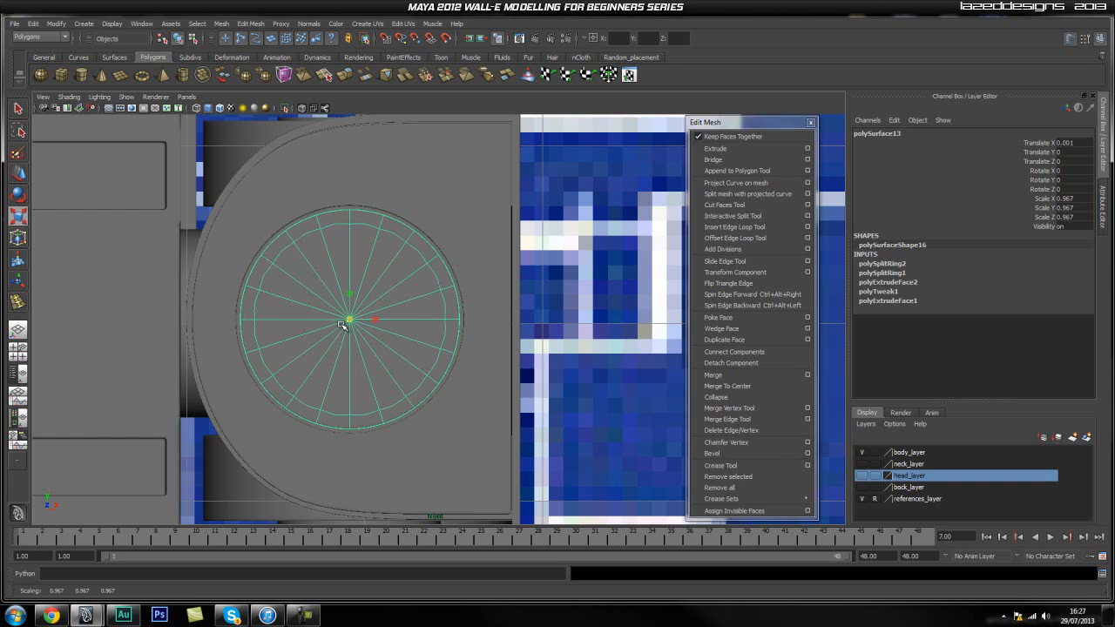
right_click_drag(334, 327, 431, 320, "alt")
middle_click_drag(431, 320, 459, 299, "alt")
In the perspective view, push the cylinder along Z to about -0.813 so it sits inside the arm's recess.
key("space")
left_click_drag(421, 305, 421, 259)
left_click_drag(261, 270, 228, 295, "alt")
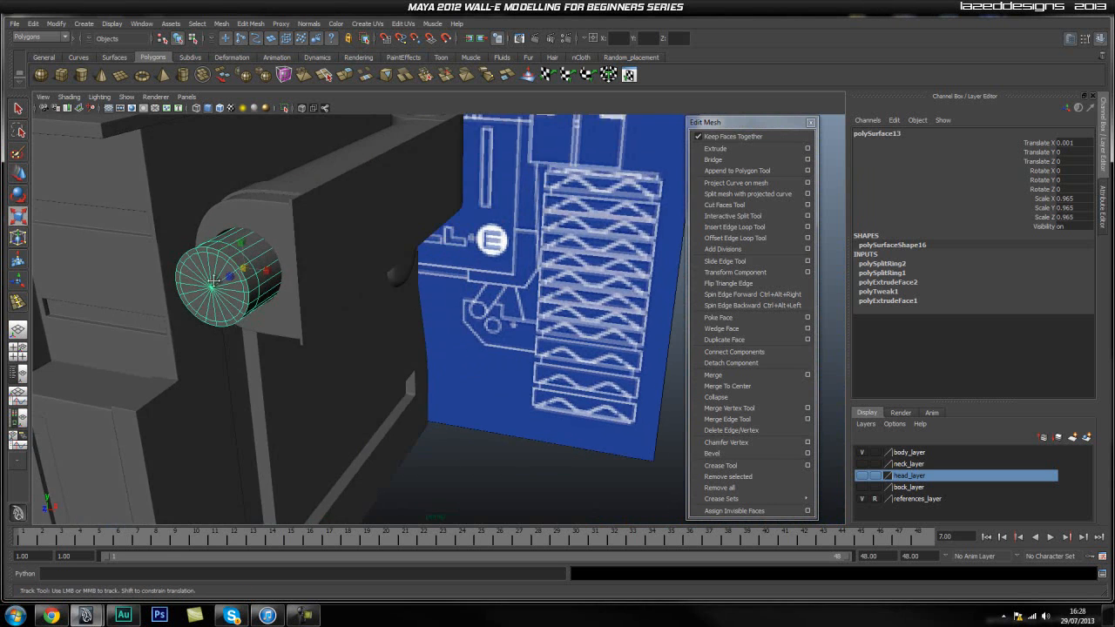
middle_click_drag(105, 300, 199, 308, "alt")
right_click_drag(200, 308, 355, 309, "alt")
middle_click_drag(355, 309, 392, 313, "alt")
key("w")
left_click_drag(362, 309, 403, 284)
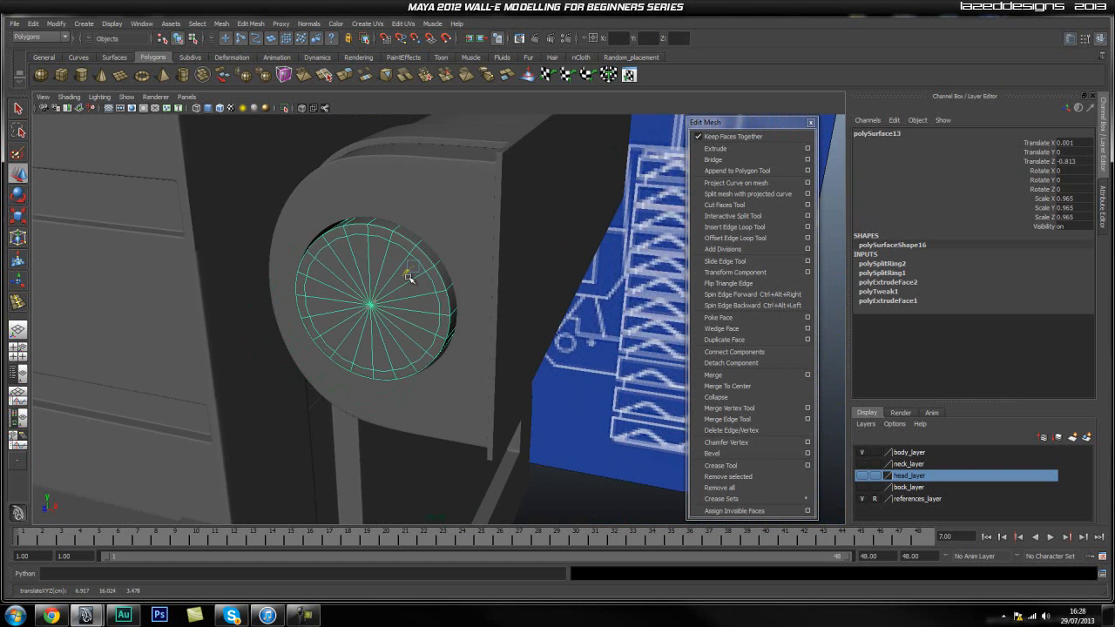
Deselect the cylinder and examine how it sits in the arm's recess.
left_click(545, 303)
left_click_drag(545, 303, 423, 357, "alt")
right_click_drag(294, 354, 400, 345, "alt")
middle_click_drag(400, 345, 403, 363, "alt")
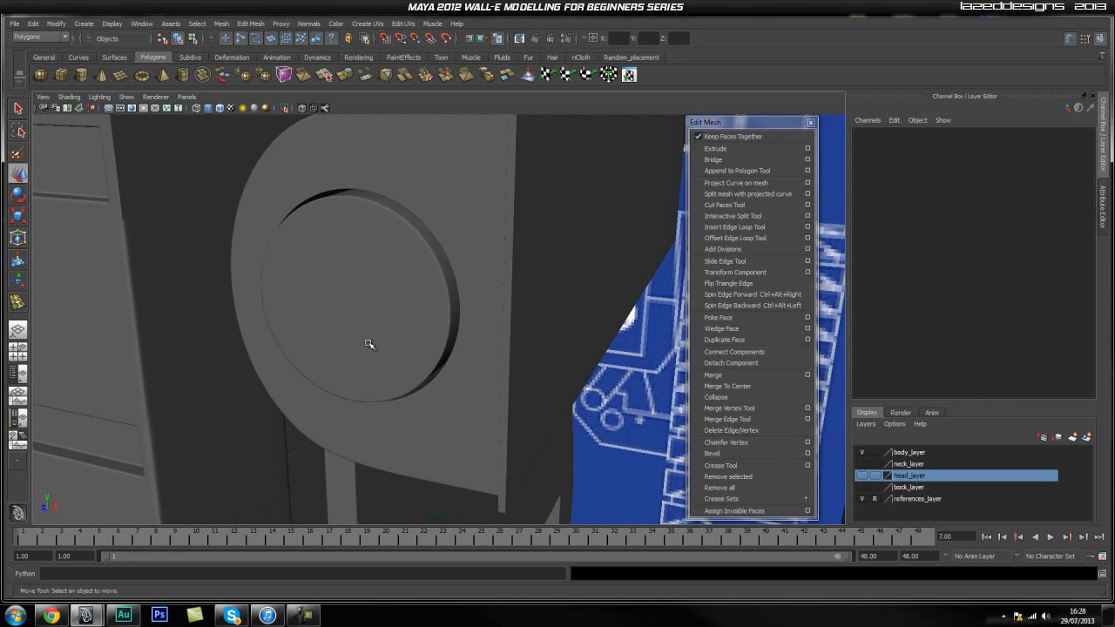
middle_click_drag(370, 334, 399, 327, "alt")
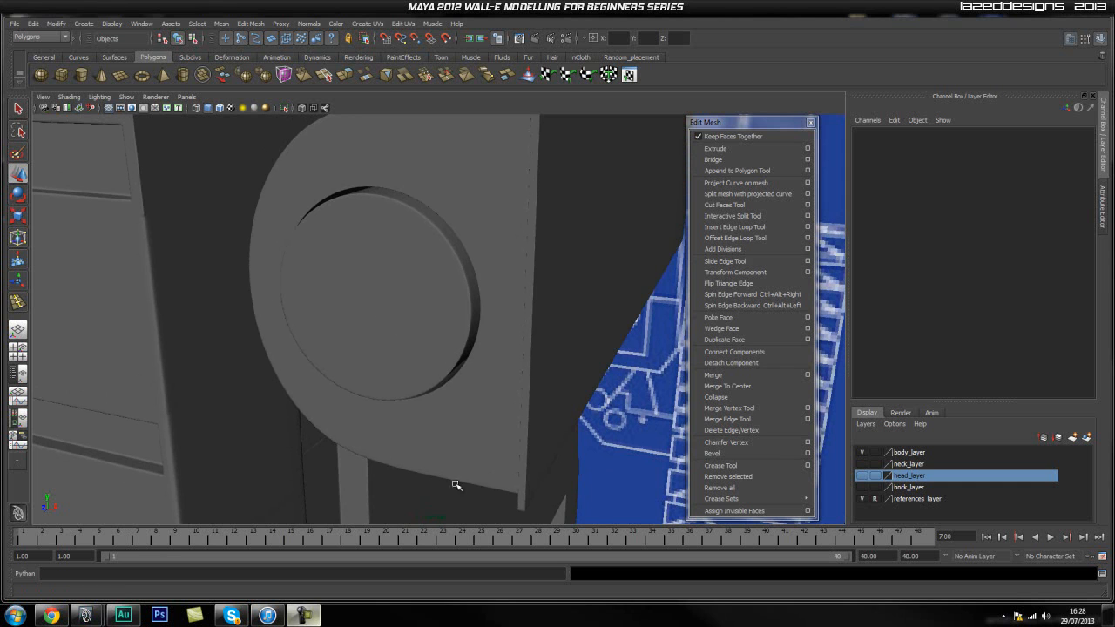
Show the cylinder unsmoothed, select all its front faces and pull them outward along the depth axis to form a sloped rim.
left_click(370, 324)
left_click_drag(370, 324, 403, 333, "alt")
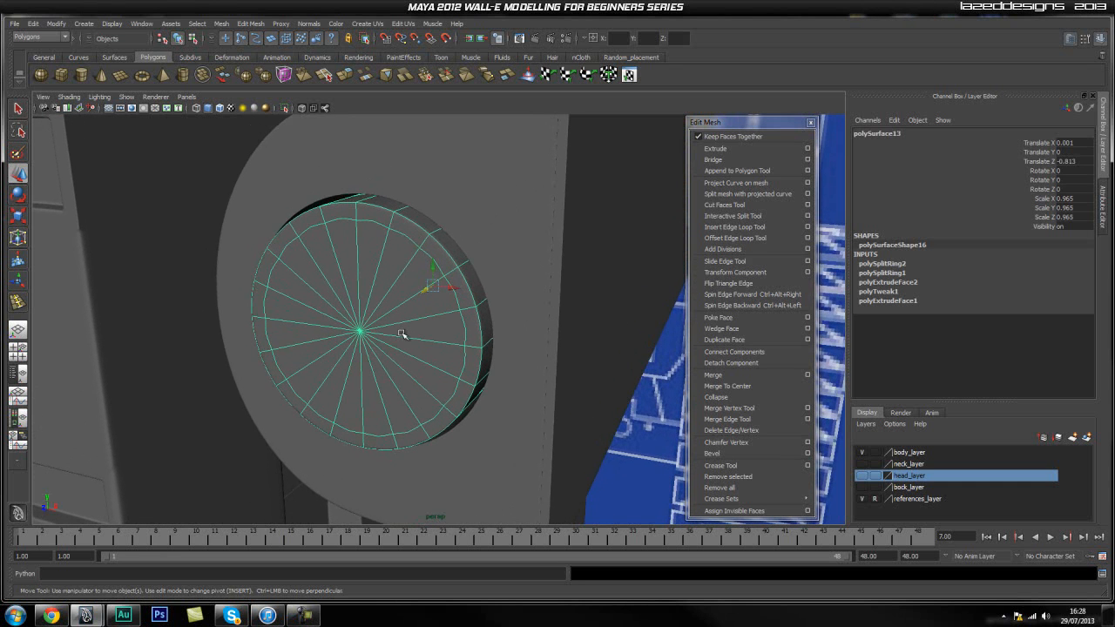
key("1")
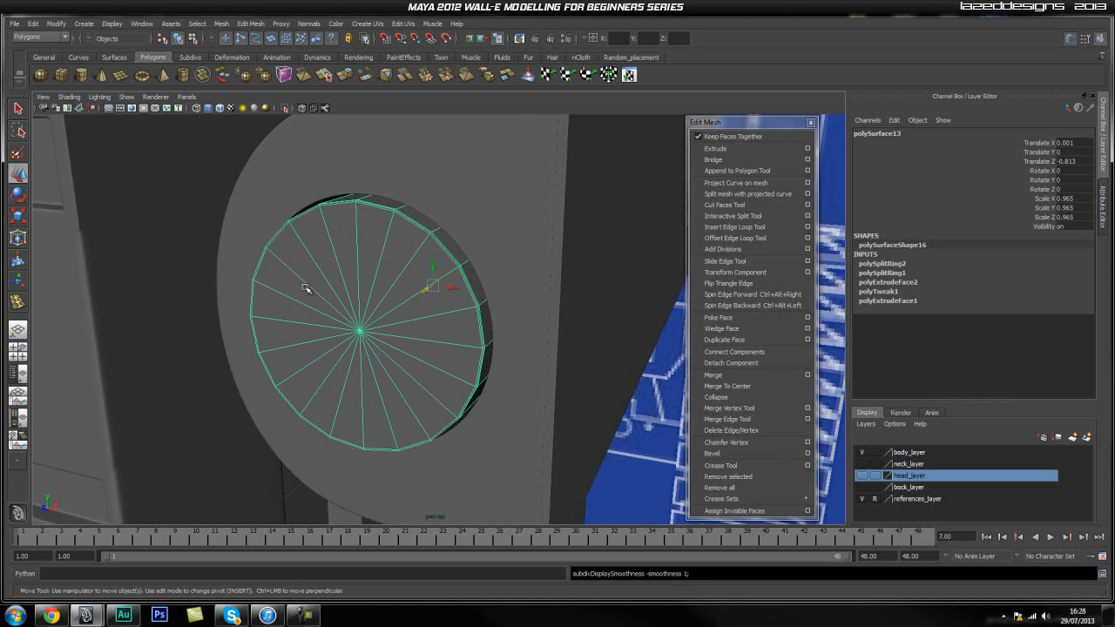
right_click_drag(283, 281, 321, 281, "alt")
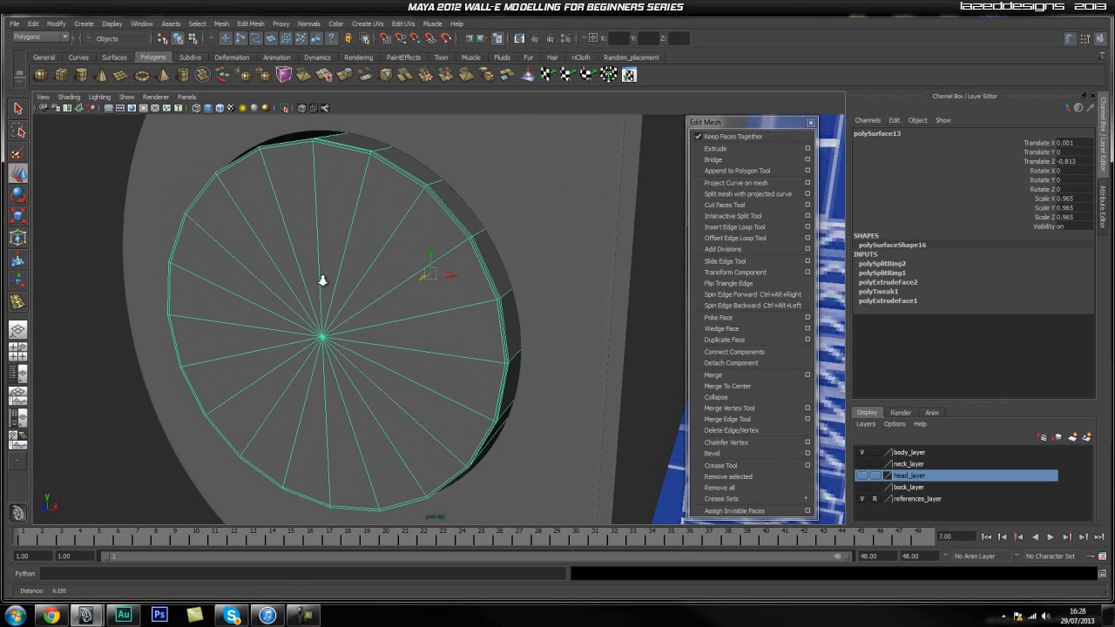
right_click_drag(456, 359, 454, 386)
left_click(451, 359)
mouse_move(451, 358)
left_mouse_down()
mouse_move(447, 299)
mouse_move(412, 229)
mouse_move(322, 204)
mouse_move(246, 219)
mouse_move(212, 266)
mouse_move(197, 316)
mouse_move(223, 386)
mouse_move(277, 419)
mouse_move(364, 438)
mouse_move(436, 422)
left_mouse_up()
left_click(436, 423, "shift")
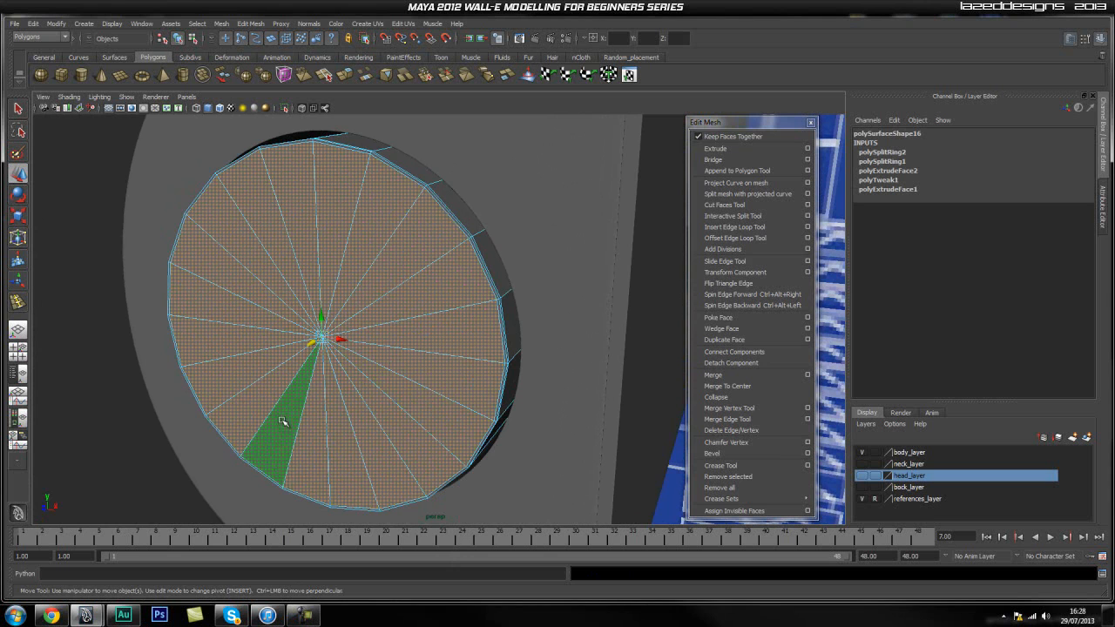
left_click_drag(314, 341, 305, 347)
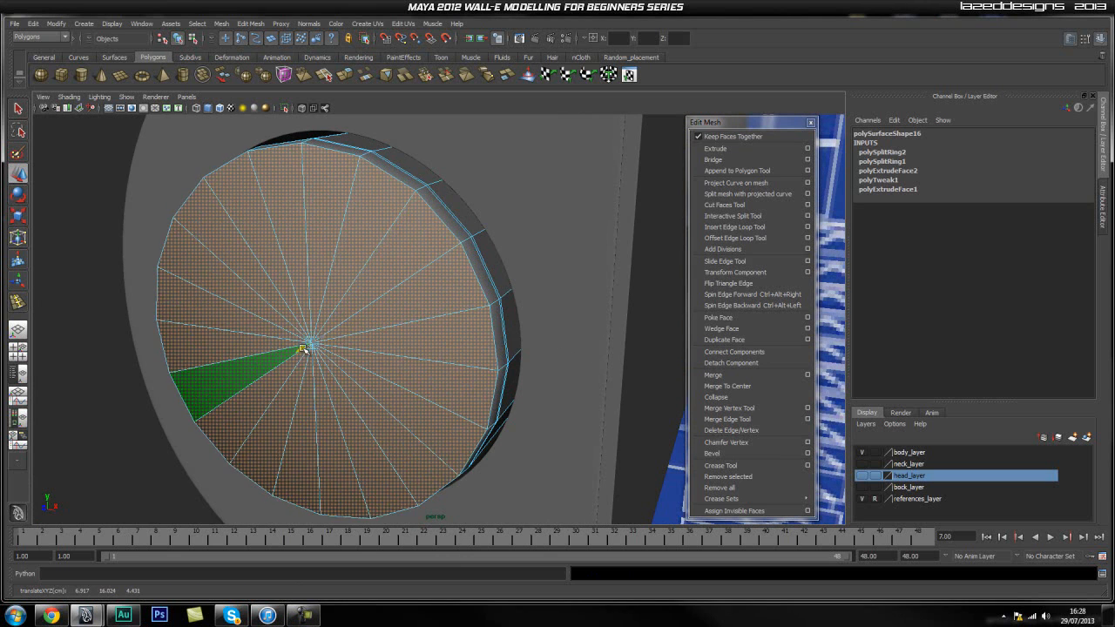
left_click_drag(416, 369, 361, 356, "alt")
right_click_drag(199, 393, 252, 374, "alt")
middle_click_drag(251, 373, 299, 356, "alt")
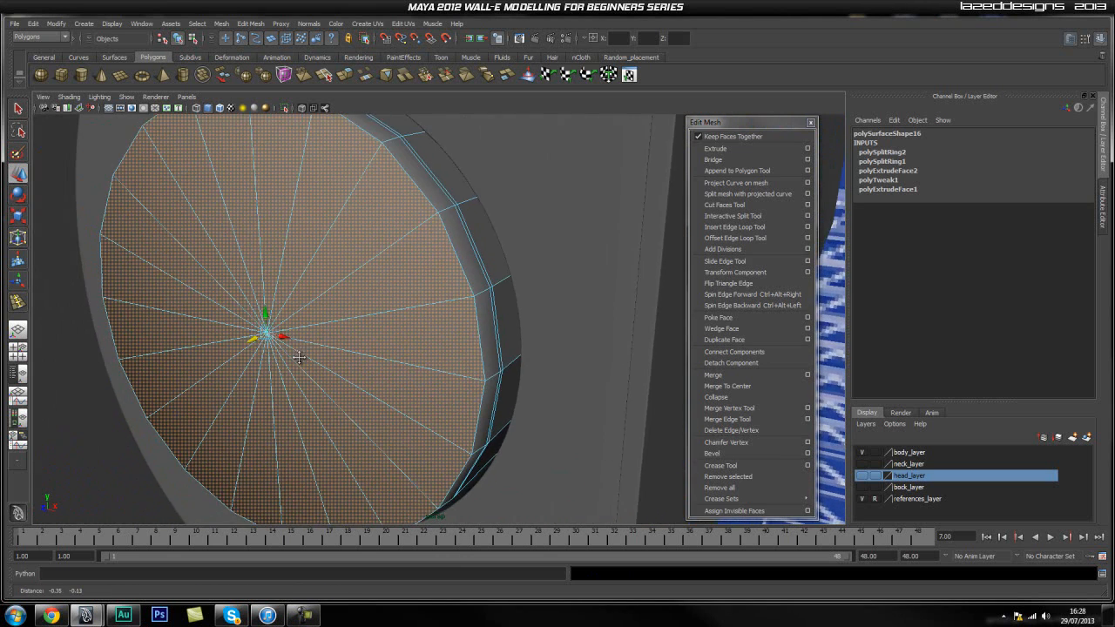
right_click_drag(299, 356, 314, 361, "alt")
Adjust the selected front faces' position along the depth axis to about 4.406.
key("r")
mouse_move(250, 362)
left_mouse_down()
mouse_move(240, 361)
mouse_move(250, 342)
left_mouse_up()
key("w")
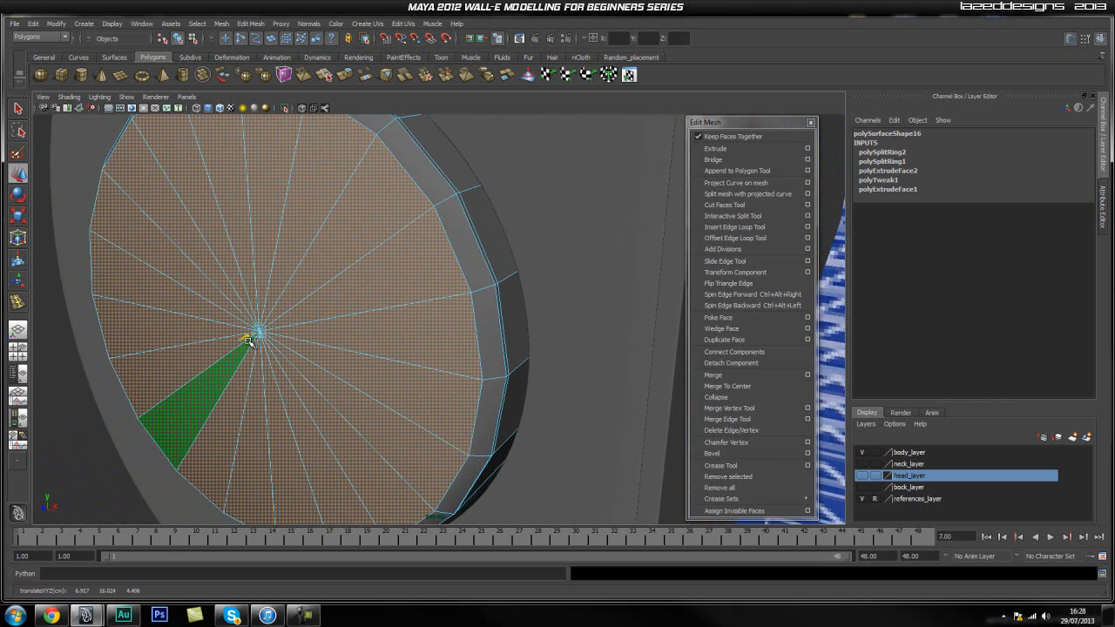
scroll(380, 375, "down", 4)
middle_click_drag(361, 383, 356, 438, "alt")
right_click_drag(259, 396, 311, 403, "alt")
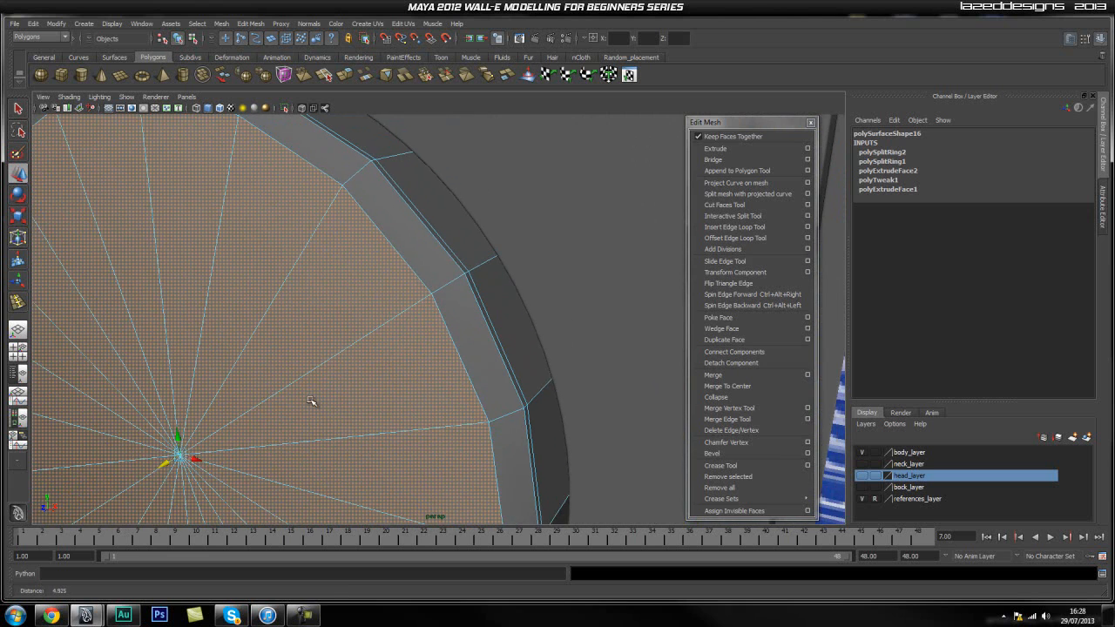
Extrude the front faces and scale them inward to about 0.99 to form a thin border ring.
left_click(721, 150)
right_click_drag(287, 383, 307, 347, "alt")
middle_click_drag(307, 347, 293, 385, "alt")
key("r")
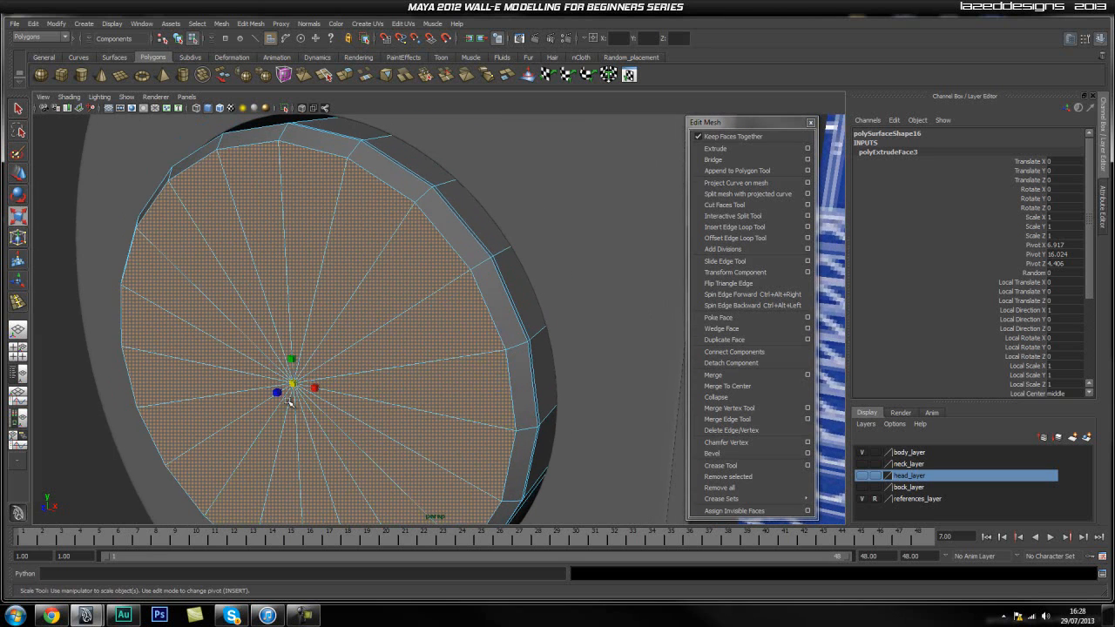
left_click_drag(293, 385, 289, 390)
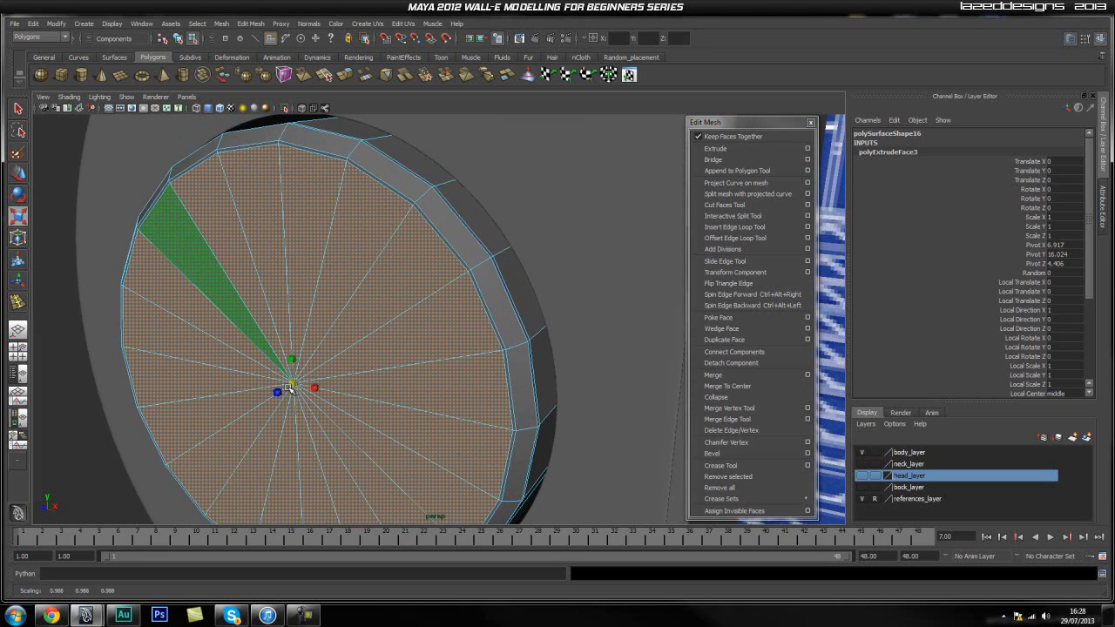
right_click_drag(290, 391, 388, 380, "alt")
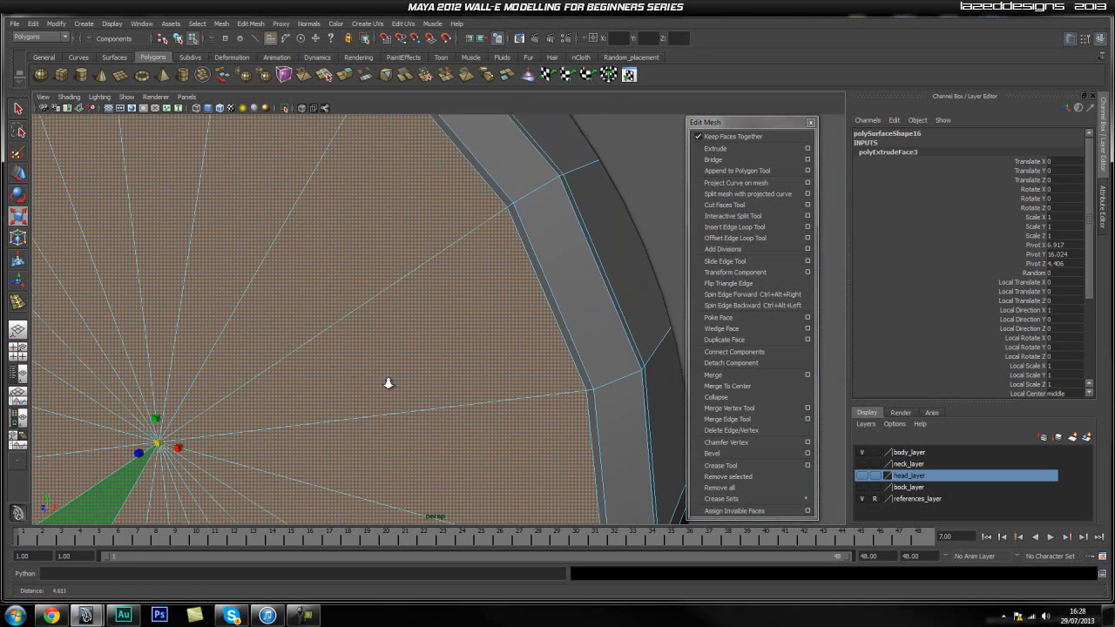
left_click_drag(158, 443, 160, 444)
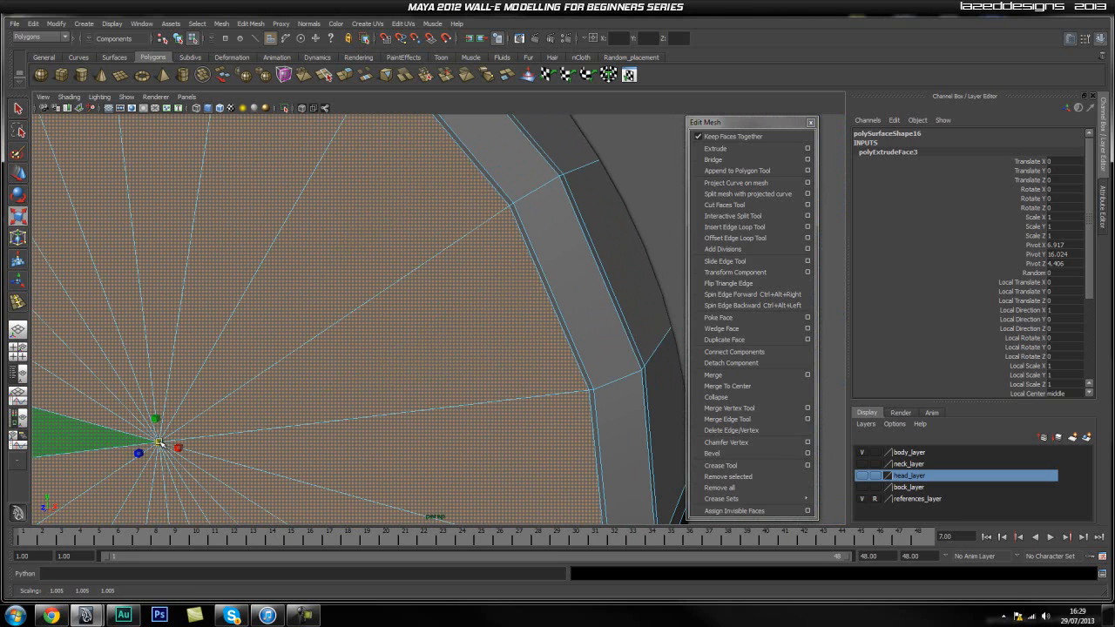
Extrude the front faces again and push them inward along the depth axis to about 3.564, hollowing out the cylinder.
left_click(614, 253)
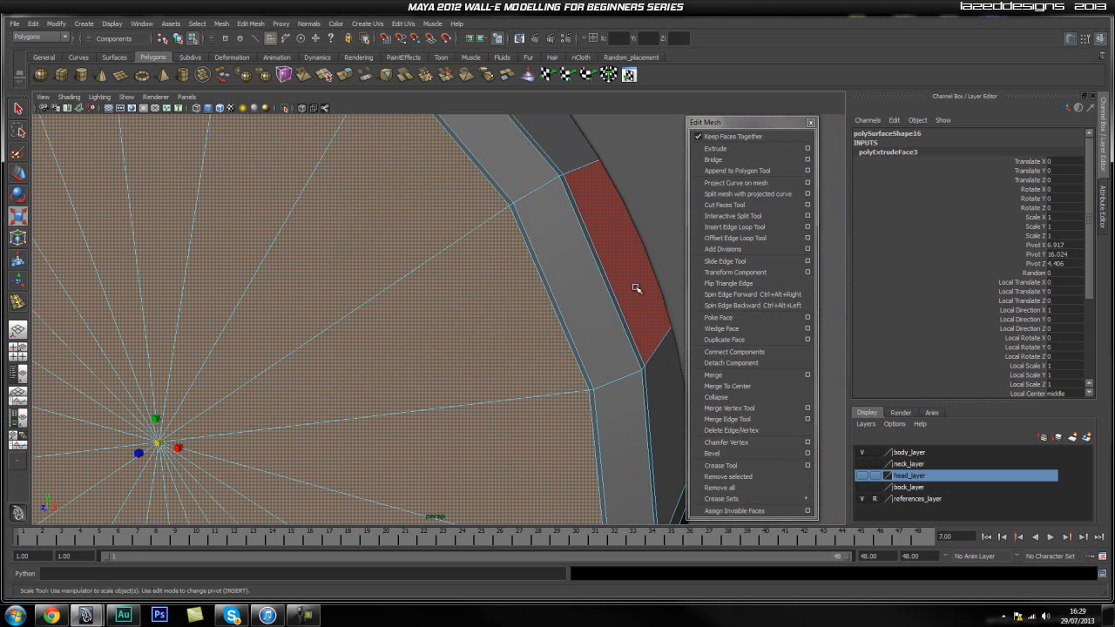
left_click(714, 150)
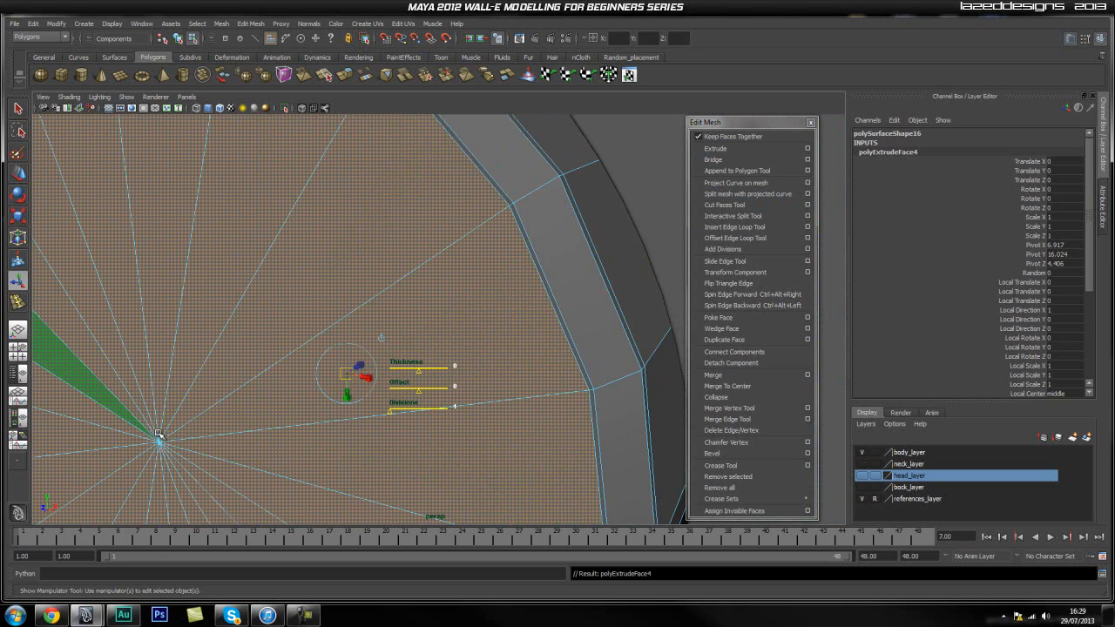
key("w")
left_click_drag(141, 450, 350, 369)
scroll(339, 427, "down", 5)
left_click_drag(339, 428, 391, 418, "alt")
middle_click_drag(480, 374, 370, 413, "alt")
left_click_drag(452, 416, 357, 329, "alt")
right_click_drag(263, 378, 358, 366, "alt")
left_click_drag(358, 366, 383, 368, "alt")
middle_click_drag(441, 341, 255, 432, "alt")
Extrude the recessed inner faces once more and scale them slightly inward to form a thin border at the recess floor.
left_click(714, 148)
key("r")
right_click_drag(320, 302, 475, 291, "alt")
left_click_drag(475, 291, 458, 319, "alt")
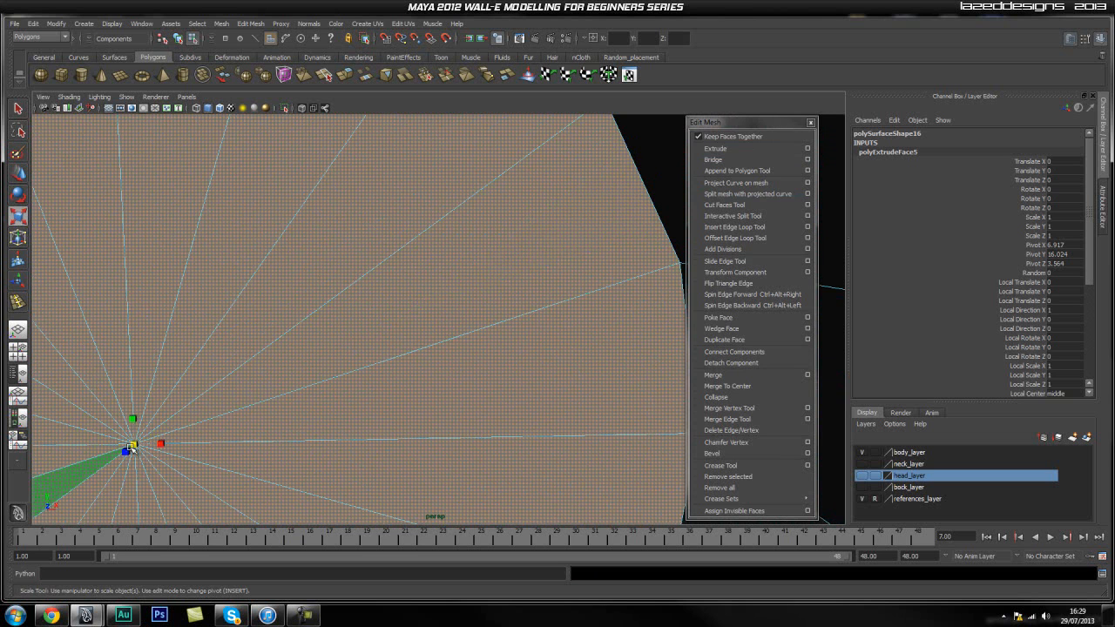
middle_click_drag(424, 295, 365, 395, "alt")
right_click_drag(526, 379, 645, 328, "alt")
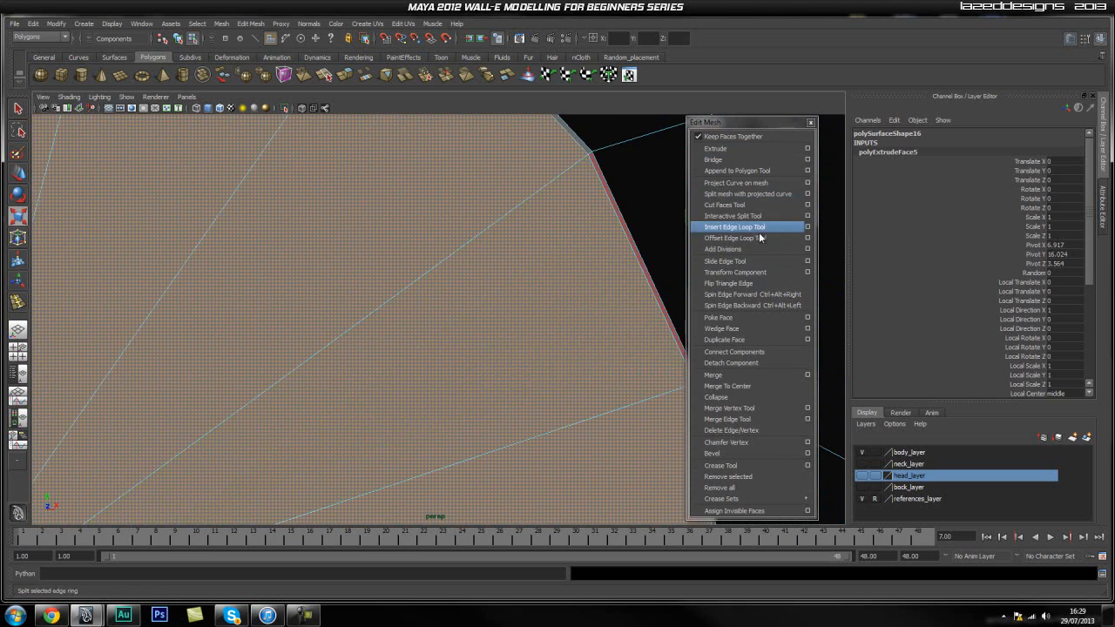
Try to insert an edge loop on the recess's inner wall near its floor, and undo it.
left_click(734, 227)
left_click_drag(605, 154, 610, 151)
key("ctrl+z")
key("ctrl+z")
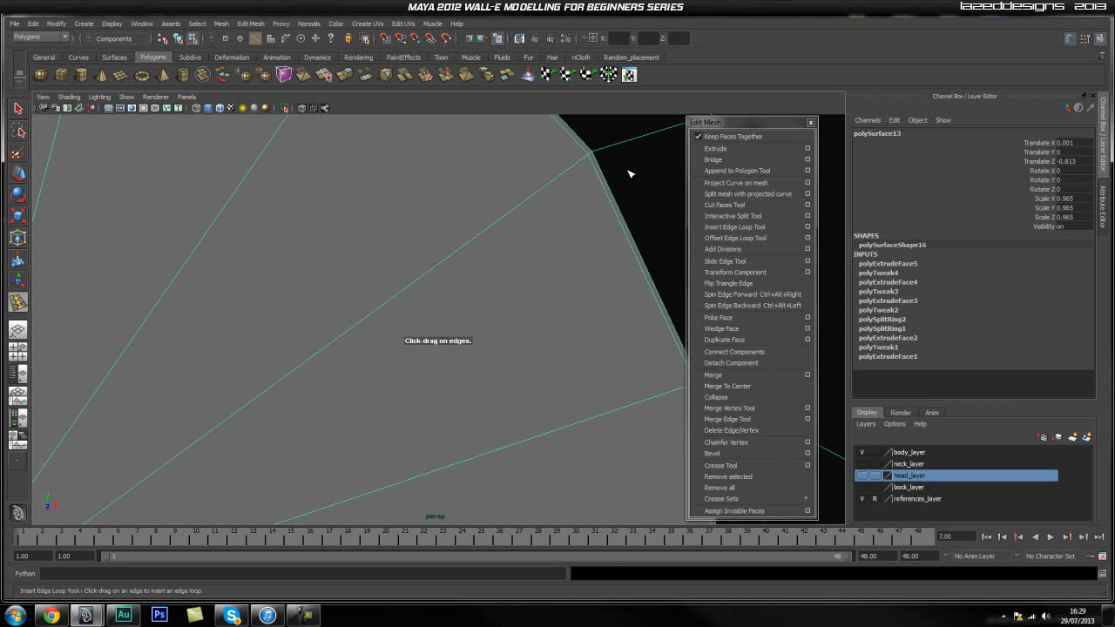
Insert an edge loop around the recess close to the outer edge of its floor.
left_click_drag(605, 155, 600, 152)
scroll(624, 234, "down", 5)
left_click_drag(470, 283, 382, 295, "alt")
scroll(572, 281, "down", 1)
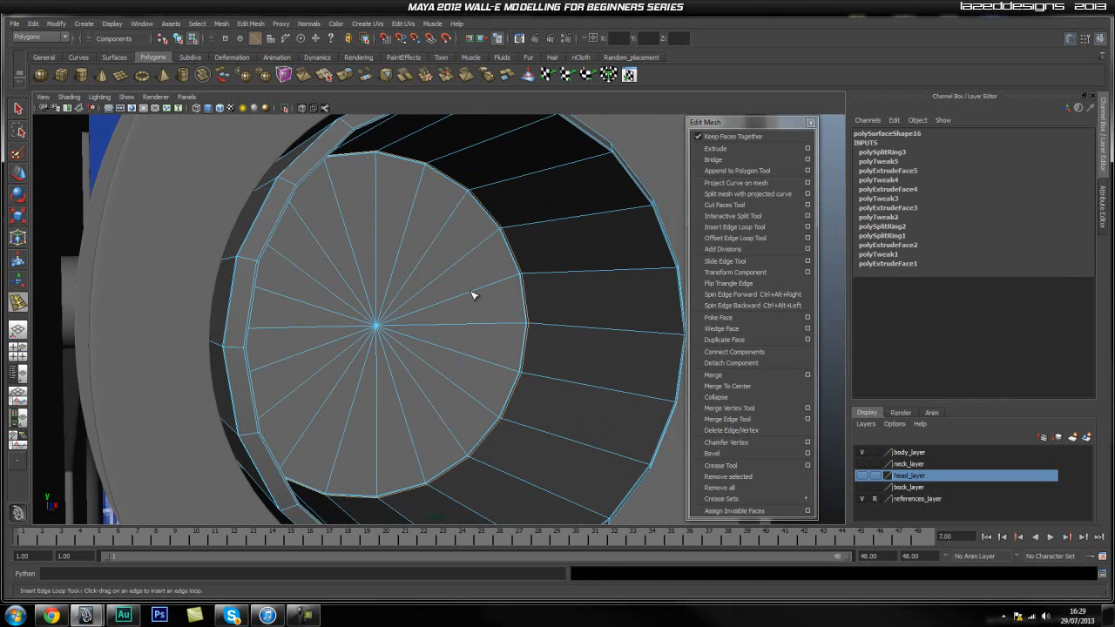
right_click_drag(362, 305, 591, 297, "alt")
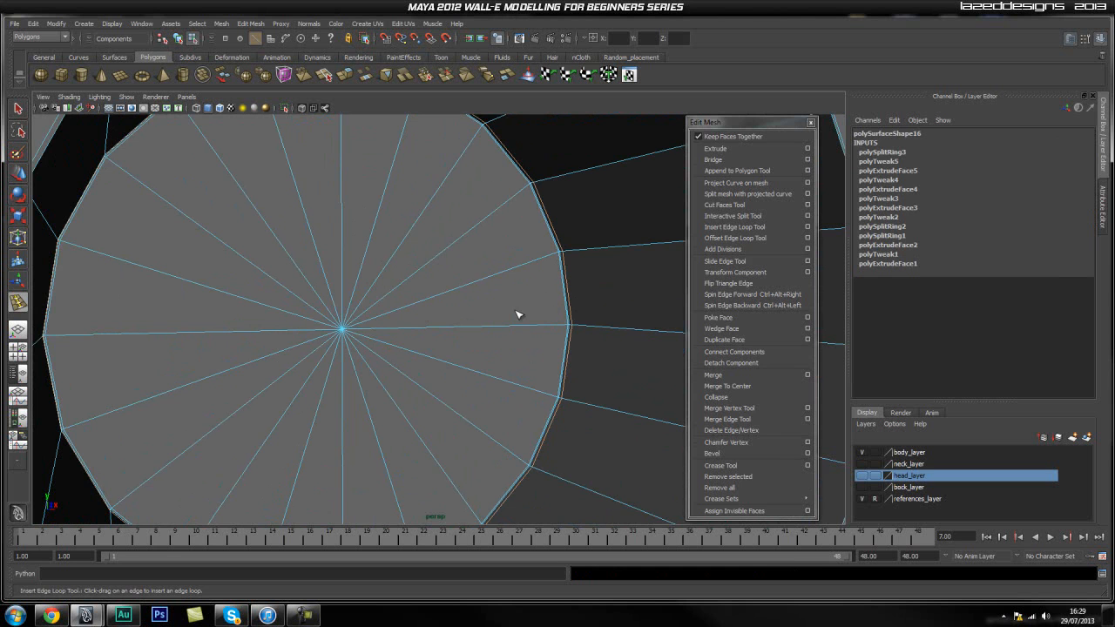
Examine the support edges at the recess floor and along the inner wall up to the front rim.
key("q")
mouse_move(590, 296)
left_mouse_down("alt")
mouse_move(400, 318)
mouse_move(586, 318)
left_mouse_up("alt")
left_click_drag(331, 309, 494, 324, "alt")
right_click_drag(495, 324, 601, 322, "alt")
middle_click_drag(600, 322, 465, 315, "alt")
right_click_drag(465, 315, 734, 322, "alt")
middle_click_drag(563, 319, 465, 316, "alt")
right_click_drag(479, 314, 730, 299, "alt")
left_click_drag(616, 324, 575, 311, "alt")
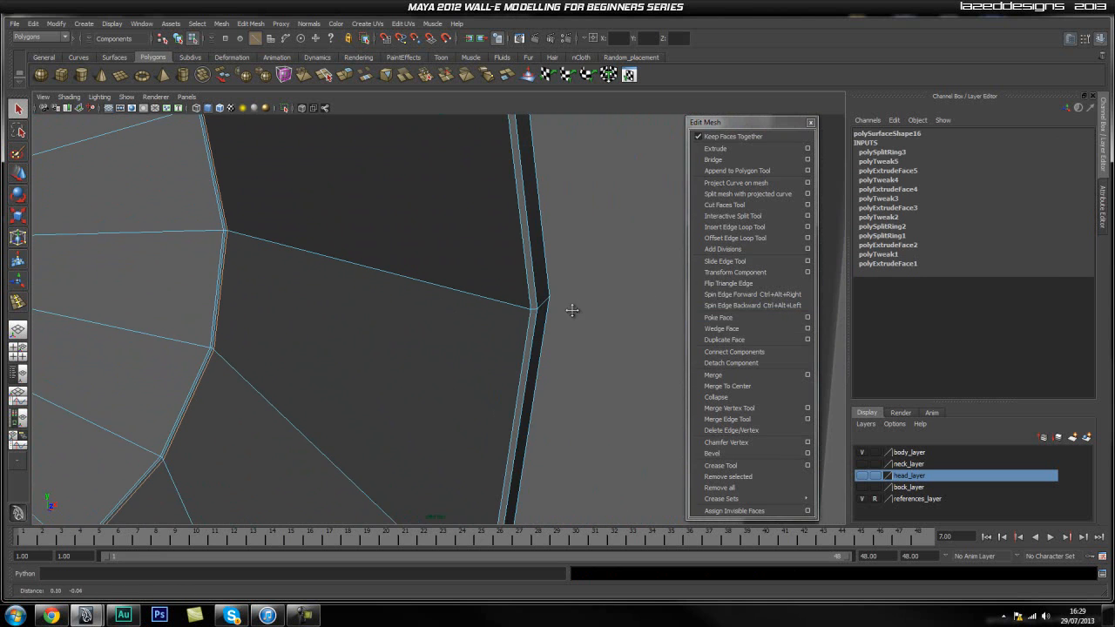
Try to insert an edge loop on the recess's inner wall near the front rim, and undo it.
left_click(732, 228)
left_click_drag(509, 310, 520, 309)
key("ctrl+z")
left_click(515, 301)
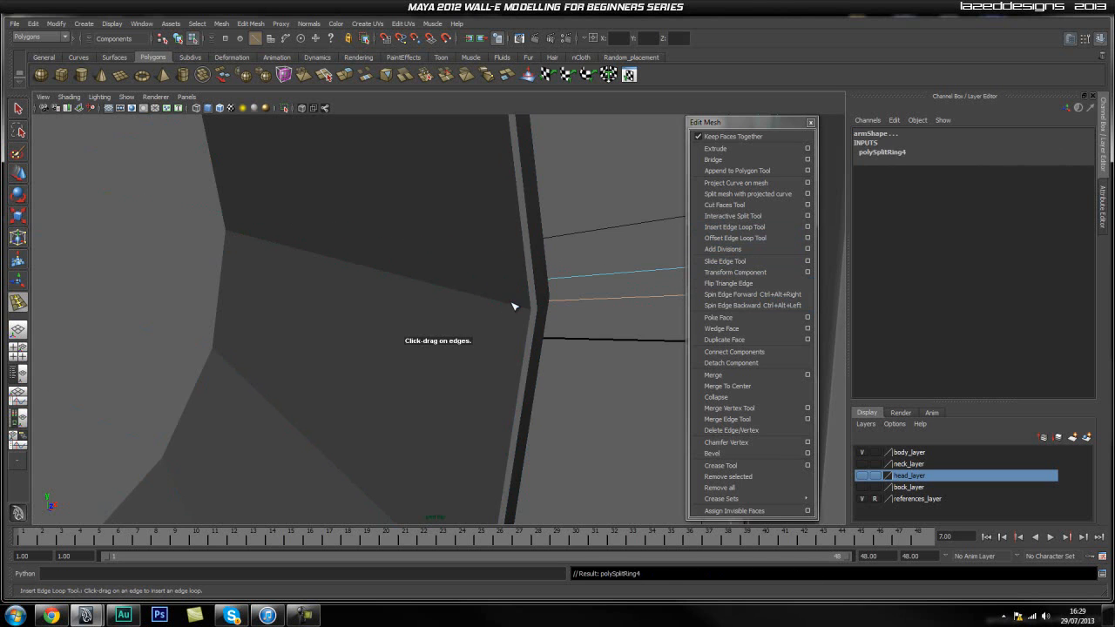
right_click_drag(483, 277, 523, 246)
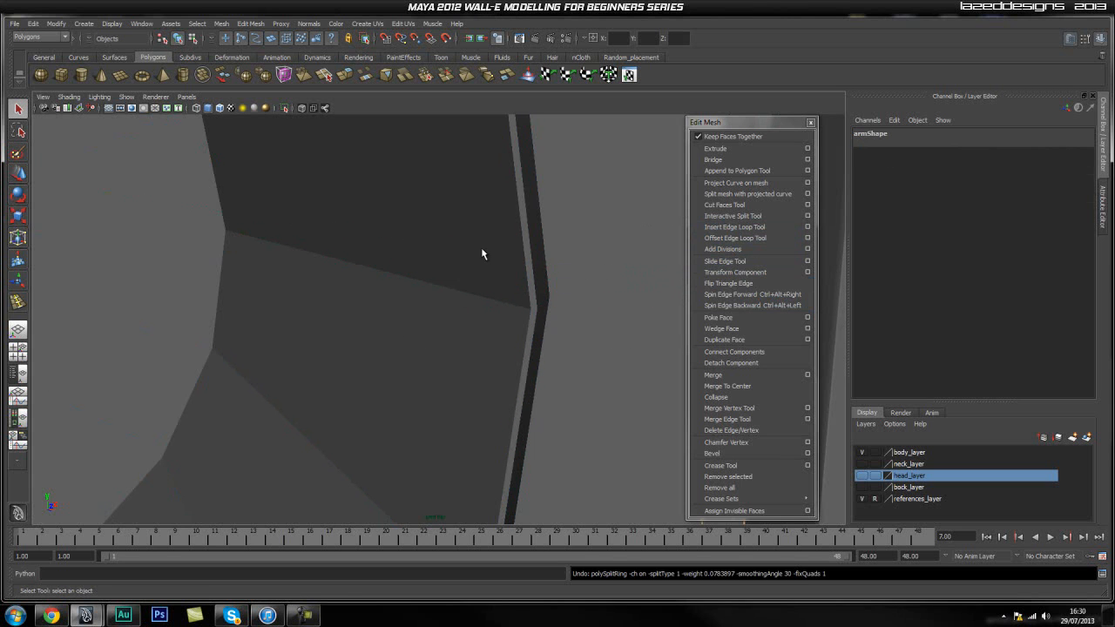
Insert an edge loop on the cylinder's inner recess wall, just behind the front rim.
left_click(734, 227)
left_click_drag(510, 306, 525, 311)
right_click_drag(450, 338, 548, 321, "alt")
middle_click_drag(545, 317, 533, 317, "alt")
key("w")
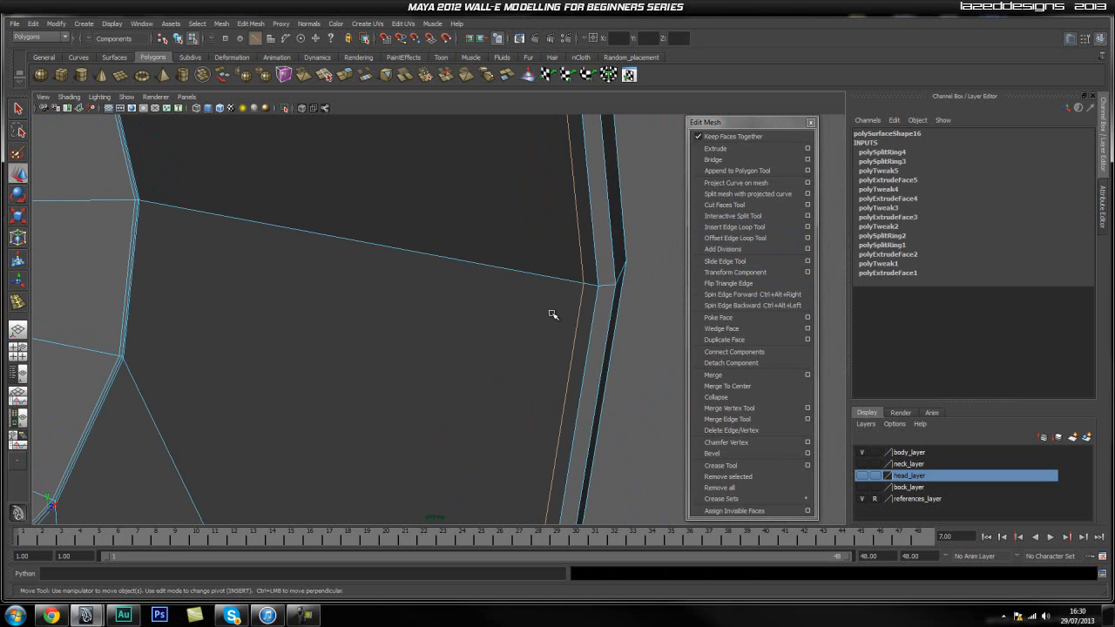
Preview the cylinder smoothed and examine how crisp its recess and rim edges look.
key("F8")
key("q")
key("3")
left_click(414, 327)
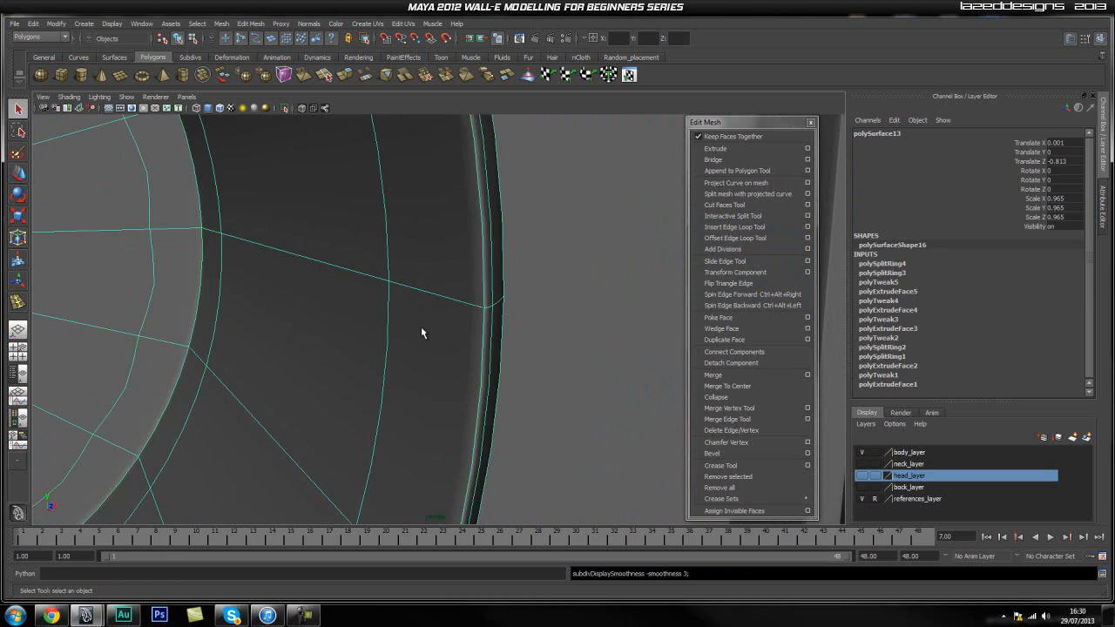
scroll(414, 326, "down", 6)
left_click(570, 345)
left_click_drag(423, 325, 395, 340, "alt")
scroll(388, 349, "down", 2)
scroll(460, 353, "up", 2)
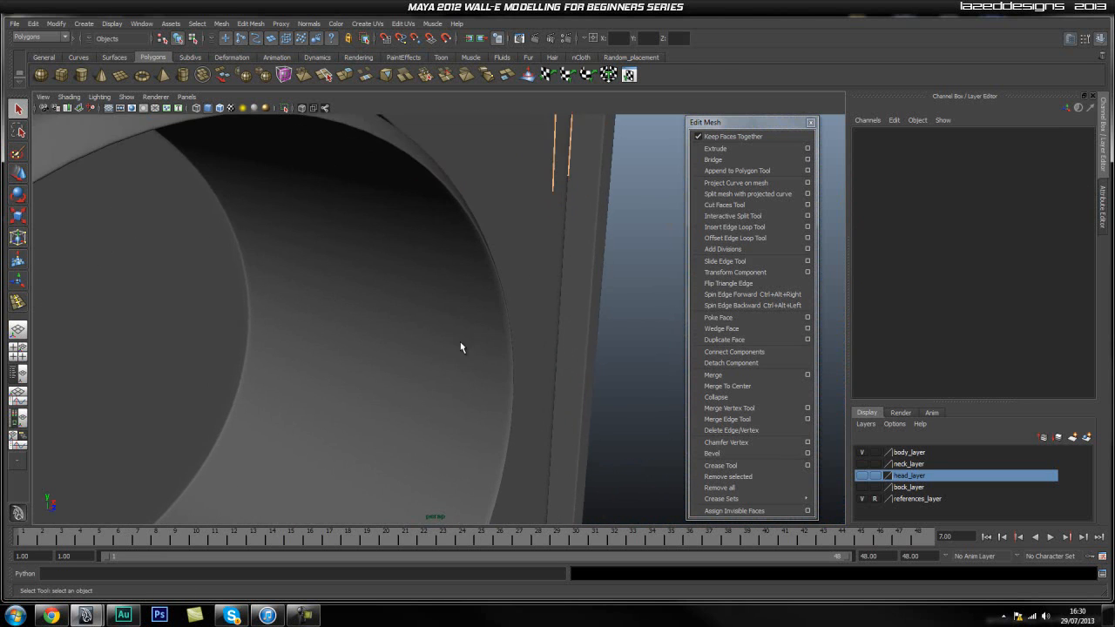
left_click_drag(459, 352, 403, 410, "alt")
scroll(375, 378, "up", 3)
Return the cylinder to unsmoothed display and insert two edge loops along the narrow rim face, one close to each border.
left_click(334, 340)
key("1")
right_click_drag(265, 338, 448, 343, "alt")
left_click_drag(185, 341, 261, 337, "alt")
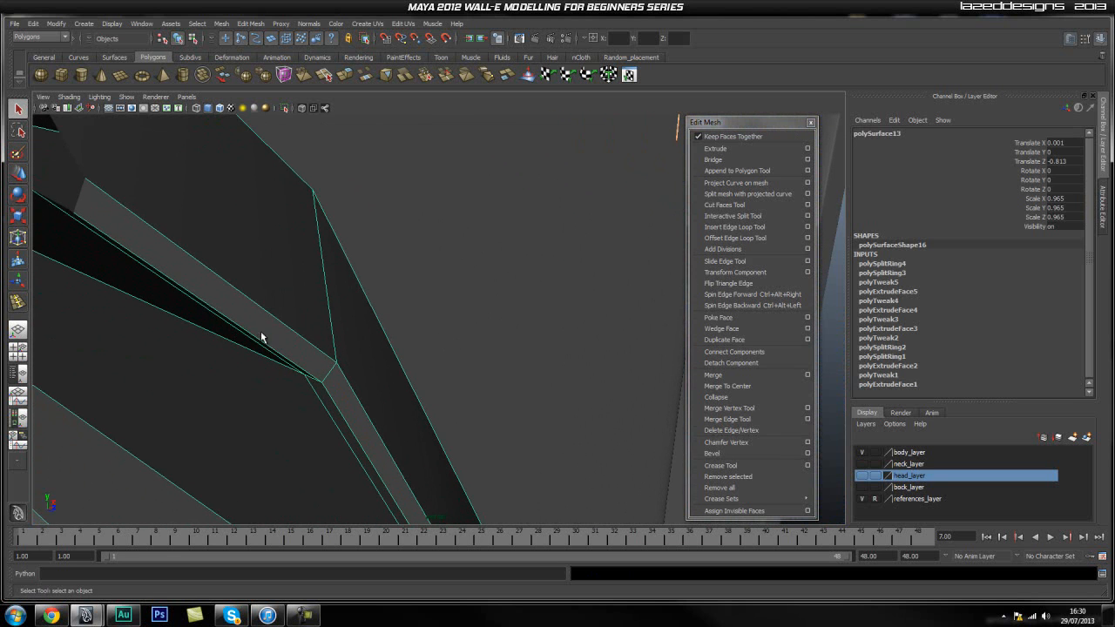
left_click(732, 228)
left_click(336, 369)
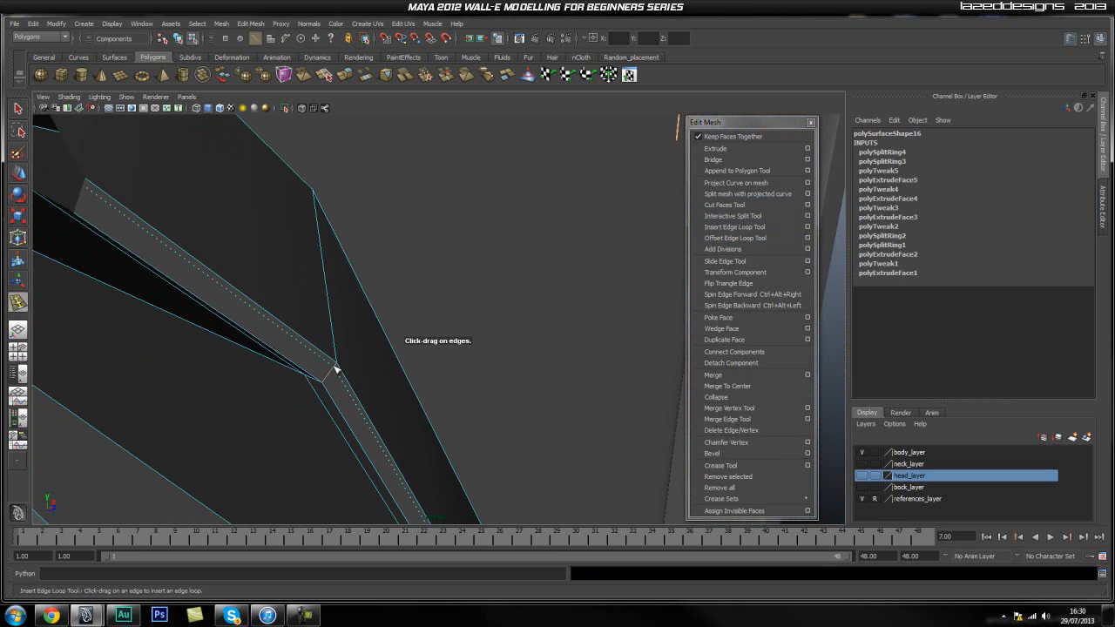
left_click_drag(337, 369, 330, 383)
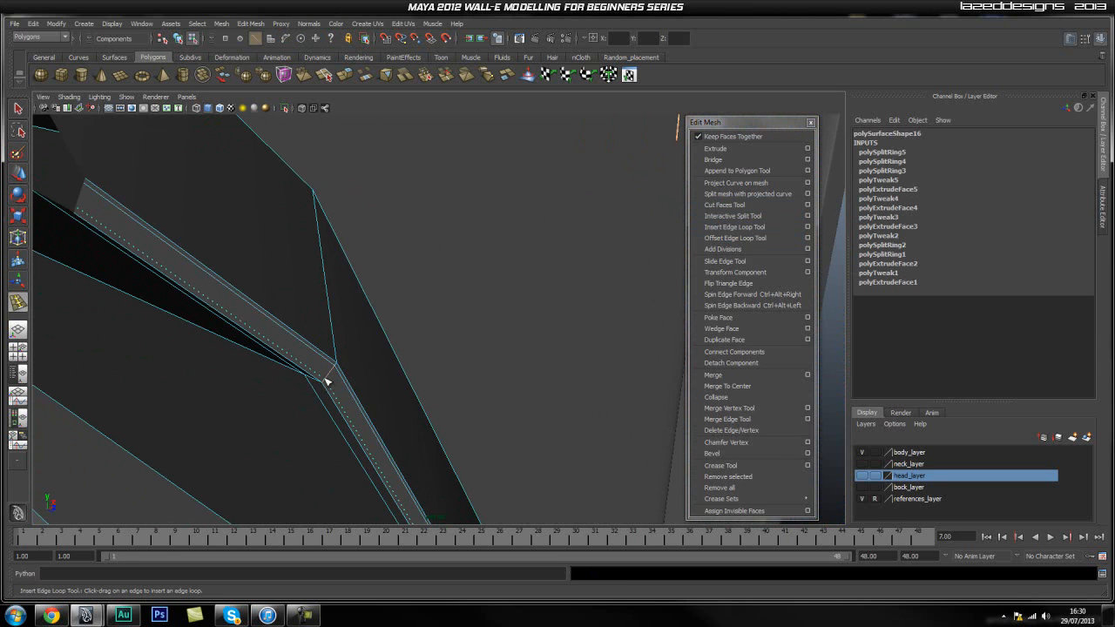
left_click_drag(327, 382, 278, 374)
Insert two further edge loops beside the front rim's edges to tighten its corners.
scroll(374, 368, "down", 3)
middle_click_drag(113, 362, 259, 324, "alt")
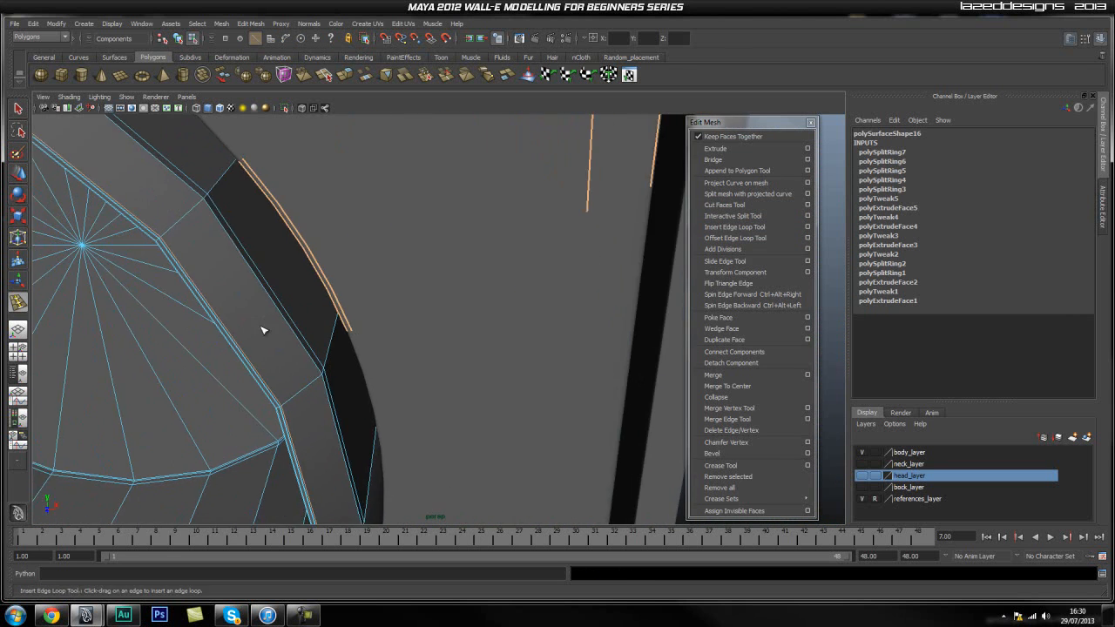
scroll(279, 370, "up", 3)
left_click_drag(266, 409, 263, 403)
Preview the cylinder smoothed and examine the rim and recess edges within the arm.
key("q")
right_click_drag(232, 395, 274, 388)
left_click(218, 386)
scroll(227, 390, "down", 4)
scroll(232, 396, "down", 2)
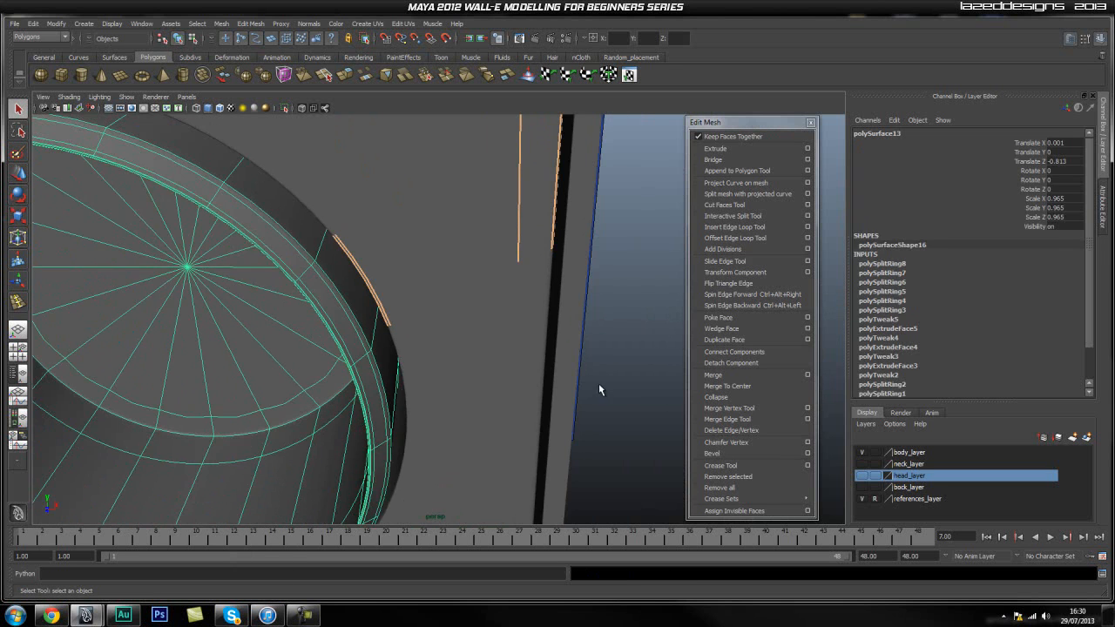
left_click(588, 388)
scroll(174, 354, "up", 2)
left_click_drag(225, 354, 304, 333, "alt")
right_click_drag(249, 334, 480, 336, "alt")
left_click_drag(480, 336, 365, 364, "alt")
scroll(521, 338, "down", 5)
scroll(326, 357, "down", 4)
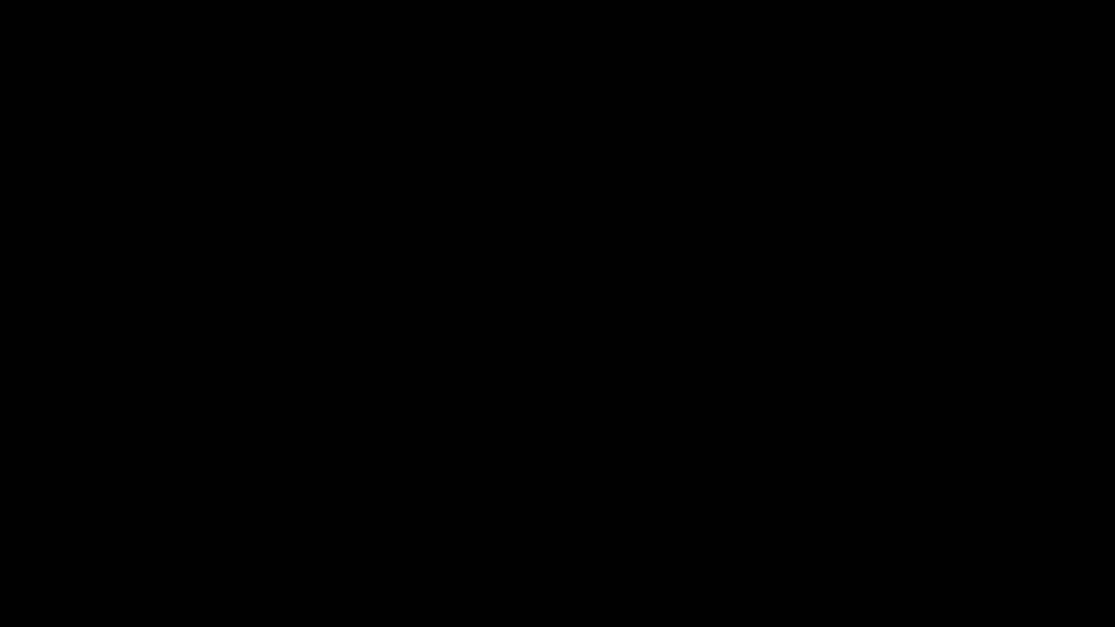